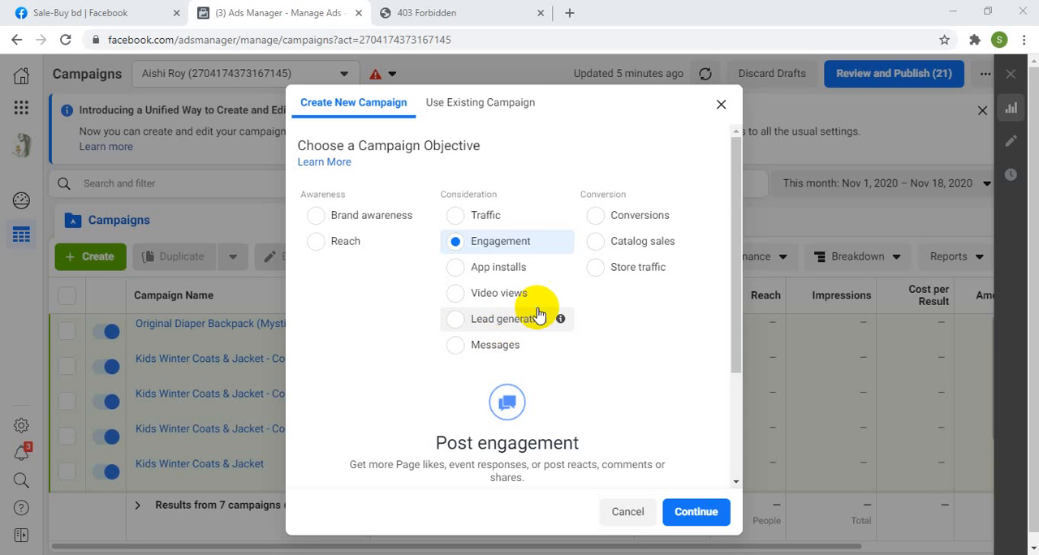
Step: Search the web for "interior design" in a new browser tab
{"action": "left_click", "coordinate": [480, 14]}
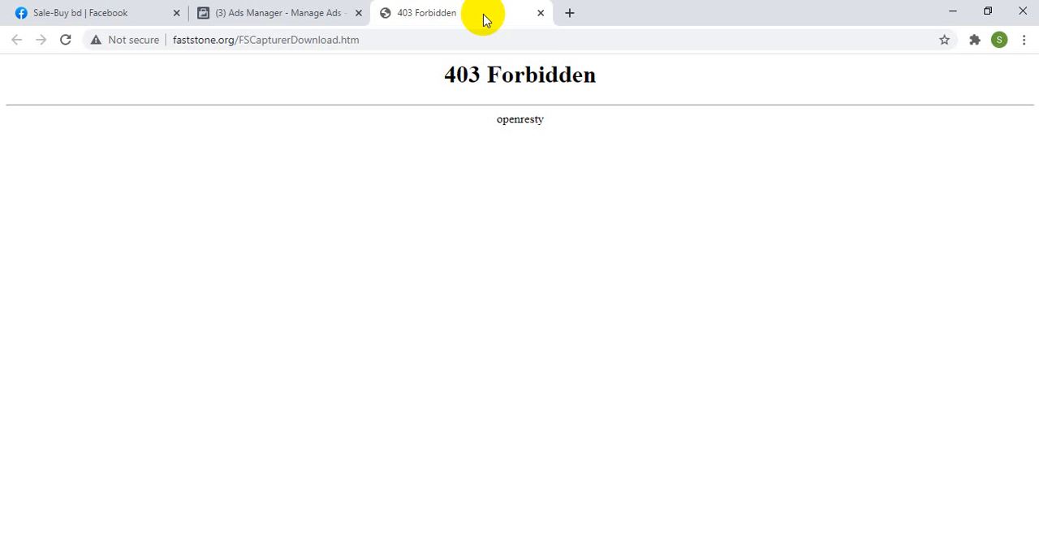
{"action": "left_click", "coordinate": [569, 13]}
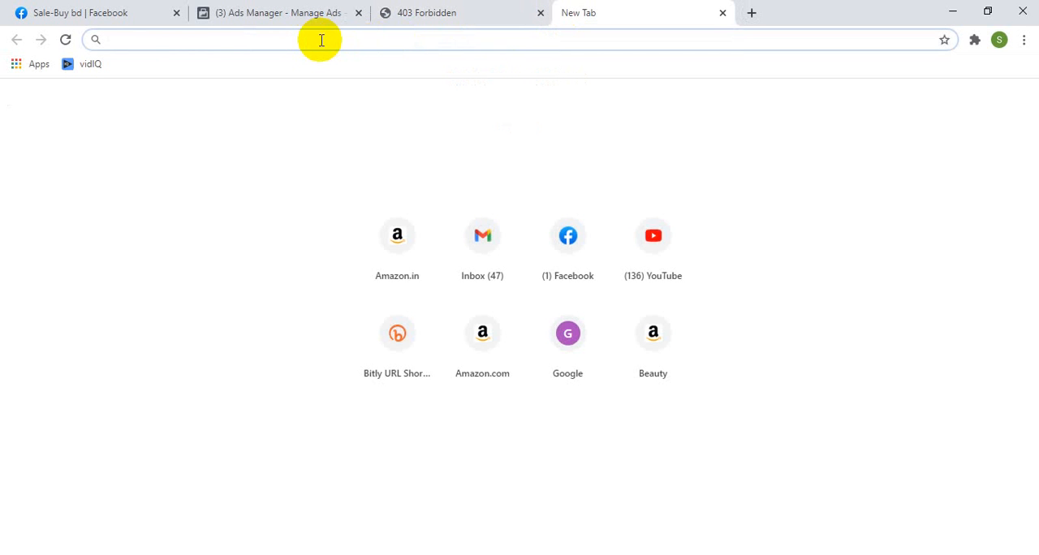
{"action": "type", "text": "in"}
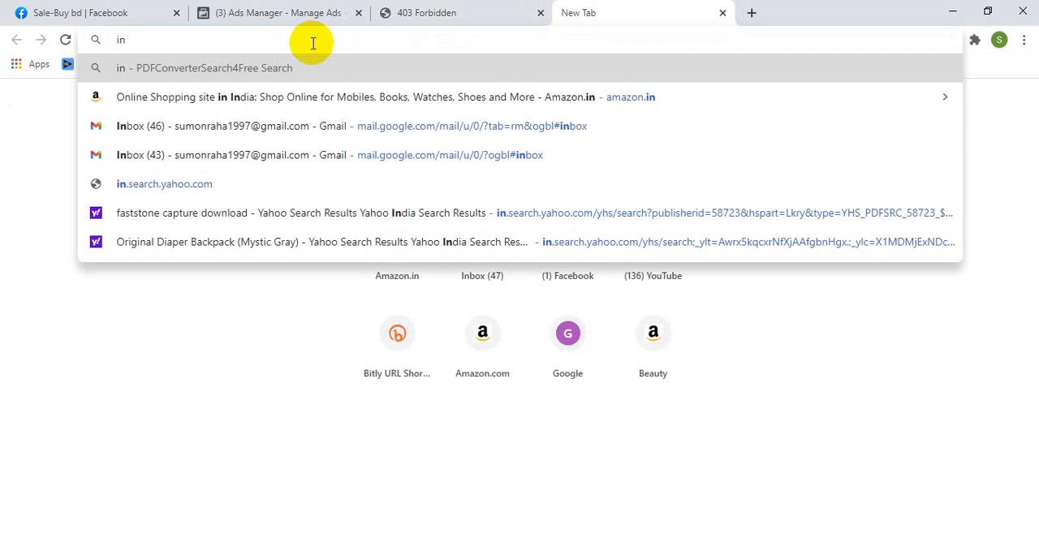
{"action": "type", "text": "t"}
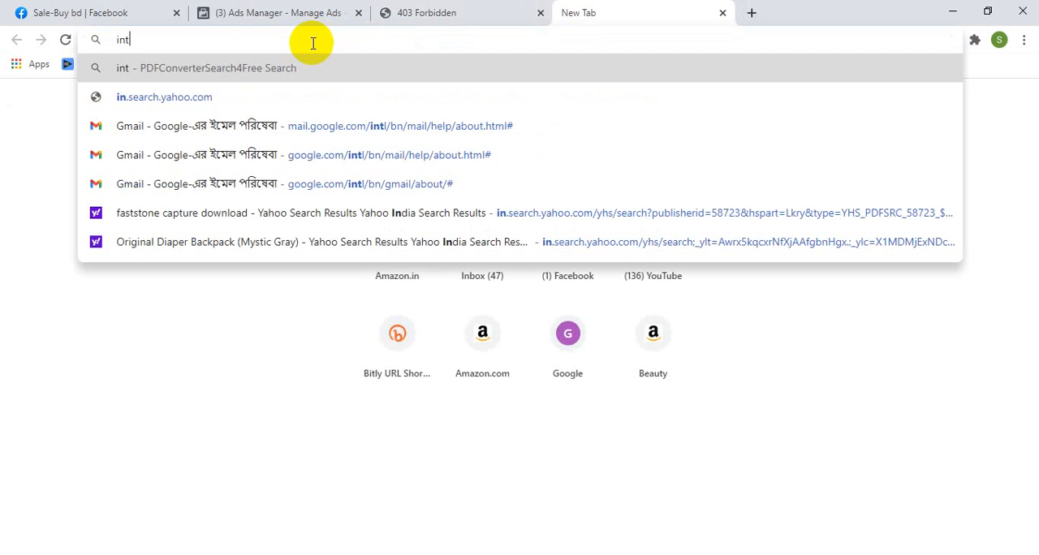
{"action": "type", "text": "erior desi"}
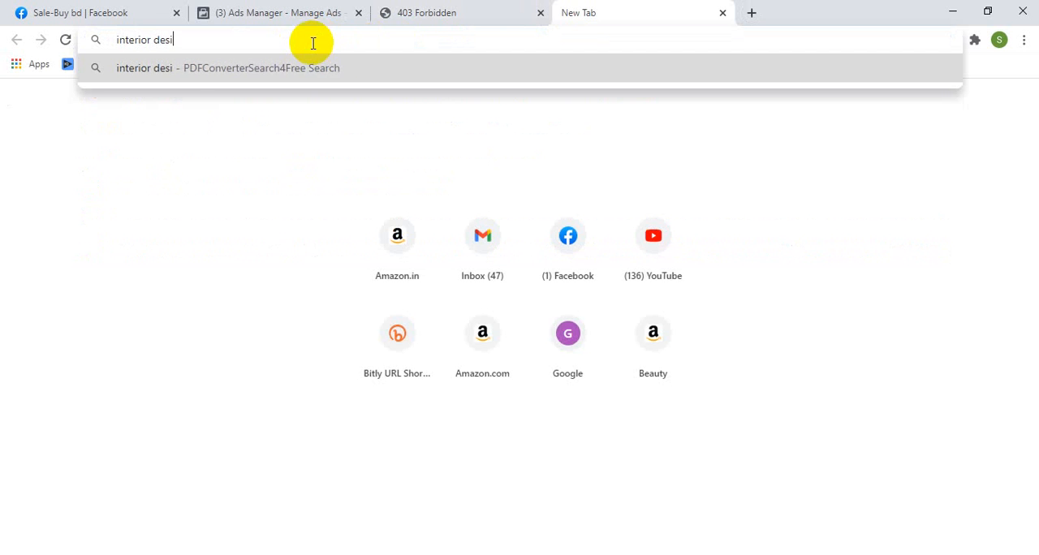
{"action": "type", "text": "gn"}
{"action": "key", "text": "Return"}
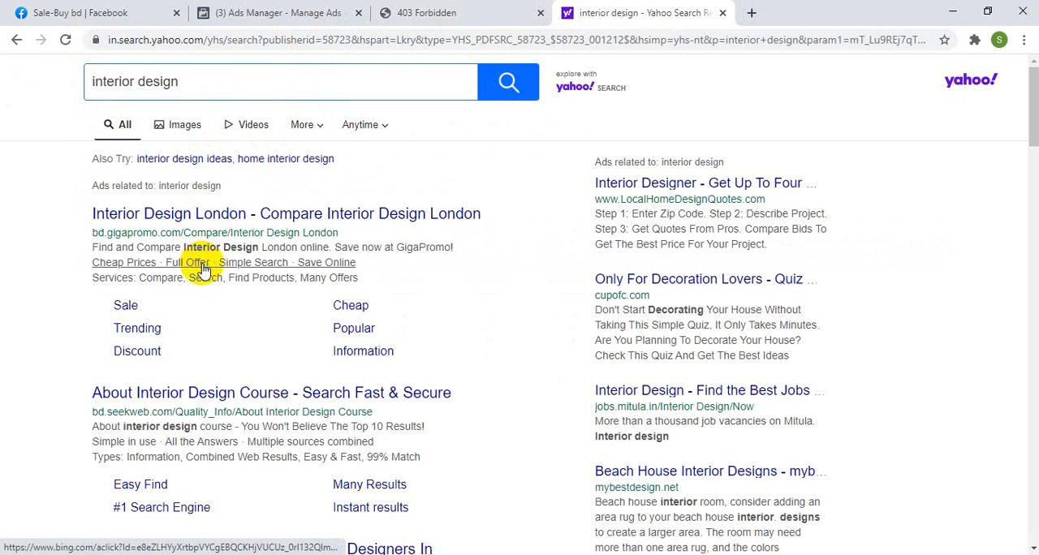
Step: Open the interiordesign.net site from the search results and browse its home page articles down to the Product Picks
{"action": "left_click", "coordinate": [869, 554]}
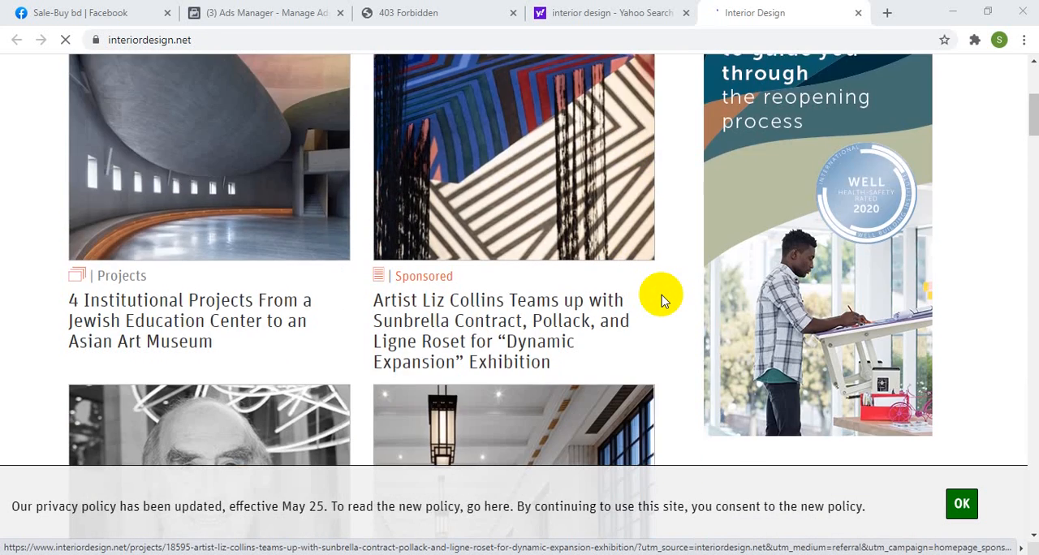
{"action": "scroll", "coordinate": [662, 300], "scroll_direction": "down", "scroll_amount": 3}
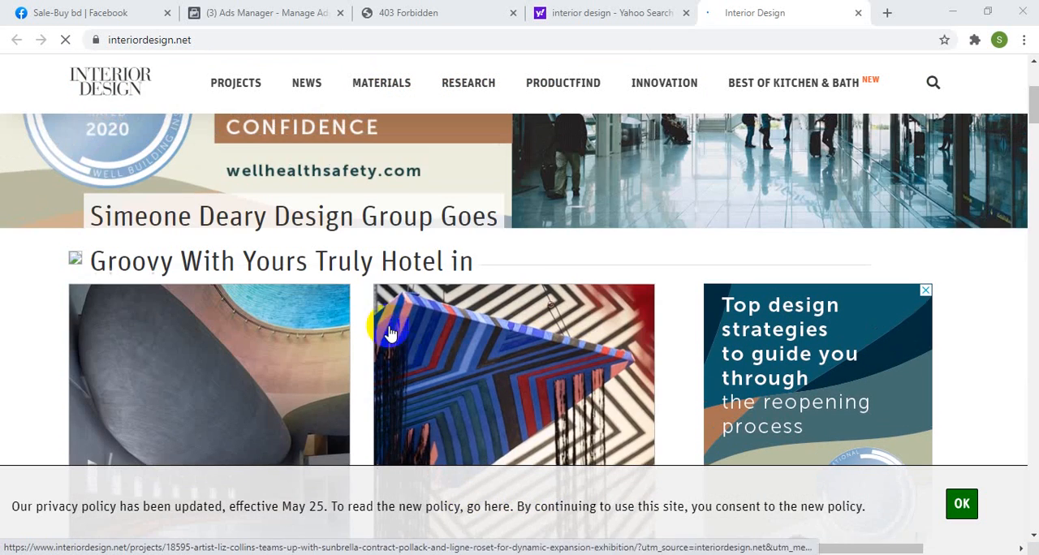
{"action": "scroll", "coordinate": [302, 274], "scroll_direction": "down", "scroll_amount": 3}
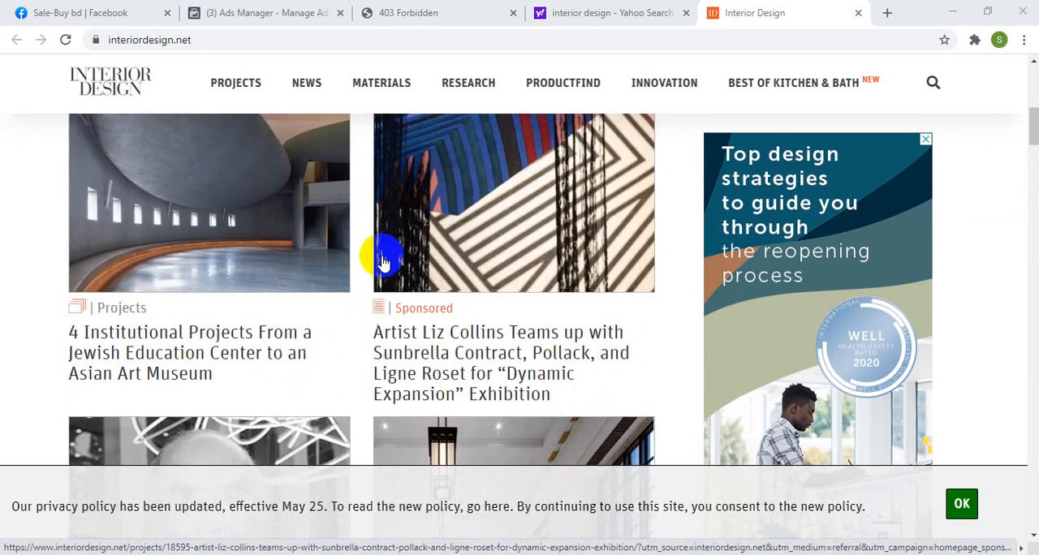
{"action": "scroll", "coordinate": [383, 262], "scroll_direction": "down", "scroll_amount": 3}
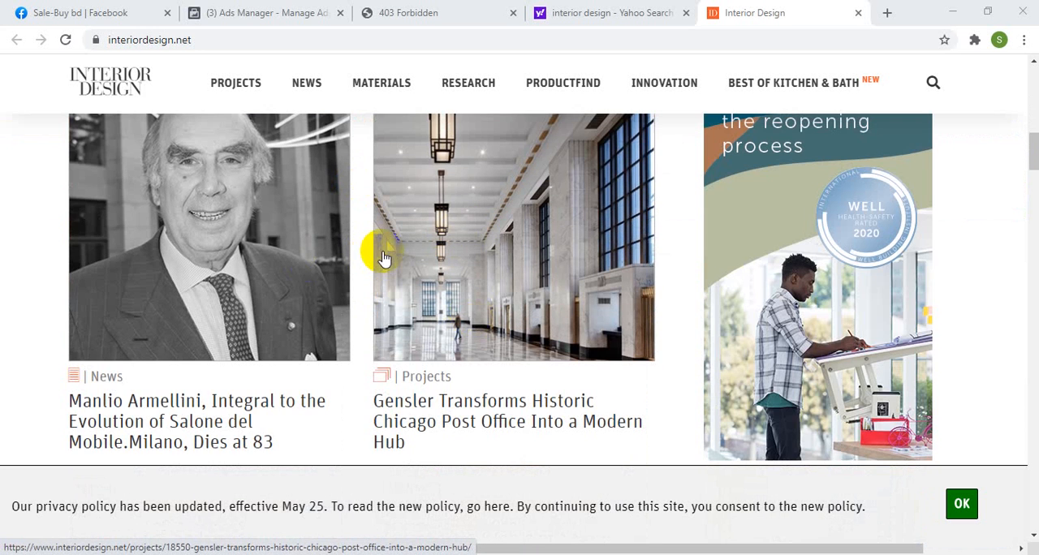
{"action": "scroll", "coordinate": [389, 260], "scroll_direction": "down", "scroll_amount": 5}
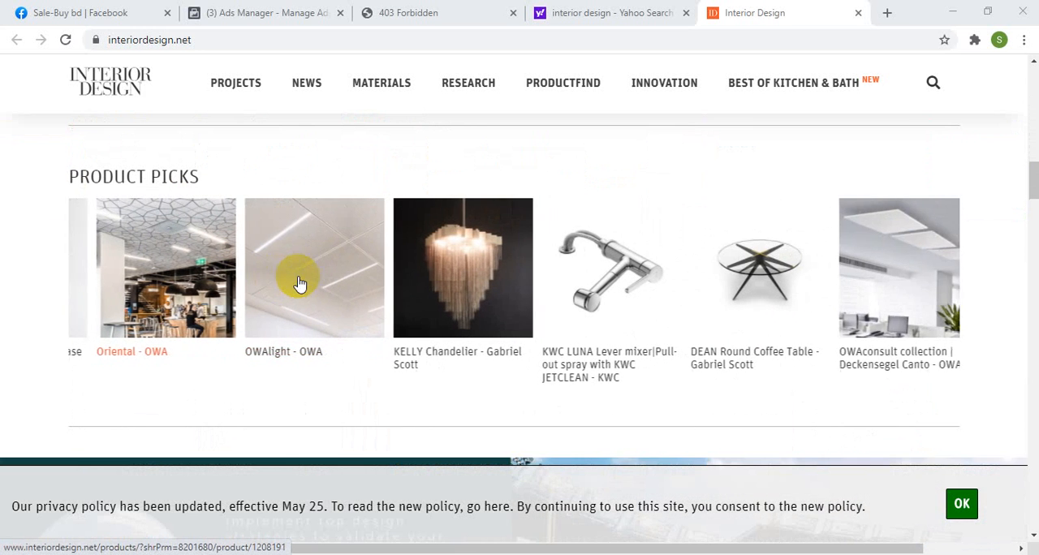
Step: Open an item from the Product Picks and look over the ProductFIND page
{"action": "left_click", "coordinate": [891, 285]}
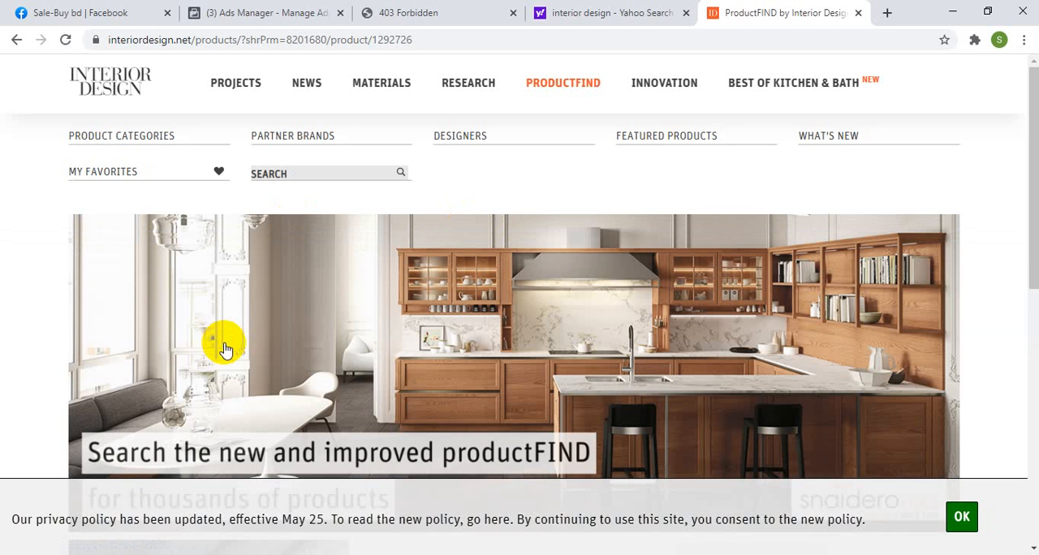
{"action": "scroll", "coordinate": [317, 367], "scroll_direction": "down", "scroll_amount": 3}
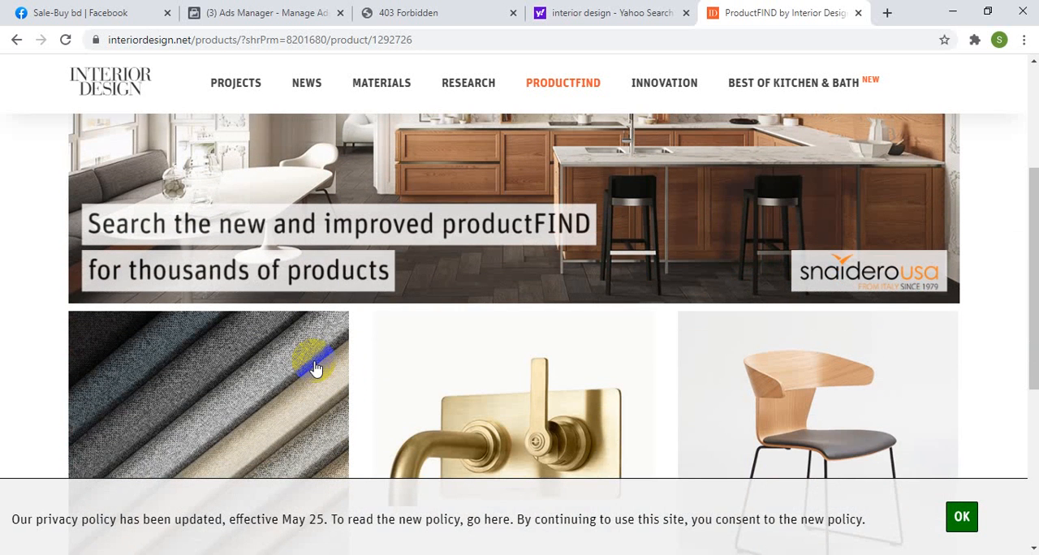
{"action": "scroll", "coordinate": [317, 367], "scroll_direction": "up", "scroll_amount": 2}
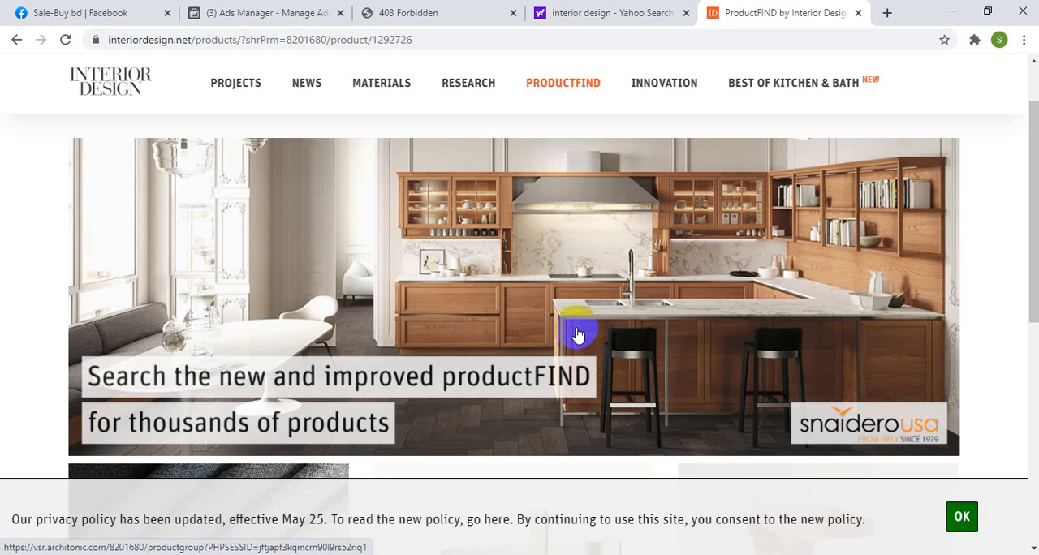
Step: Close the Yahoo search and 403 Forbidden browser tabs
{"action": "left_click", "coordinate": [686, 13]}
{"action": "left_click", "coordinate": [513, 13]}
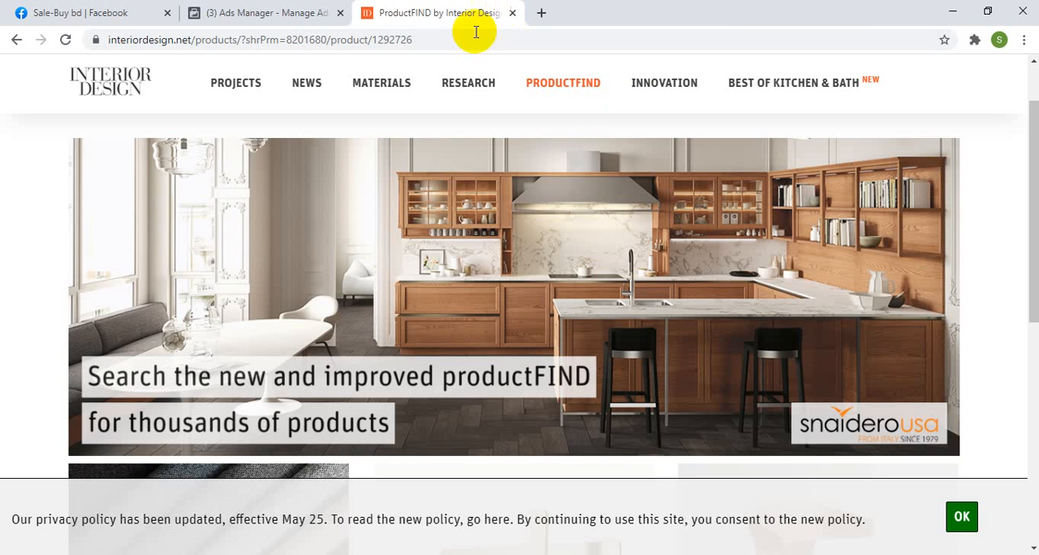
Step: Switch to Ads Manager and create a new campaign with the Lead generation objective
{"action": "left_click", "coordinate": [272, 13]}
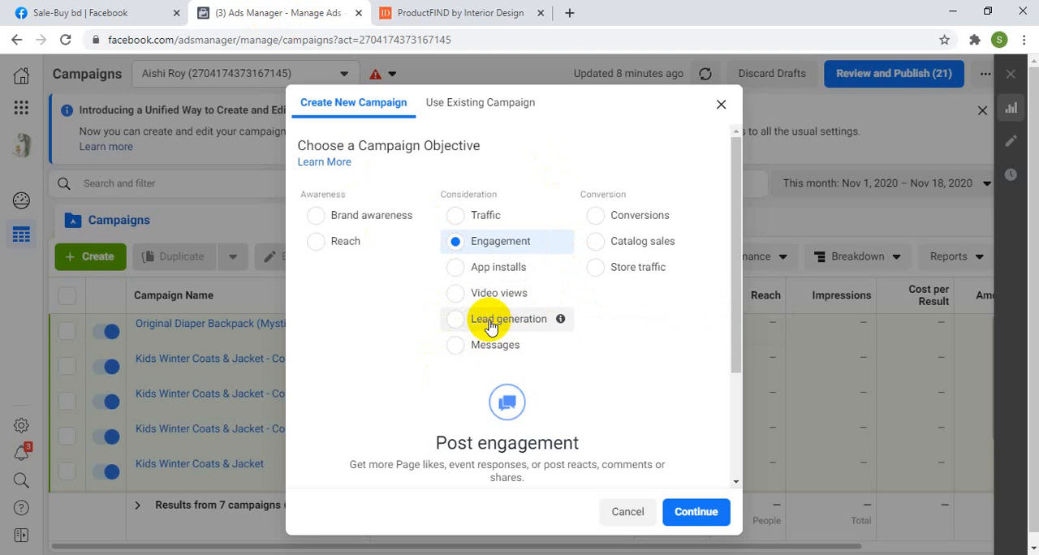
{"action": "left_click", "coordinate": [491, 326]}
{"action": "left_click", "coordinate": [696, 512]}
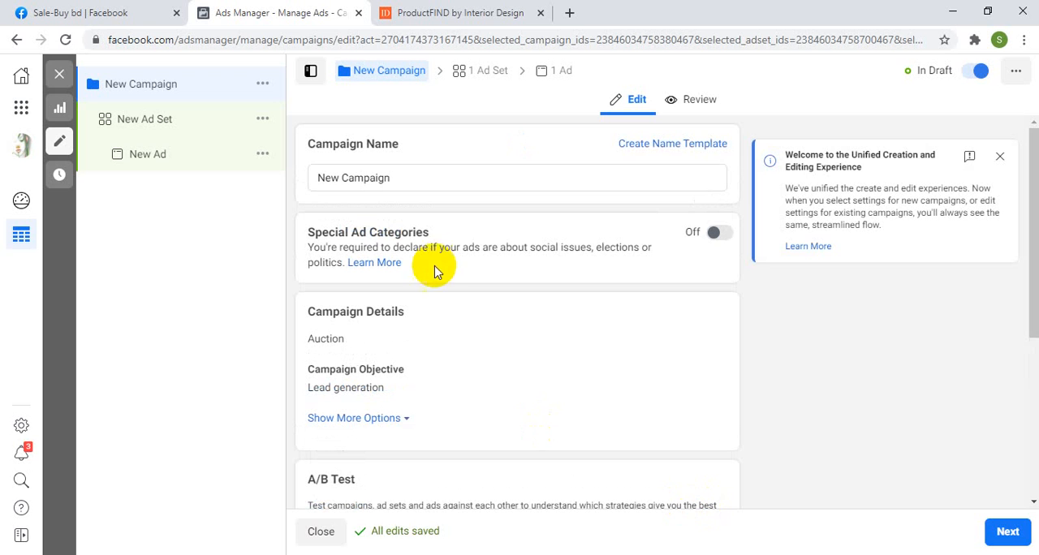
Step: Name the new campaign "Lead Generation Ad For Free Service"
{"action": "left_click", "coordinate": [382, 178]}
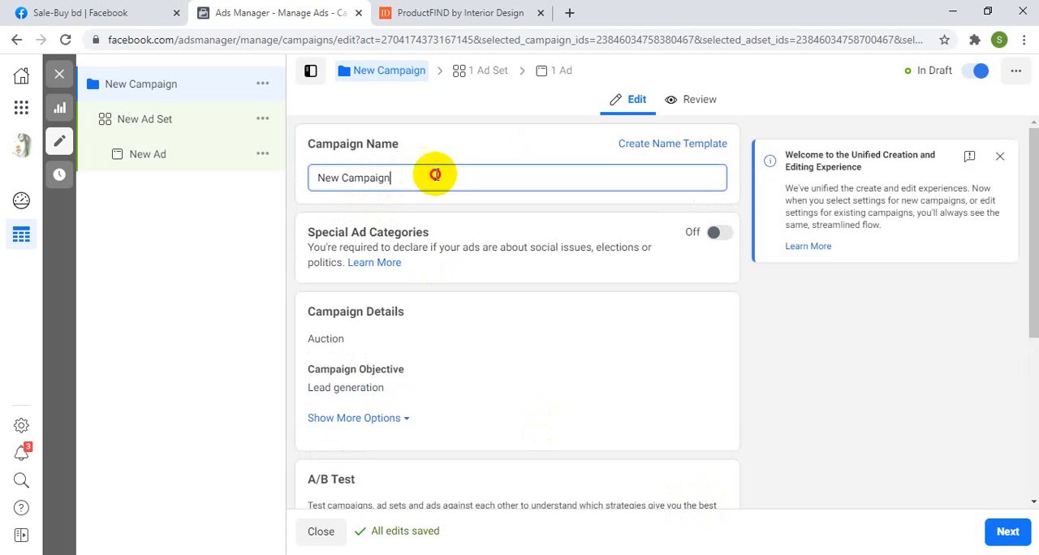
{"action": "left_click_drag", "start_coordinate": [432, 176], "coordinate": [303, 187]}
{"action": "type", "text": "L"}
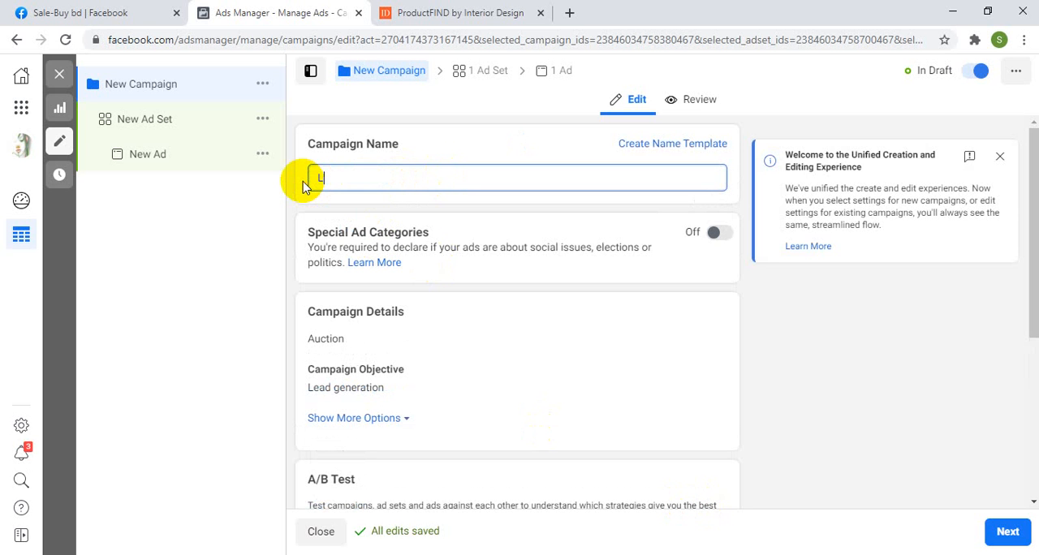
{"action": "type", "text": "ead Generation Ad Fe"}
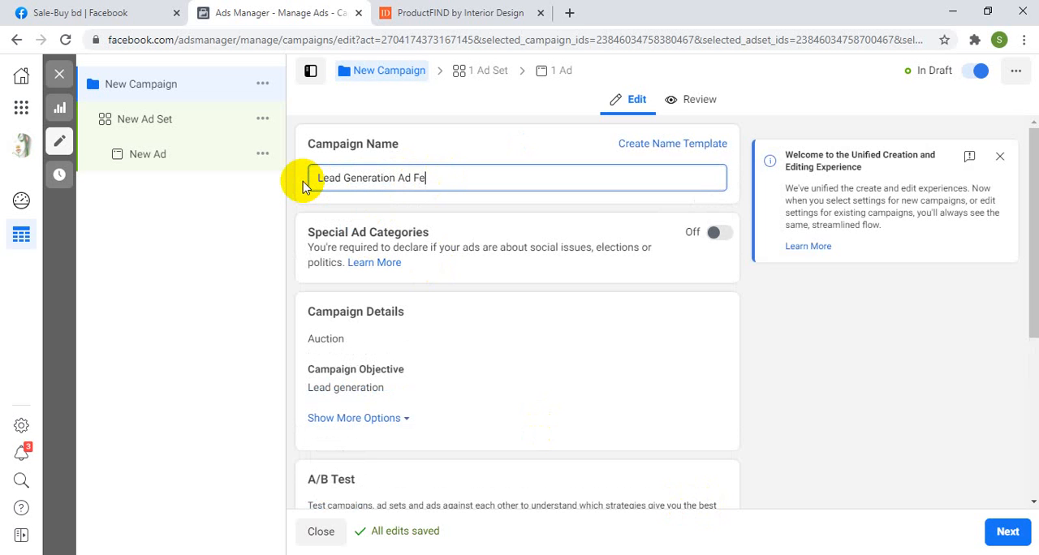
{"action": "key", "text": "BackSpace"}
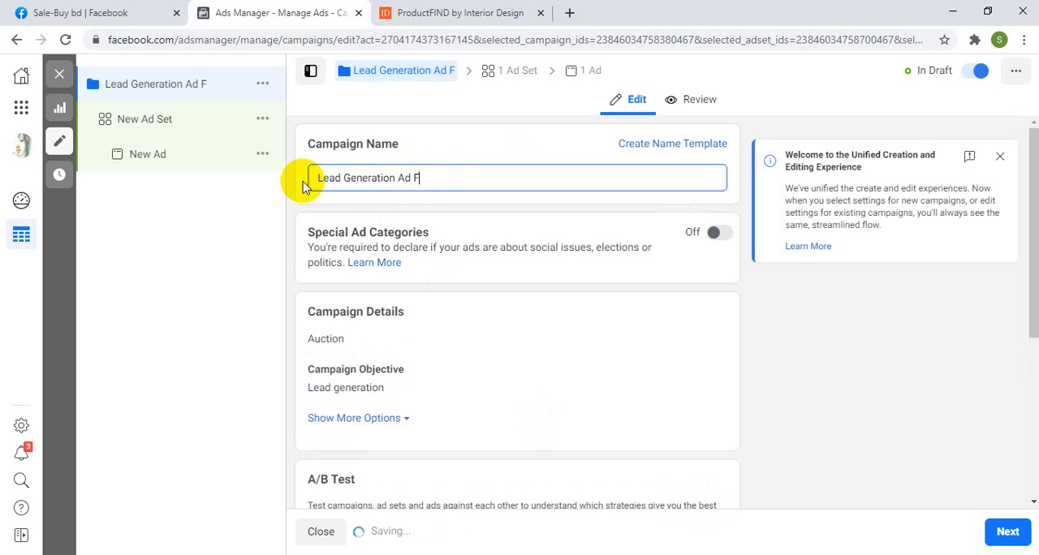
{"action": "type", "text": "or "}
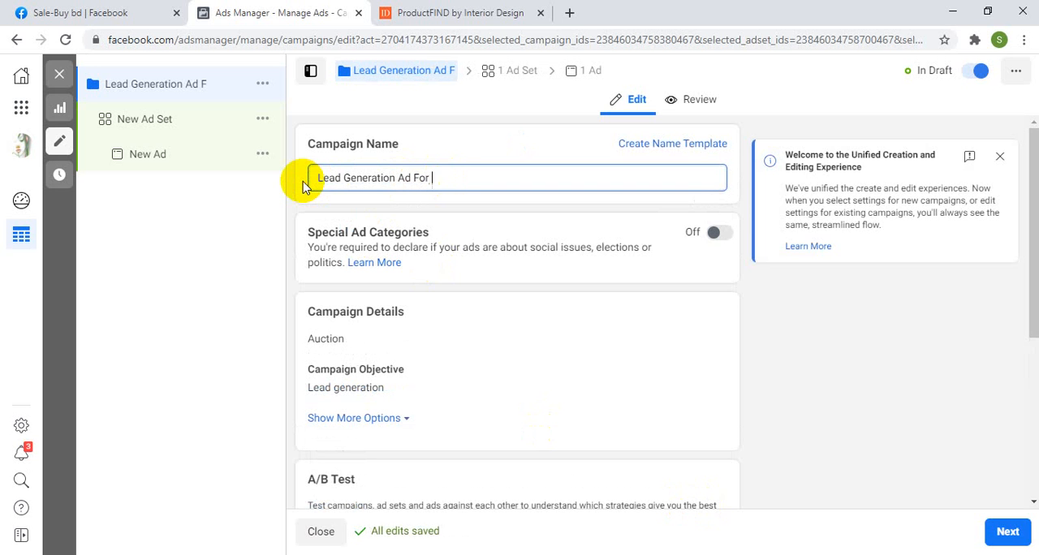
{"action": "type", "text": "Free Service"}
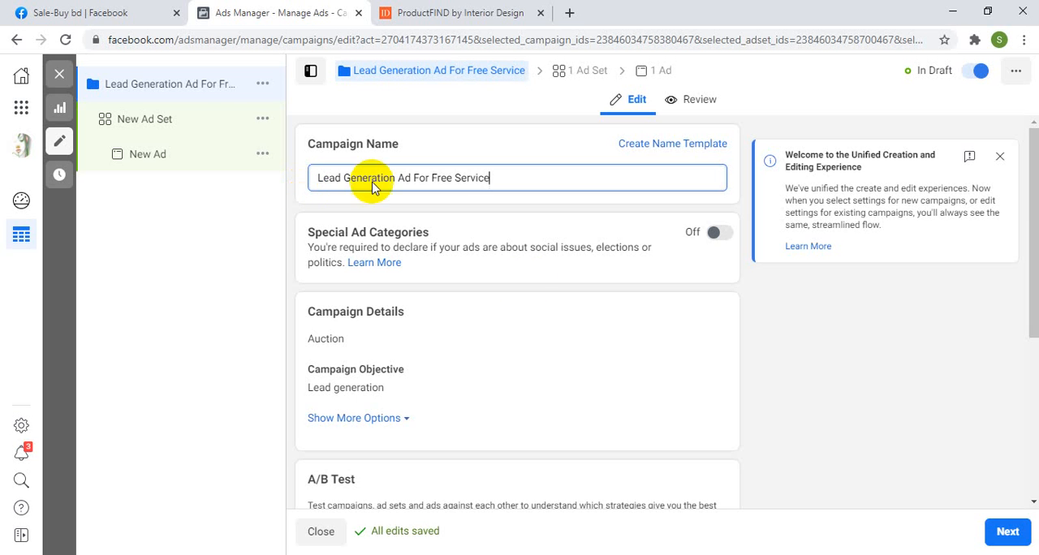
{"action": "left_click", "coordinate": [658, 290]}
Step: Turn on Campaign Budget Optimization and set the daily campaign budget to 2,000 BDT
{"action": "scroll", "coordinate": [659, 290], "scroll_direction": "down", "scroll_amount": 4}
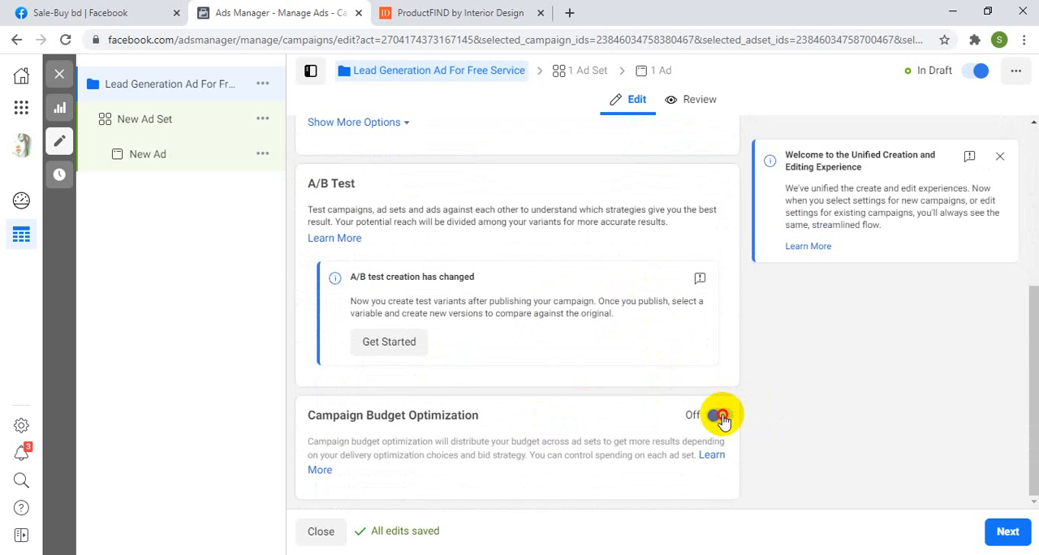
{"action": "left_click", "coordinate": [720, 416]}
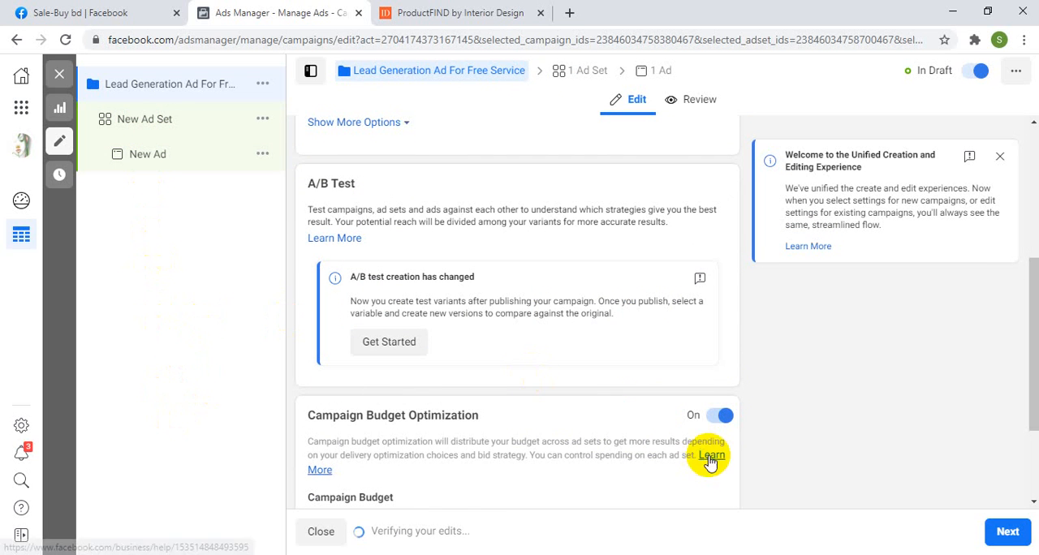
{"action": "scroll", "coordinate": [713, 421], "scroll_direction": "down", "scroll_amount": 2}
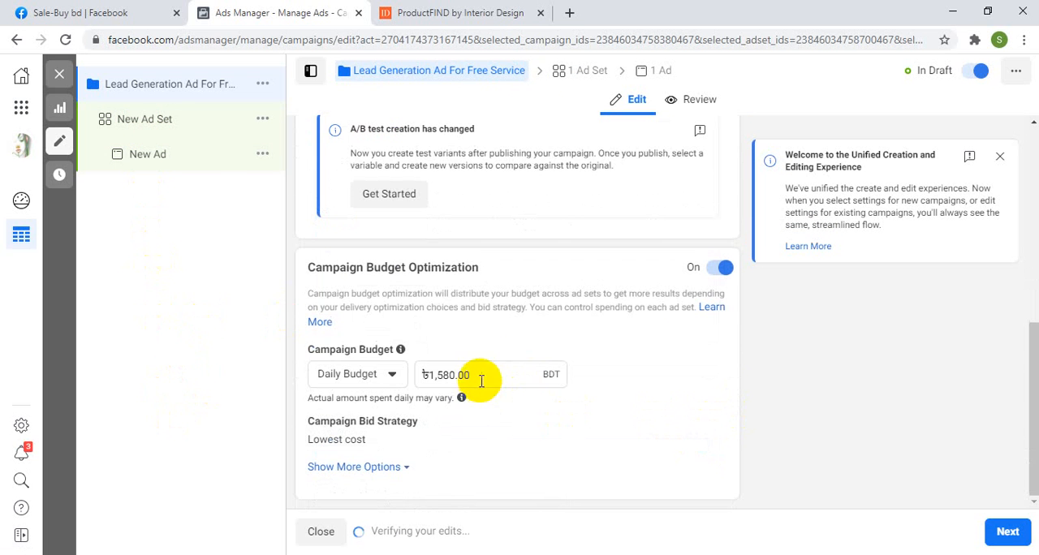
{"action": "left_click_drag", "start_coordinate": [473, 376], "coordinate": [385, 382]}
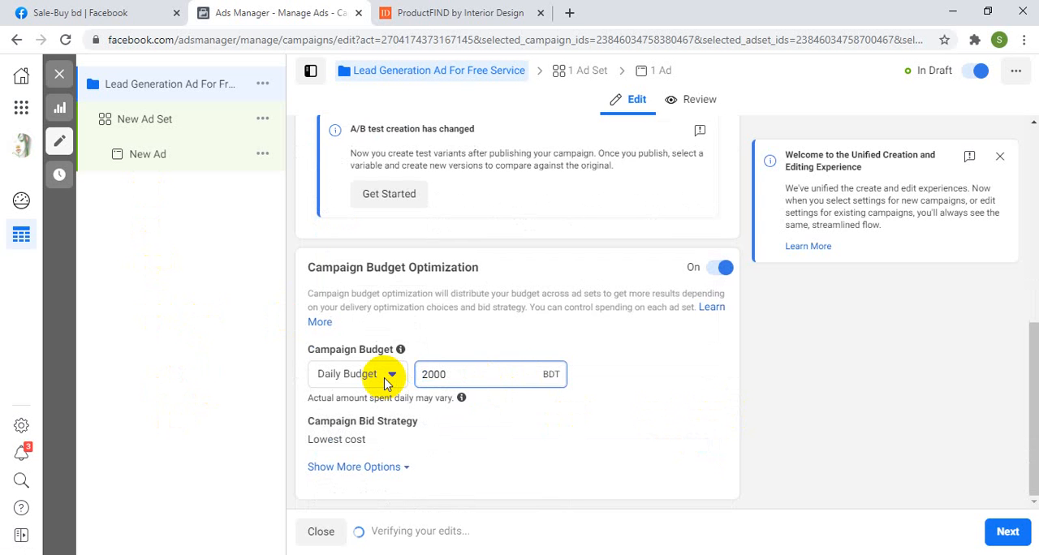
{"action": "type", "text": "2000"}
{"action": "left_click", "coordinate": [673, 373]}
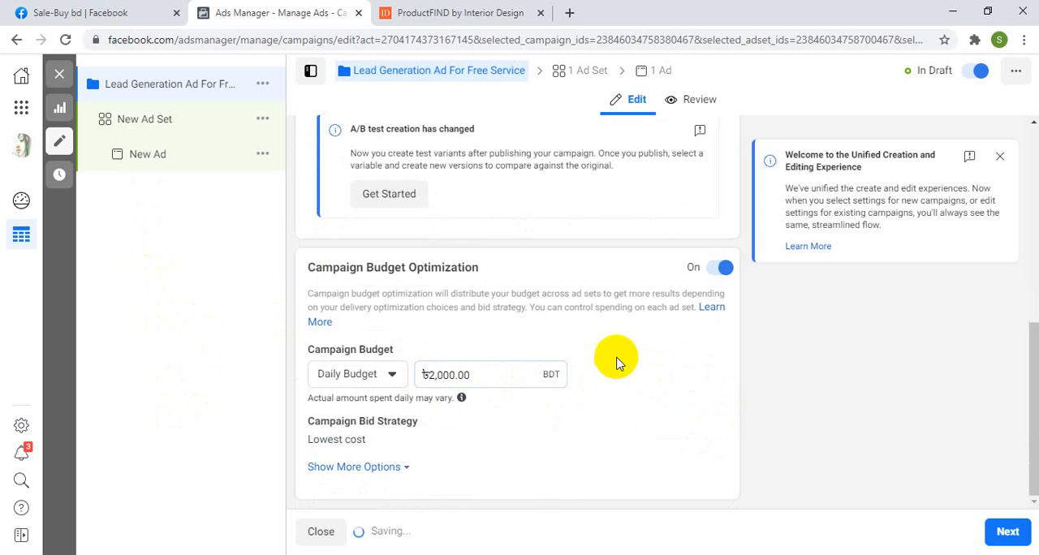
Step: Rename the campaign's new ad set as "Set-1" and choose AMENA Diagnostic Center as its Facebook Page
{"action": "left_click", "coordinate": [584, 77]}
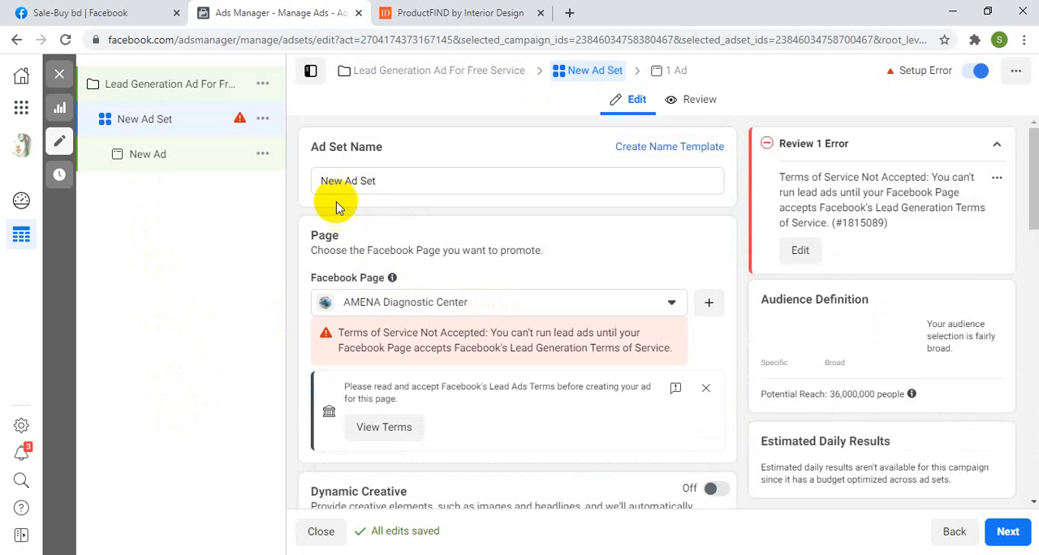
{"action": "triple_click", "coordinate": [332, 182]}
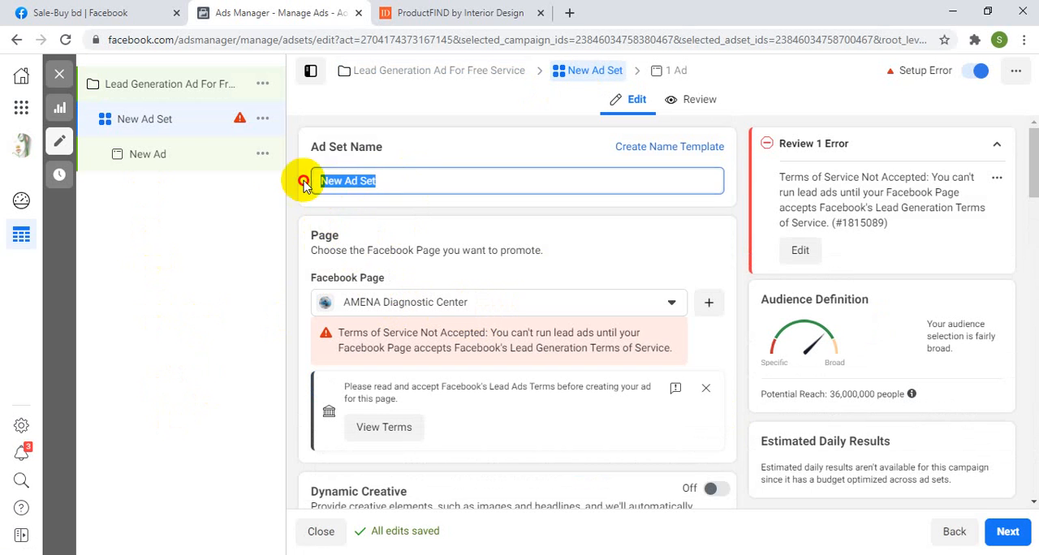
{"action": "type", "text": "S"}
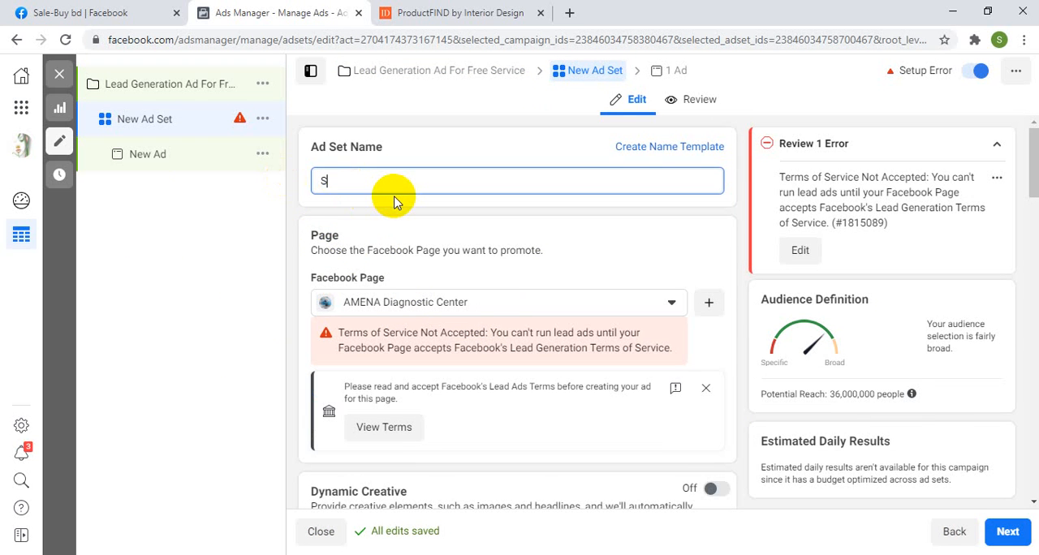
{"action": "type", "text": "et-"}
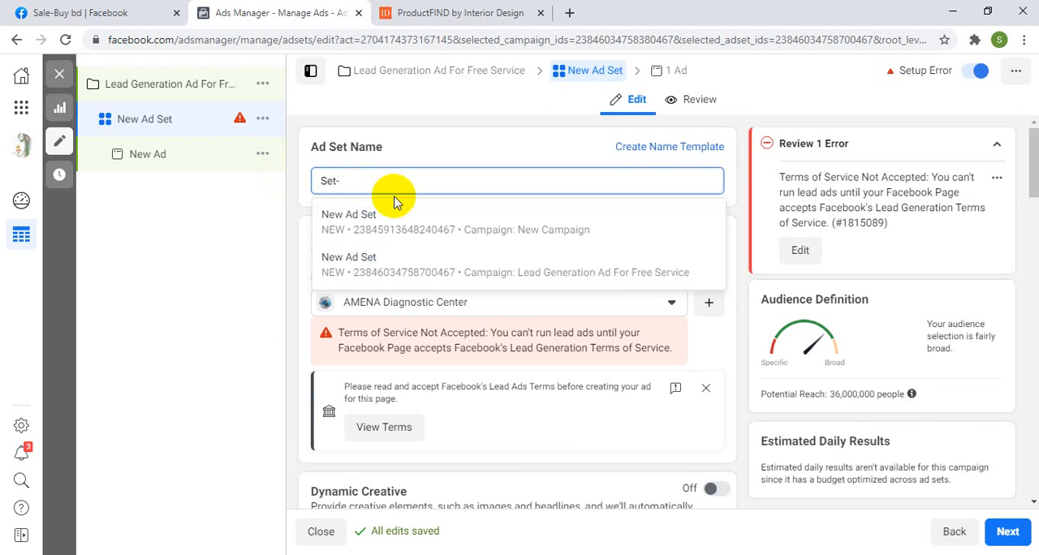
{"action": "type", "text": "1"}
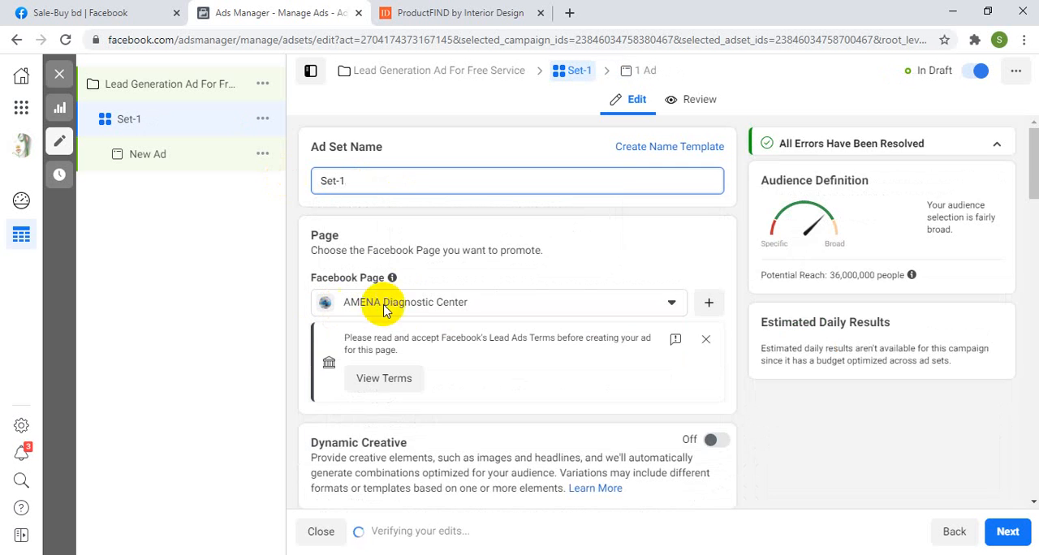
{"action": "left_click", "coordinate": [465, 303]}
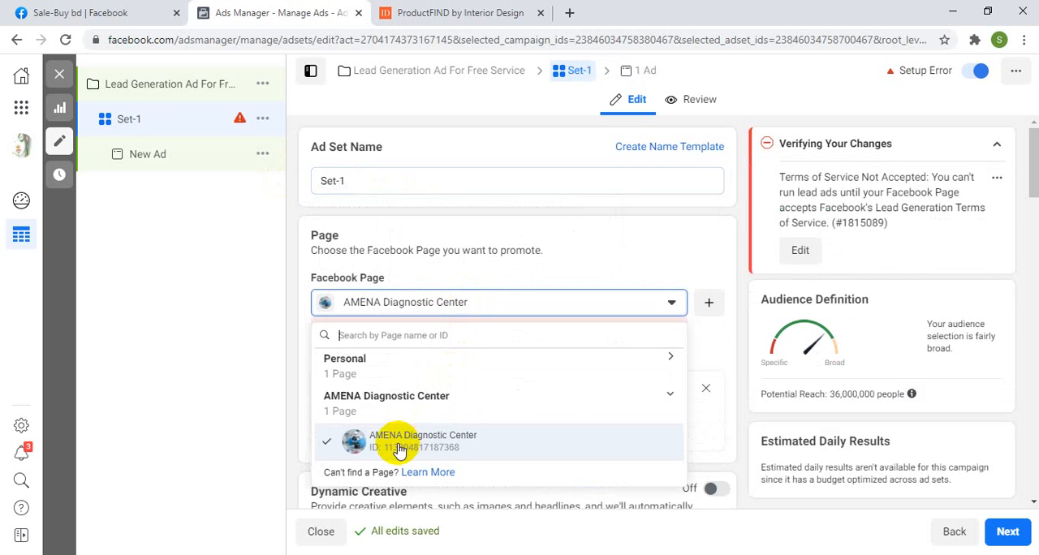
{"action": "left_click", "coordinate": [398, 449]}
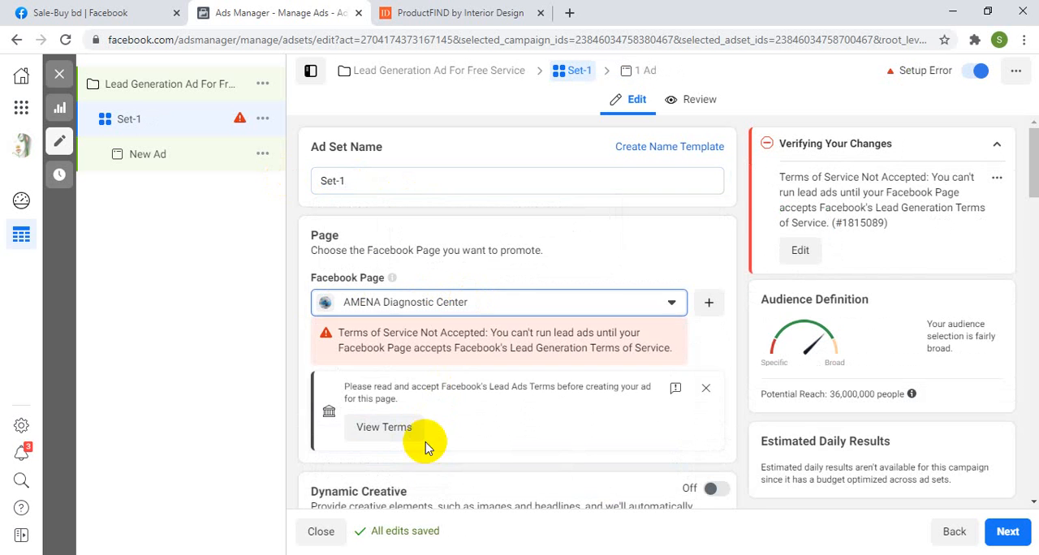
Step: Switch the ad set's promoted Facebook Page to Singer Khulna
{"action": "left_click", "coordinate": [429, 307]}
{"action": "left_click", "coordinate": [357, 364]}
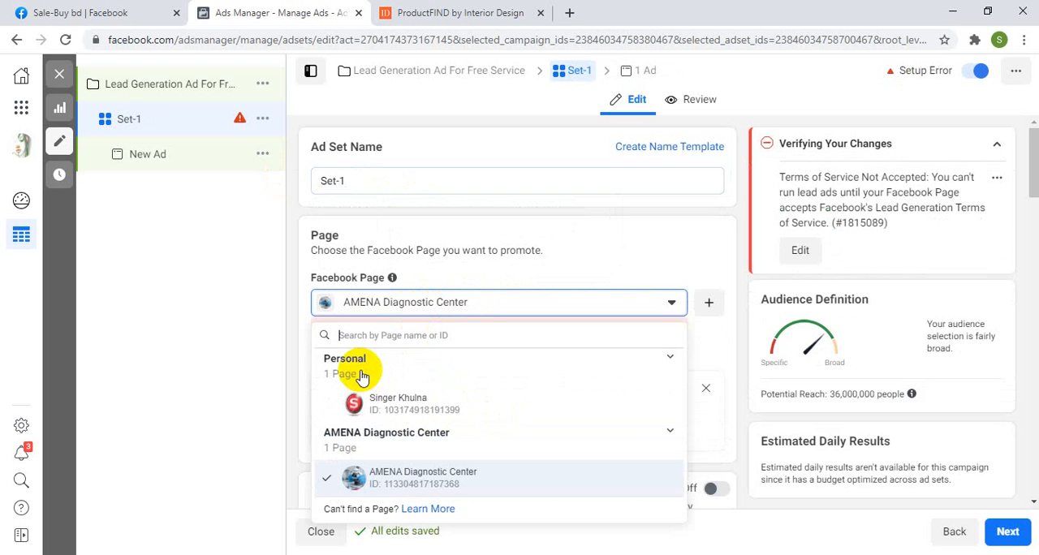
{"action": "left_click", "coordinate": [410, 410]}
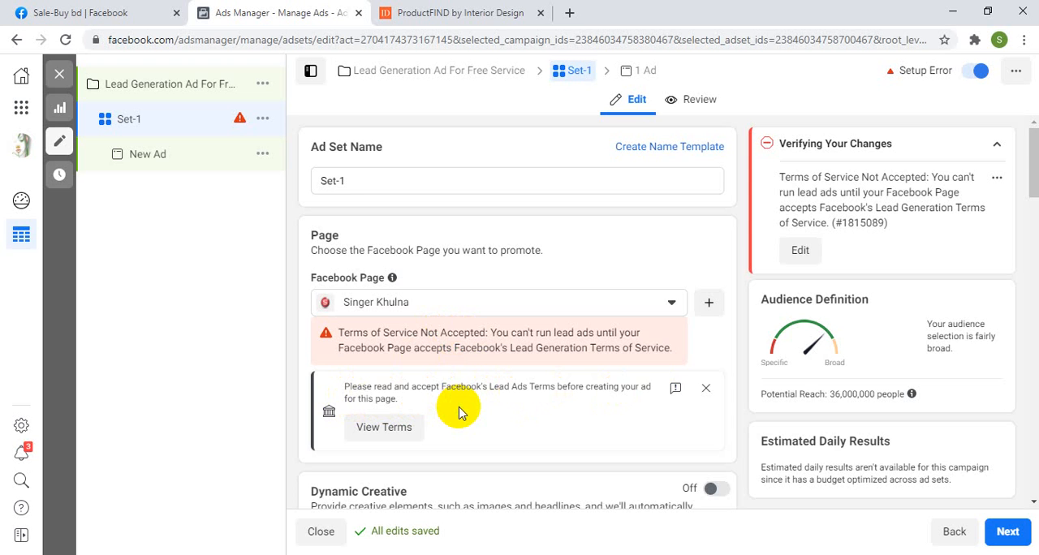
Step: Review Facebook's Lead Ads Terms for the selected Page and agree to the terms and conditions
{"action": "scroll", "coordinate": [459, 412], "scroll_direction": "down", "scroll_amount": 2}
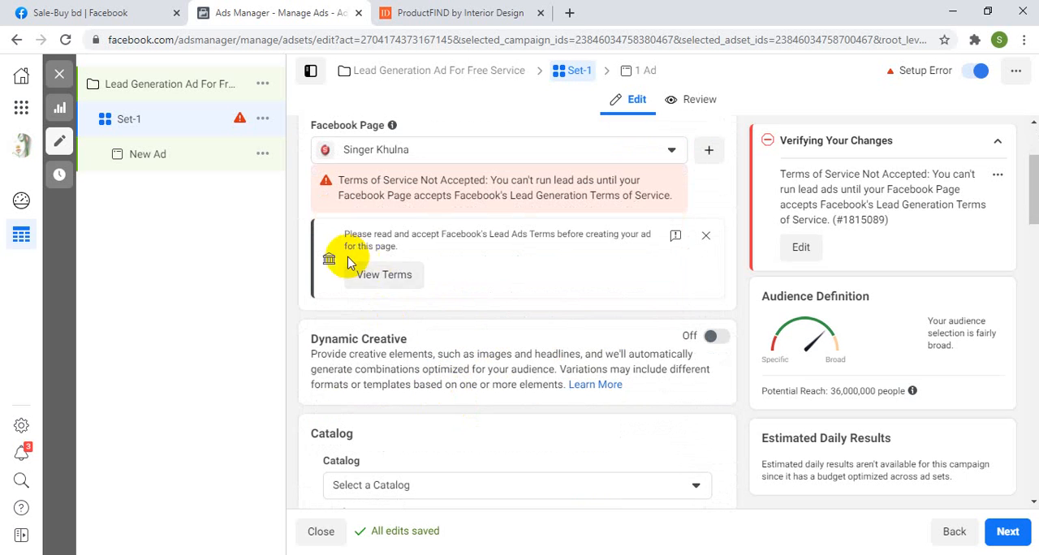
{"action": "left_click", "coordinate": [386, 276]}
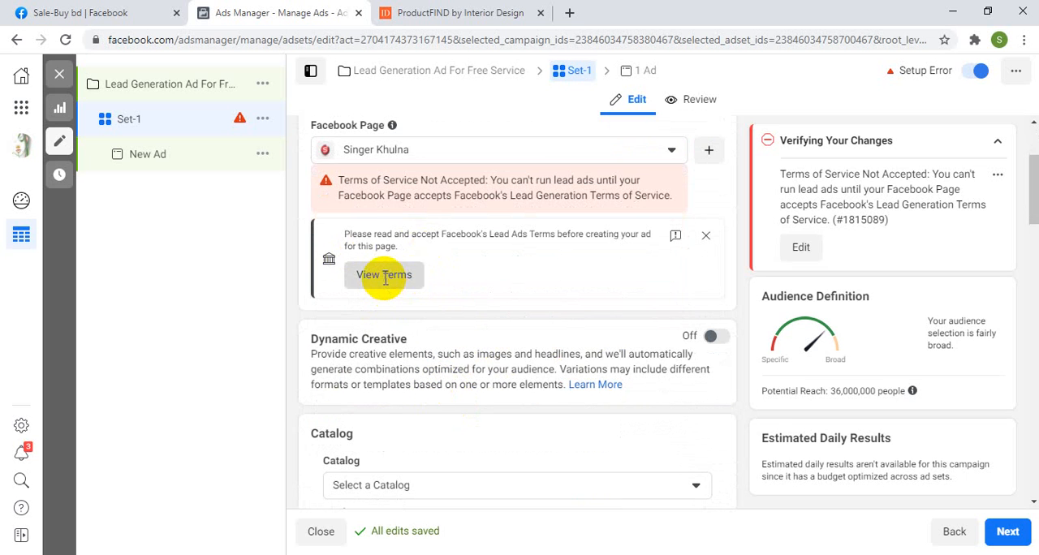
{"action": "scroll", "coordinate": [378, 225], "scroll_direction": "down", "scroll_amount": 4}
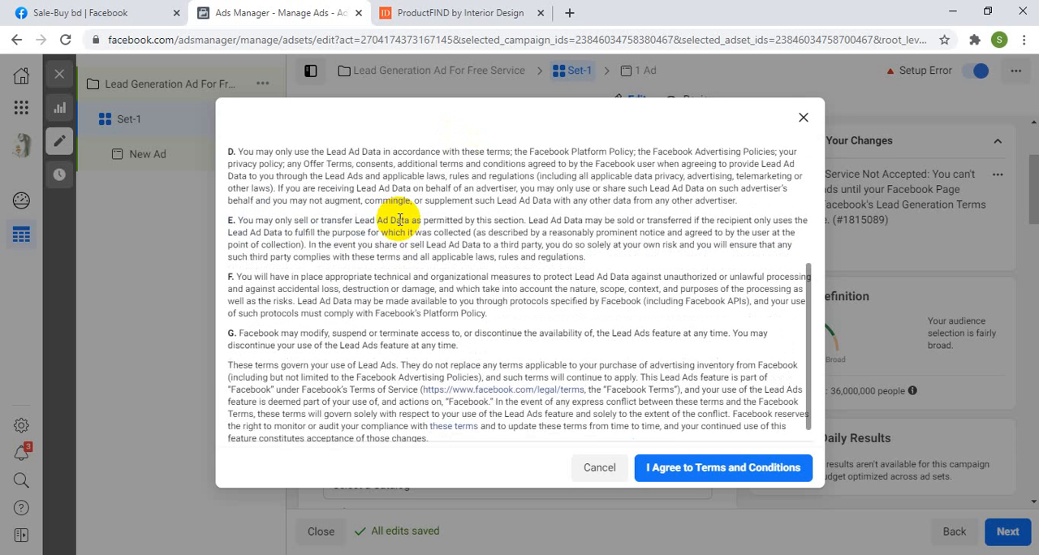
{"action": "scroll", "coordinate": [408, 260], "scroll_direction": "up", "scroll_amount": 5}
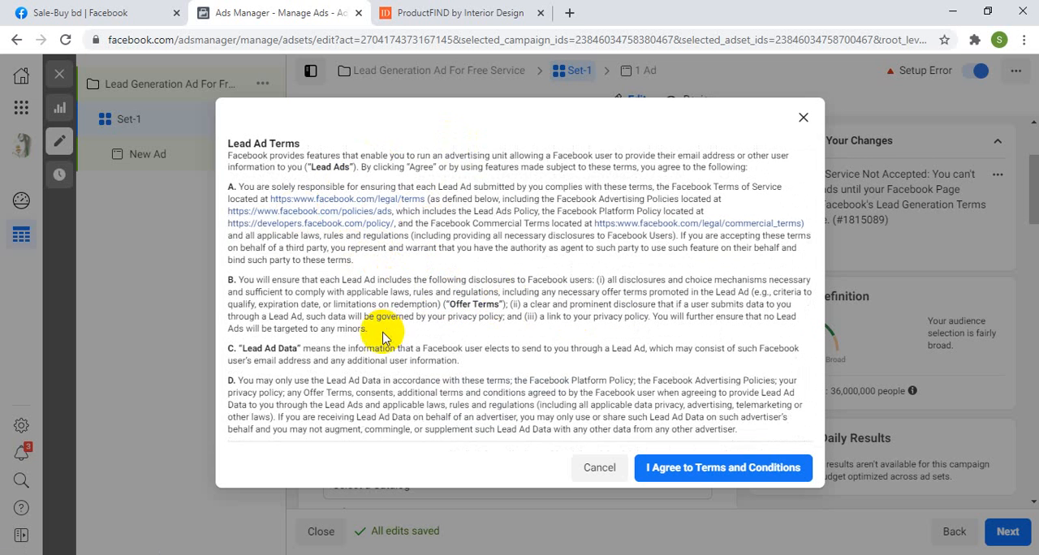
{"action": "scroll", "coordinate": [545, 361], "scroll_direction": "down", "scroll_amount": 5}
{"action": "left_click", "coordinate": [698, 467]}
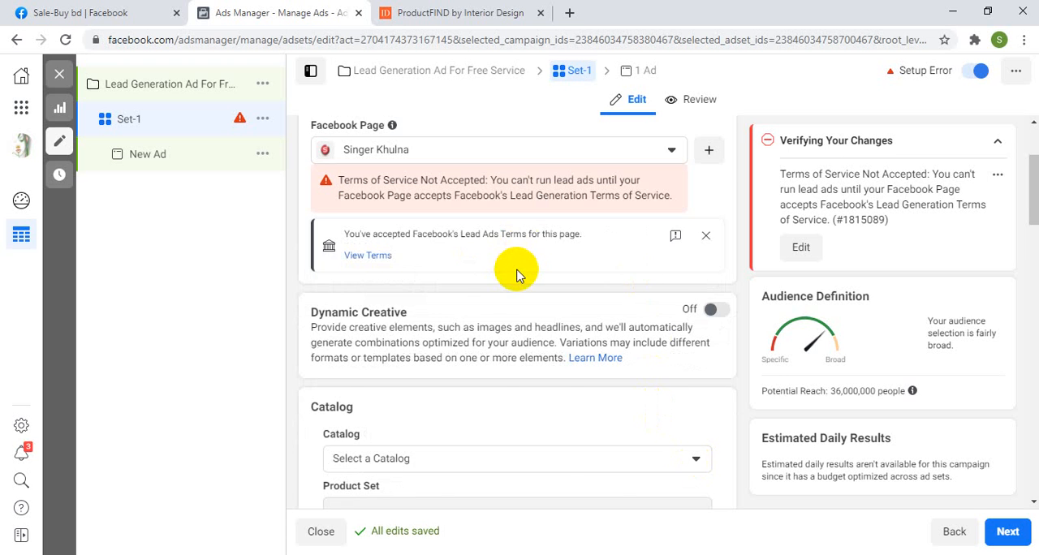
{"action": "scroll", "coordinate": [515, 274], "scroll_direction": "up", "scroll_amount": 2}
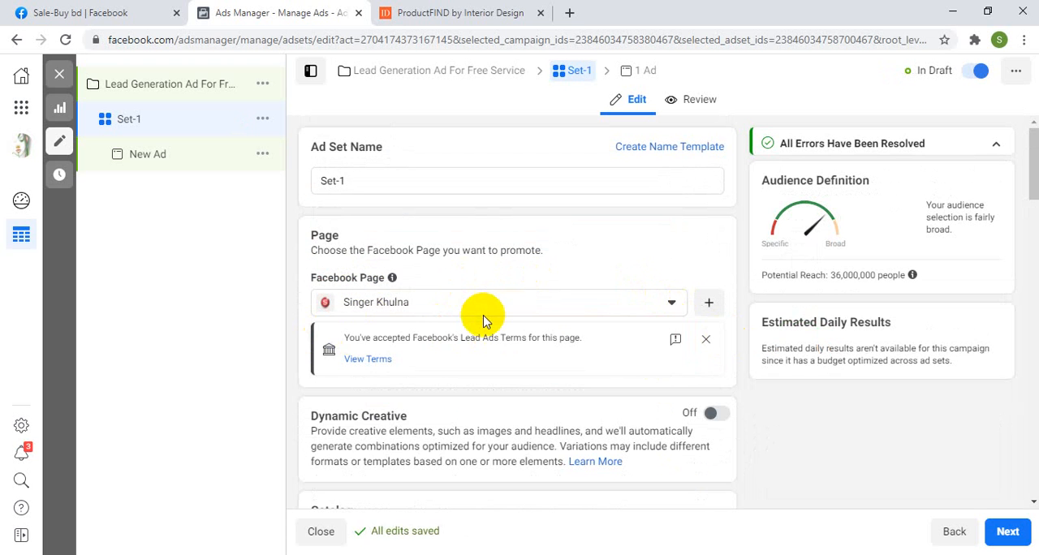
Step: Enable an end date in the ad set's schedule and set it to 11/25/2020
{"action": "scroll", "coordinate": [483, 317], "scroll_direction": "down", "scroll_amount": 3}
{"action": "scroll", "coordinate": [355, 312], "scroll_direction": "down", "scroll_amount": 2}
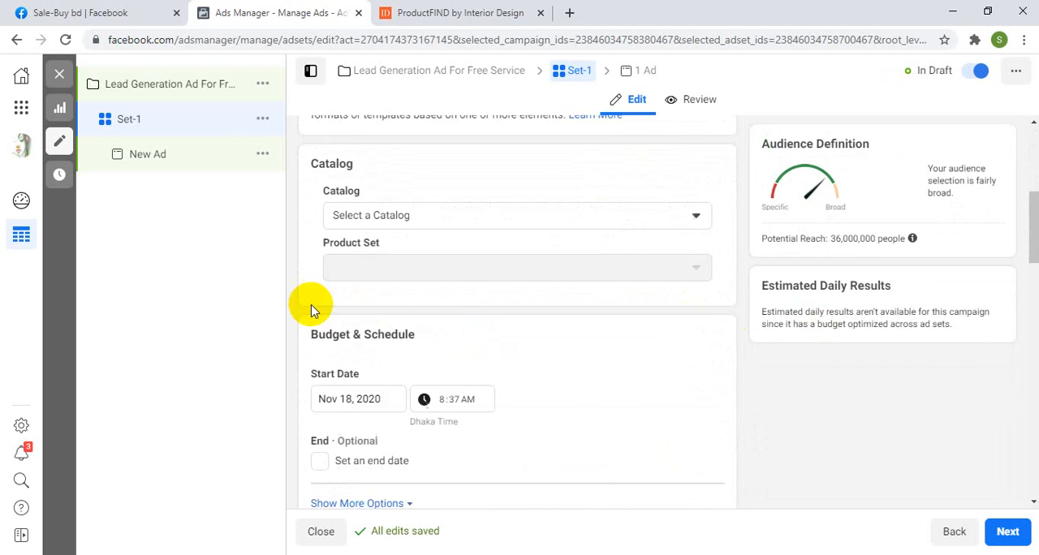
{"action": "scroll", "coordinate": [341, 351], "scroll_direction": "down", "scroll_amount": 2}
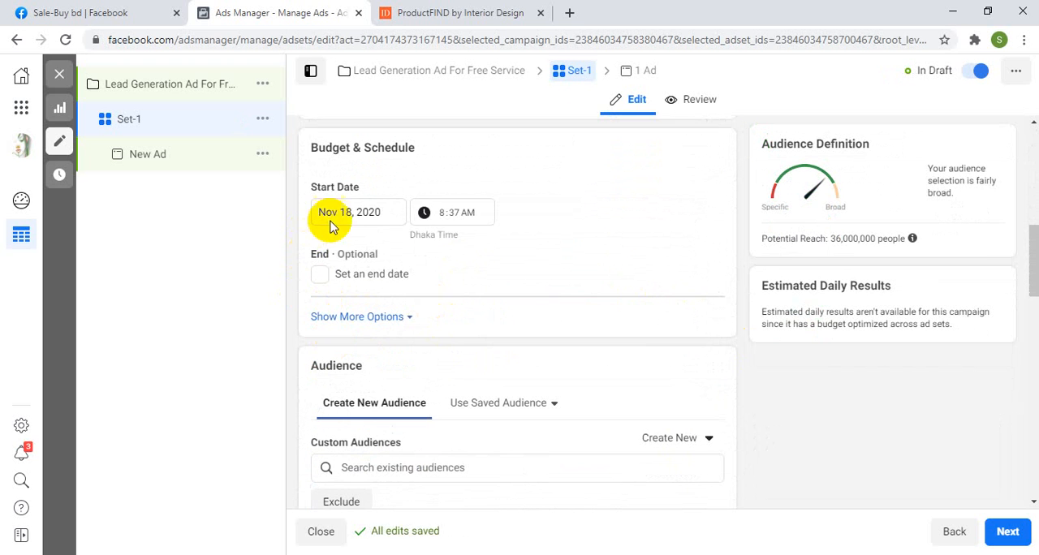
{"action": "left_click", "coordinate": [319, 274]}
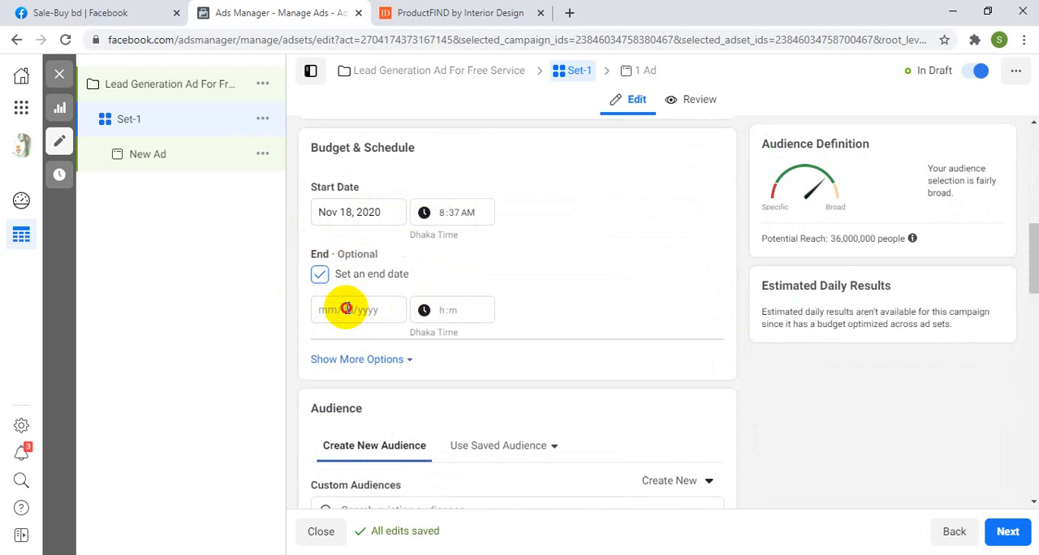
{"action": "left_click", "coordinate": [344, 309]}
{"action": "left_click", "coordinate": [412, 450]}
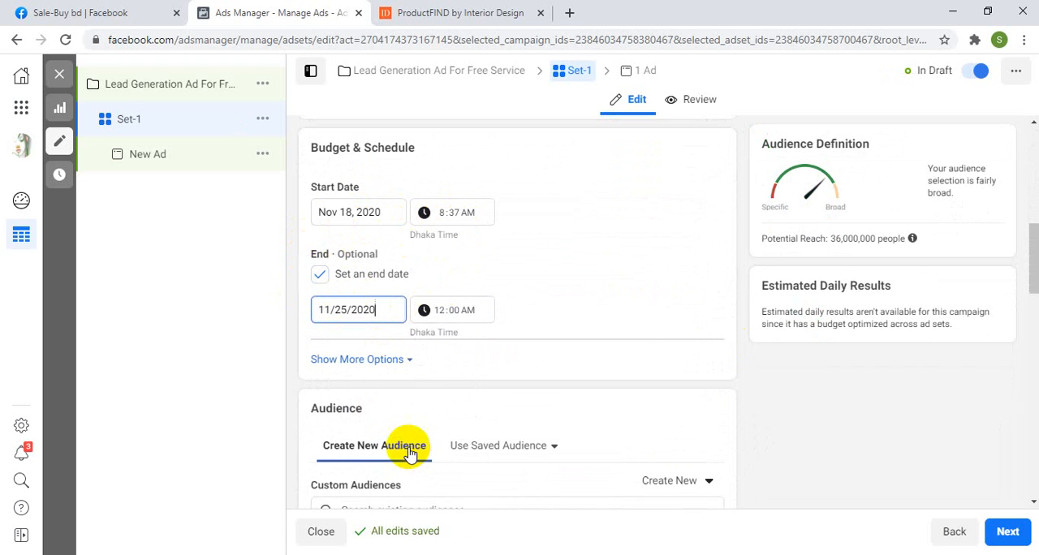
{"action": "left_click", "coordinate": [633, 325]}
Step: Remove Bangladesh from the audience's locations and add United States as the targeted country
{"action": "scroll", "coordinate": [425, 344], "scroll_direction": "down", "scroll_amount": 3}
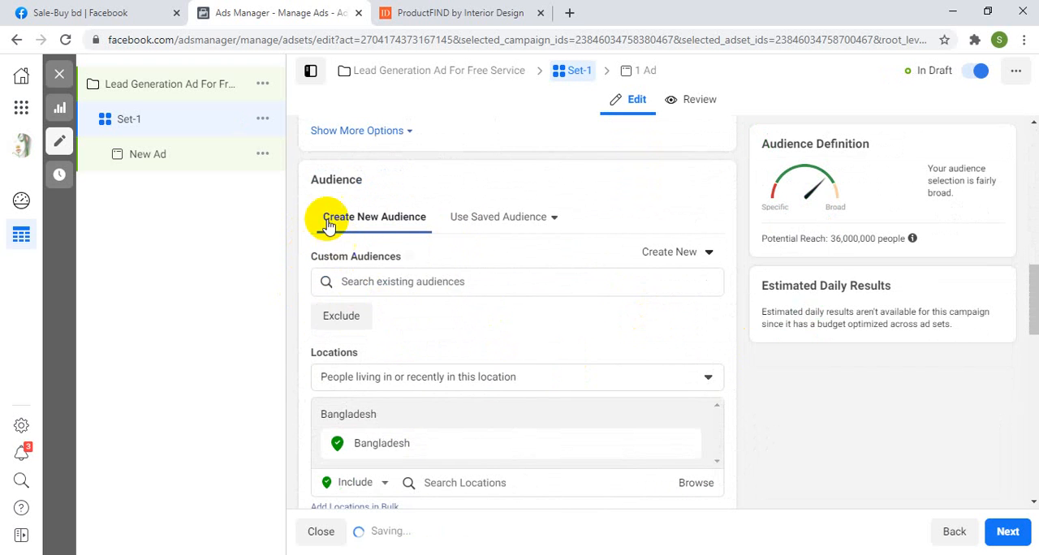
{"action": "scroll", "coordinate": [362, 367], "scroll_direction": "down", "scroll_amount": 2}
{"action": "mouse_move", "coordinate": [463, 299]}
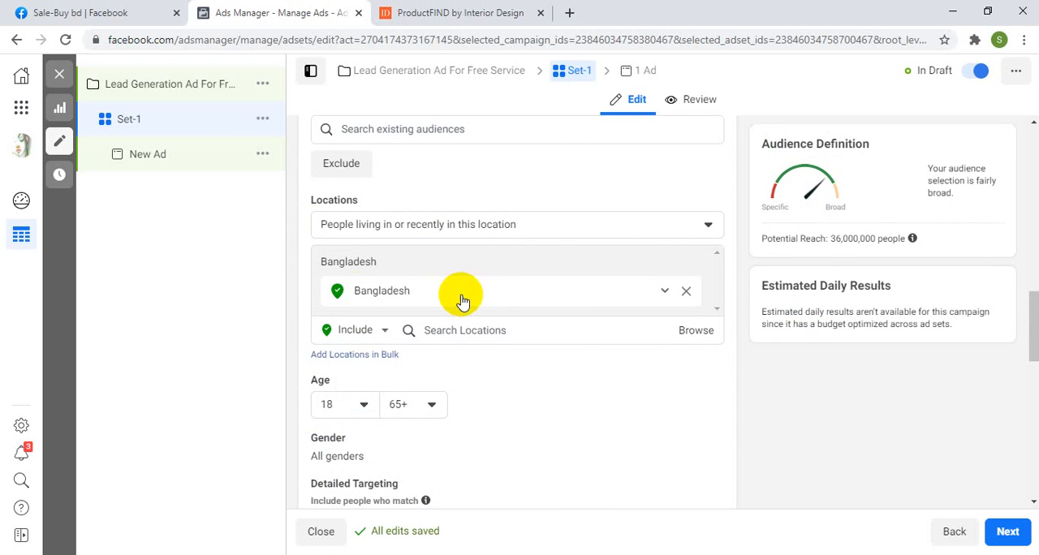
{"action": "left_click", "coordinate": [686, 290]}
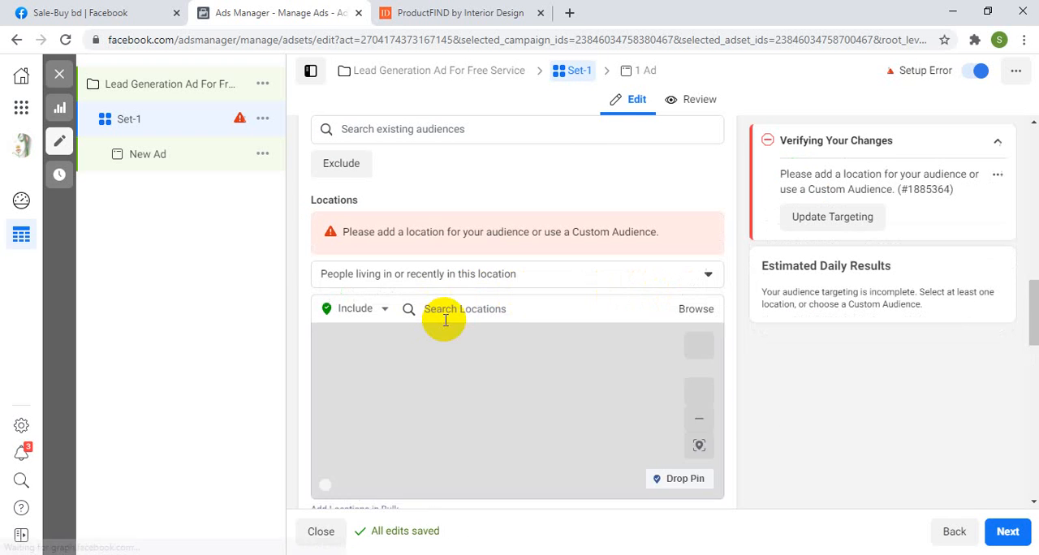
{"action": "left_click", "coordinate": [461, 312]}
{"action": "type", "text": "usa"}
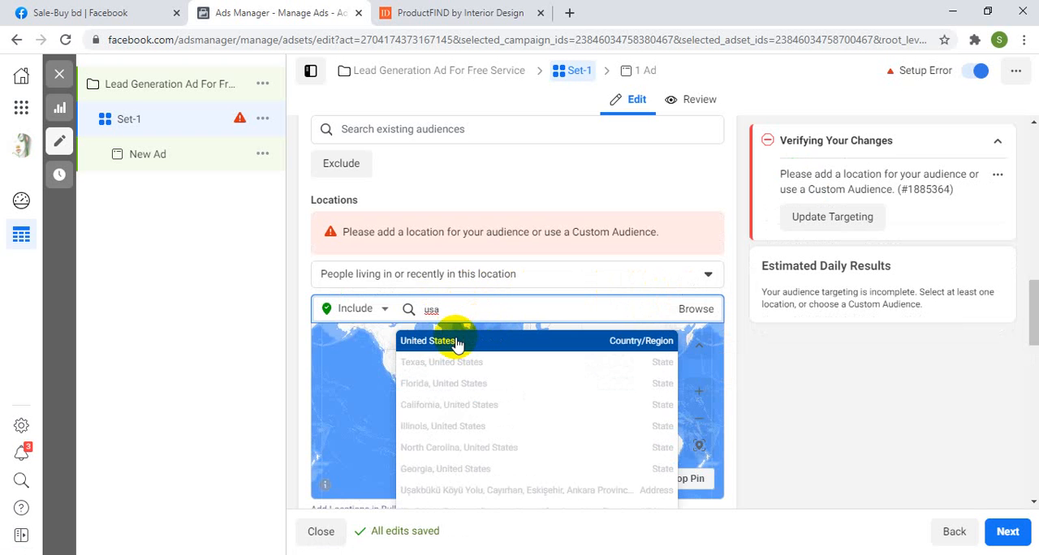
{"action": "left_click", "coordinate": [455, 339]}
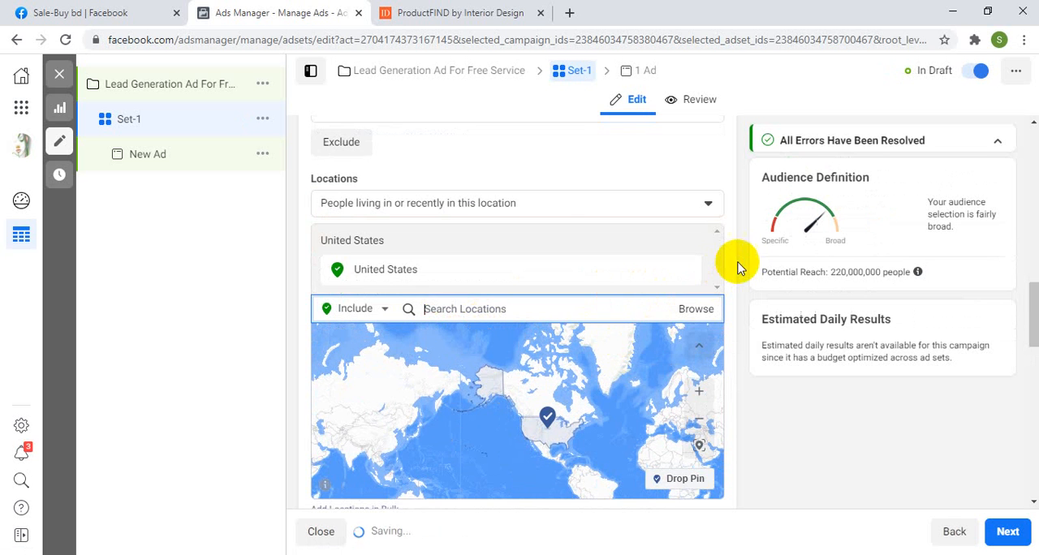
Step: Set the minimum age of the target audience to 30
{"action": "scroll", "coordinate": [731, 272], "scroll_direction": "down", "scroll_amount": 4}
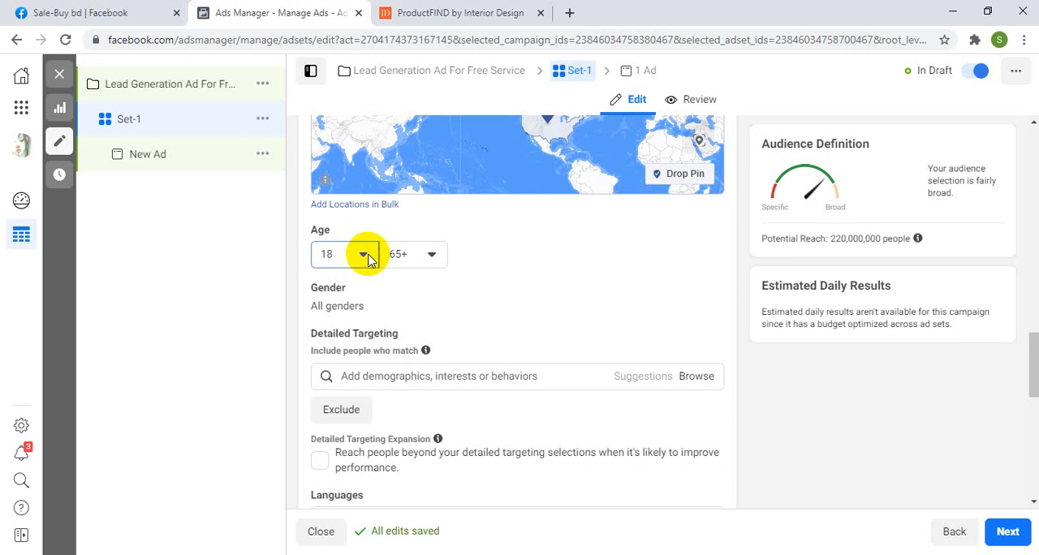
{"action": "left_click", "coordinate": [368, 256]}
{"action": "scroll", "coordinate": [364, 379], "scroll_direction": "down", "scroll_amount": 2}
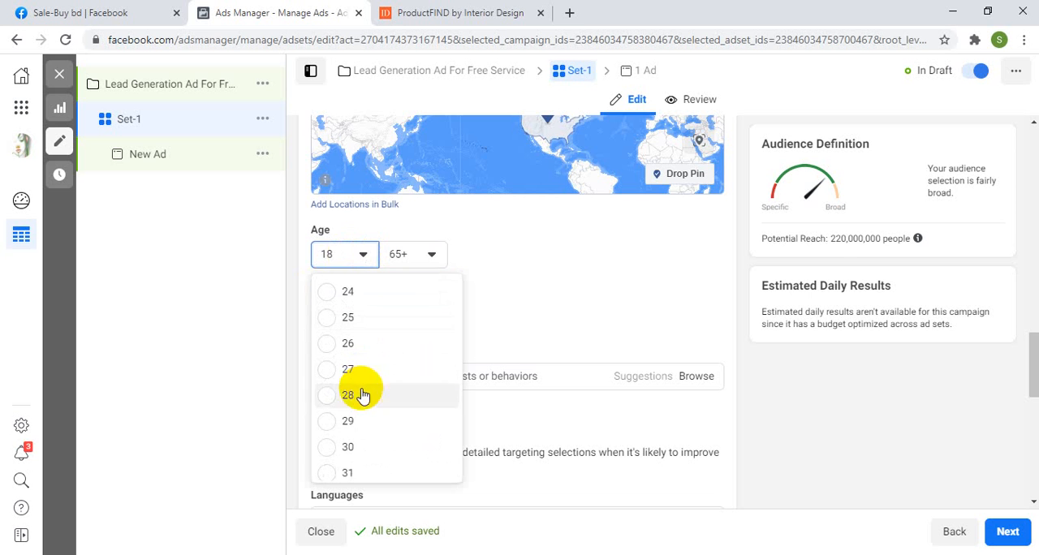
{"action": "left_click", "coordinate": [337, 447]}
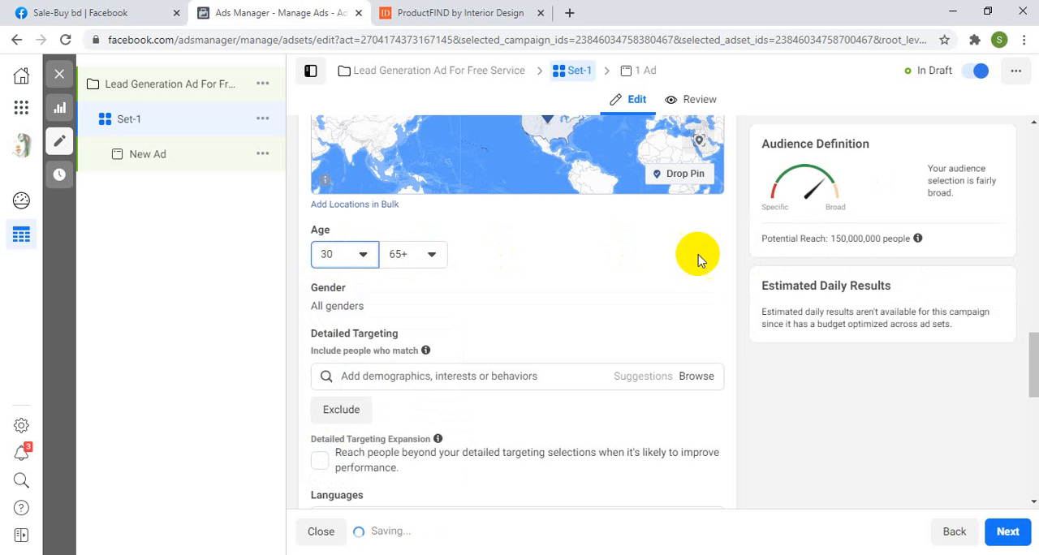
Step: Search the detailed targeting options for "interi" and add the Interior design interest
{"action": "scroll", "coordinate": [568, 268], "scroll_direction": "down", "scroll_amount": 1}
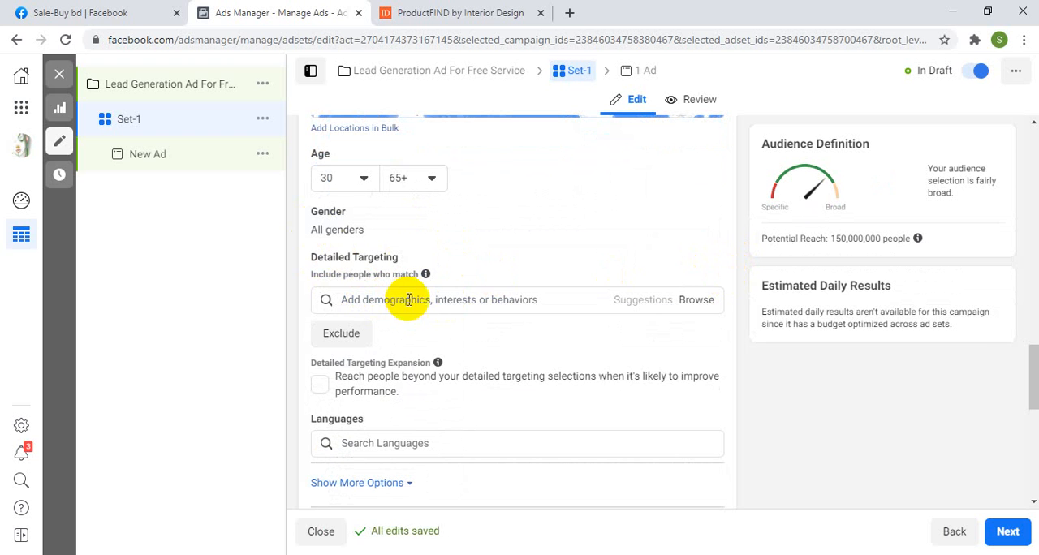
{"action": "left_click", "coordinate": [409, 300]}
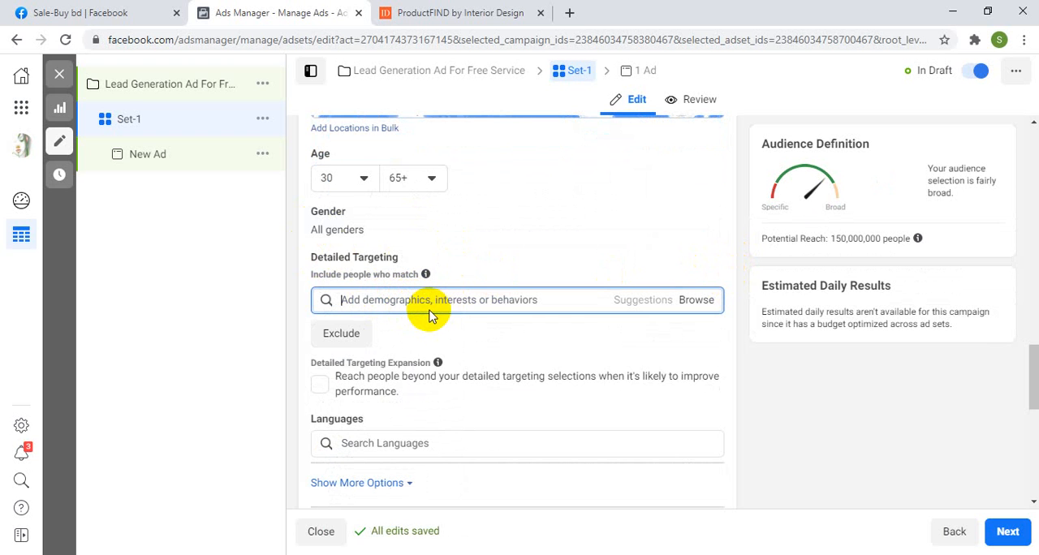
{"action": "type", "text": "i"}
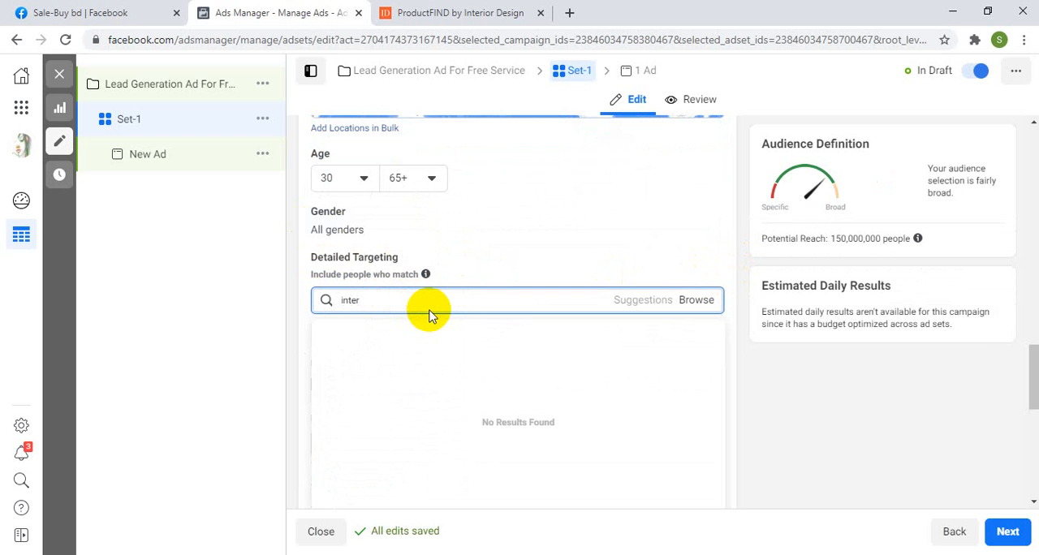
{"action": "type", "text": "nter"}
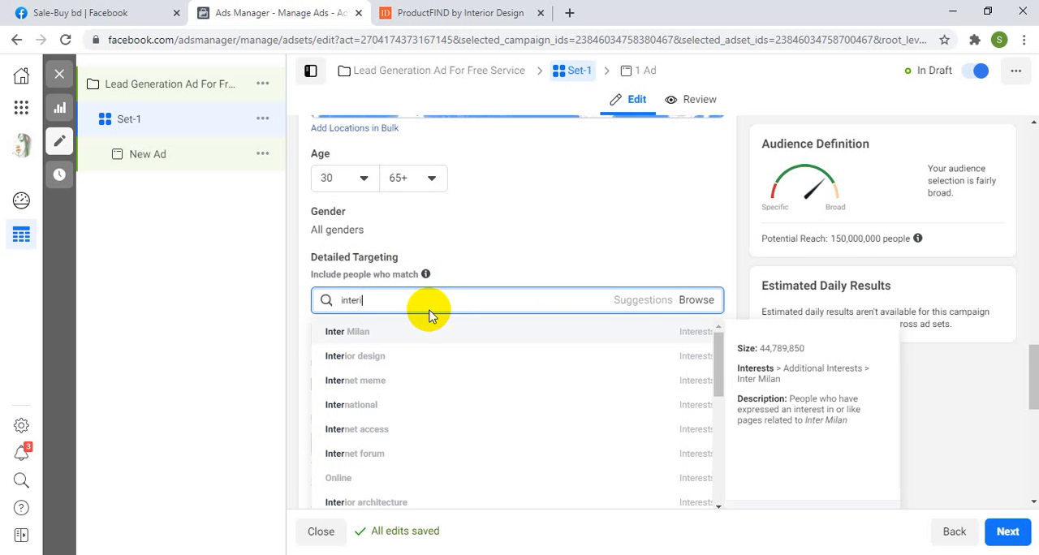
{"action": "type", "text": "i"}
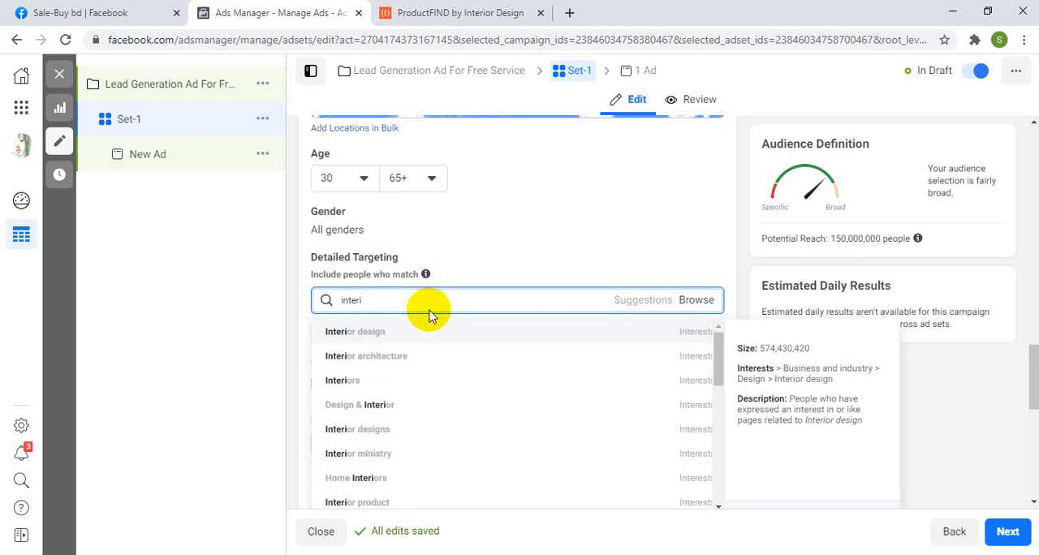
{"action": "left_click", "coordinate": [387, 335]}
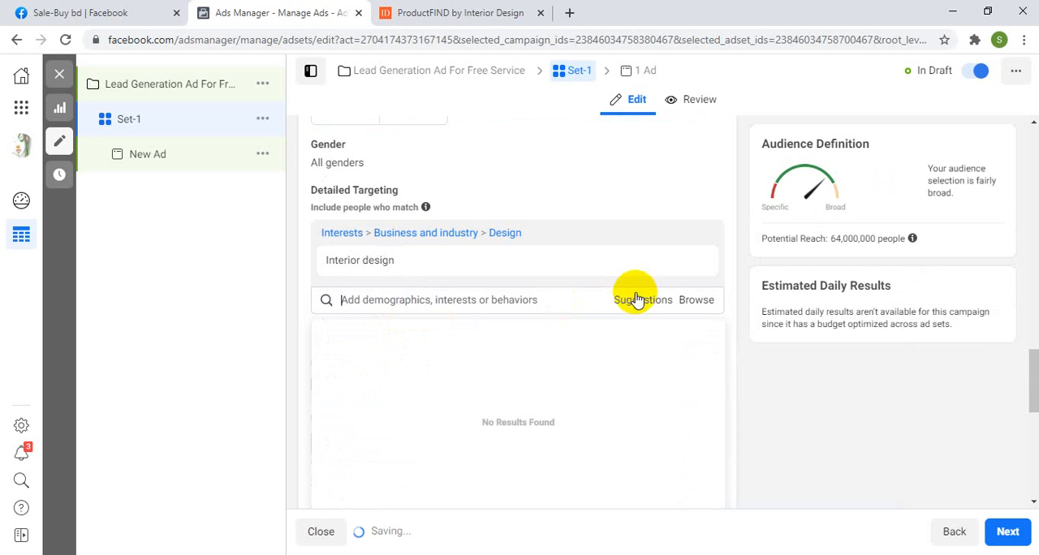
Step: Add the suggested targeting options Home improvement, Home Décor Products, Interior Design & Decoration, House Beautiful, Interior architecture and Home repair
{"action": "mouse_move", "coordinate": [514, 339]}
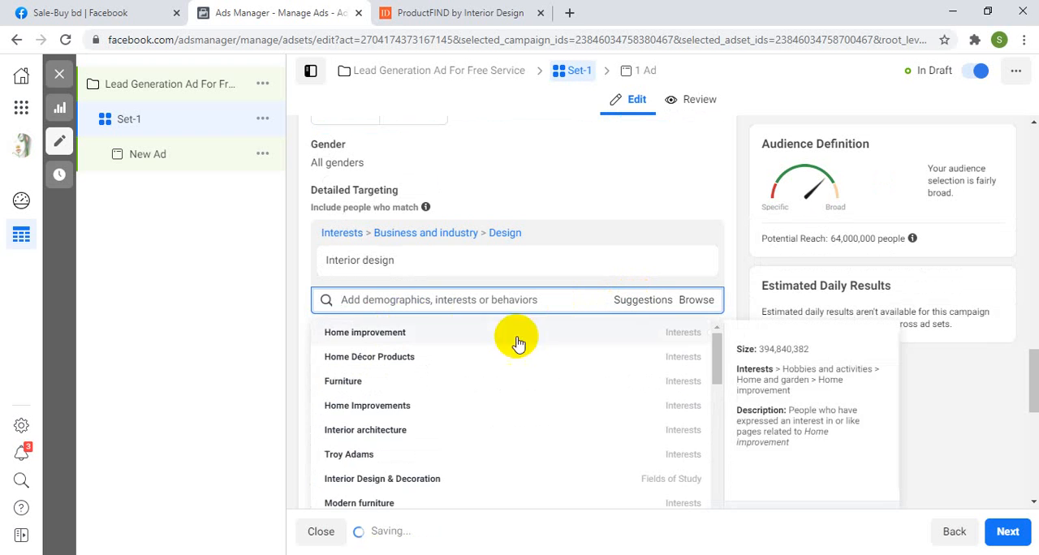
{"action": "left_click", "coordinate": [370, 335]}
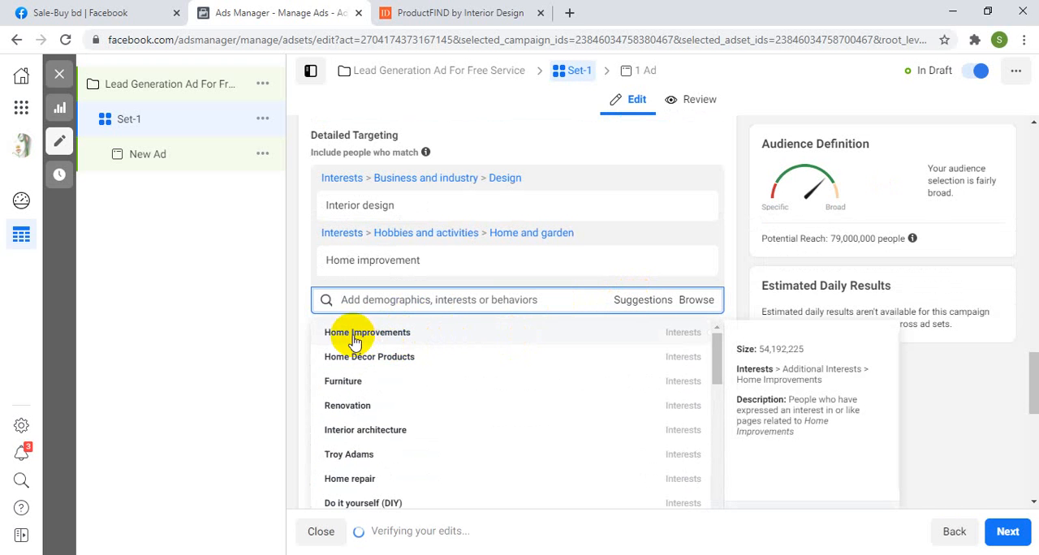
{"action": "left_click", "coordinate": [371, 360]}
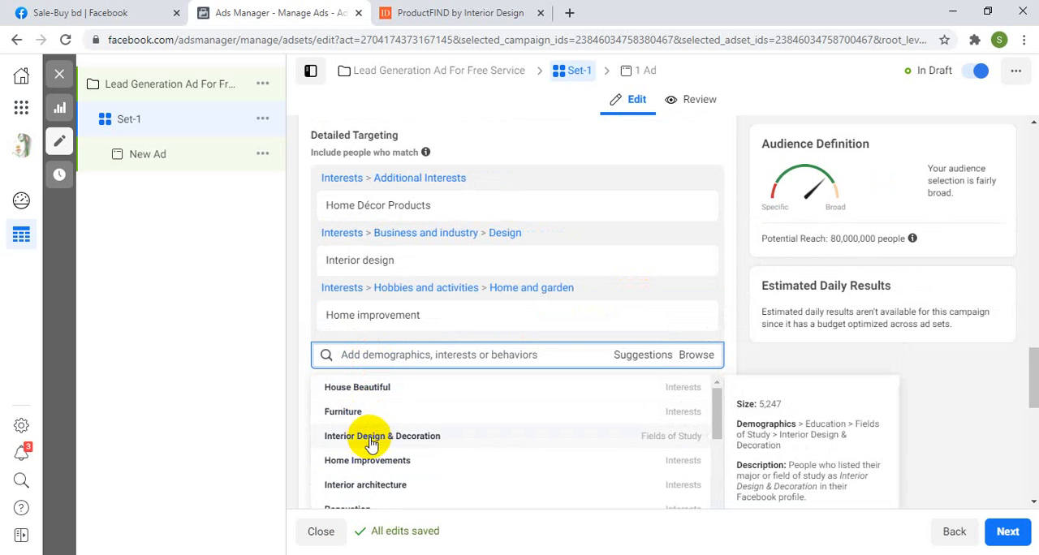
{"action": "left_click", "coordinate": [401, 440]}
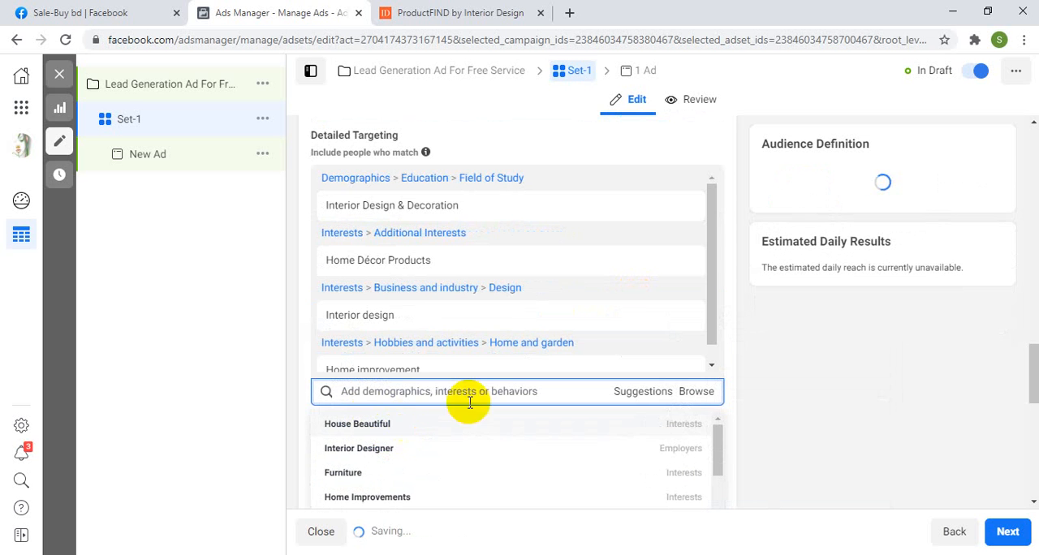
{"action": "left_click", "coordinate": [366, 273]}
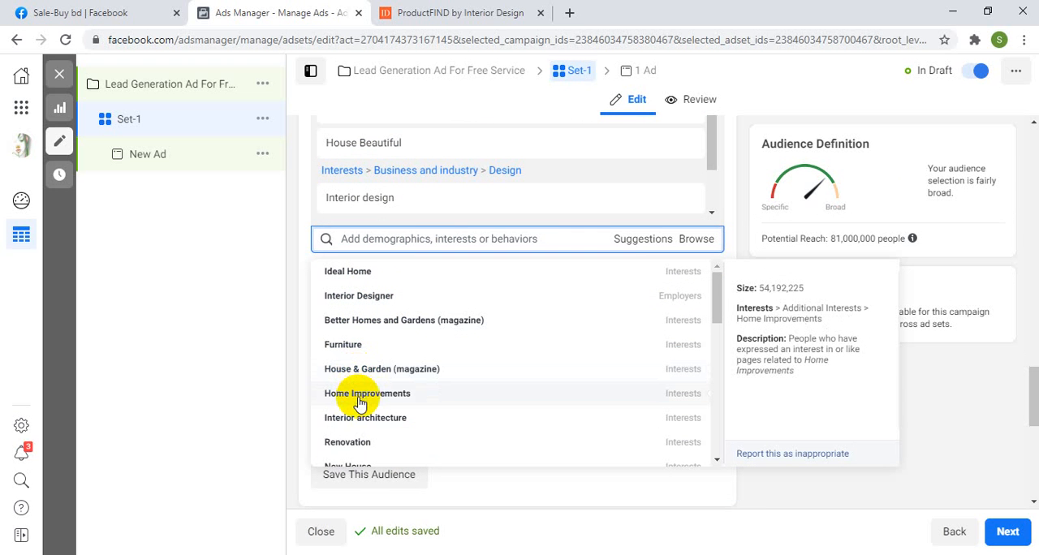
{"action": "left_click", "coordinate": [366, 420]}
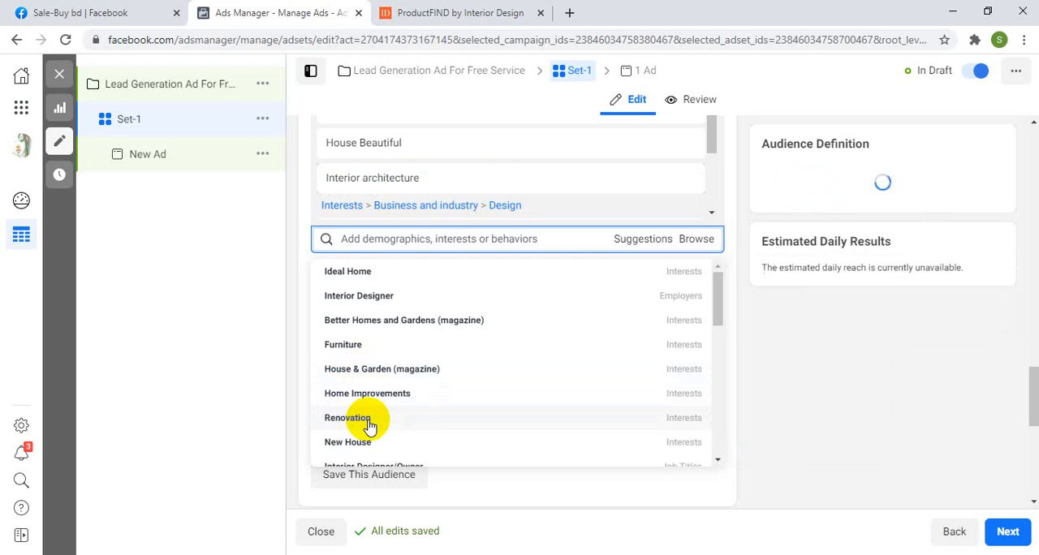
{"action": "scroll", "coordinate": [445, 390], "scroll_direction": "down", "scroll_amount": 2}
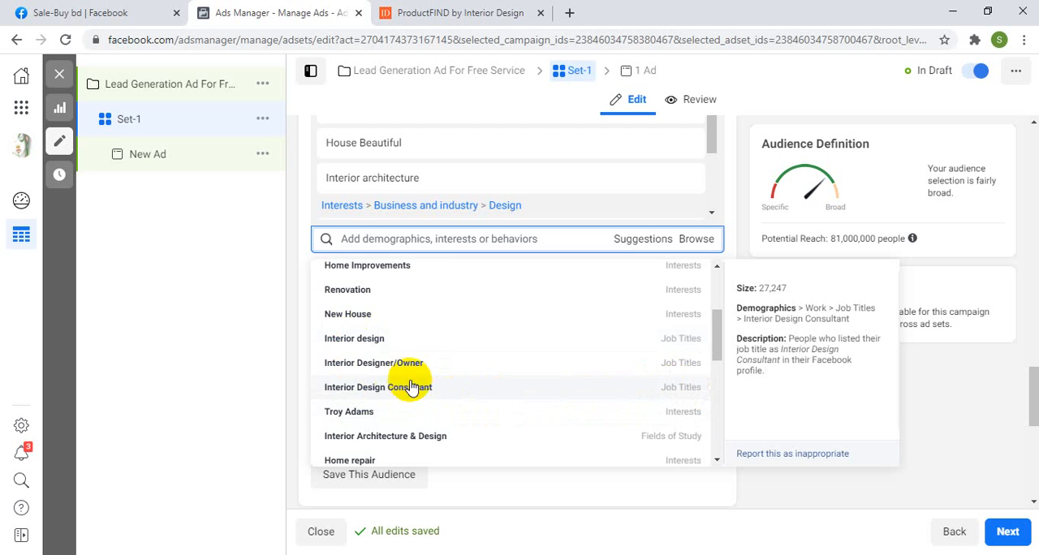
{"action": "scroll", "coordinate": [404, 387], "scroll_direction": "down", "scroll_amount": 2}
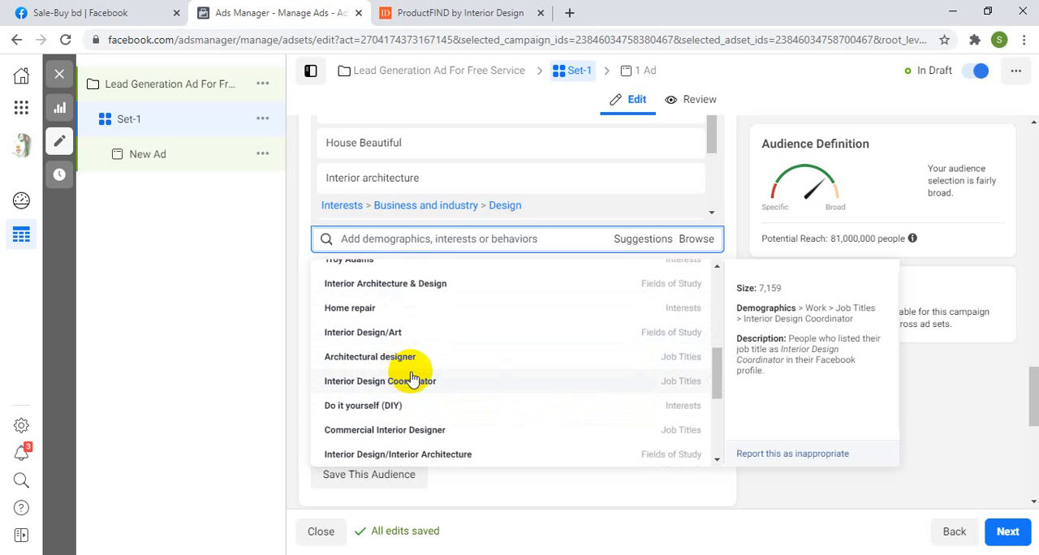
{"action": "left_click", "coordinate": [362, 309]}
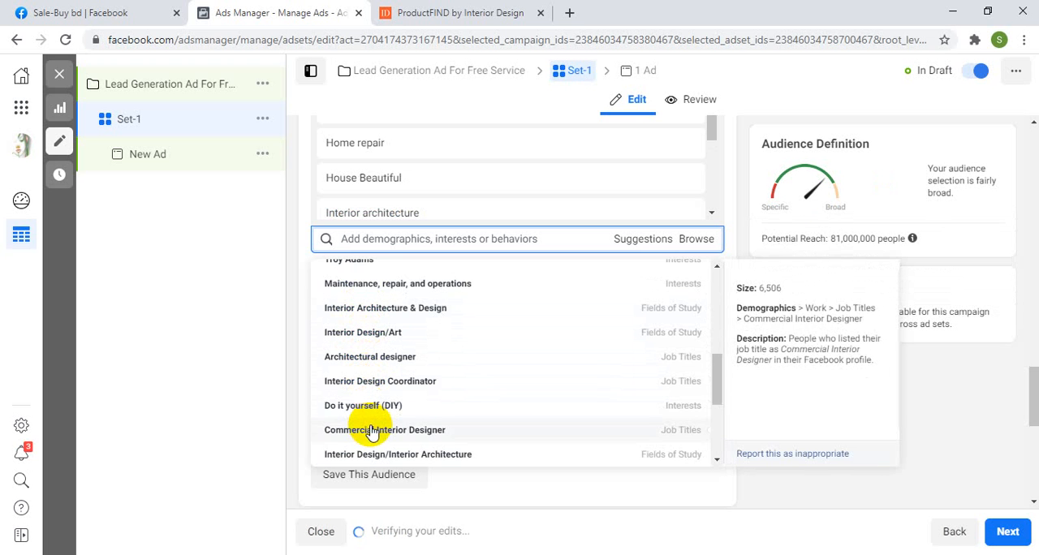
Step: Add the suggested interests Decorative arts and Painting to the ad set's detailed targeting
{"action": "scroll", "coordinate": [369, 426], "scroll_direction": "down", "scroll_amount": 1}
{"action": "scroll", "coordinate": [372, 432], "scroll_direction": "down", "scroll_amount": 1}
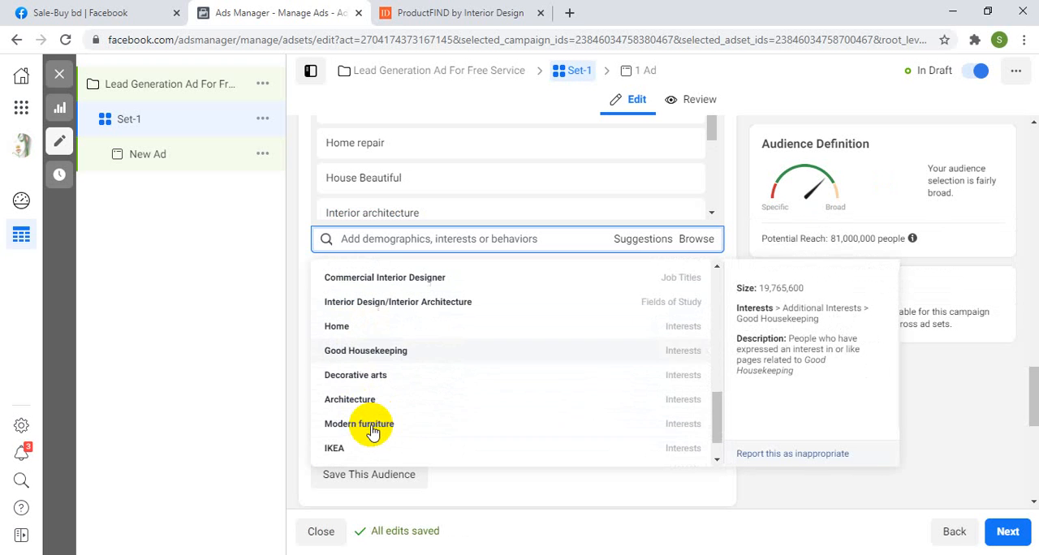
{"action": "left_click", "coordinate": [366, 377]}
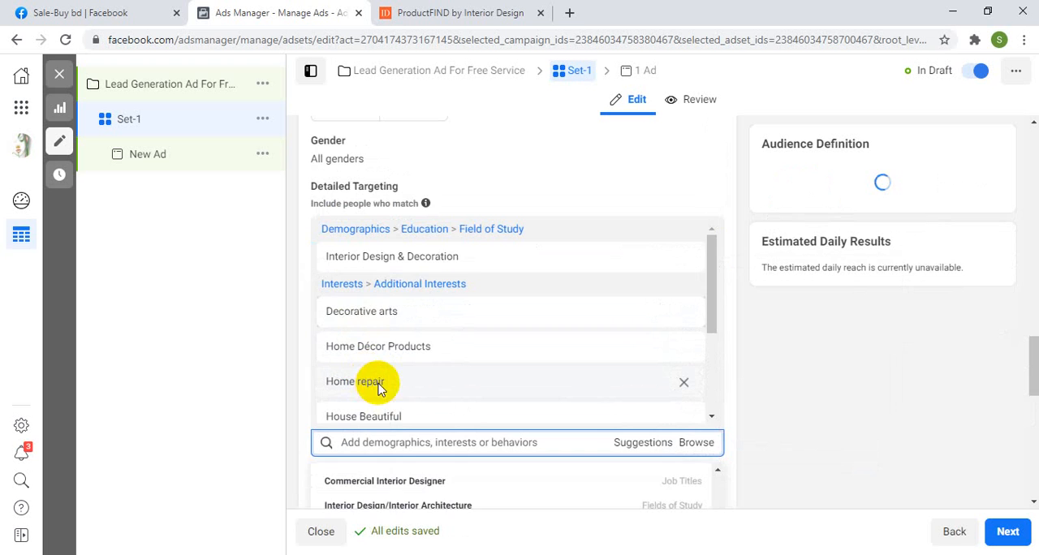
{"action": "scroll", "coordinate": [378, 383], "scroll_direction": "down", "scroll_amount": 3}
{"action": "scroll", "coordinate": [428, 363], "scroll_direction": "down", "scroll_amount": 3}
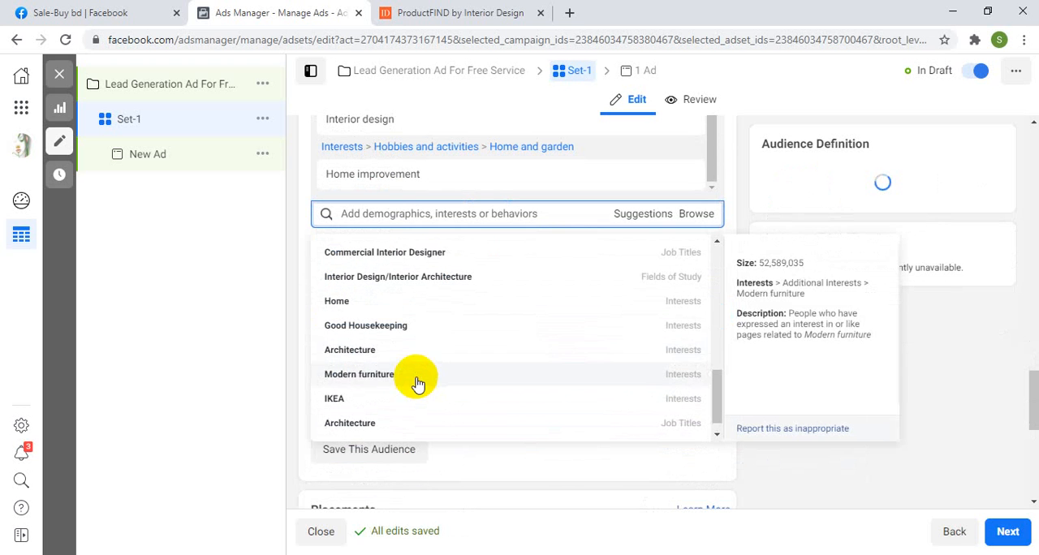
{"action": "scroll", "coordinate": [414, 373], "scroll_direction": "up", "scroll_amount": 2}
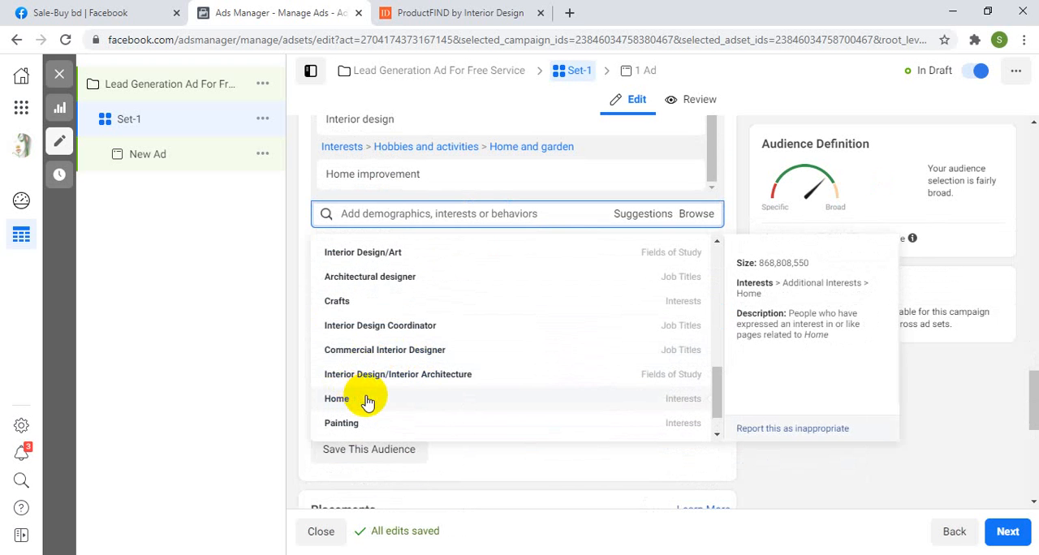
{"action": "scroll", "coordinate": [365, 398], "scroll_direction": "down", "scroll_amount": 1}
{"action": "left_click", "coordinate": [341, 380]}
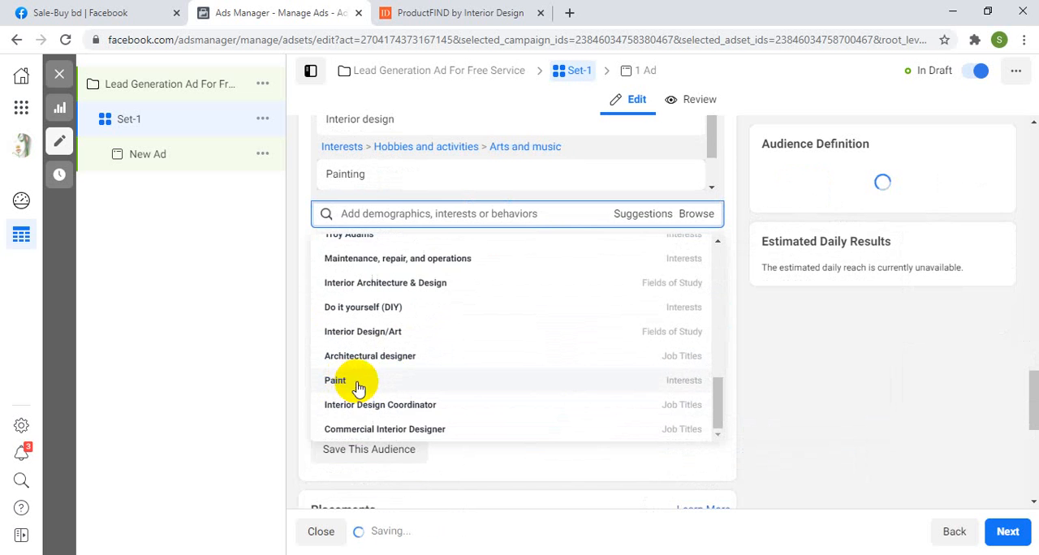
Step: Look through the remaining targeting suggestions and review the interests and demographics selected for the audience
{"action": "scroll", "coordinate": [374, 386], "scroll_direction": "down", "scroll_amount": 2}
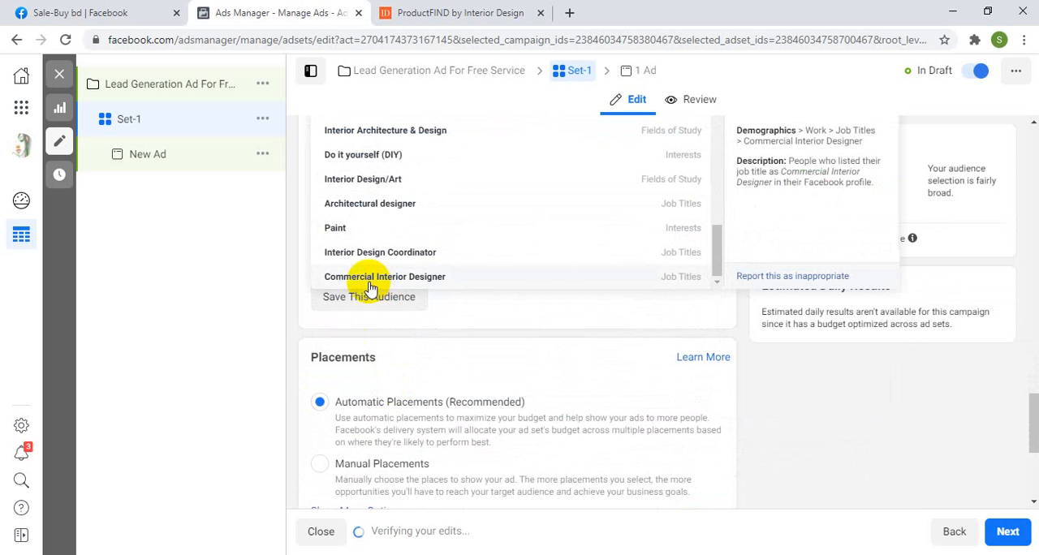
{"action": "scroll", "coordinate": [382, 240], "scroll_direction": "up", "scroll_amount": 5}
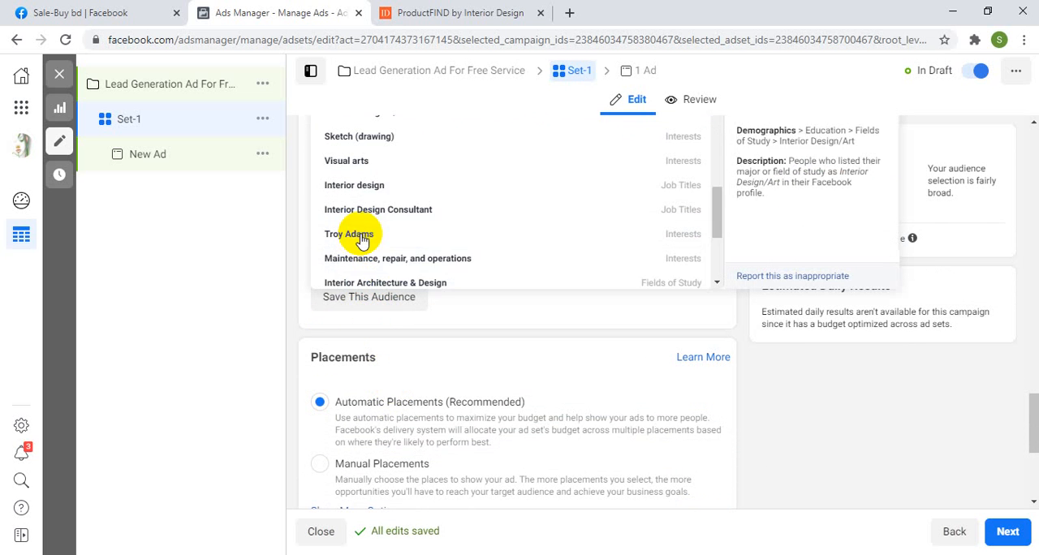
{"action": "scroll", "coordinate": [392, 239], "scroll_direction": "up", "scroll_amount": 6}
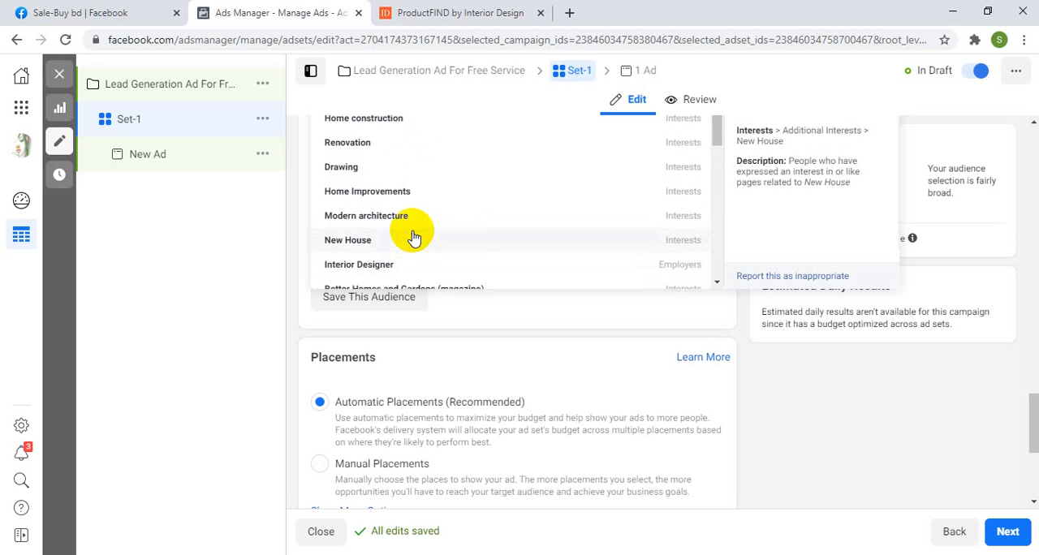
{"action": "scroll", "coordinate": [412, 236], "scroll_direction": "up", "scroll_amount": 1}
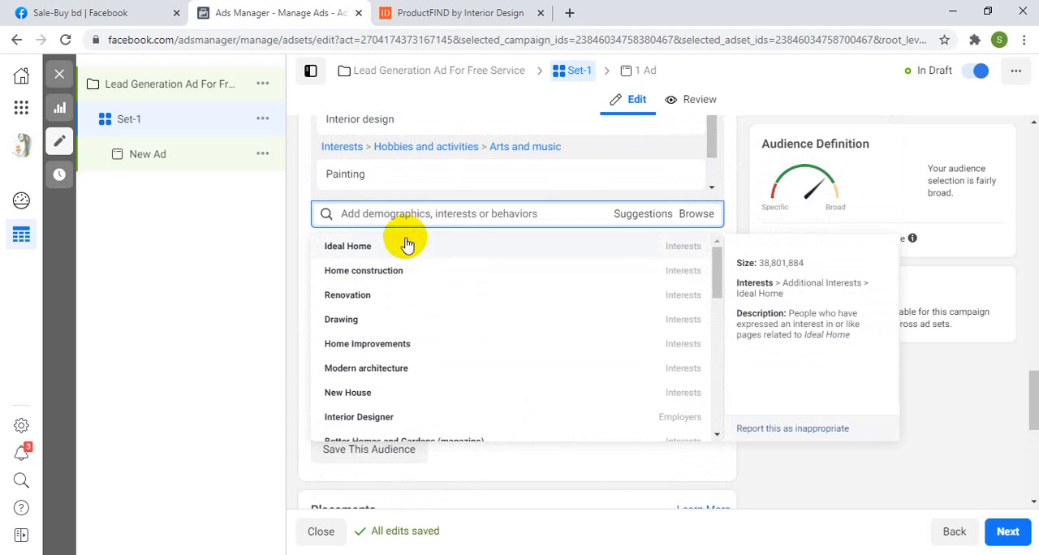
{"action": "left_click", "coordinate": [317, 295]}
{"action": "scroll", "coordinate": [373, 294], "scroll_direction": "up", "scroll_amount": 2}
{"action": "scroll", "coordinate": [372, 290], "scroll_direction": "up", "scroll_amount": 3}
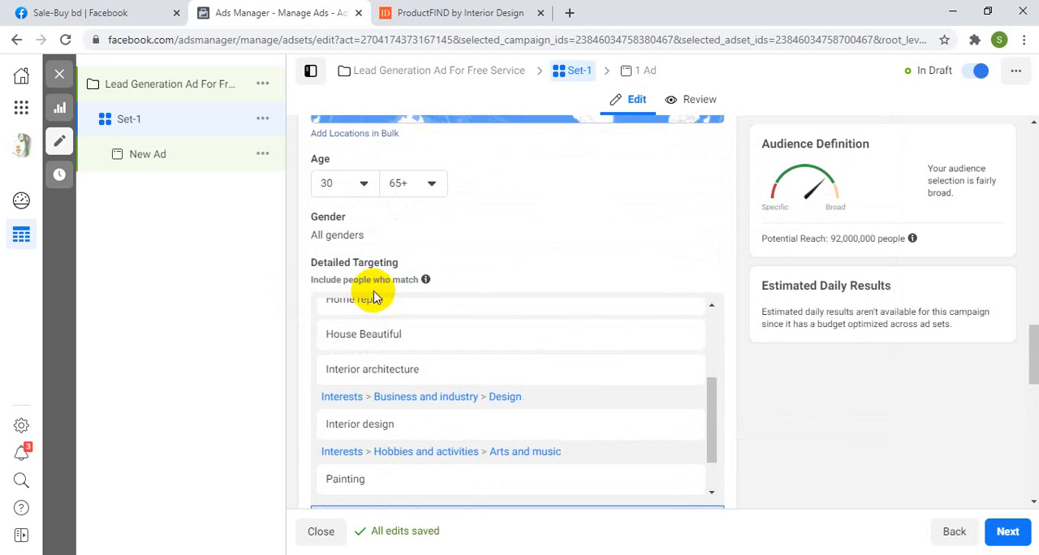
{"action": "scroll", "coordinate": [381, 313], "scroll_direction": "down", "scroll_amount": 1}
{"action": "scroll", "coordinate": [391, 325], "scroll_direction": "up", "scroll_amount": 4}
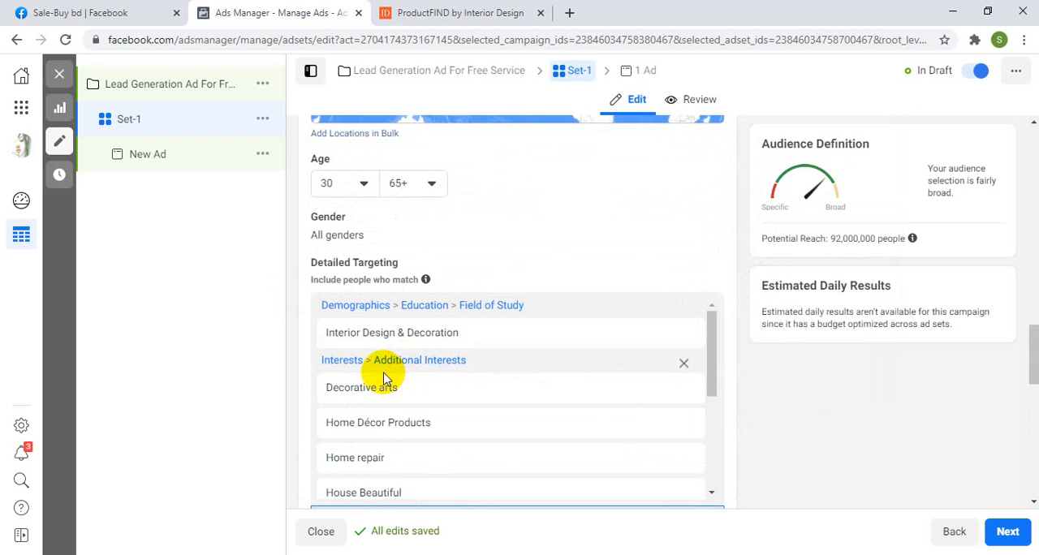
{"action": "scroll", "coordinate": [382, 394], "scroll_direction": "down", "scroll_amount": 1}
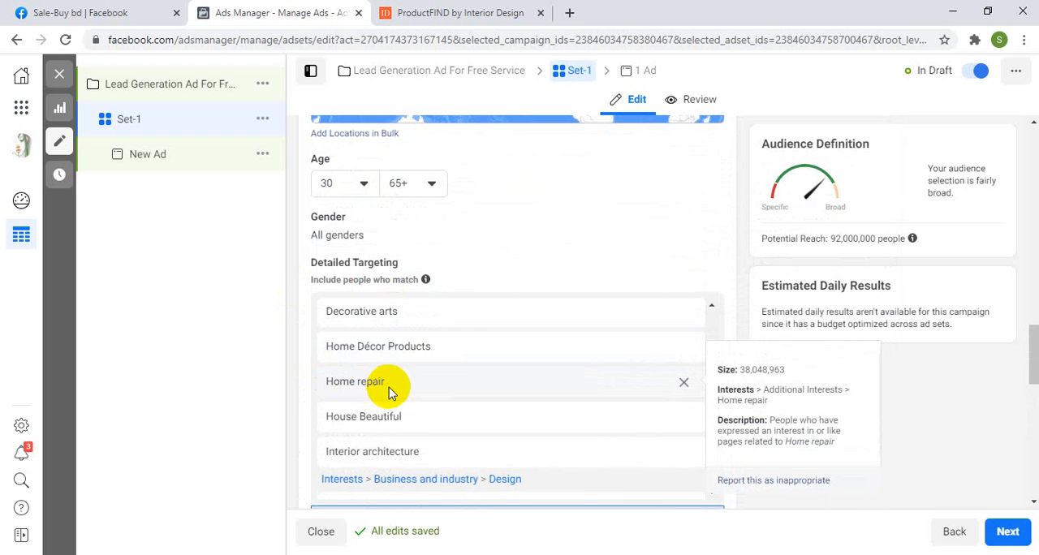
{"action": "scroll", "coordinate": [390, 406], "scroll_direction": "down", "scroll_amount": 3}
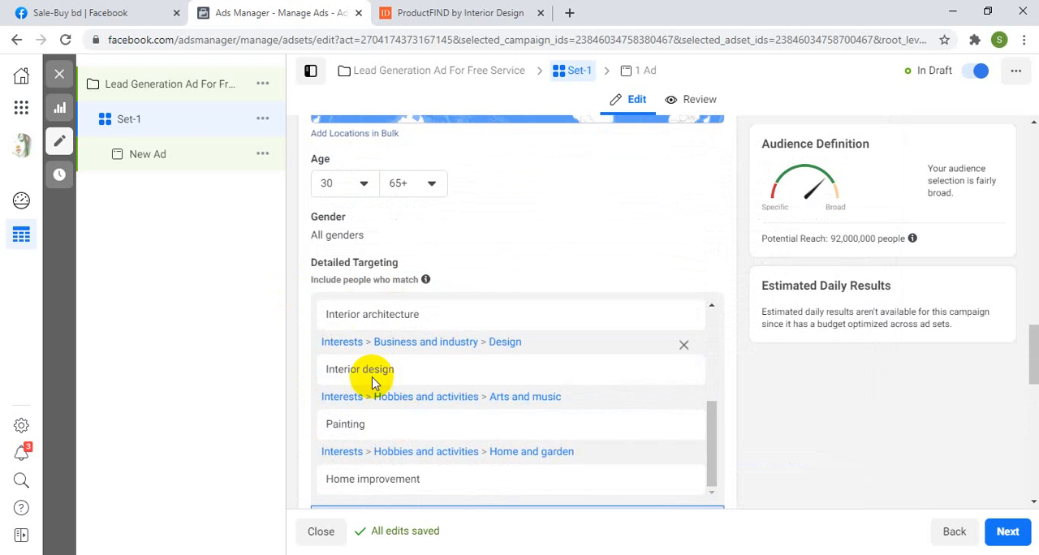
{"action": "scroll", "coordinate": [414, 418], "scroll_direction": "down", "scroll_amount": 1}
{"action": "scroll", "coordinate": [441, 445], "scroll_direction": "down", "scroll_amount": 1}
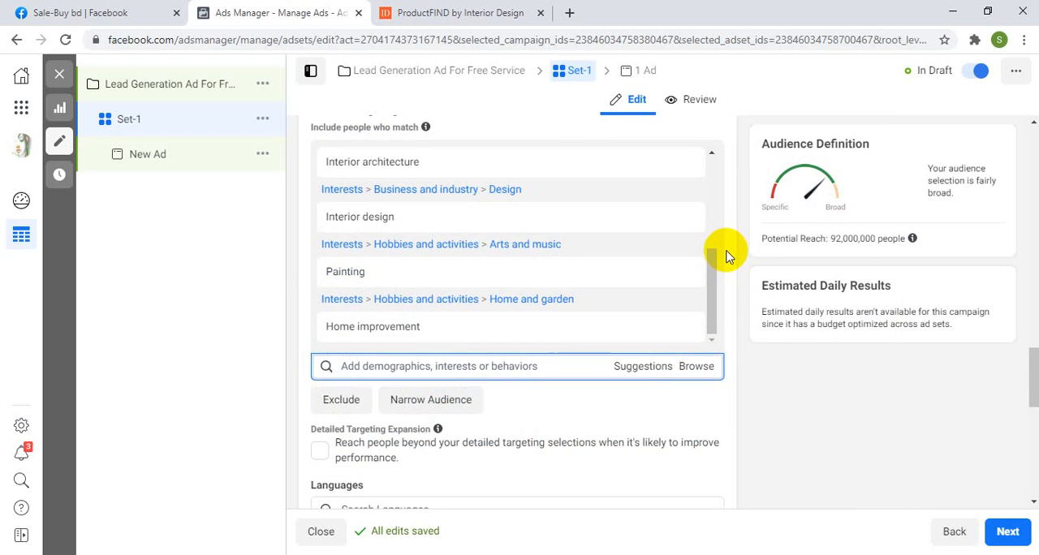
Step: Switch the ad set to Manual Placements, check its device choices and dismiss the multiple placements recommendation
{"action": "scroll", "coordinate": [725, 264], "scroll_direction": "down", "scroll_amount": 2}
{"action": "scroll", "coordinate": [540, 315], "scroll_direction": "down", "scroll_amount": 1}
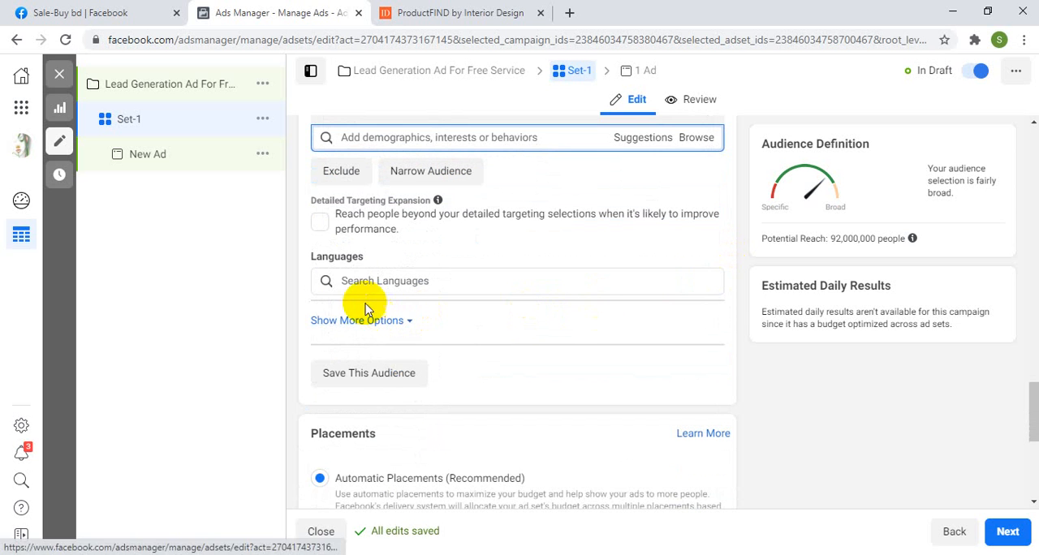
{"action": "scroll", "coordinate": [361, 235], "scroll_direction": "down", "scroll_amount": 3}
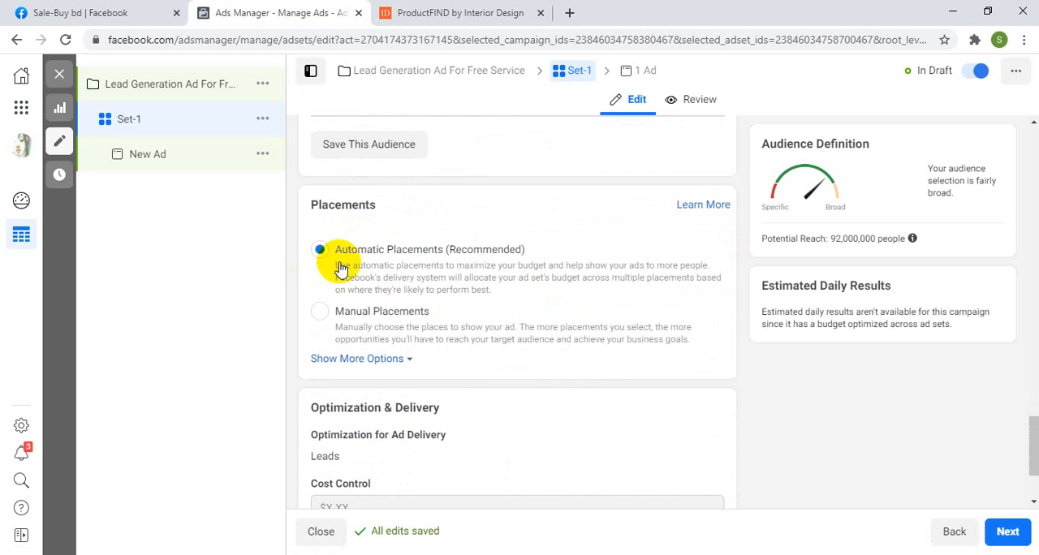
{"action": "scroll", "coordinate": [438, 294], "scroll_direction": "down", "scroll_amount": 1}
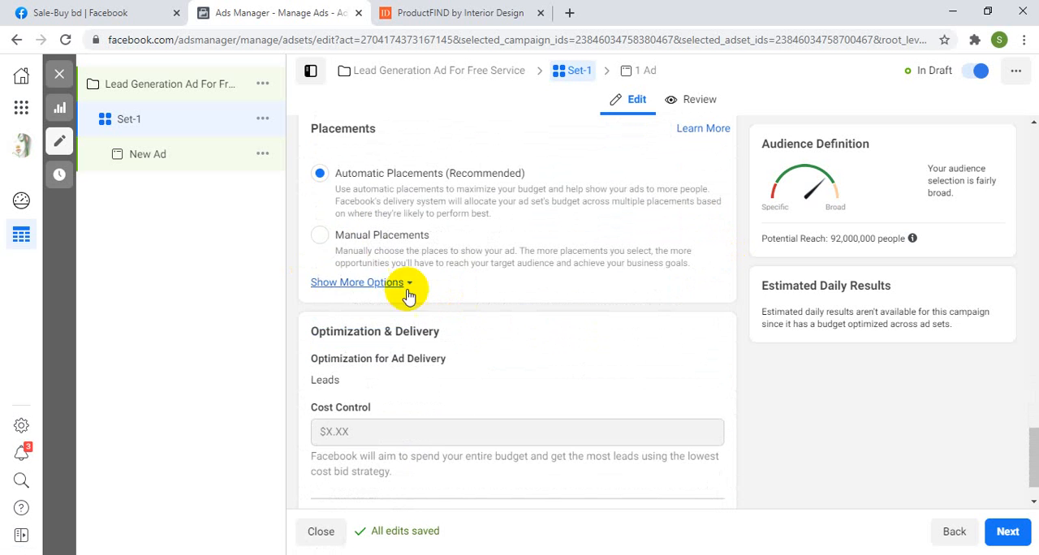
{"action": "left_click", "coordinate": [319, 237]}
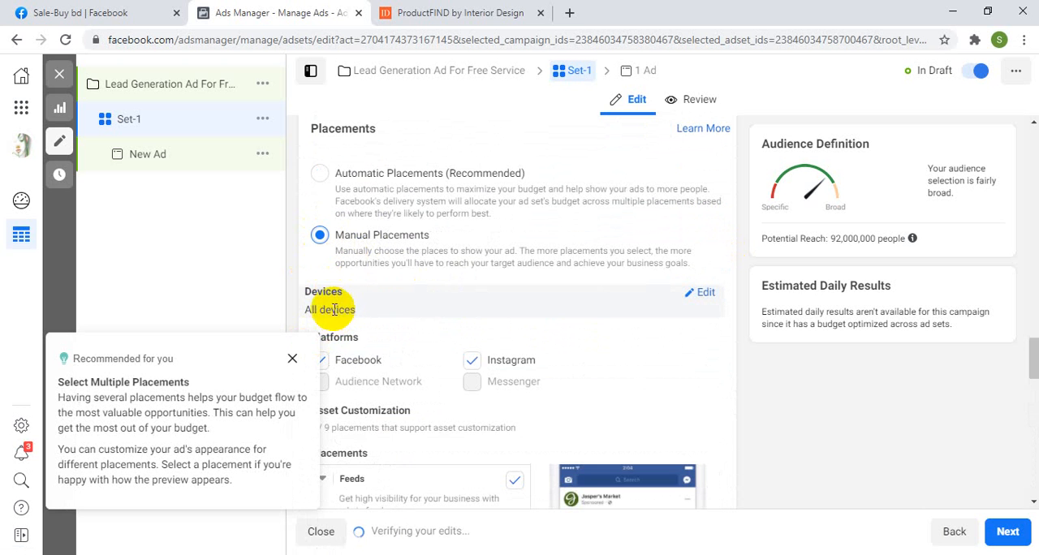
{"action": "left_click", "coordinate": [702, 294]}
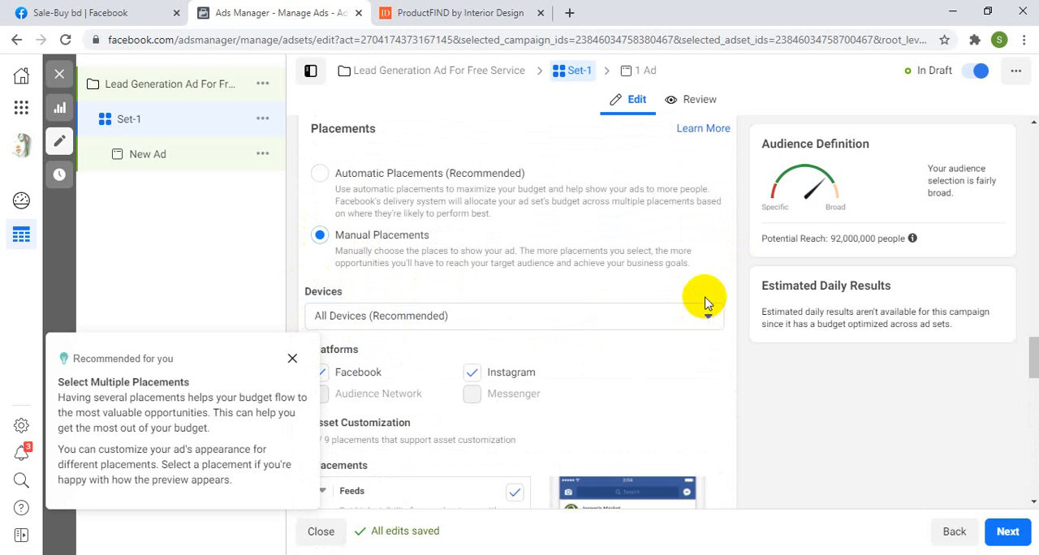
{"action": "left_click", "coordinate": [424, 319]}
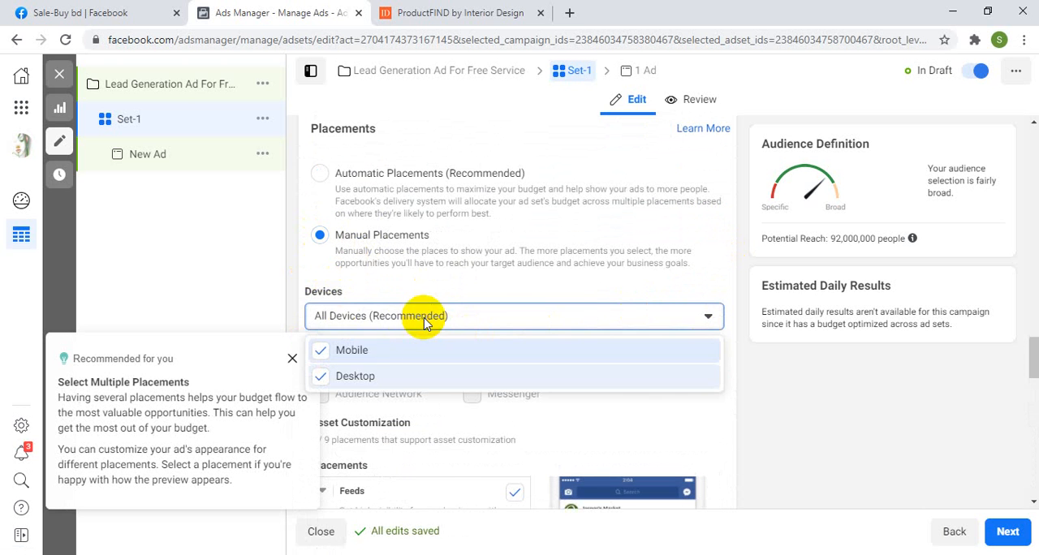
{"action": "left_click", "coordinate": [738, 280]}
{"action": "left_click", "coordinate": [292, 359]}
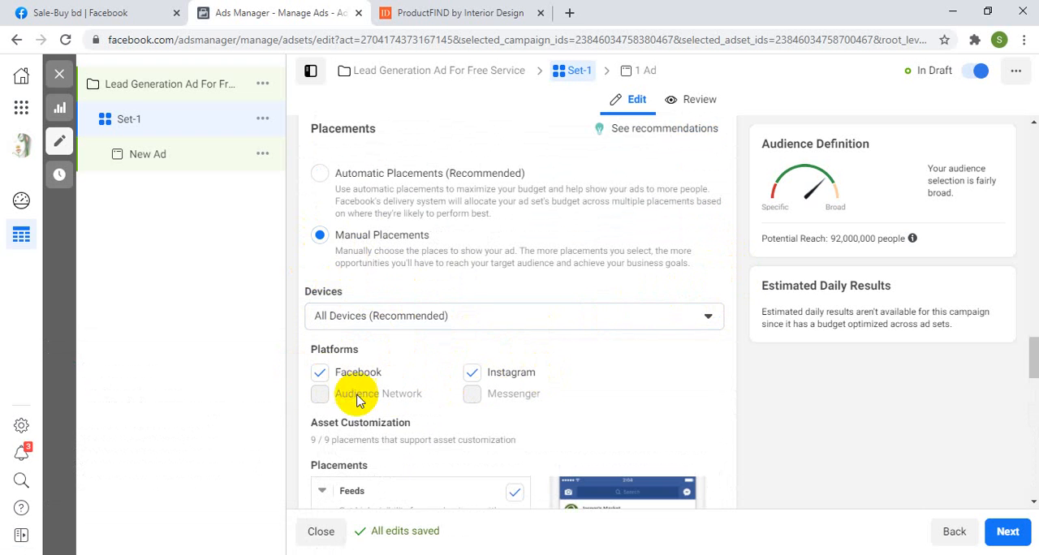
Step: Exclude Instagram from the ad set's placement platforms and check the Facebook placements
{"action": "scroll", "coordinate": [412, 393], "scroll_direction": "down", "scroll_amount": 2}
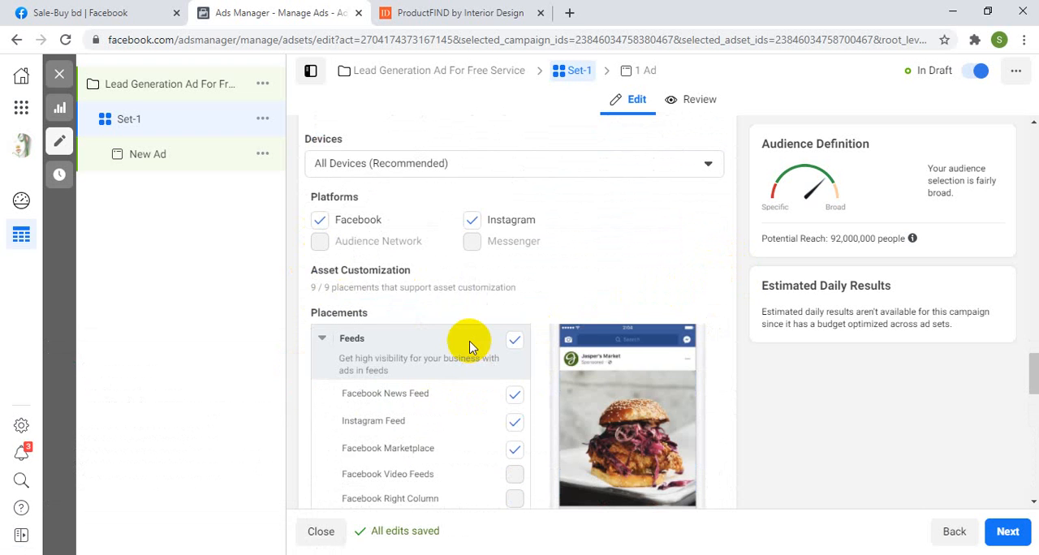
{"action": "left_click", "coordinate": [471, 224]}
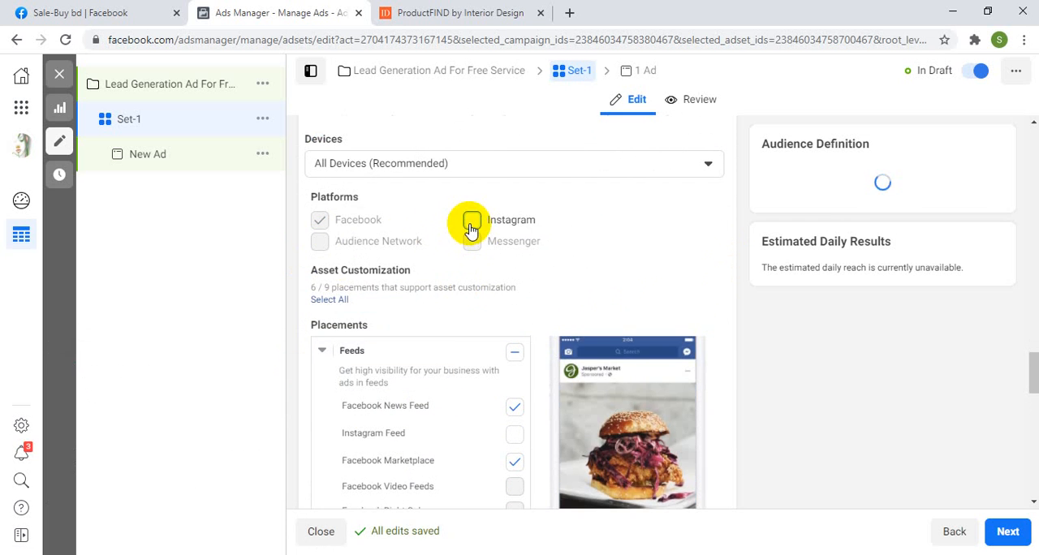
{"action": "scroll", "coordinate": [650, 360], "scroll_direction": "down", "scroll_amount": 6}
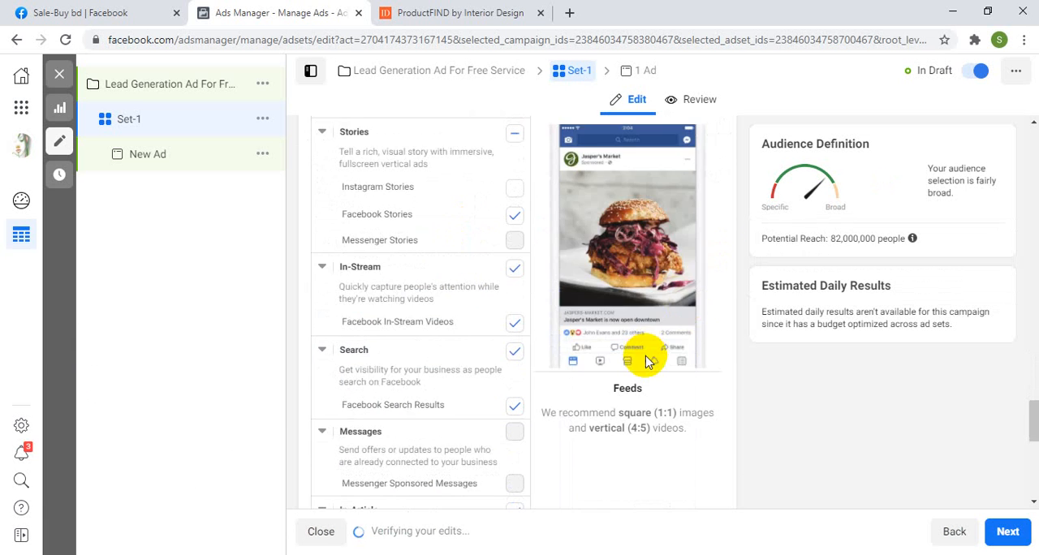
{"action": "scroll", "coordinate": [642, 369], "scroll_direction": "up", "scroll_amount": 2}
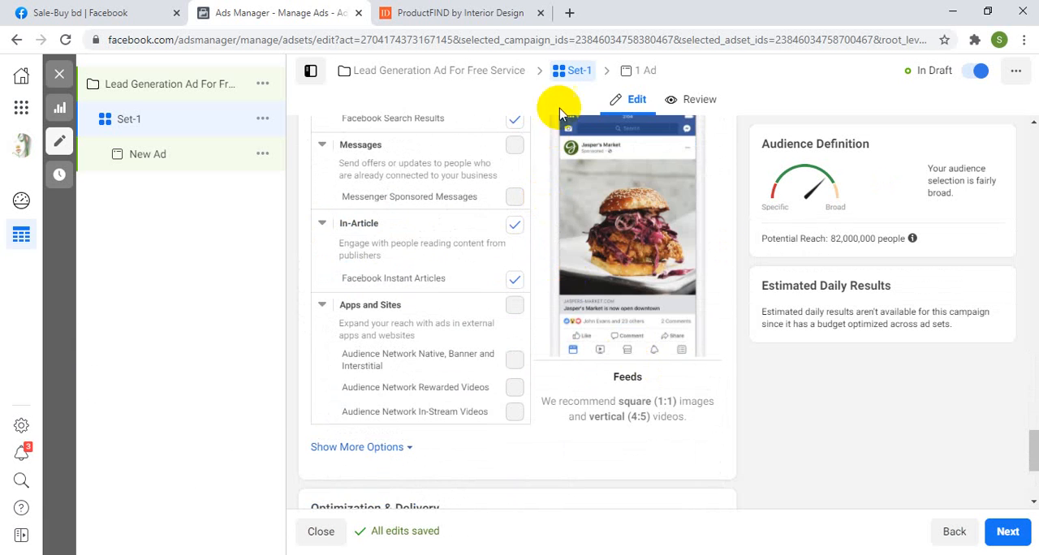
Step: Open the ad under Set-1 and rename it Set-B
{"action": "left_click", "coordinate": [645, 73]}
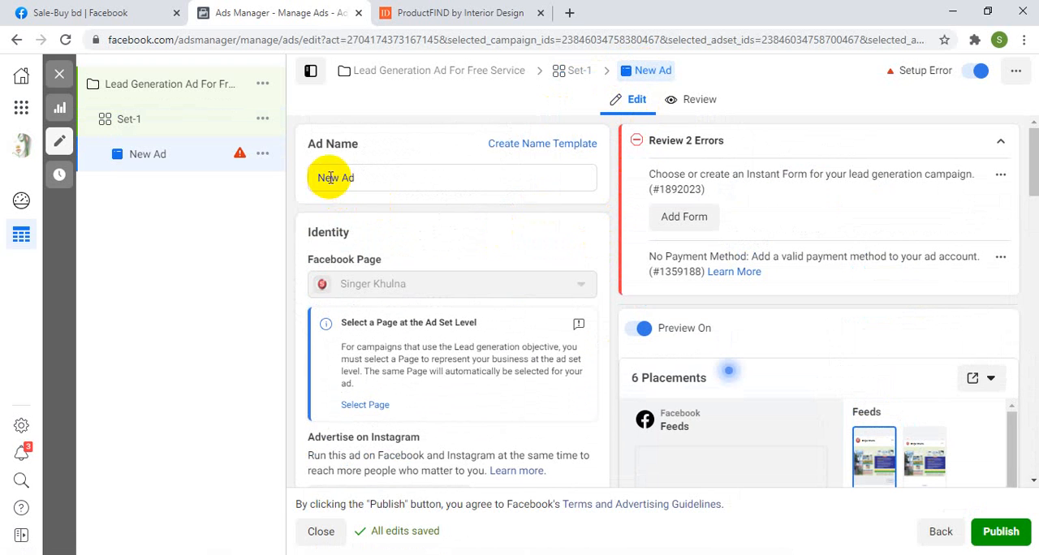
{"action": "left_click_drag", "start_coordinate": [367, 173], "coordinate": [294, 180]}
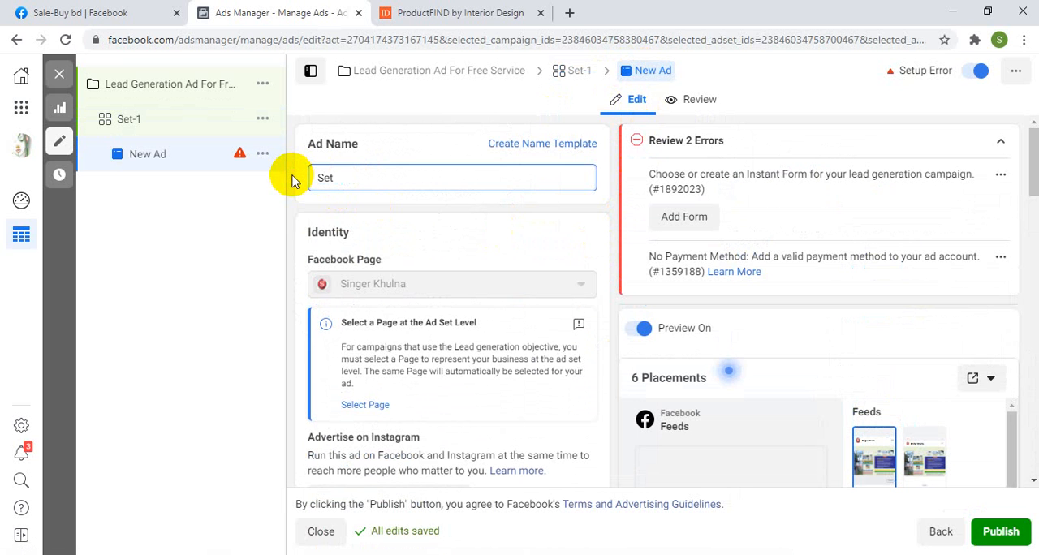
{"action": "type", "text": "Set-B"}
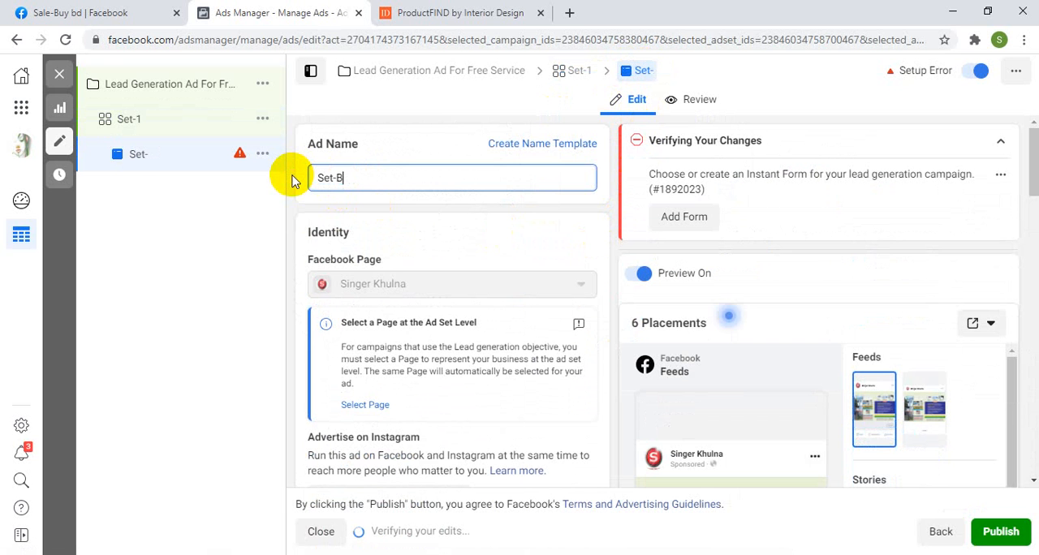
{"action": "left_click", "coordinate": [521, 234]}
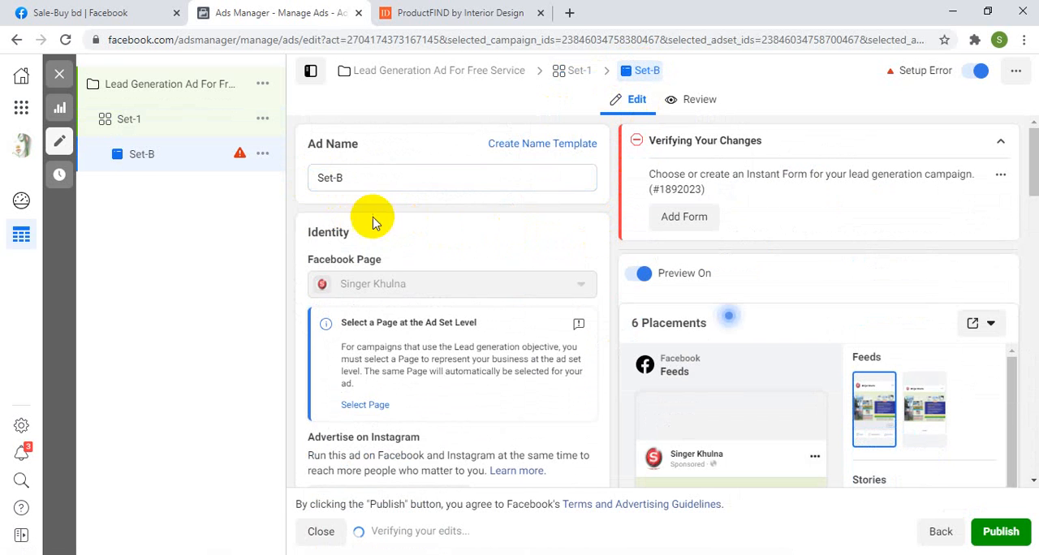
Step: Review the ad's format, media, image editing options and text fields, and check its feed preview
{"action": "scroll", "coordinate": [372, 230], "scroll_direction": "down", "scroll_amount": 2}
{"action": "scroll", "coordinate": [372, 280], "scroll_direction": "down", "scroll_amount": 2}
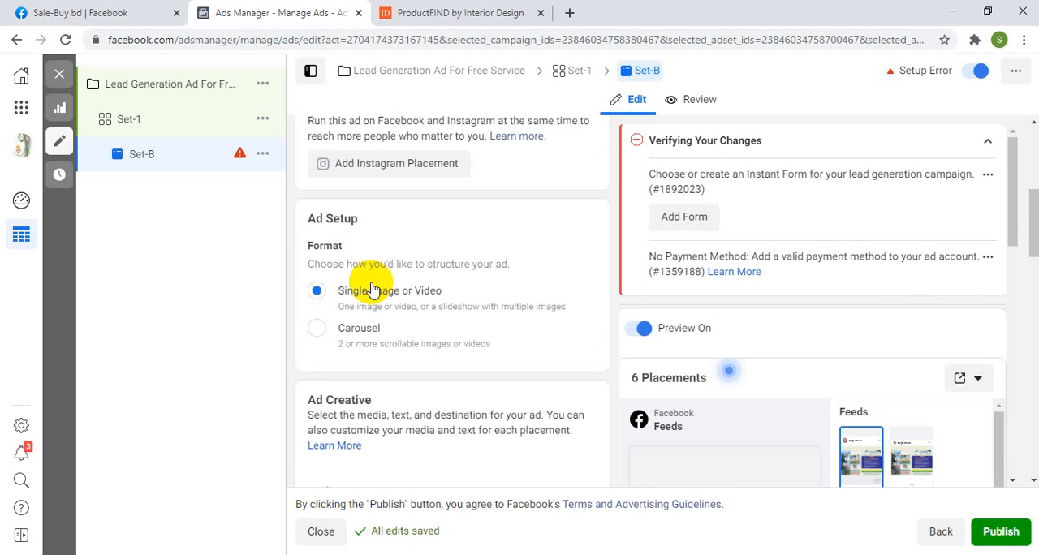
{"action": "scroll", "coordinate": [372, 243], "scroll_direction": "up", "scroll_amount": 2}
{"action": "scroll", "coordinate": [362, 243], "scroll_direction": "up", "scroll_amount": 1}
{"action": "scroll", "coordinate": [455, 235], "scroll_direction": "down", "scroll_amount": 3}
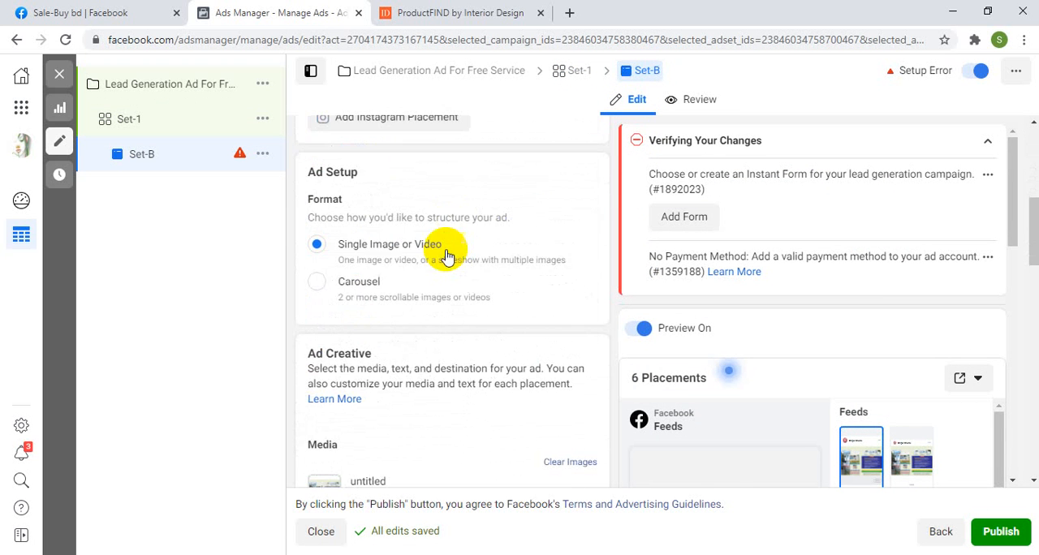
{"action": "scroll", "coordinate": [376, 250], "scroll_direction": "down", "scroll_amount": 1}
{"action": "scroll", "coordinate": [358, 244], "scroll_direction": "down", "scroll_amount": 2}
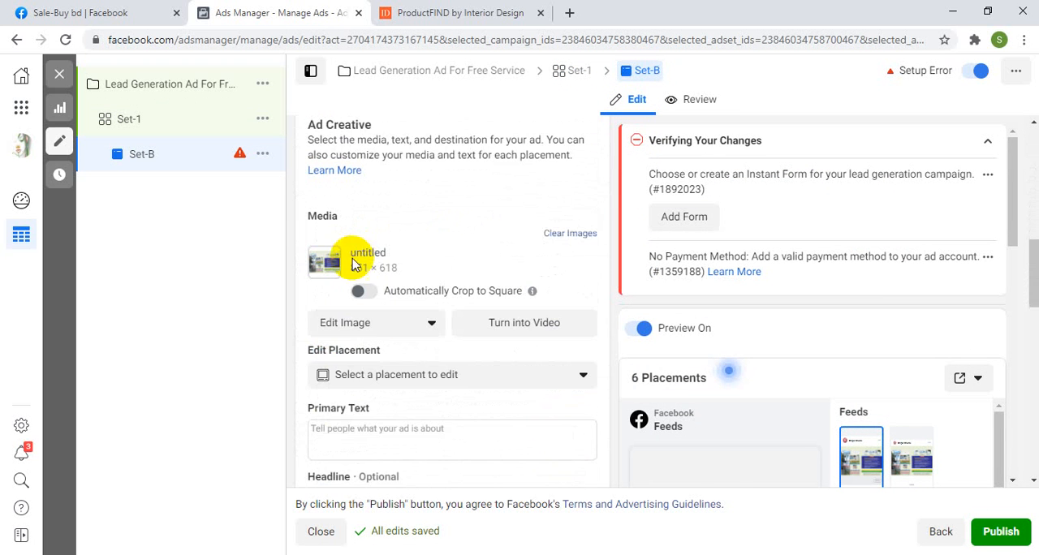
{"action": "scroll", "coordinate": [414, 268], "scroll_direction": "down", "scroll_amount": 1}
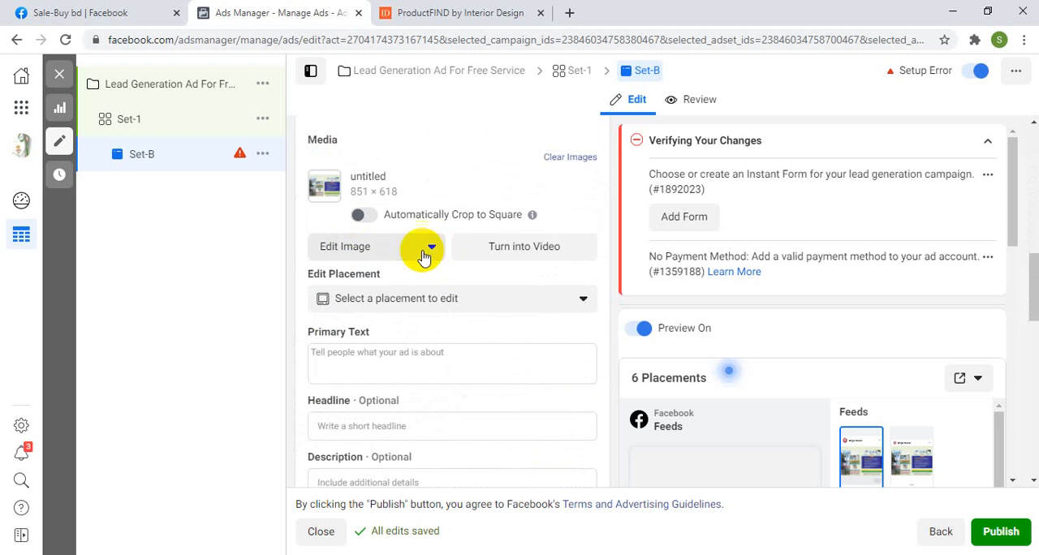
{"action": "left_click", "coordinate": [433, 248]}
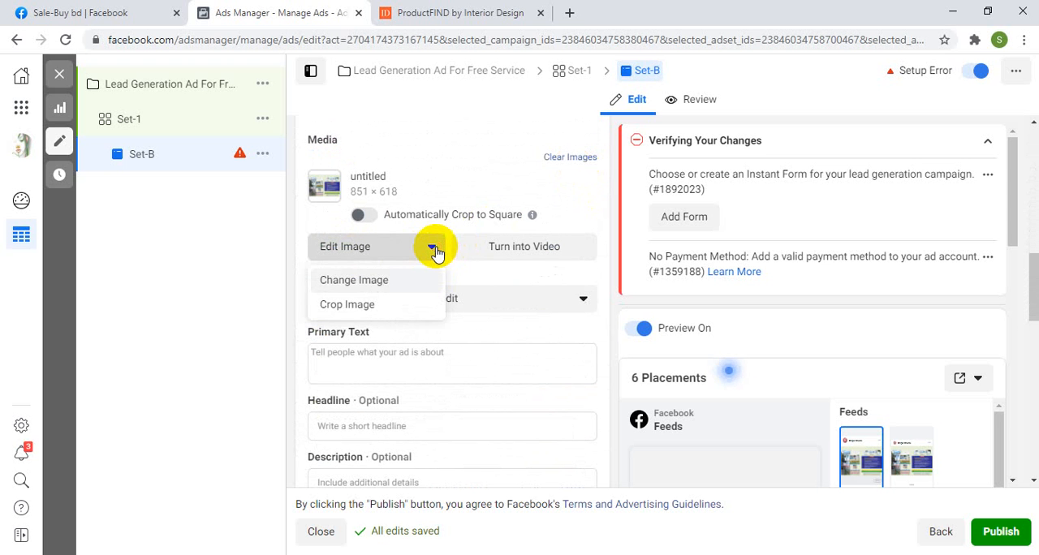
{"action": "scroll", "coordinate": [812, 398], "scroll_direction": "down", "scroll_amount": 4}
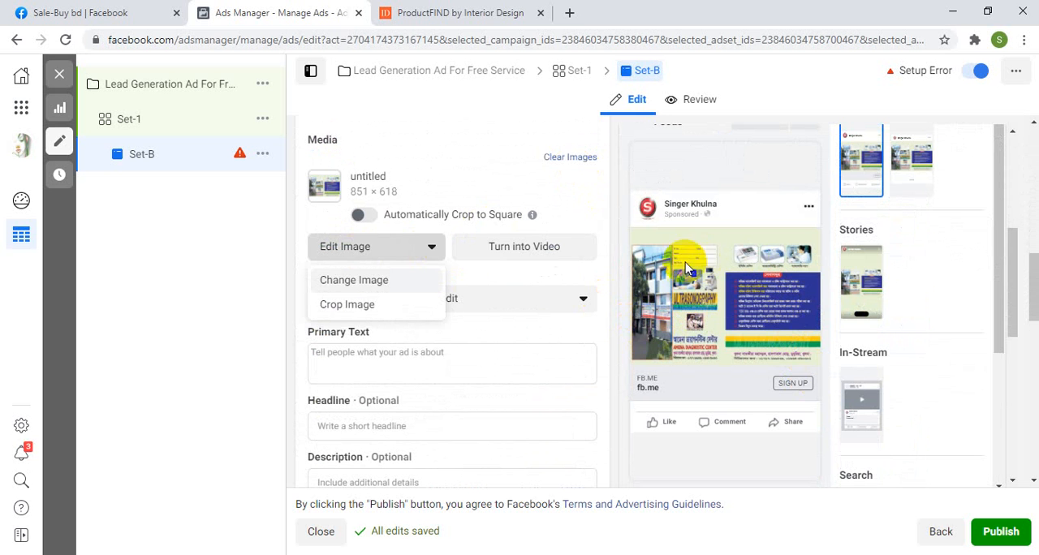
Step: Switch to the Interior Design productFIND page and look through its product sections for a possible ad image
{"action": "left_click", "coordinate": [414, 14]}
{"action": "scroll", "coordinate": [476, 216], "scroll_direction": "down", "scroll_amount": 4}
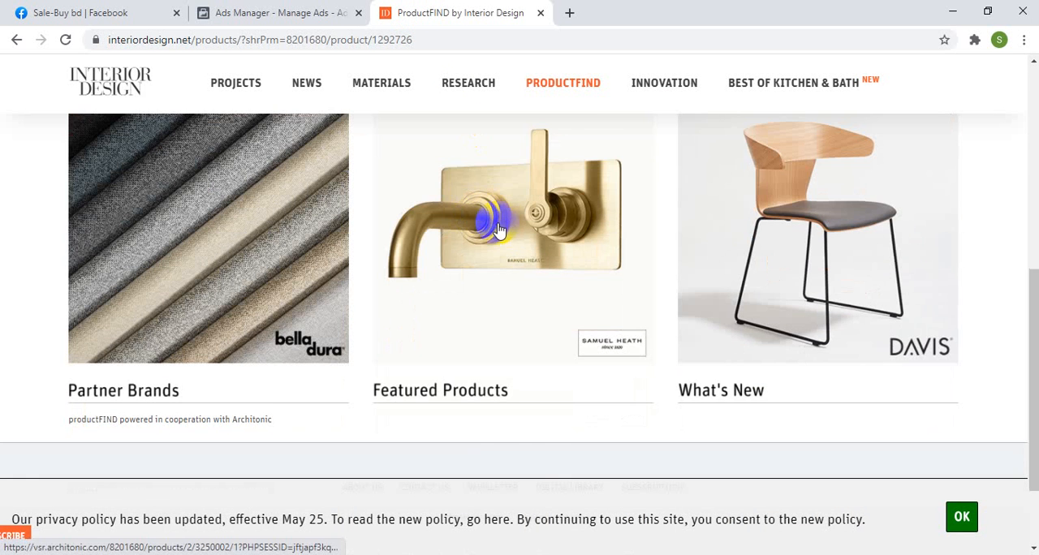
{"action": "scroll", "coordinate": [509, 233], "scroll_direction": "down", "scroll_amount": 1}
{"action": "scroll", "coordinate": [509, 232], "scroll_direction": "up", "scroll_amount": 4}
{"action": "scroll", "coordinate": [506, 227], "scroll_direction": "down", "scroll_amount": 3}
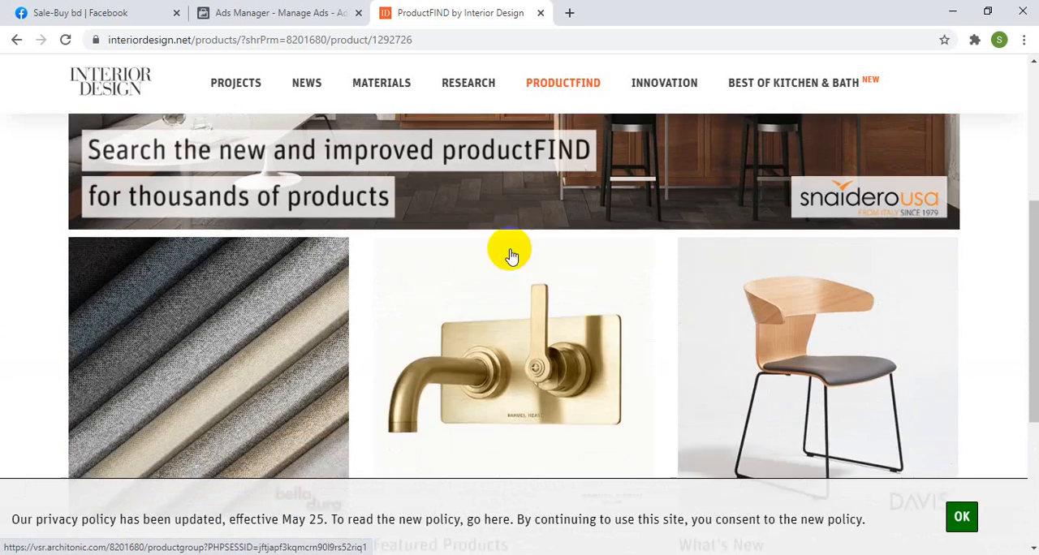
{"action": "scroll", "coordinate": [413, 264], "scroll_direction": "up", "scroll_amount": 5}
{"action": "scroll", "coordinate": [425, 279], "scroll_direction": "down", "scroll_amount": 3}
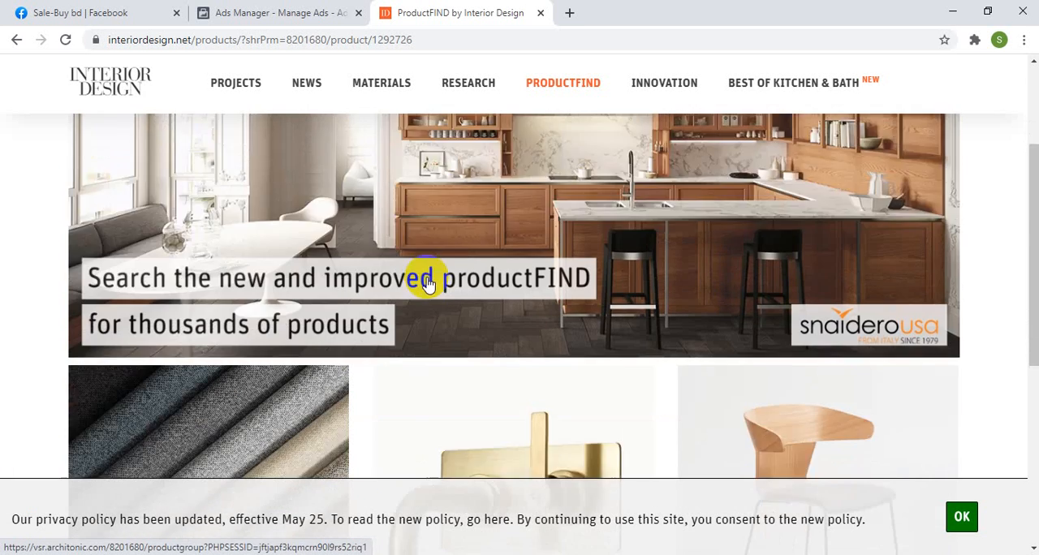
{"action": "scroll", "coordinate": [438, 278], "scroll_direction": "up", "scroll_amount": 2}
{"action": "scroll", "coordinate": [450, 278], "scroll_direction": "down", "scroll_amount": 2}
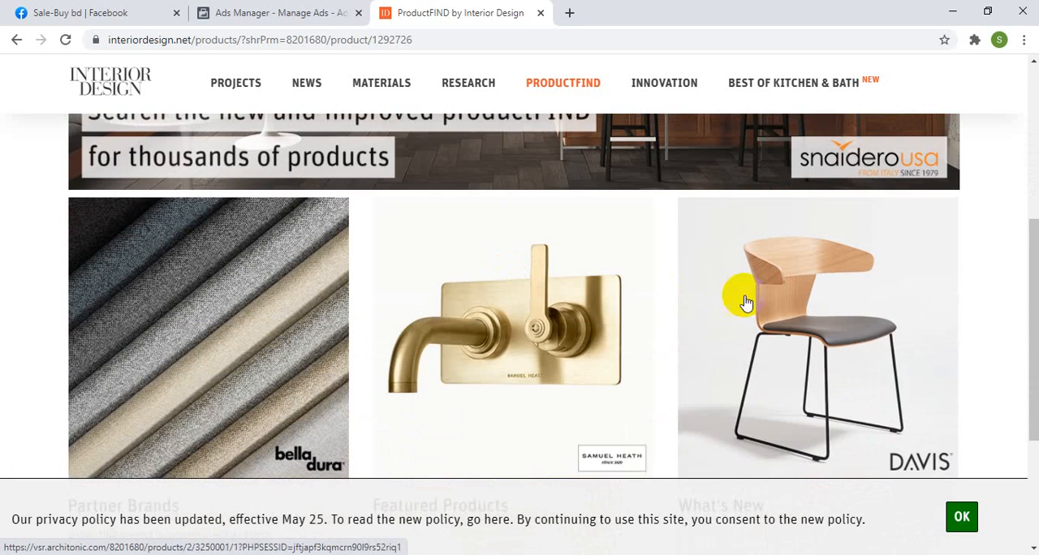
Step: Open the What's New product collection and browse its products for a suitable ad image
{"action": "left_click", "coordinate": [779, 316]}
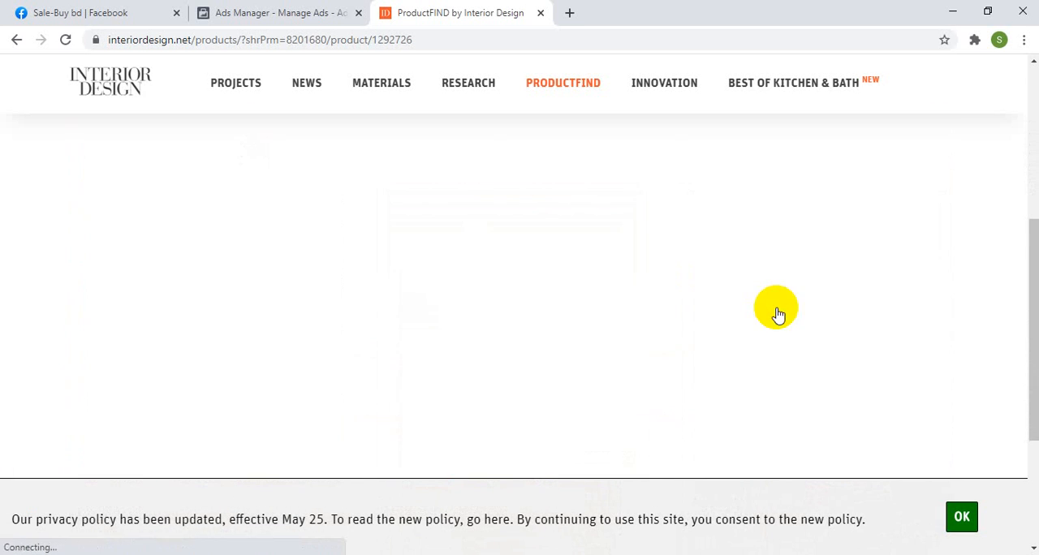
{"action": "scroll", "coordinate": [620, 279], "scroll_direction": "up", "scroll_amount": 1}
{"action": "scroll", "coordinate": [621, 280], "scroll_direction": "up", "scroll_amount": 2}
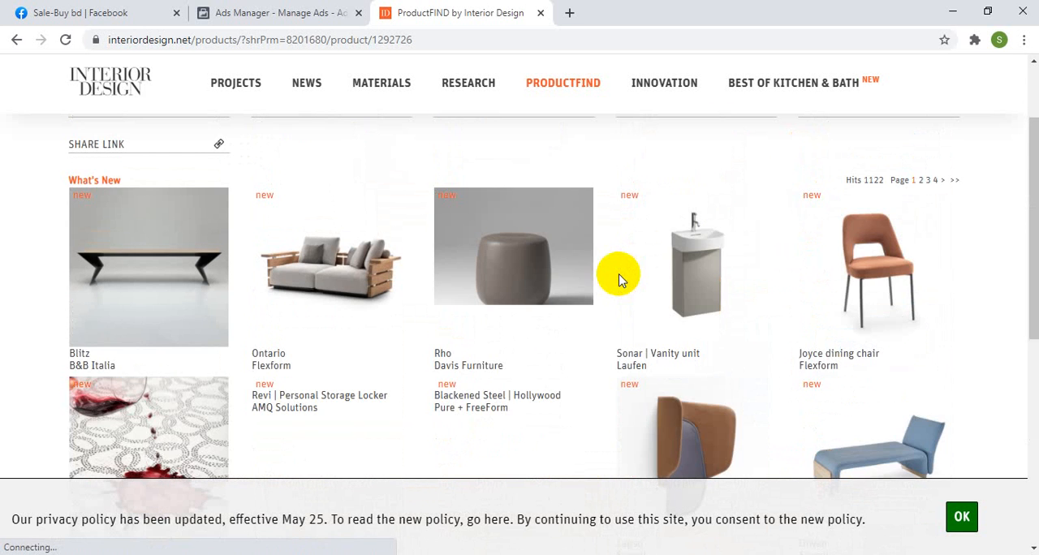
{"action": "scroll", "coordinate": [609, 281], "scroll_direction": "up", "scroll_amount": 2}
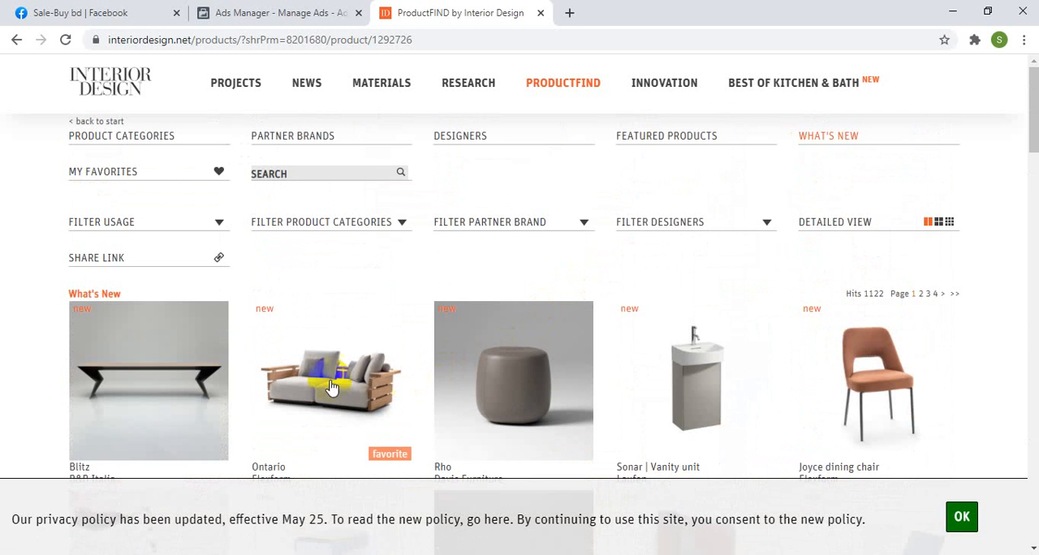
{"action": "scroll", "coordinate": [425, 343], "scroll_direction": "down", "scroll_amount": 5}
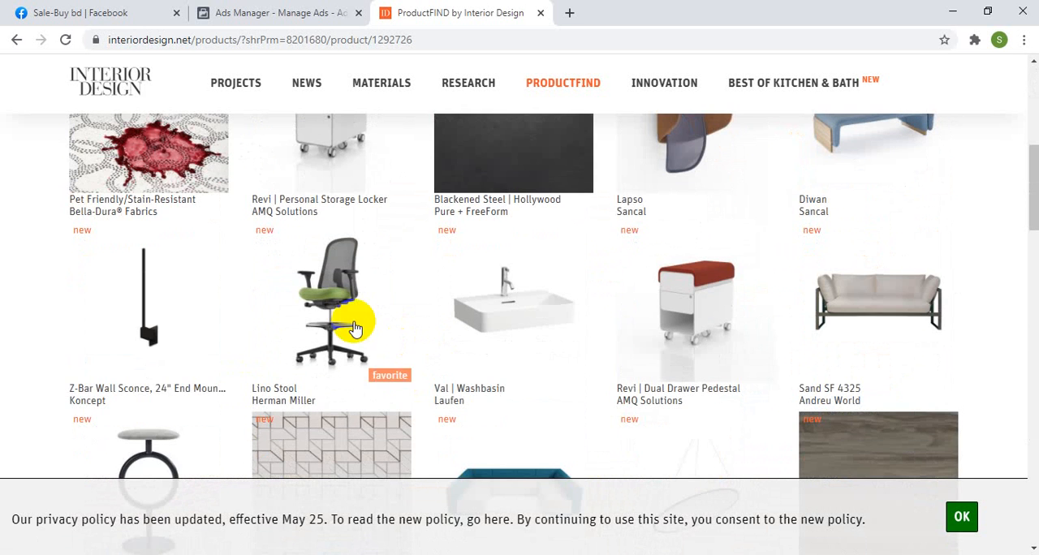
{"action": "scroll", "coordinate": [429, 310], "scroll_direction": "down", "scroll_amount": 4}
Step: Open Koncept's Acoustic Panels, Horizontal product and enlarge the meeting-room photo of the vertical acoustic panels
{"action": "left_click", "coordinate": [166, 331]}
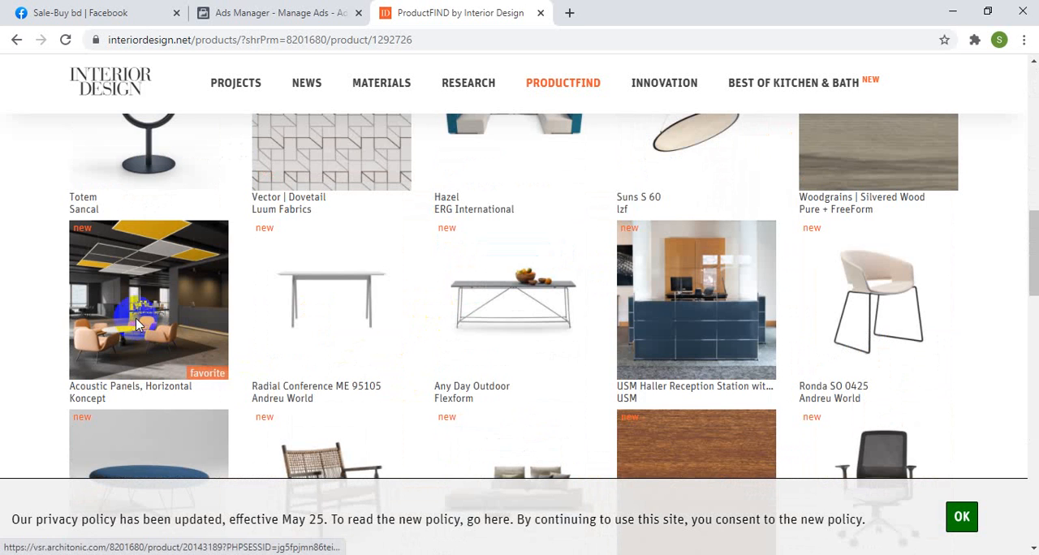
{"action": "scroll", "coordinate": [467, 363], "scroll_direction": "up", "scroll_amount": 1}
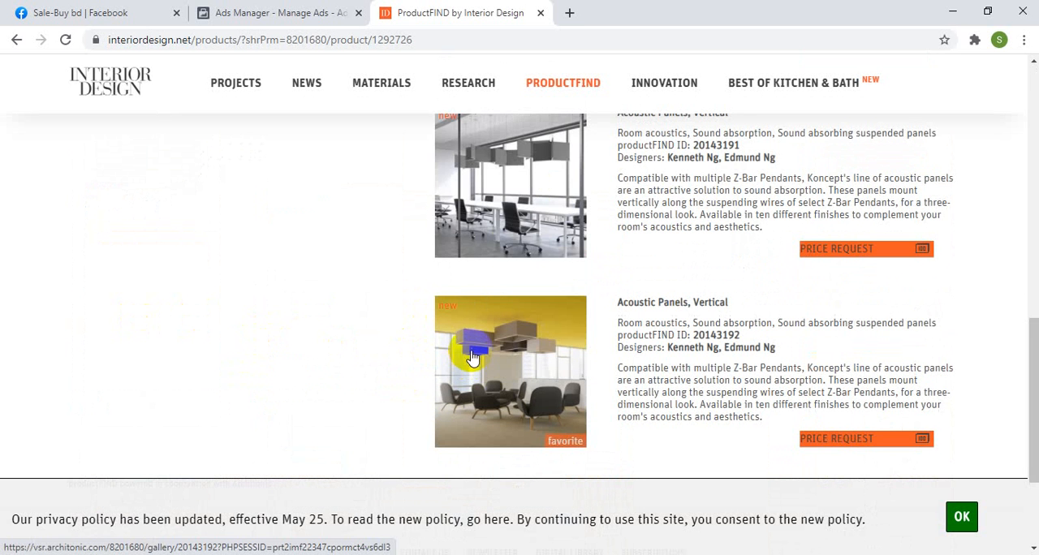
{"action": "left_click", "coordinate": [514, 195]}
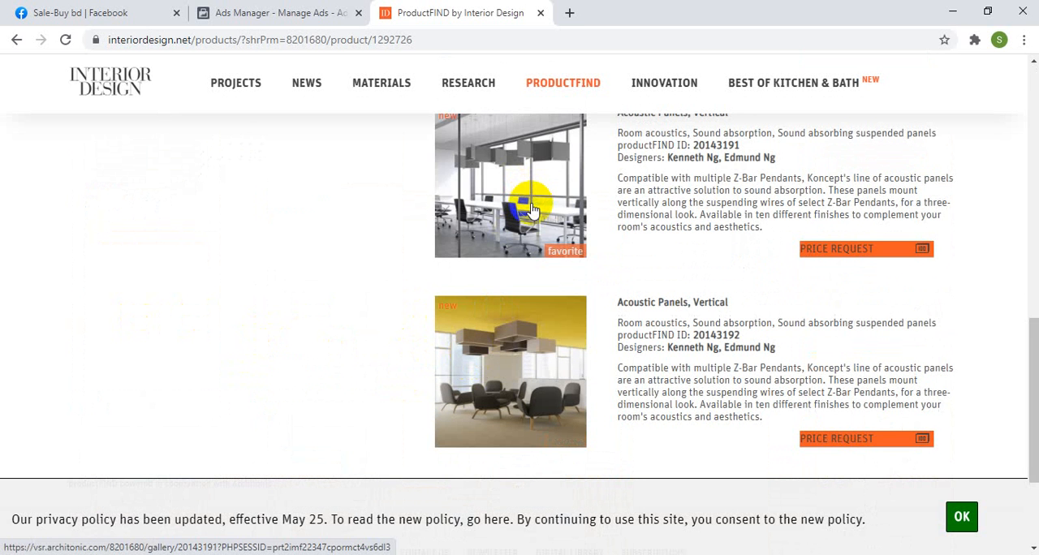
{"action": "left_click", "coordinate": [531, 209]}
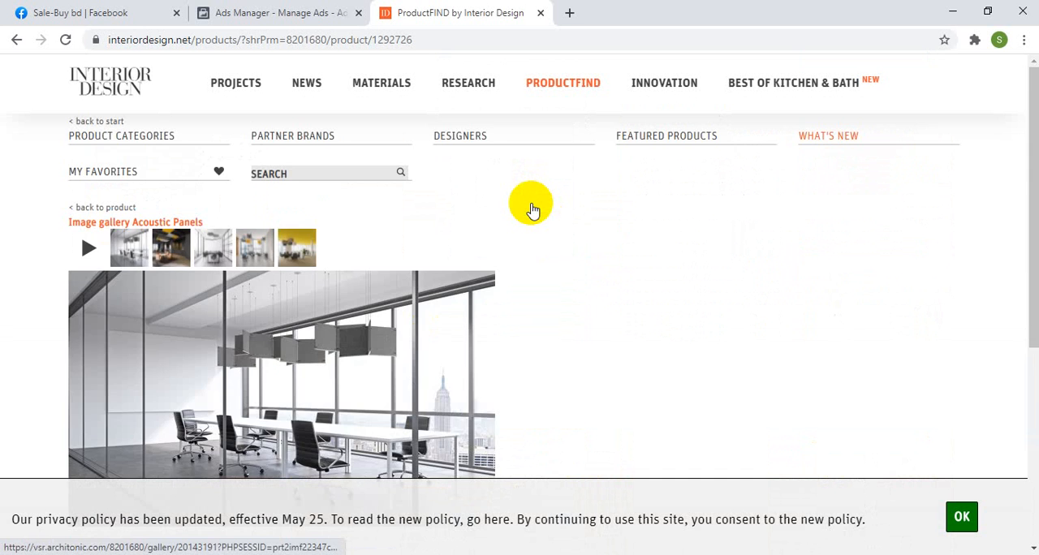
Step: Save the meeting-room gallery image to the Desktop as the JPEG acousticpanels-vertical-image-2-pro-b-arcit18
{"action": "scroll", "coordinate": [466, 277], "scroll_direction": "down", "scroll_amount": 3}
{"action": "right_click", "coordinate": [290, 187]}
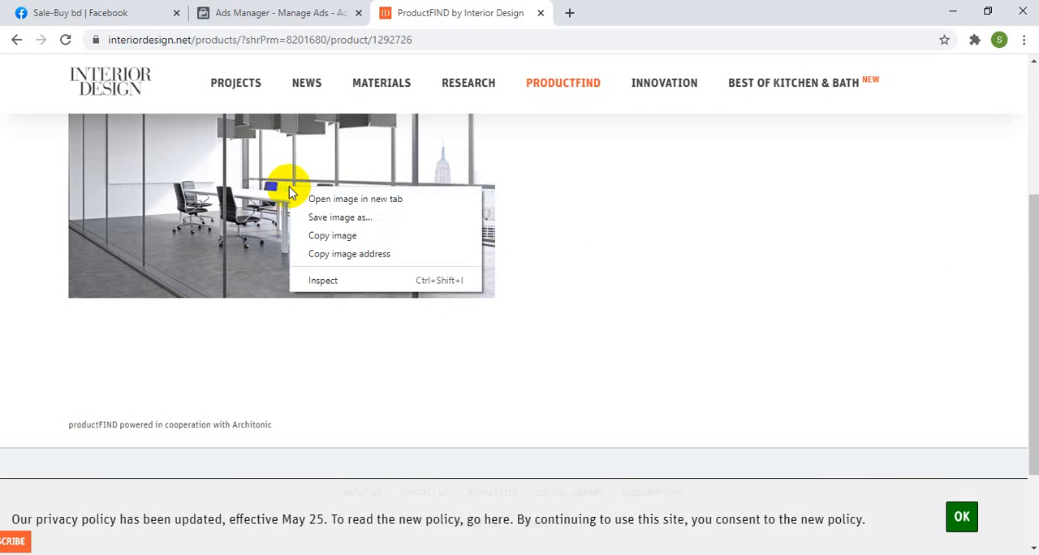
{"action": "left_click", "coordinate": [324, 218]}
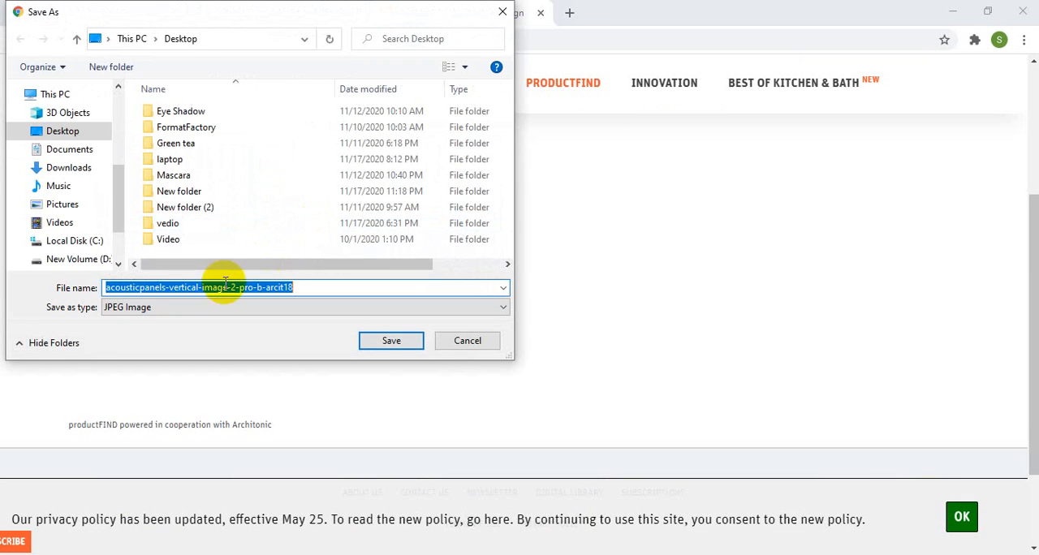
{"action": "left_click", "coordinate": [47, 131]}
{"action": "left_click", "coordinate": [389, 340]}
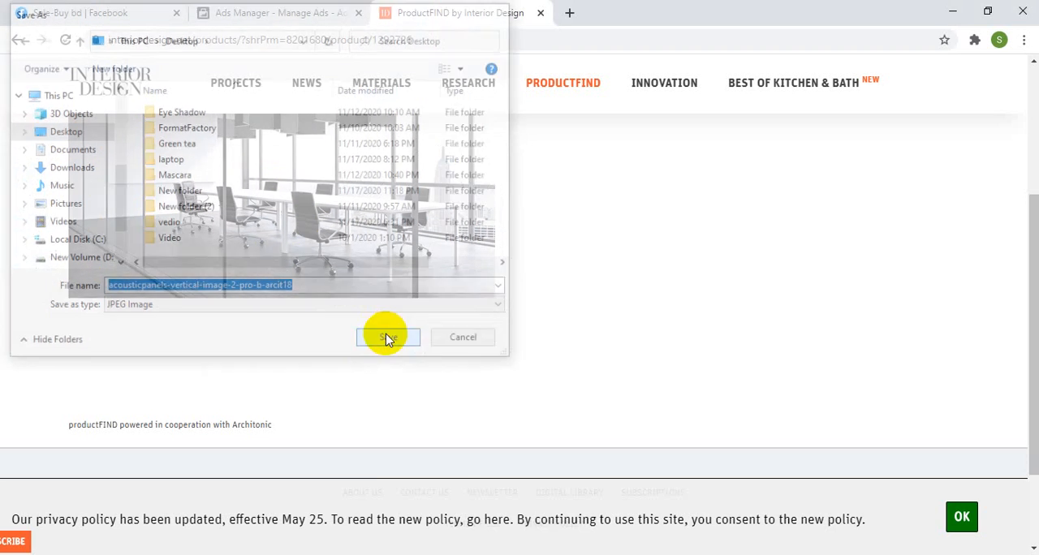
Step: Back in Ads Manager, replace the ad's existing image with acousticpanels-vertical-image-2-pro-b-arcit18 uploaded from the Desktop
{"action": "left_click", "coordinate": [252, 22]}
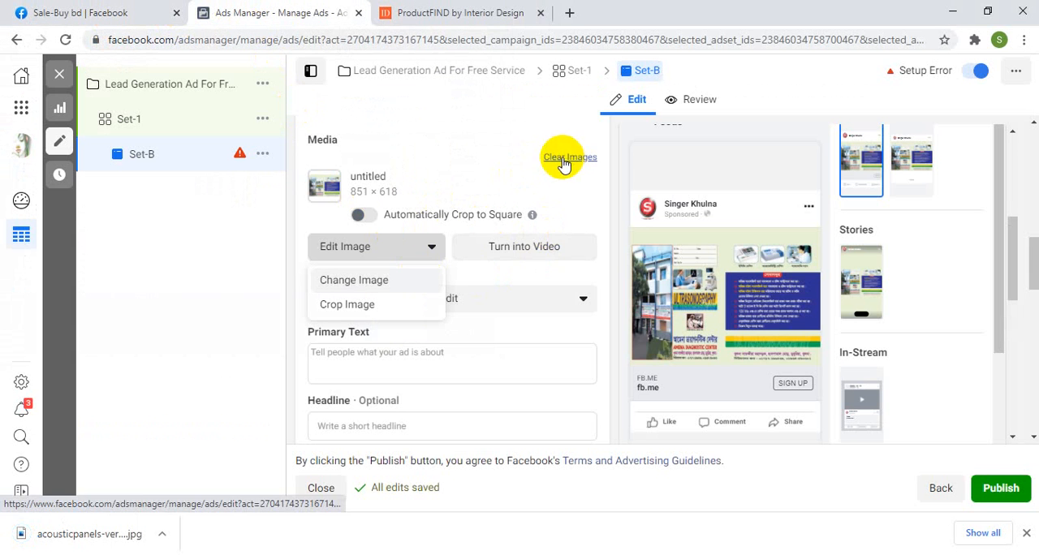
{"action": "left_click", "coordinate": [563, 160]}
{"action": "left_click", "coordinate": [385, 169]}
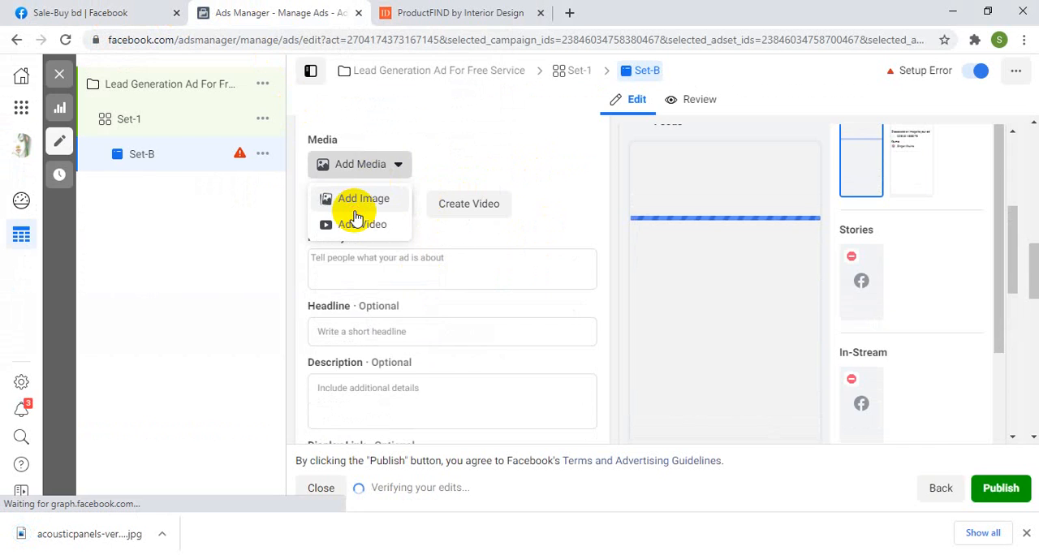
{"action": "left_click", "coordinate": [358, 201]}
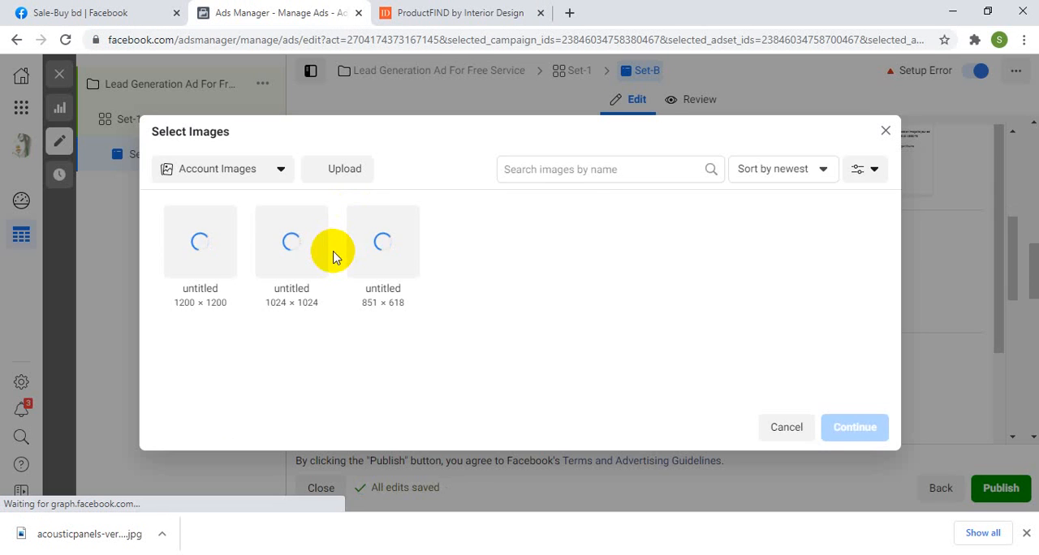
{"action": "left_click", "coordinate": [341, 169]}
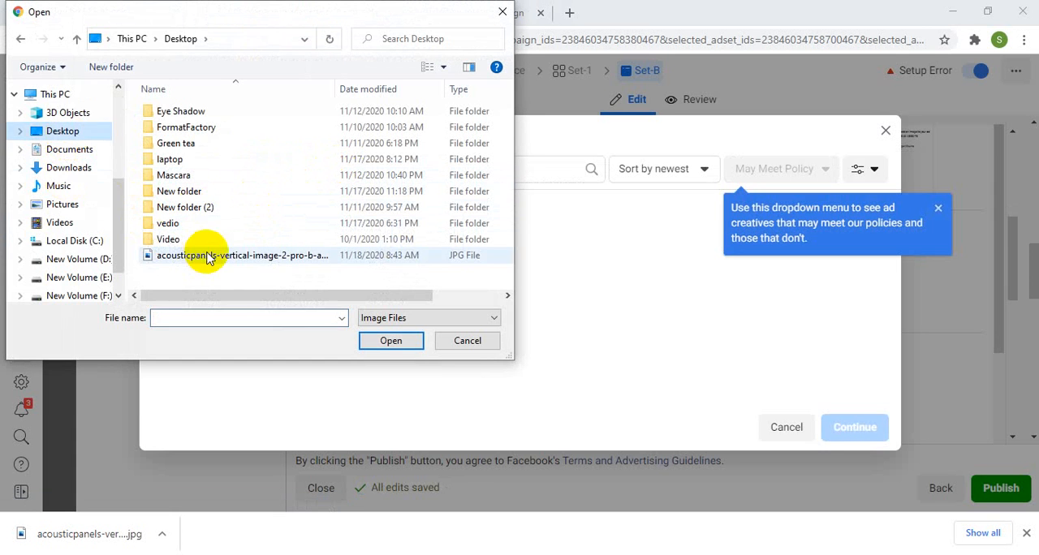
{"action": "left_click", "coordinate": [212, 257]}
{"action": "left_click", "coordinate": [391, 341]}
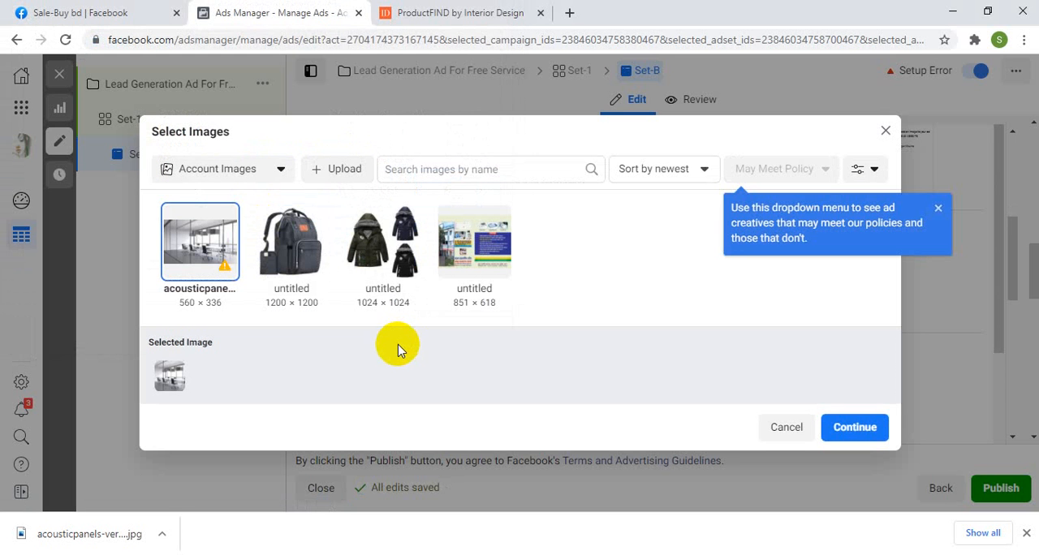
{"action": "left_click", "coordinate": [851, 429]}
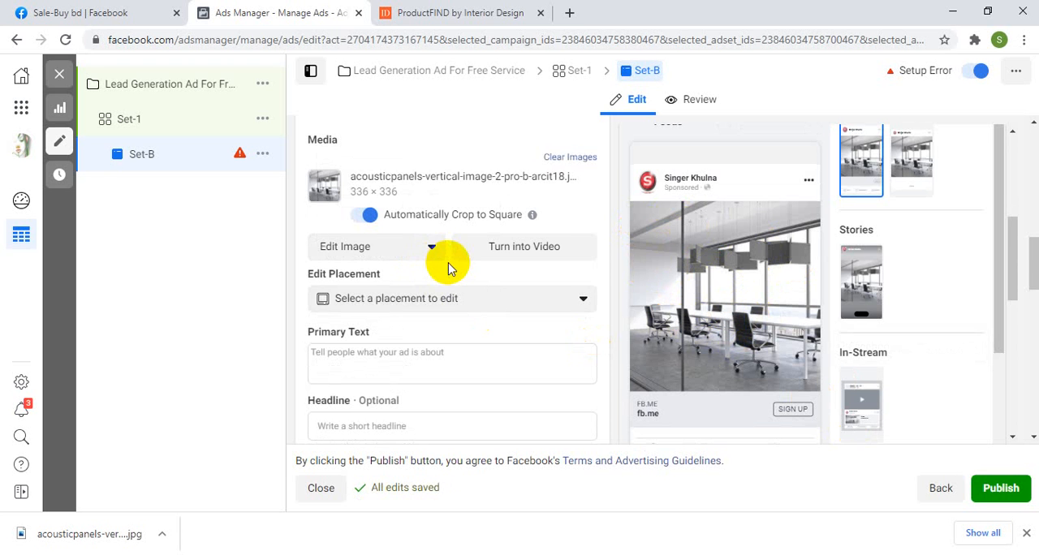
Step: Open the ad's primary text for editing, and examine the Interior Design home page for content relevant to the ad
{"action": "scroll", "coordinate": [449, 268], "scroll_direction": "down", "scroll_amount": 2}
{"action": "left_click", "coordinate": [376, 210]}
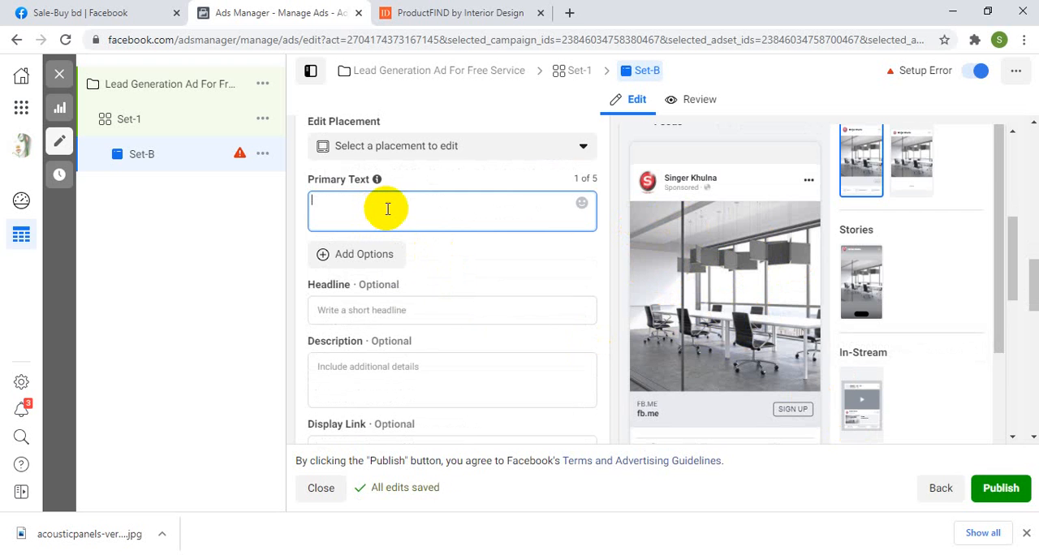
{"action": "left_click", "coordinate": [420, 15]}
{"action": "scroll", "coordinate": [496, 187], "scroll_direction": "up", "scroll_amount": 2}
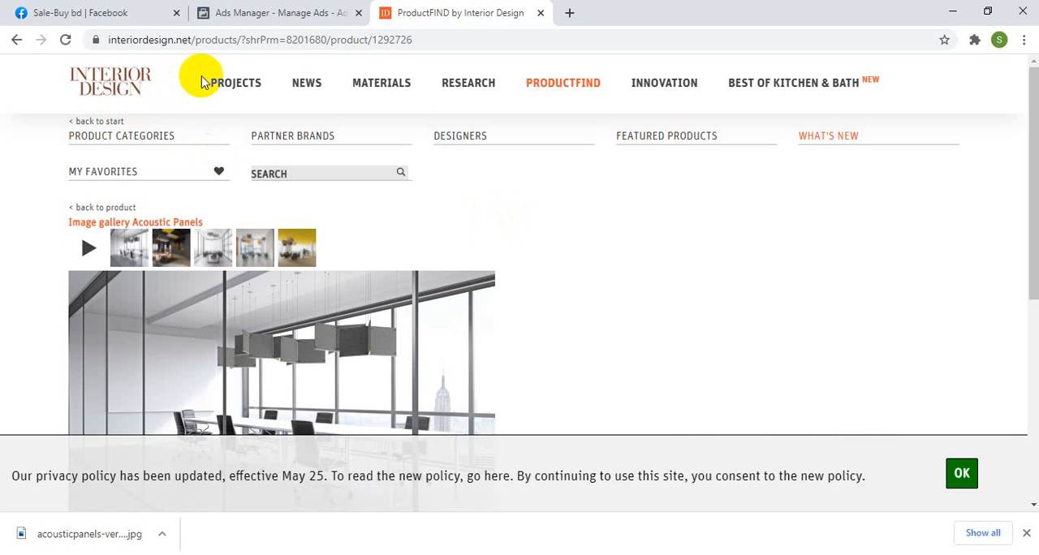
{"action": "left_click", "coordinate": [126, 89]}
{"action": "scroll", "coordinate": [420, 272], "scroll_direction": "down", "scroll_amount": 7}
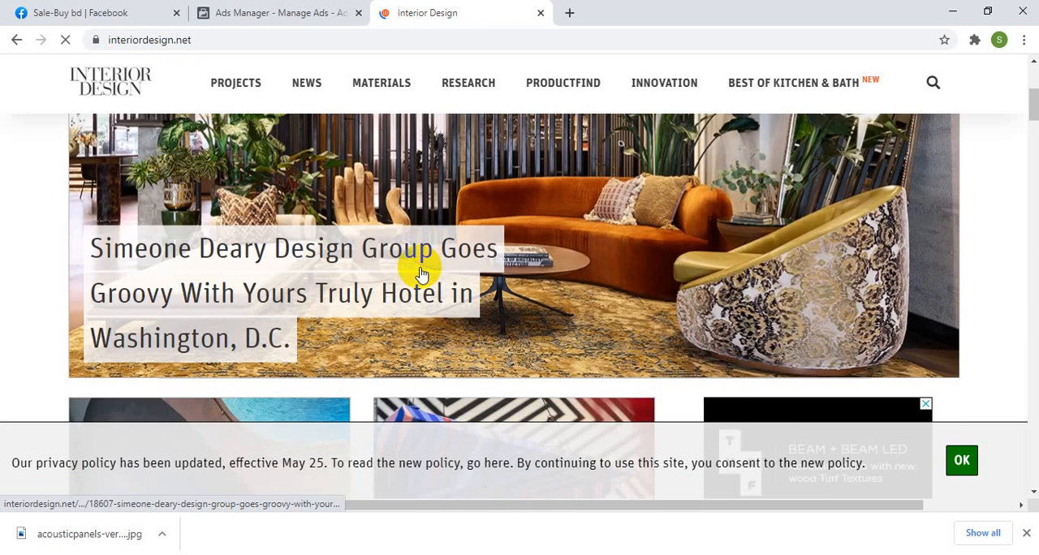
{"action": "scroll", "coordinate": [420, 275], "scroll_direction": "up", "scroll_amount": 2}
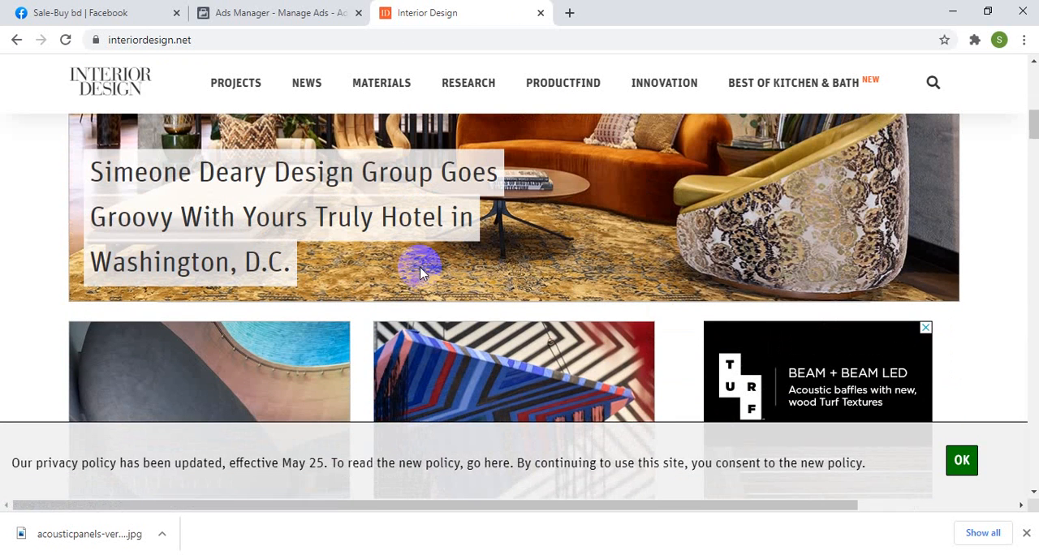
{"action": "scroll", "coordinate": [420, 274], "scroll_direction": "down", "scroll_amount": 3}
{"action": "scroll", "coordinate": [420, 276], "scroll_direction": "down", "scroll_amount": 3}
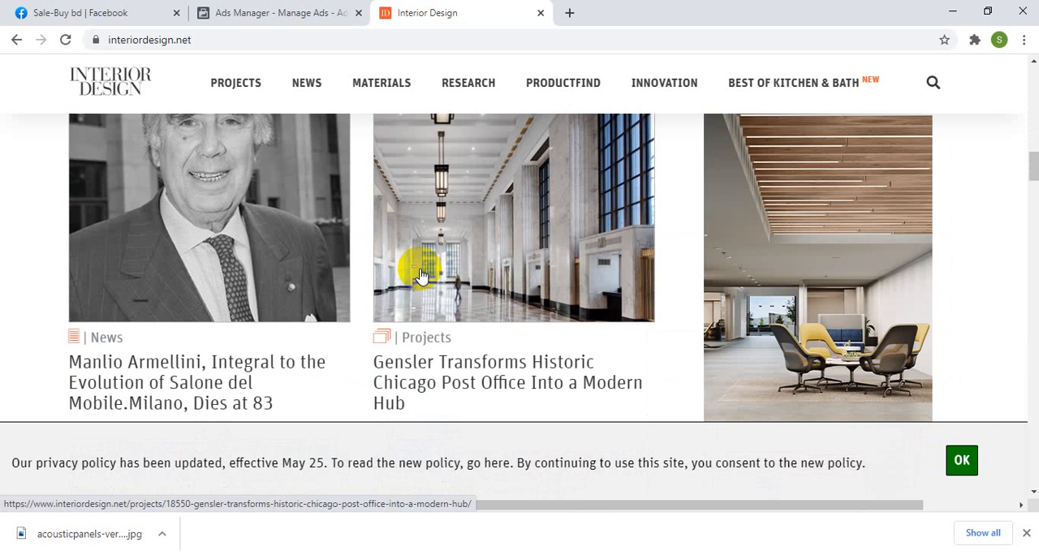
{"action": "scroll", "coordinate": [420, 275], "scroll_direction": "down", "scroll_amount": 4}
{"action": "scroll", "coordinate": [420, 274], "scroll_direction": "up", "scroll_amount": 7}
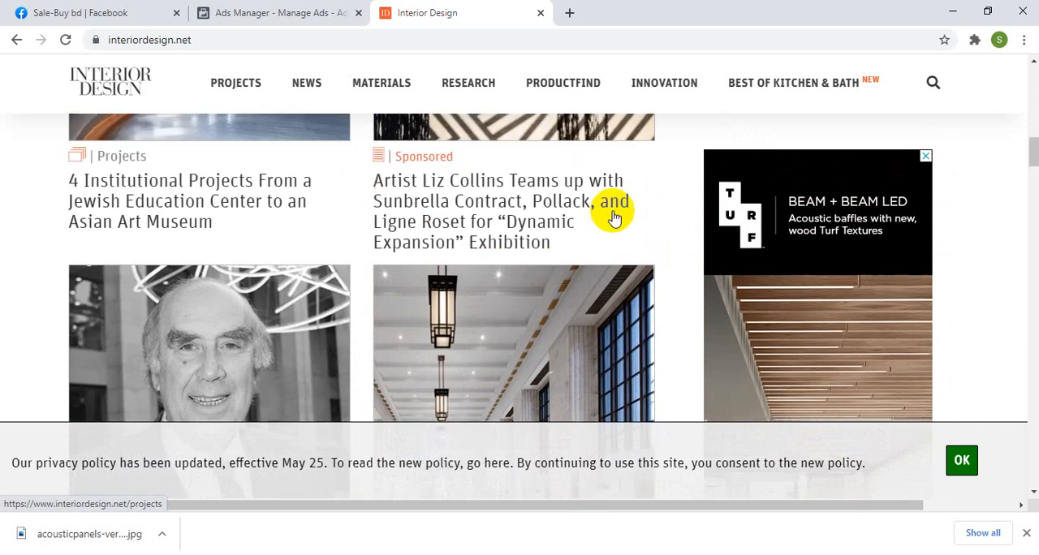
{"action": "scroll", "coordinate": [691, 177], "scroll_direction": "down", "scroll_amount": 12}
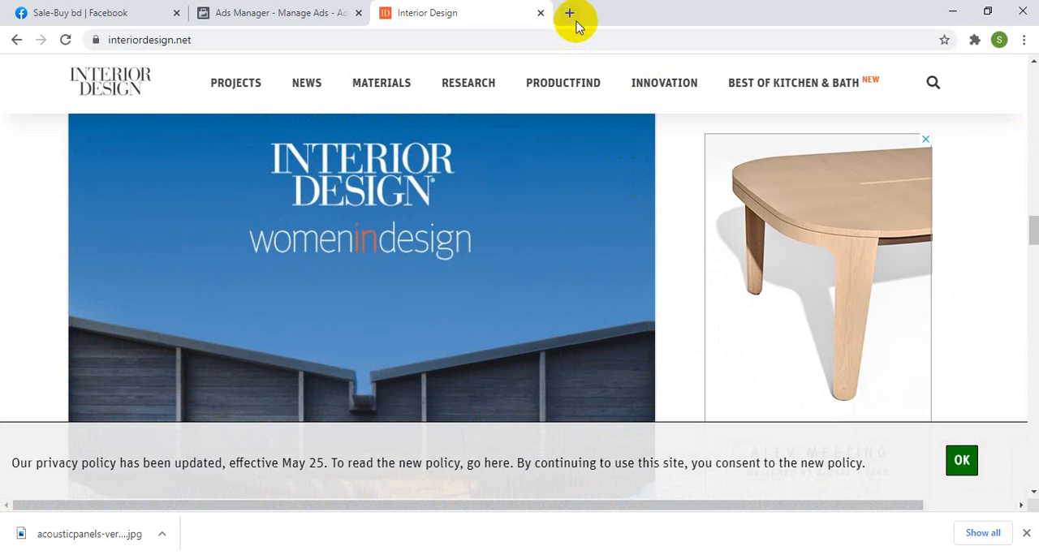
Step: Search the web for "interior design" in a new browser tab
{"action": "left_click", "coordinate": [570, 13]}
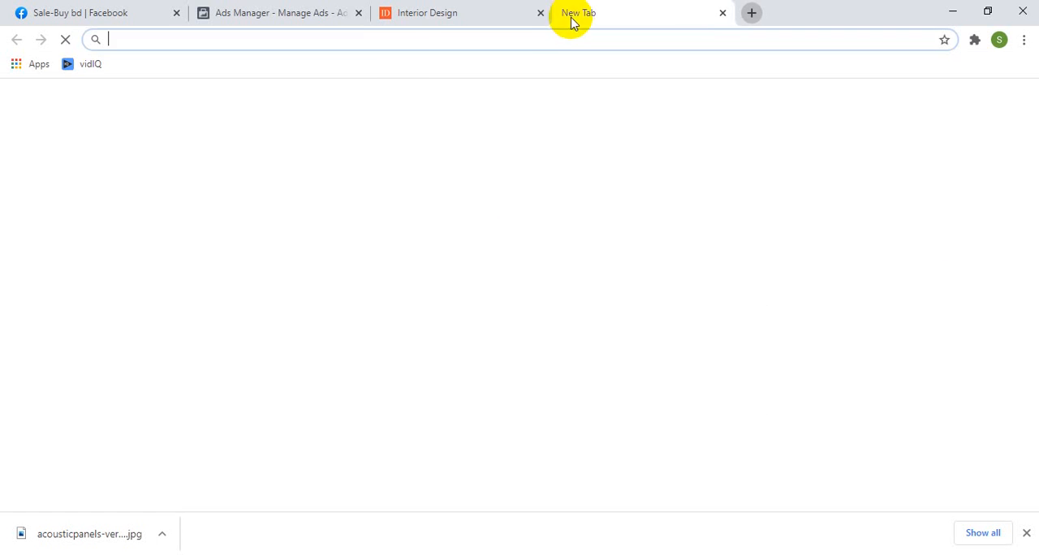
{"action": "type", "text": "int"}
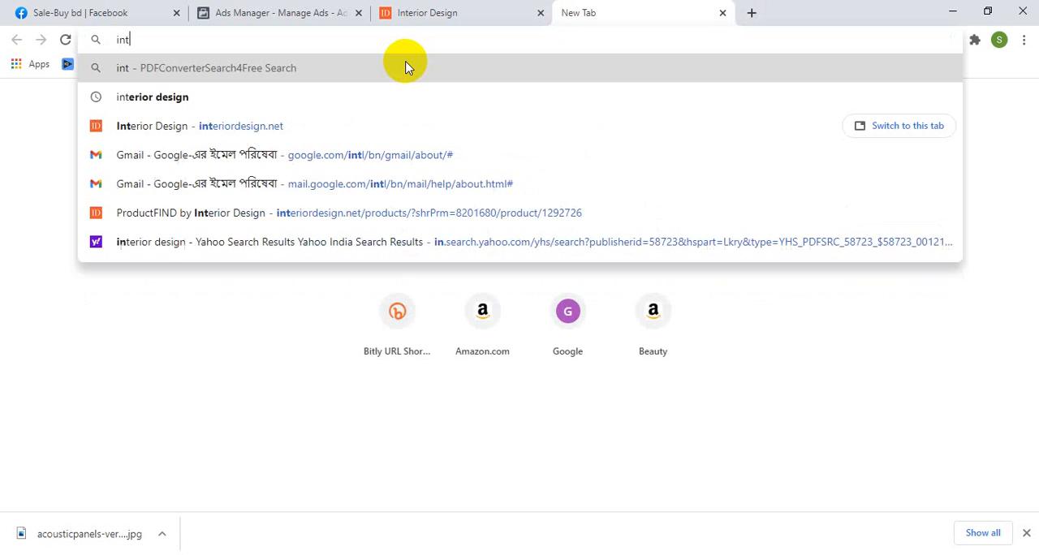
{"action": "type", "text": "erior"}
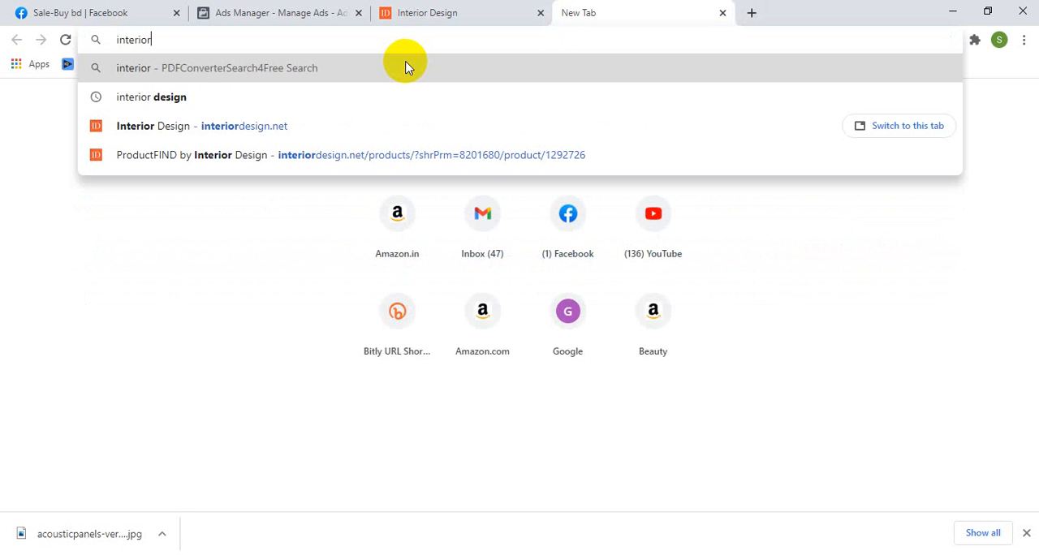
{"action": "type", "text": " design"}
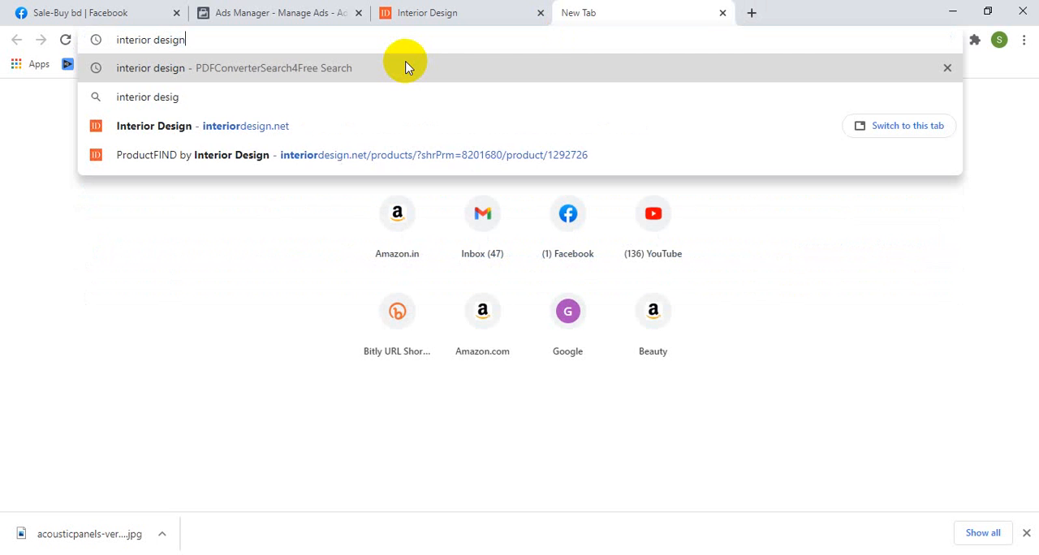
{"action": "left_click", "coordinate": [406, 67]}
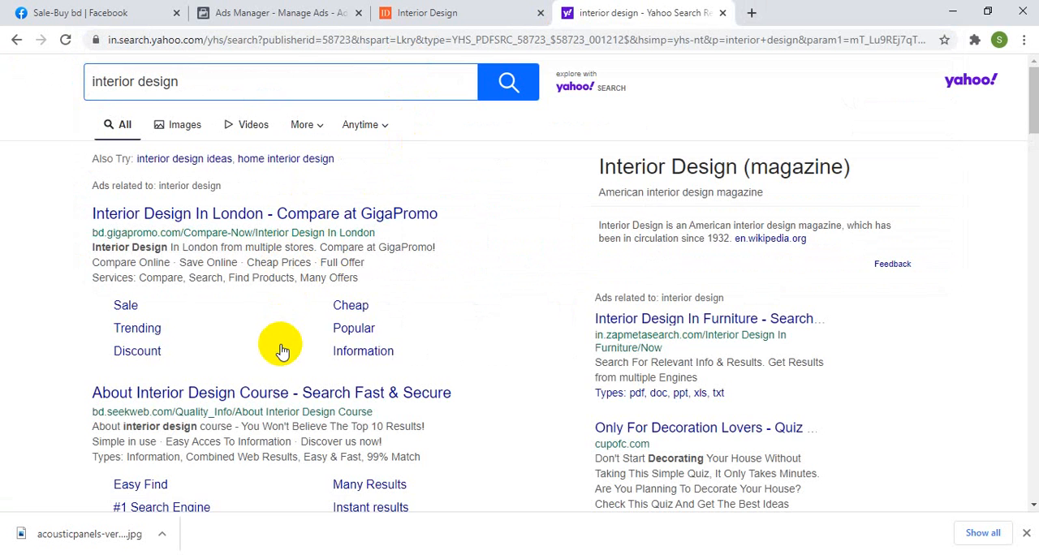
Step: Copy "Get Interiors Design. Get Instant Quality Info at iZito Now!" from the izito.ws search result into the ad's primary text in Ads Manager
{"action": "scroll", "coordinate": [282, 351], "scroll_direction": "down", "scroll_amount": 2}
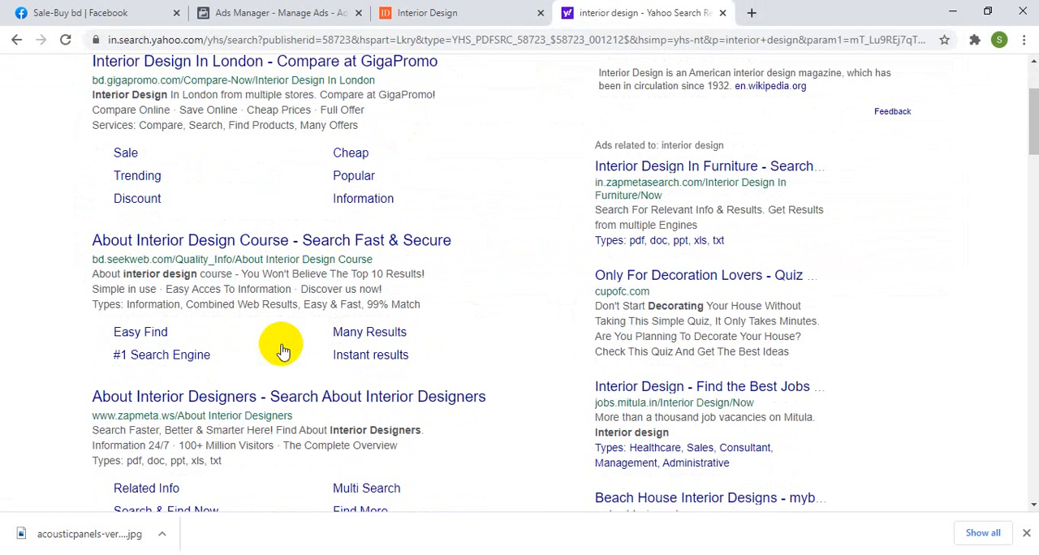
{"action": "scroll", "coordinate": [281, 351], "scroll_direction": "down", "scroll_amount": 4}
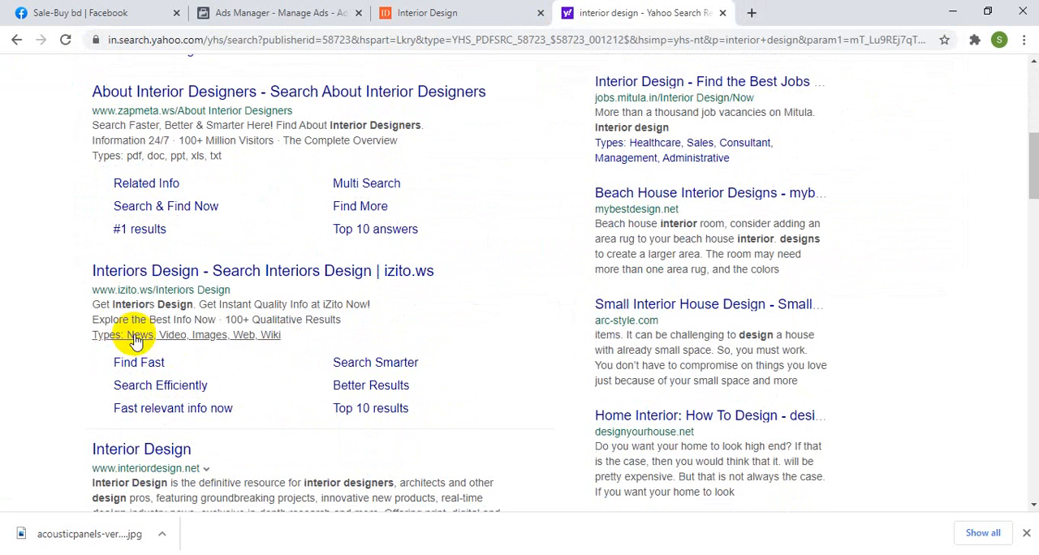
{"action": "left_click_drag", "start_coordinate": [90, 309], "coordinate": [372, 307]}
{"action": "key", "text": "ctrl+c"}
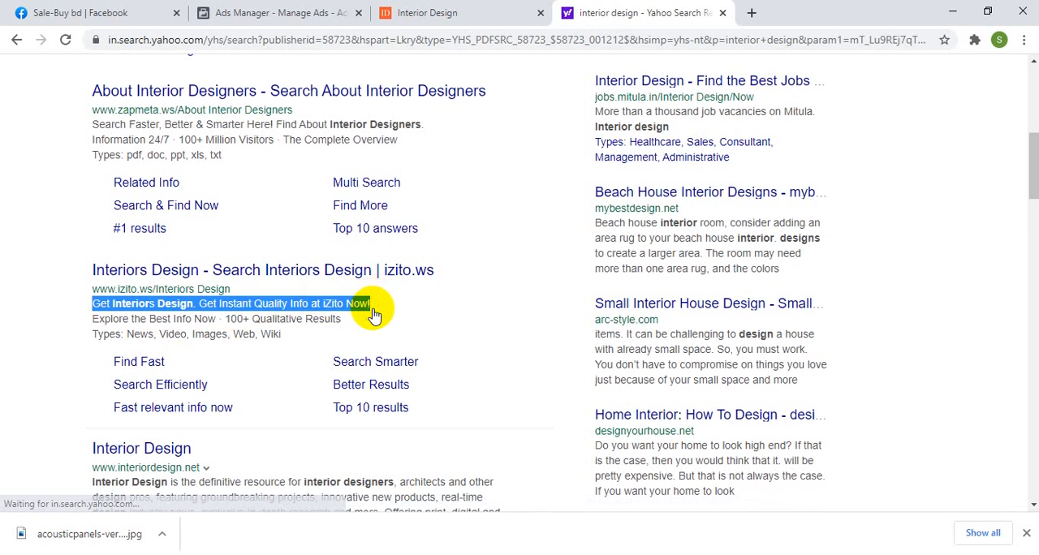
{"action": "scroll", "coordinate": [374, 312], "scroll_direction": "down", "scroll_amount": 2}
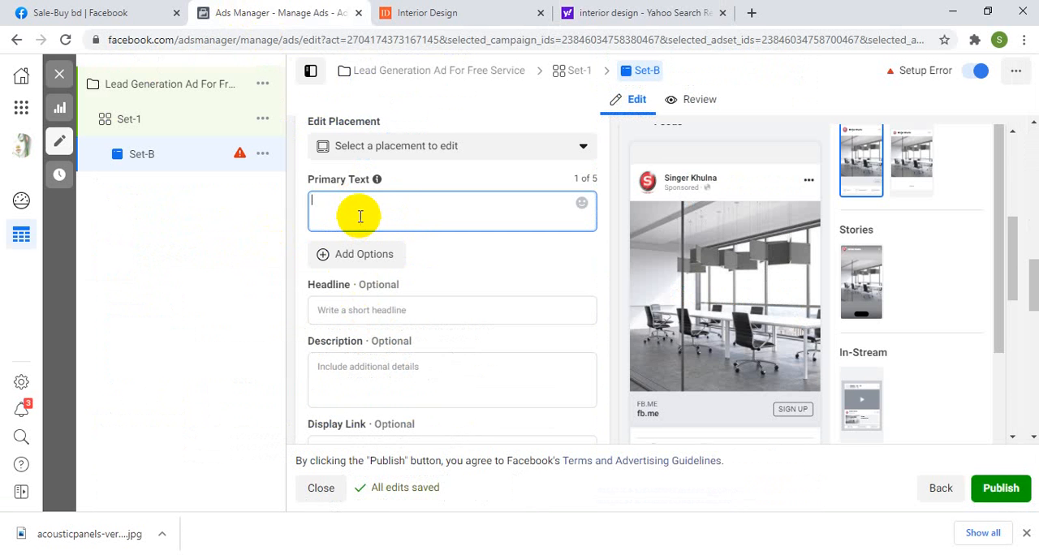
{"action": "key", "text": "ctrl+v"}
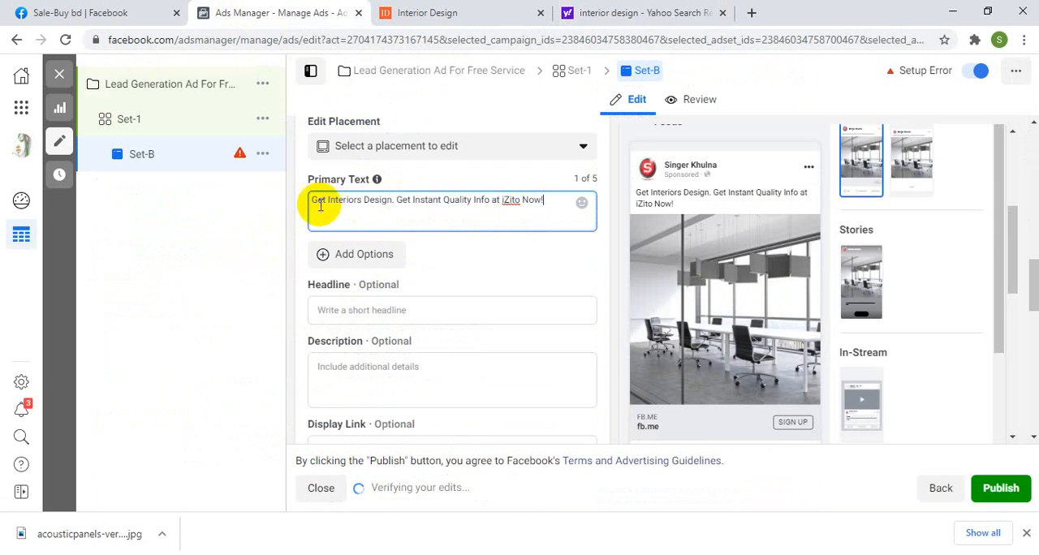
Step: Insert the line "We ar the best interior desing farm in USA." above the pasted sentence in the primary text
{"action": "key", "text": "Return"}
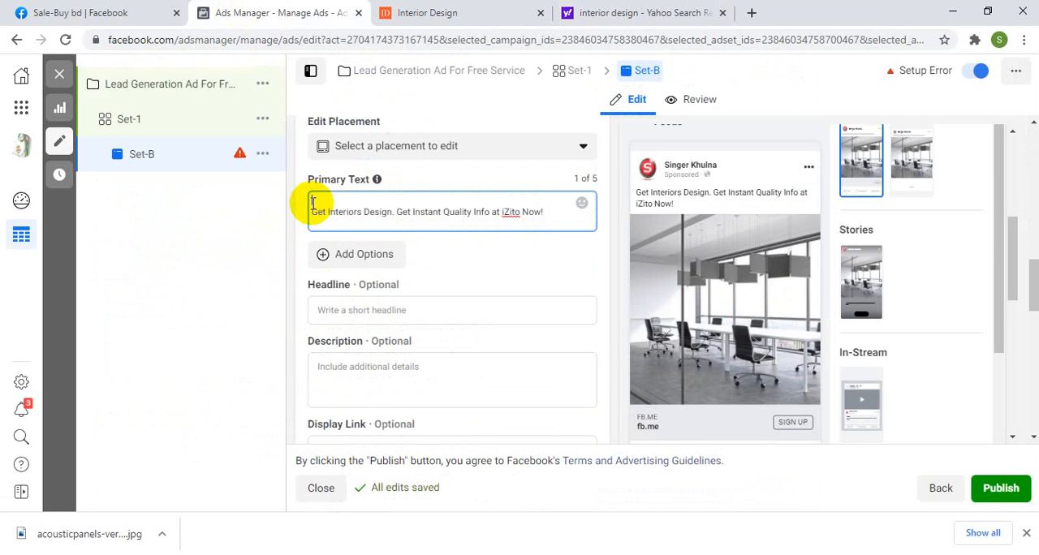
{"action": "type", "text": "We R"}
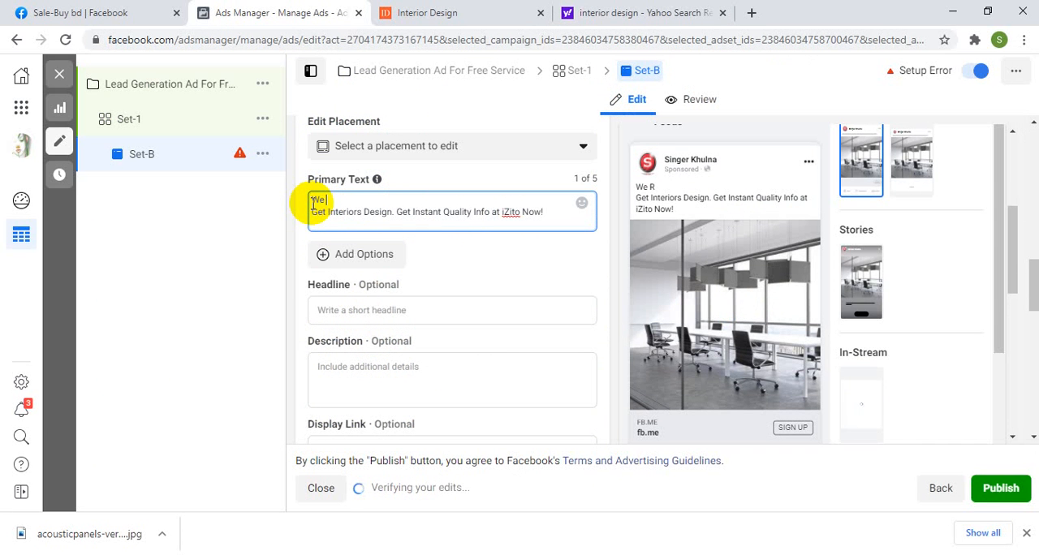
{"action": "type", "text": "re"}
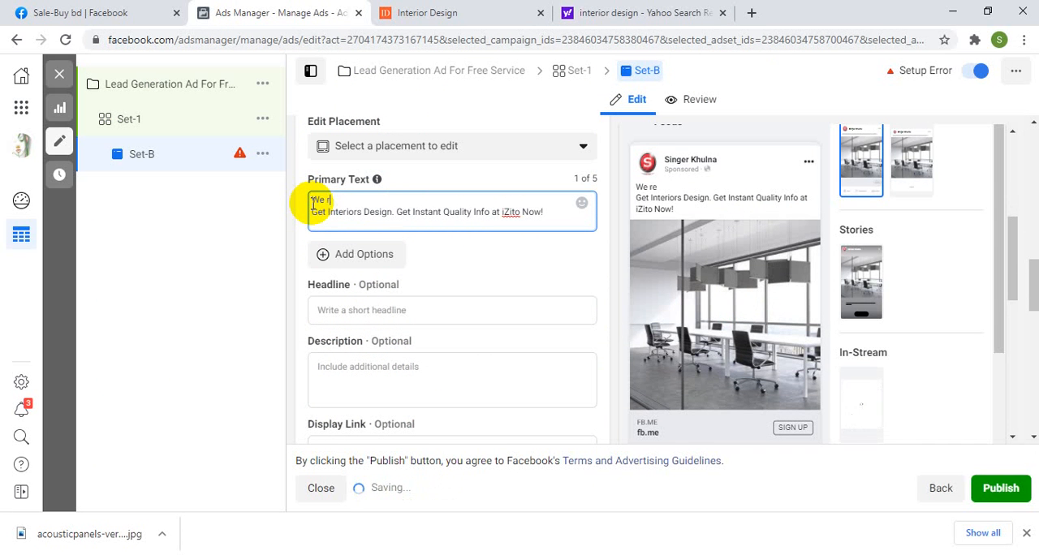
{"action": "key", "text": "BackSpace"}
{"action": "key", "text": "BackSpace"}
{"action": "type", "text": "ar t"}
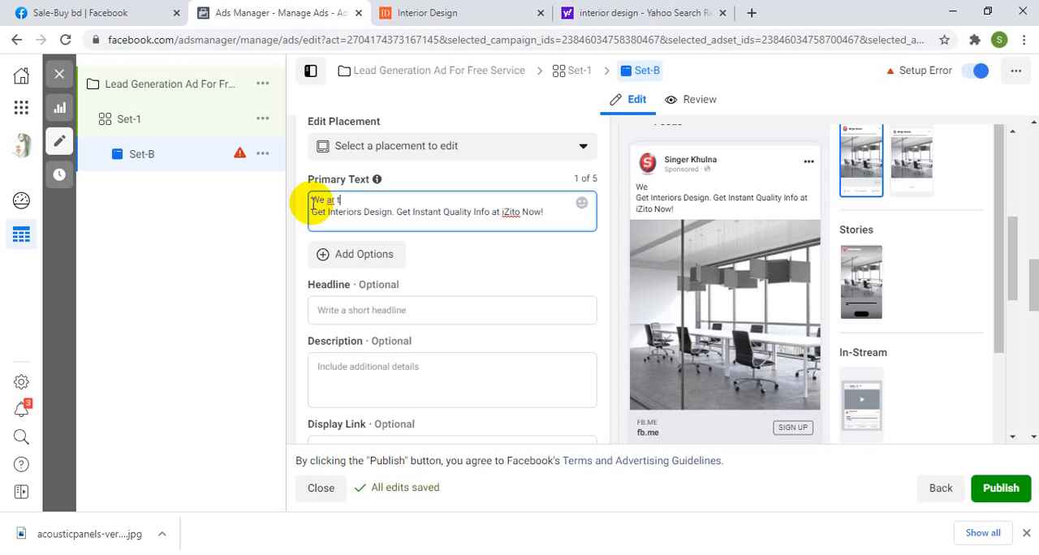
{"action": "type", "text": "he best"}
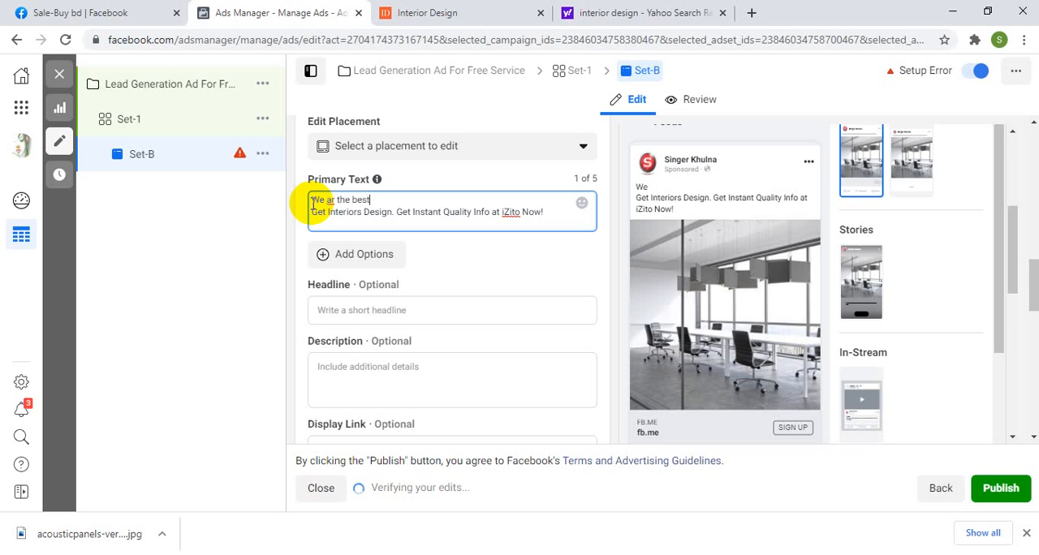
{"action": "type", "text": " interior desing farm in USA."}
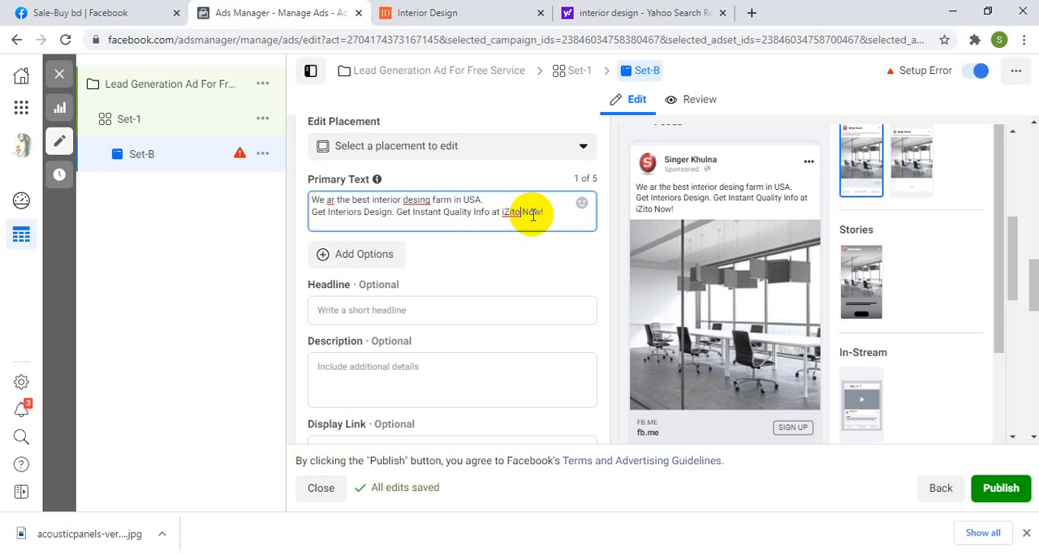
Step: Add the line "Interwst for Free Consultation?" below the iZito sentence in the primary text
{"action": "left_click", "coordinate": [522, 217]}
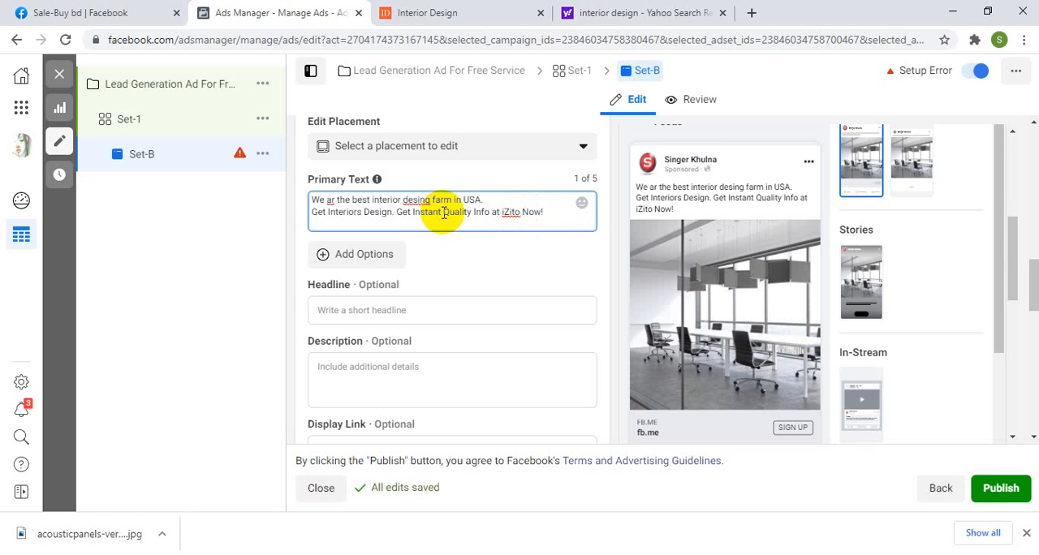
{"action": "left_click", "coordinate": [552, 217]}
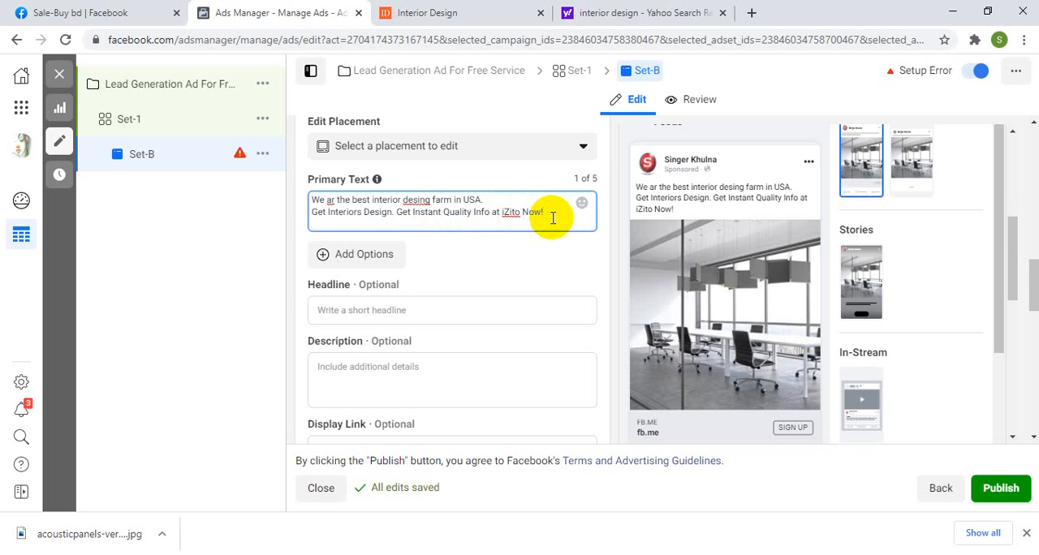
{"action": "key", "text": "Return"}
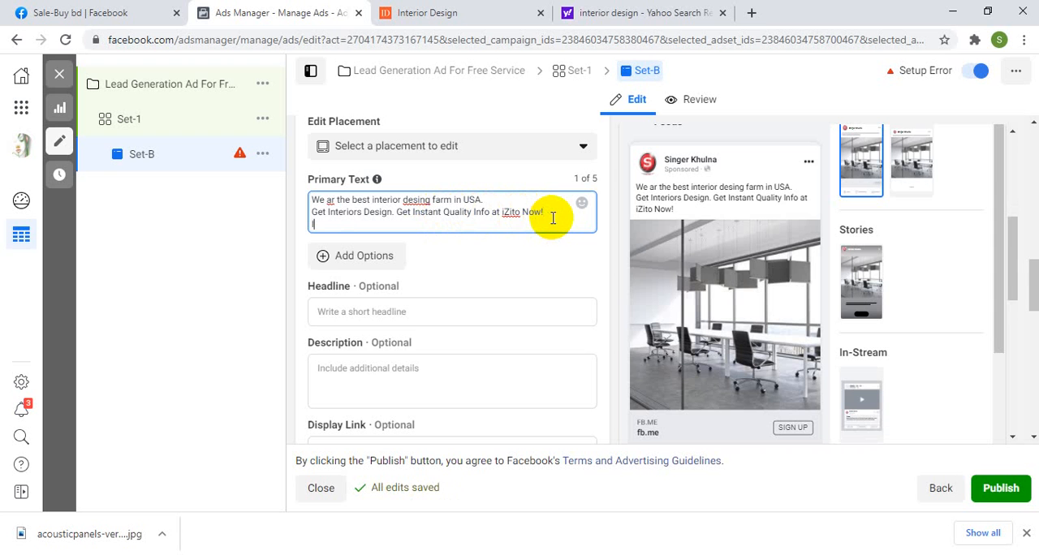
{"action": "type", "text": "Int"}
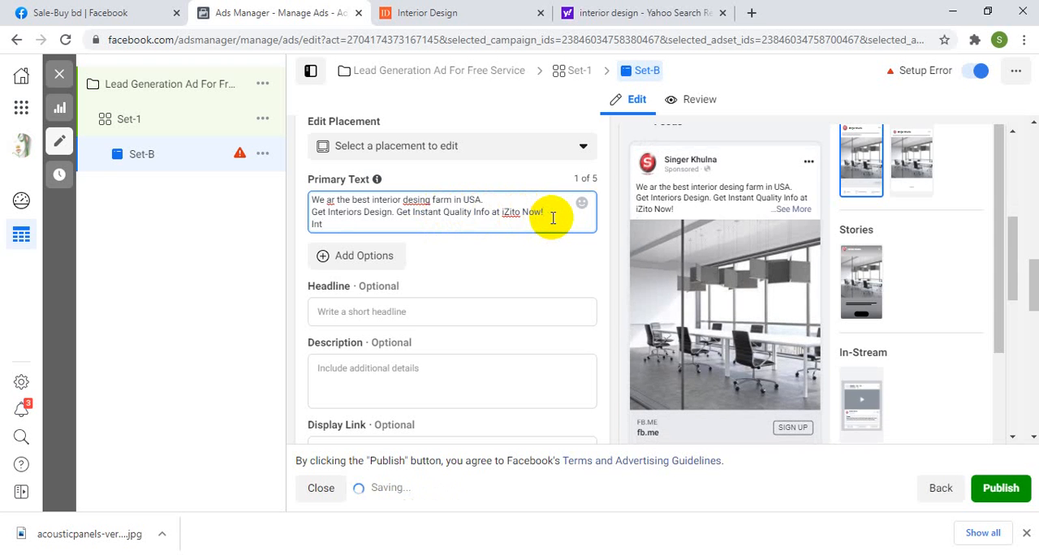
{"action": "type", "text": "erwst f"}
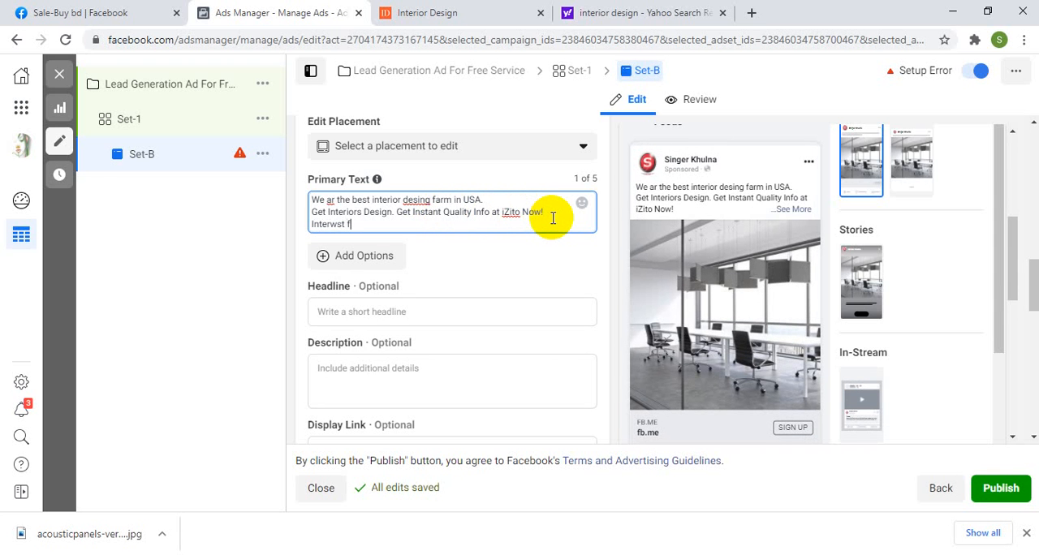
{"action": "type", "text": "or "}
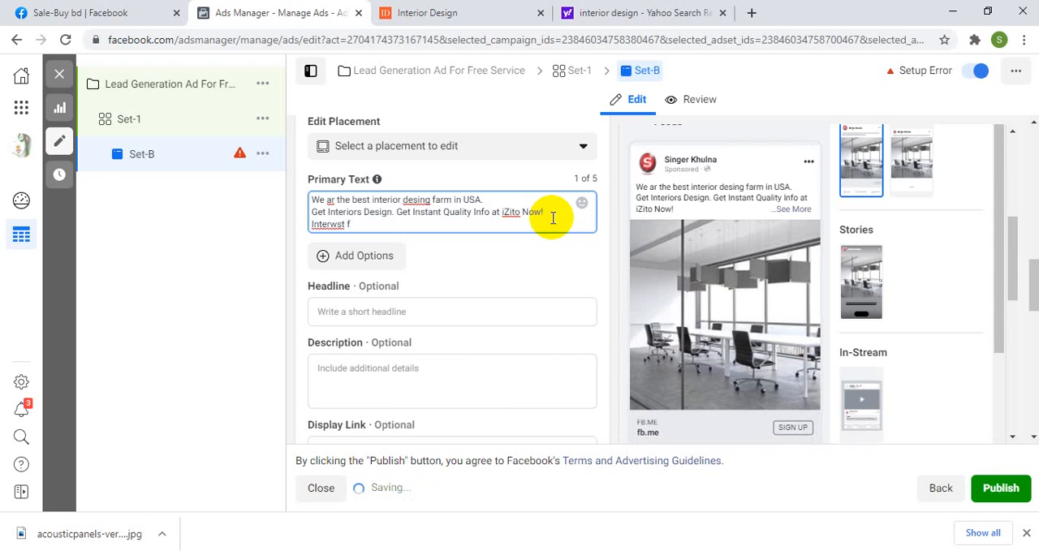
{"action": "type", "text": "Free "}
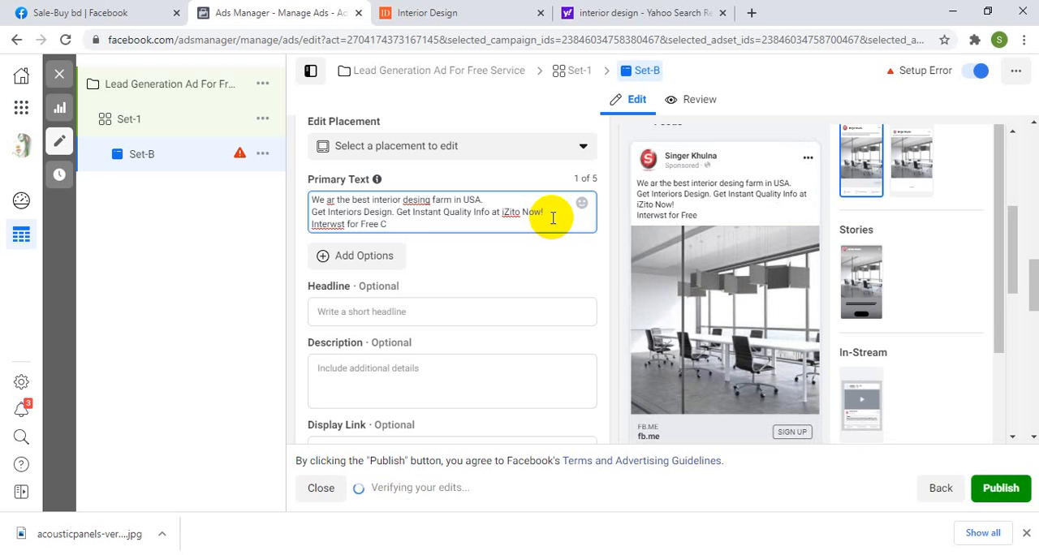
{"action": "type", "text": "Consulta"}
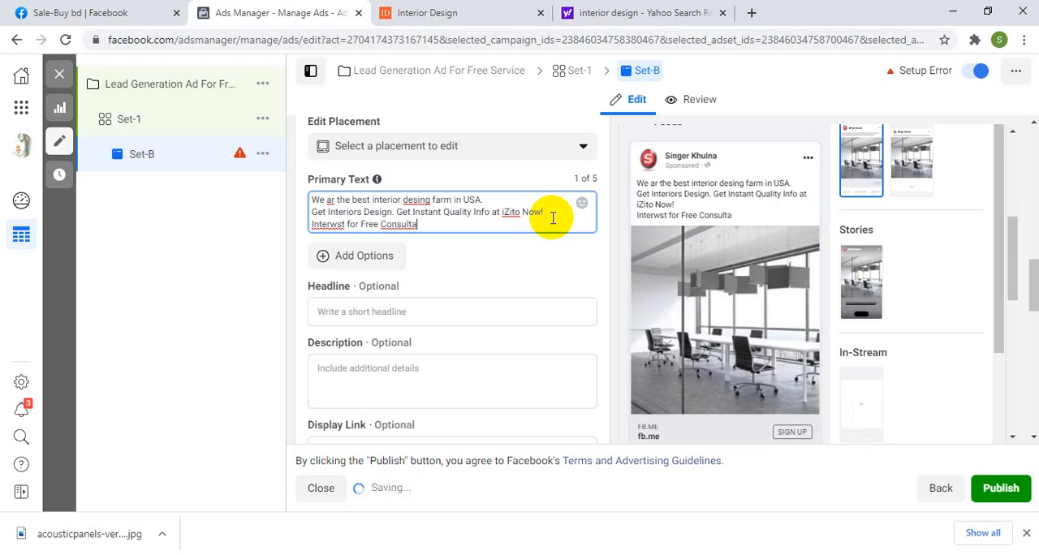
{"action": "type", "text": "tion"}
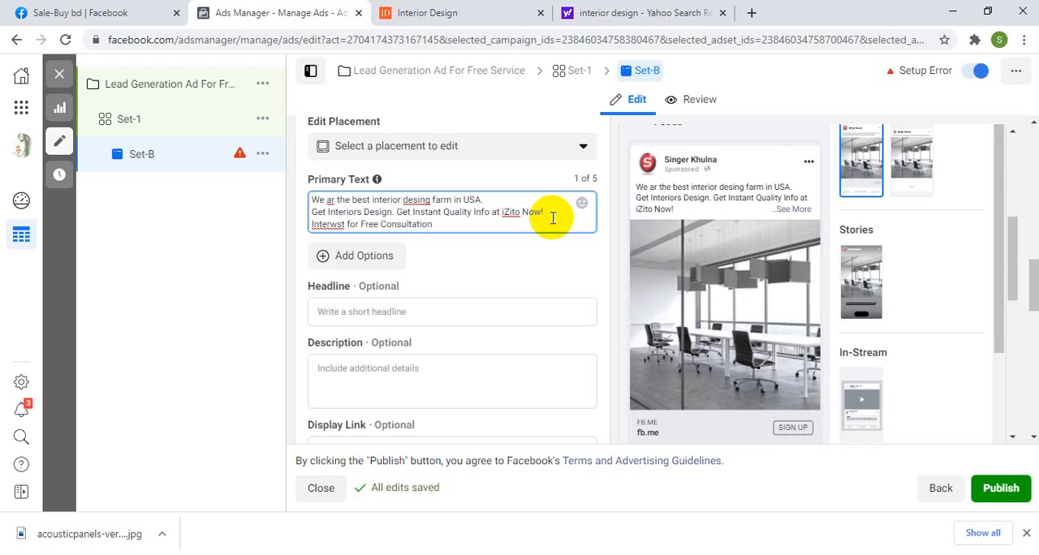
{"action": "type", "text": ">"}
Step: Add "Please Signup Billow." as the closing line of the ad's primary text
{"action": "key", "text": "Return"}
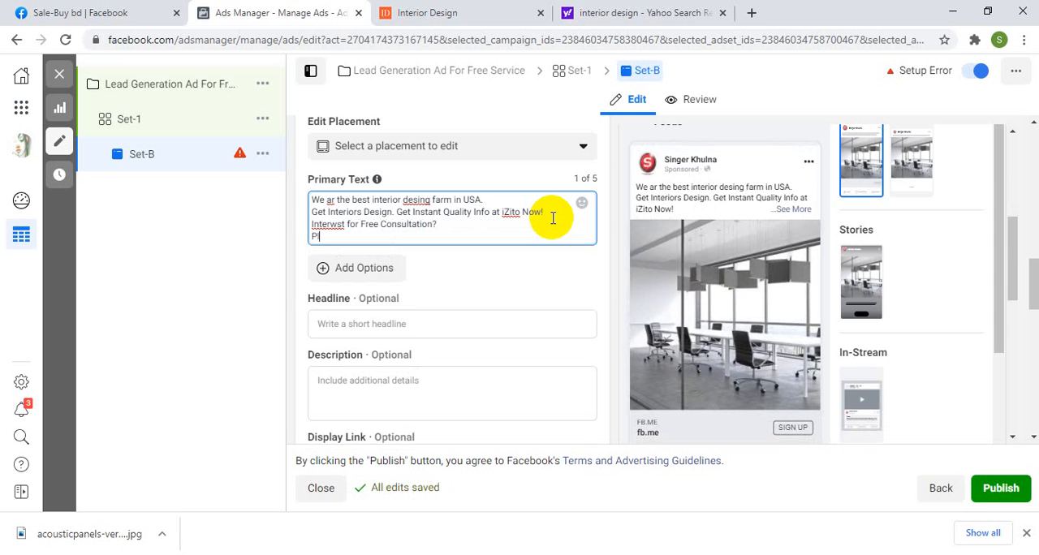
{"action": "type", "text": "Please "}
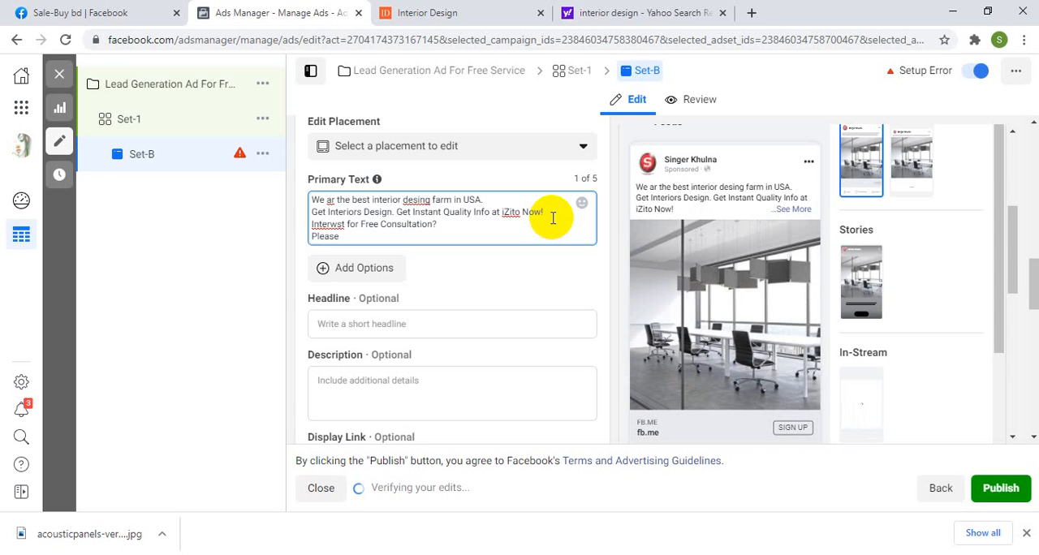
{"action": "type", "text": "Fil"}
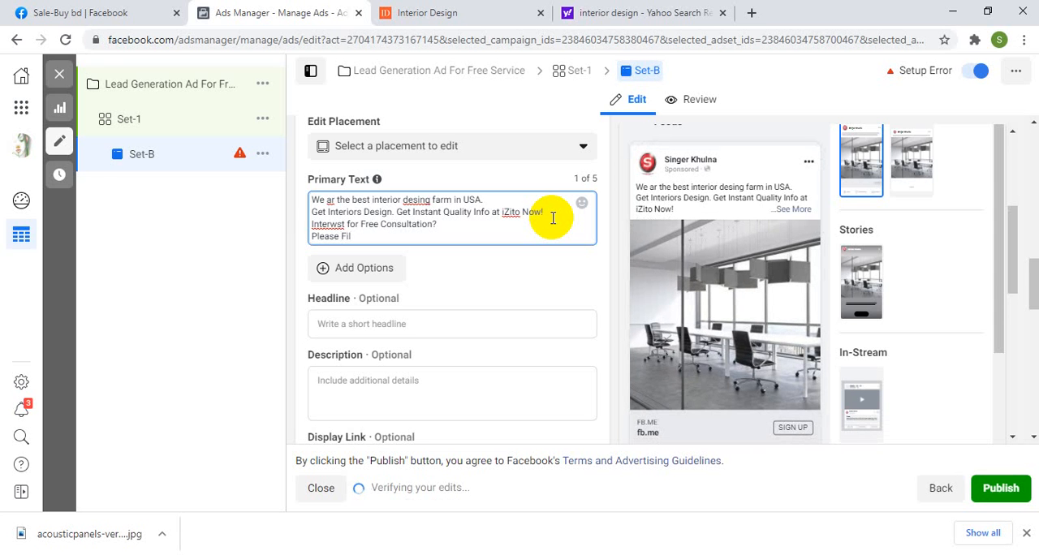
{"action": "key", "text": "BackSpace"}
{"action": "key", "text": "BackSpace"}
{"action": "key", "text": "BackSpace"}
{"action": "type", "text": "Signup"}
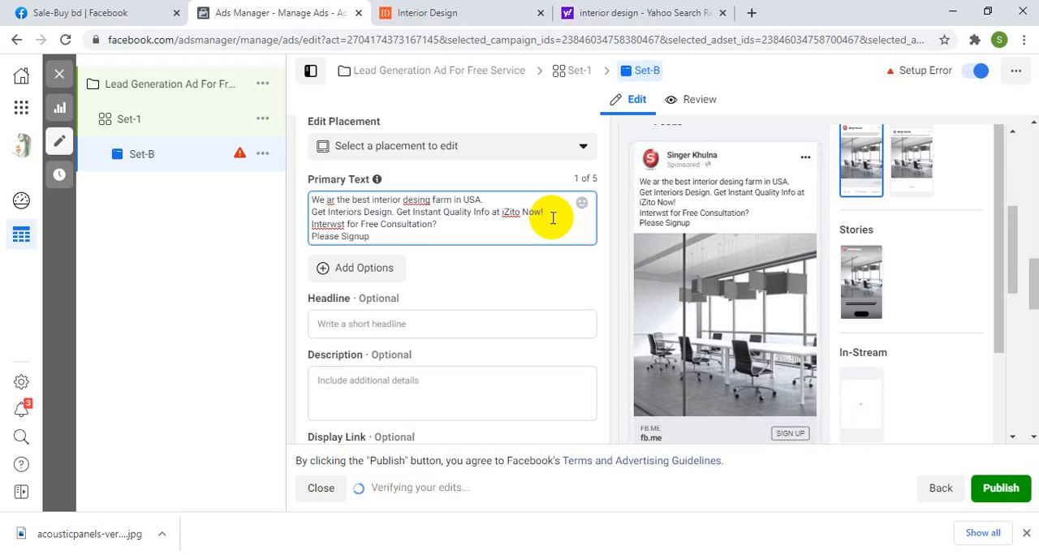
{"action": "type", "text": " Bill"}
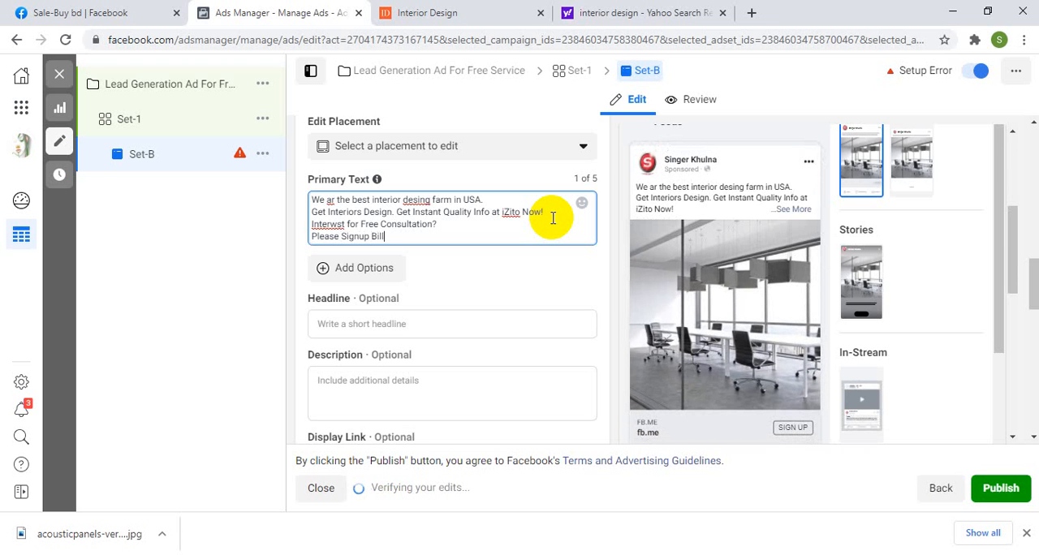
{"action": "type", "text": "ow."}
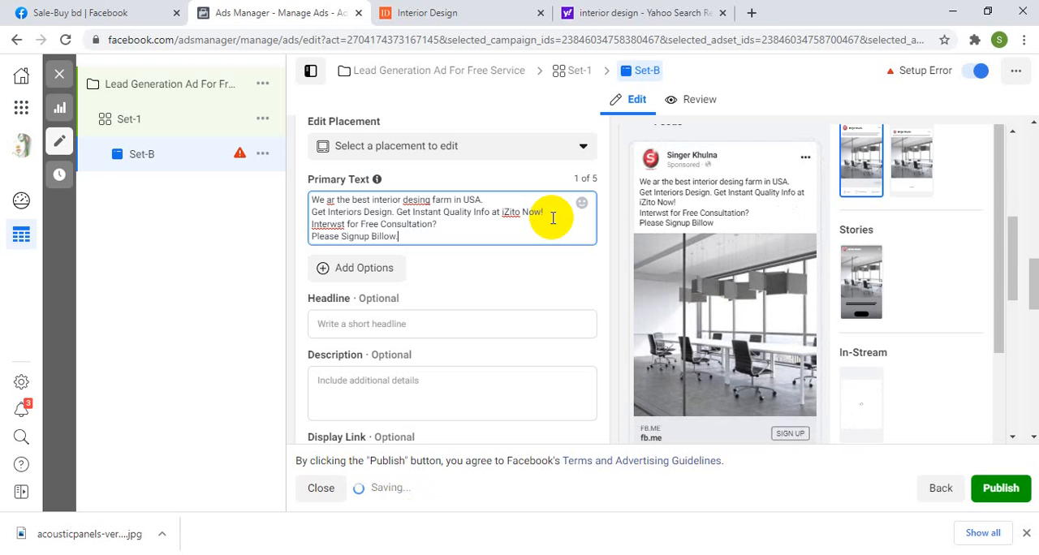
Step: Correct the misspelled word "Interwst" to "Interest" in the free consultation line of the primary text
{"action": "left_click", "coordinate": [343, 224]}
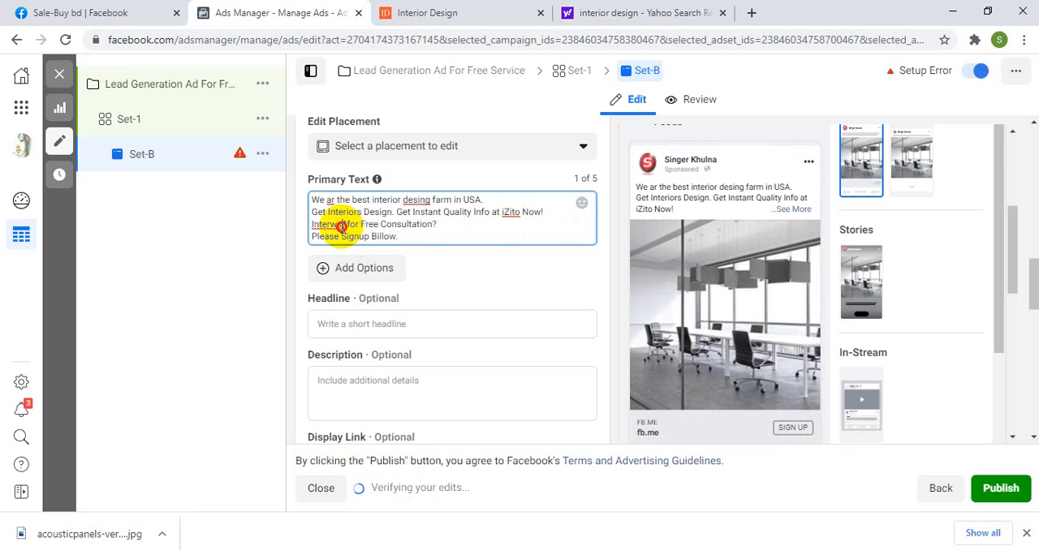
{"action": "key", "text": "BackSpace"}
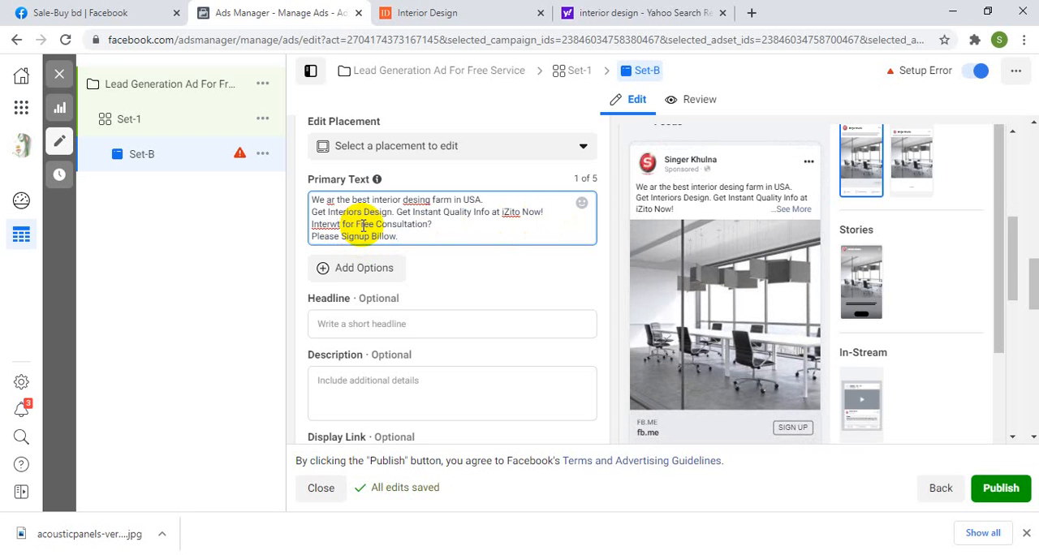
{"action": "type", "text": "e"}
{"action": "left_click", "coordinate": [363, 225]}
{"action": "type", "text": "r"}
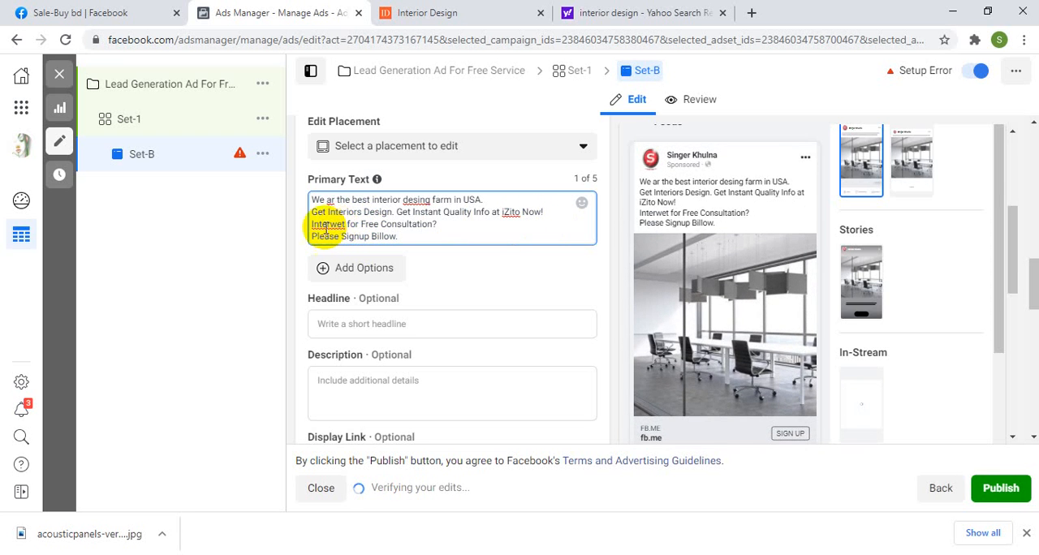
{"action": "left_click", "coordinate": [342, 225]}
{"action": "key", "text": "BackSpace"}
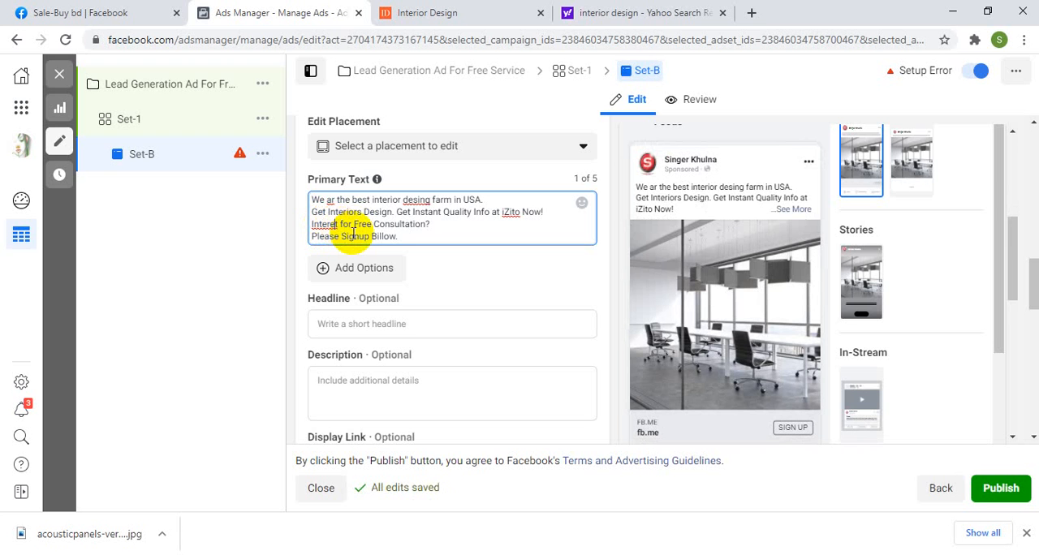
{"action": "type", "text": "s"}
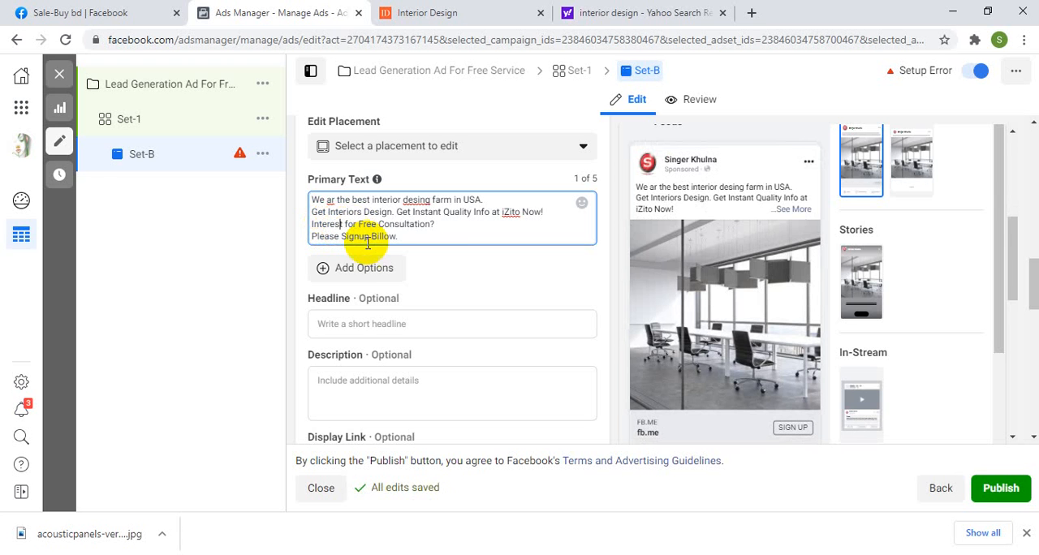
{"action": "left_click", "coordinate": [444, 225]}
{"action": "left_click_drag", "start_coordinate": [444, 227], "coordinate": [304, 226]}
{"action": "left_click", "coordinate": [366, 238]}
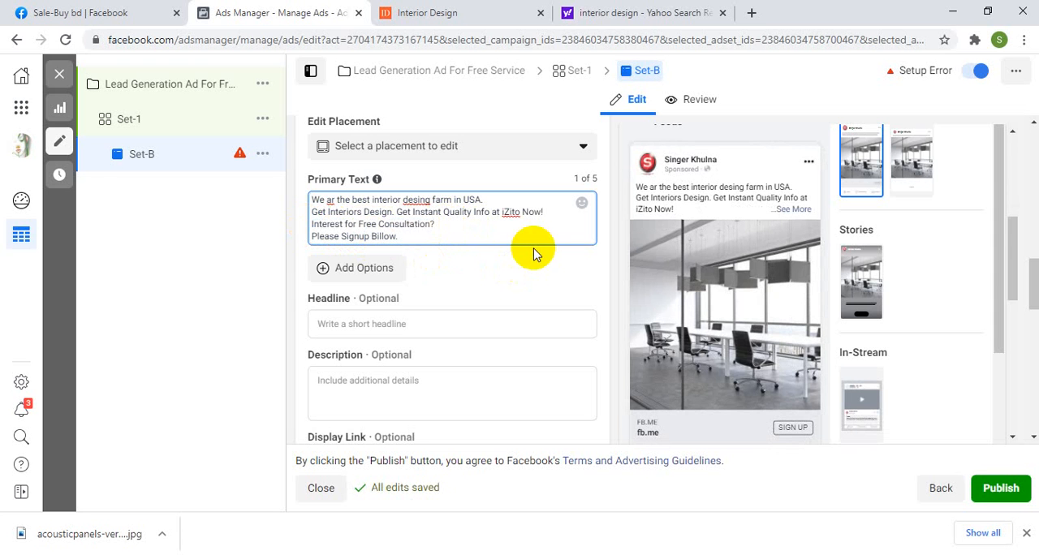
{"action": "left_click", "coordinate": [414, 236]}
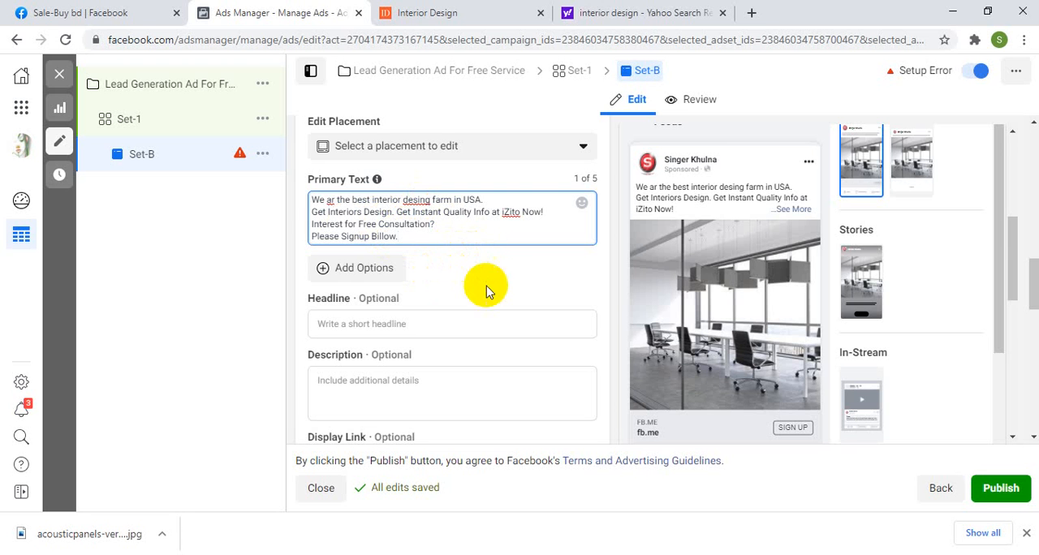
Step: Enter "GET FREE CONSULTATION NOW" as the ad's headline
{"action": "left_click", "coordinate": [363, 328]}
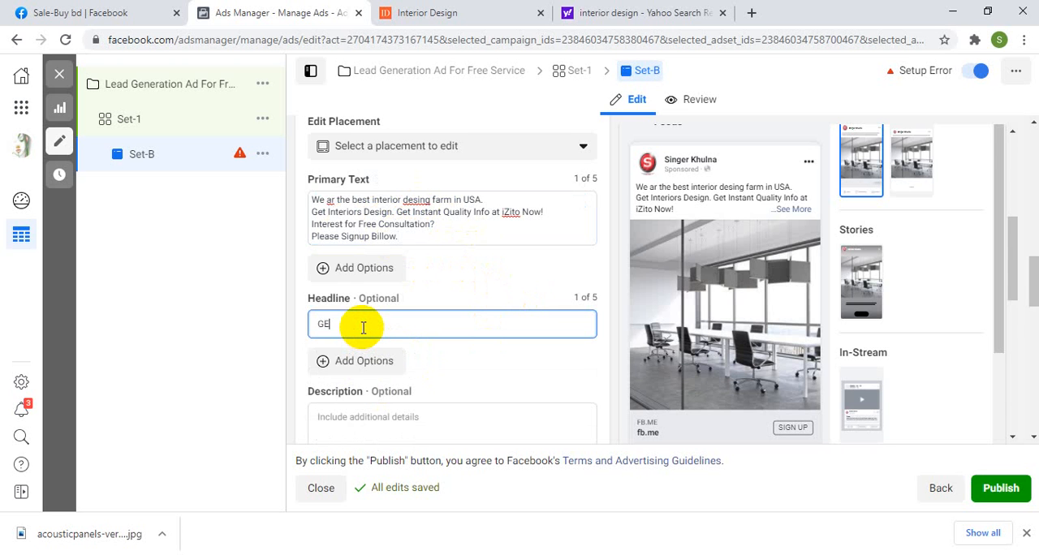
{"action": "type", "text": "GETV"}
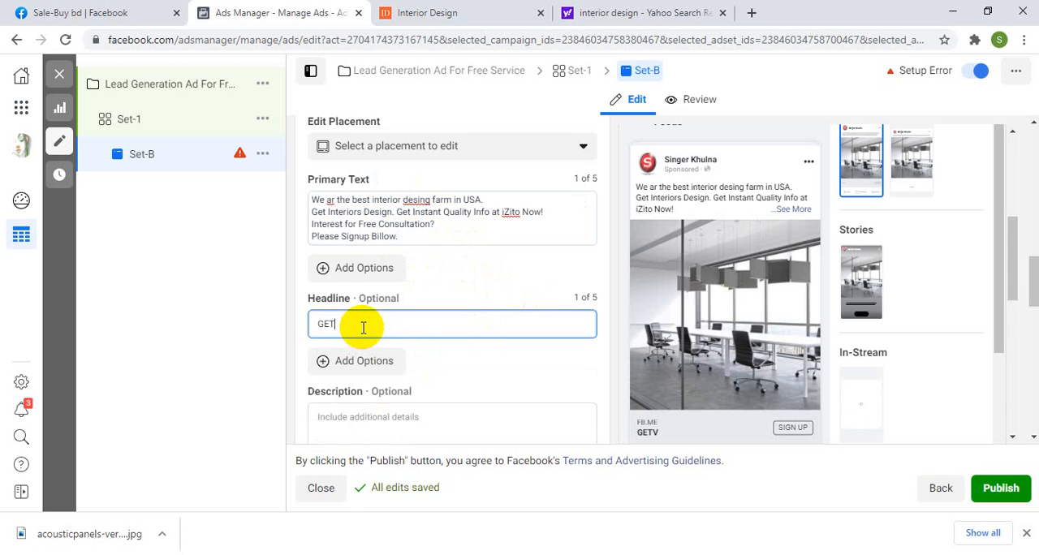
{"action": "key", "text": "BackSpace"}
{"action": "type", "text": "FREE "}
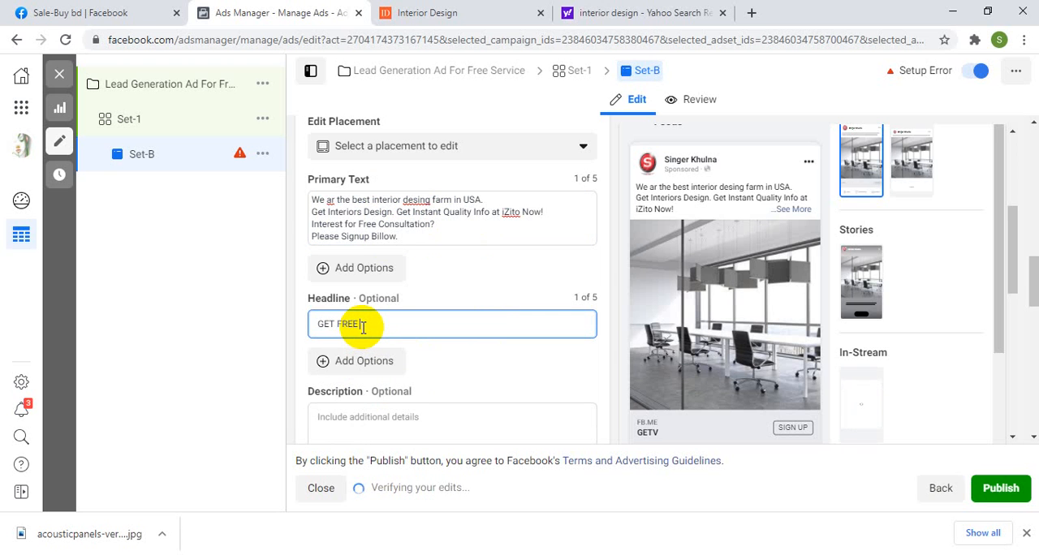
{"action": "type", "text": "CONSULT"}
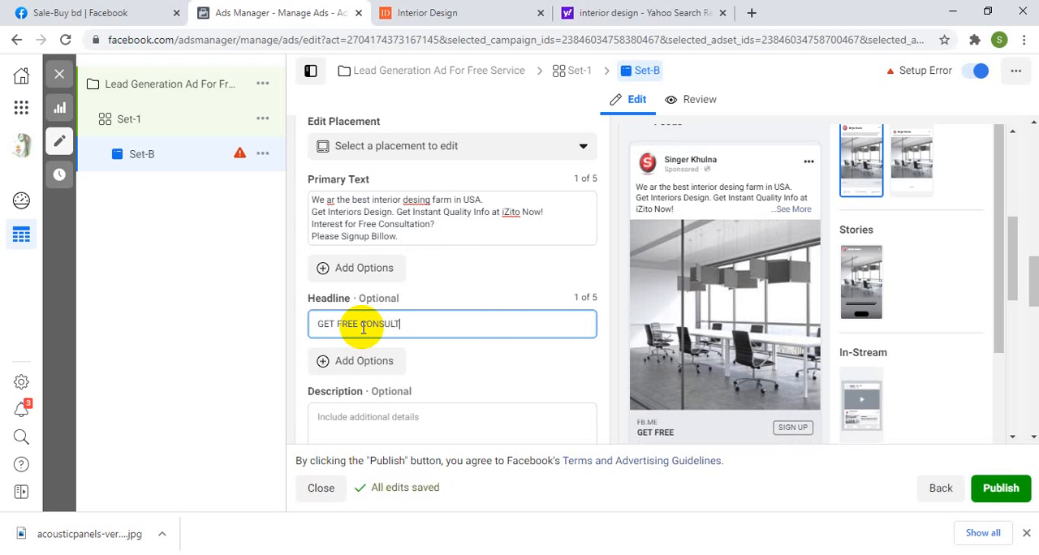
{"action": "type", "text": "ATIO"}
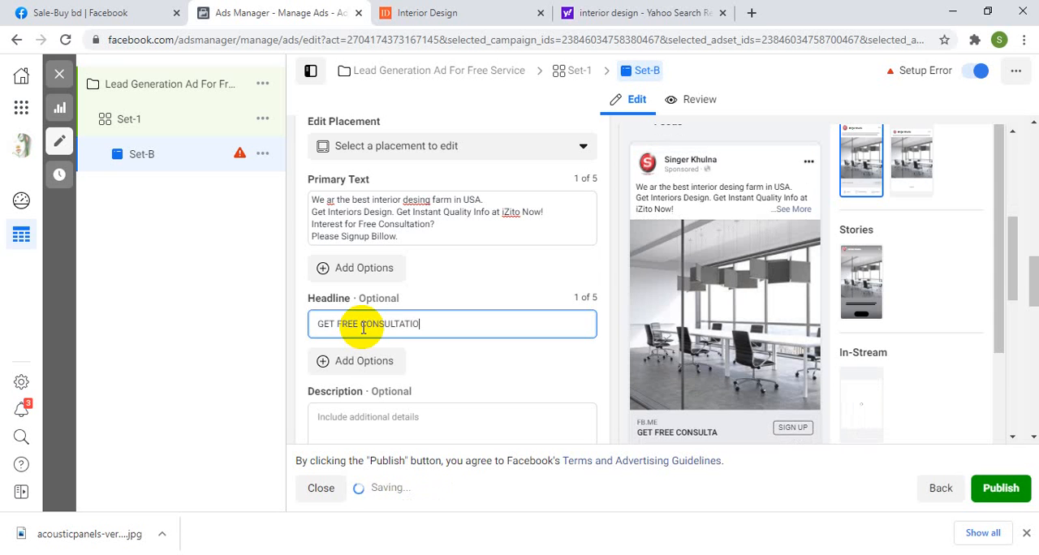
{"action": "type", "text": "N NOW"}
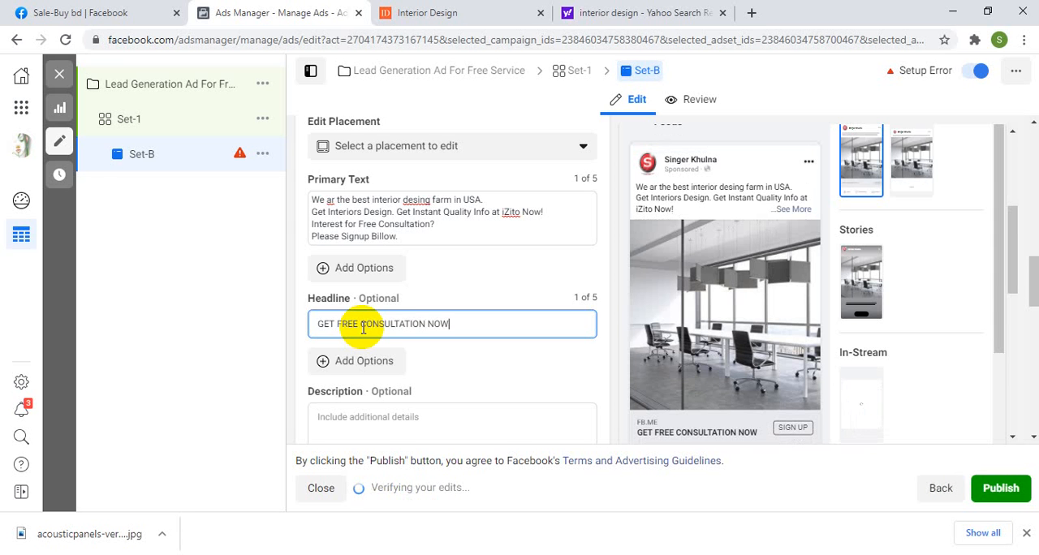
Step: Choose Sign Up as the ad's call to action
{"action": "scroll", "coordinate": [506, 353], "scroll_direction": "down", "scroll_amount": 5}
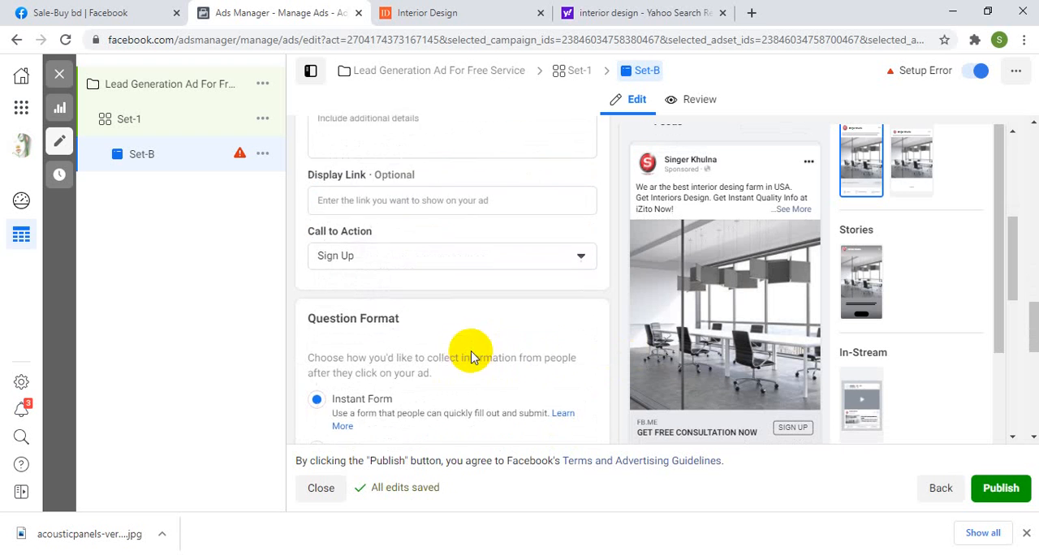
{"action": "left_click", "coordinate": [367, 251]}
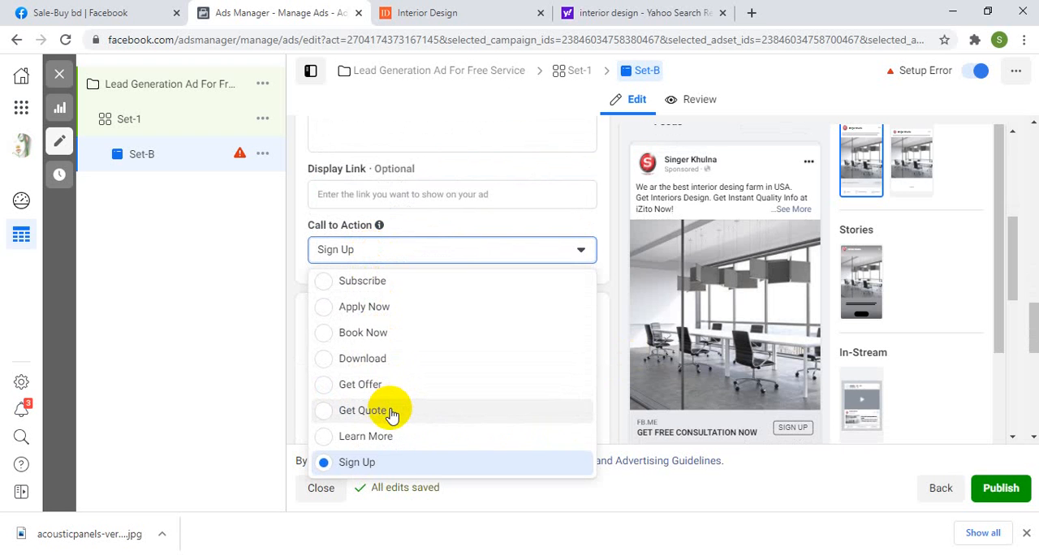
{"action": "left_click", "coordinate": [360, 462]}
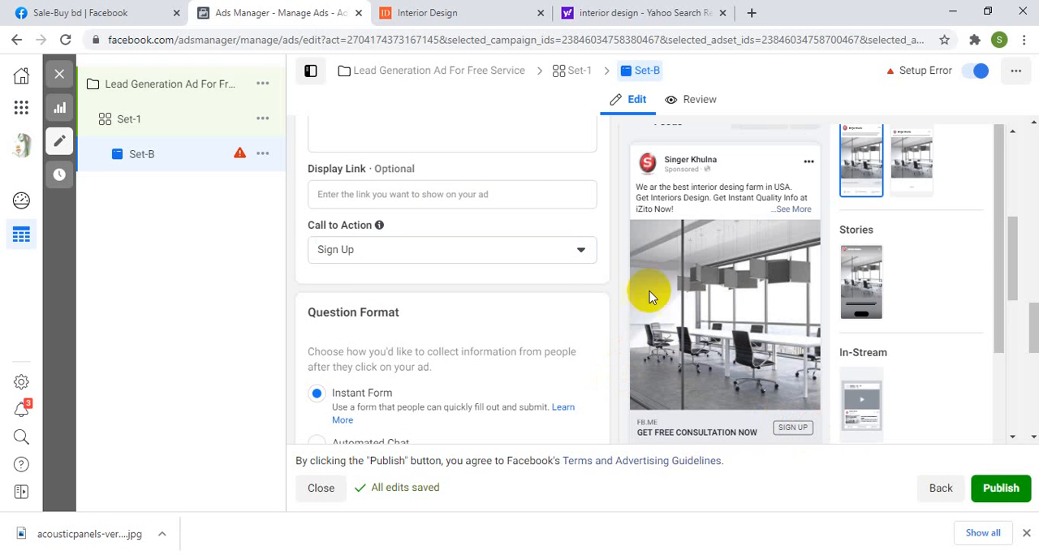
Step: Start a new instant form for the ad and collapse its form type section
{"action": "scroll", "coordinate": [544, 268], "scroll_direction": "down", "scroll_amount": 2}
{"action": "scroll", "coordinate": [544, 268], "scroll_direction": "down", "scroll_amount": 1}
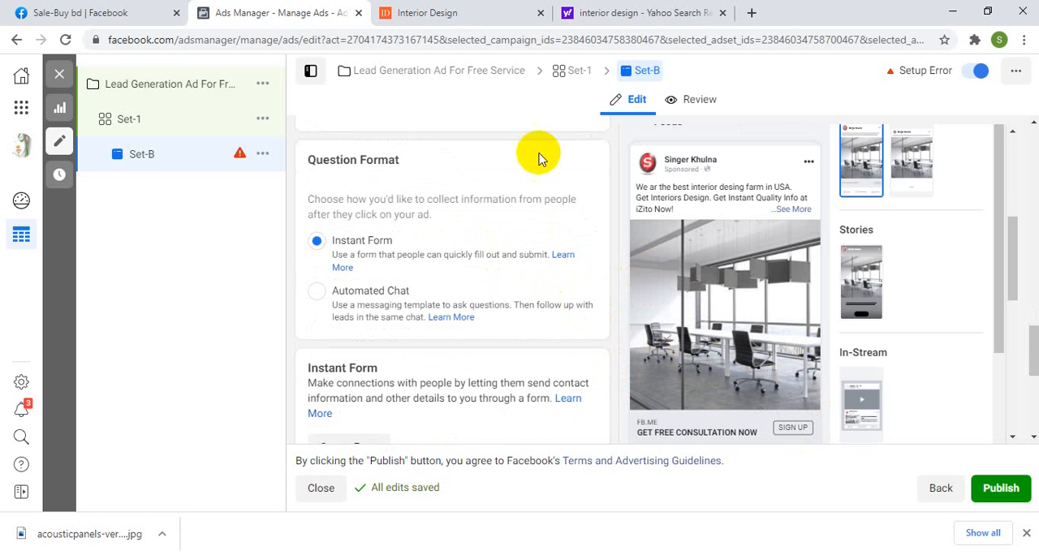
{"action": "scroll", "coordinate": [430, 227], "scroll_direction": "up", "scroll_amount": 3}
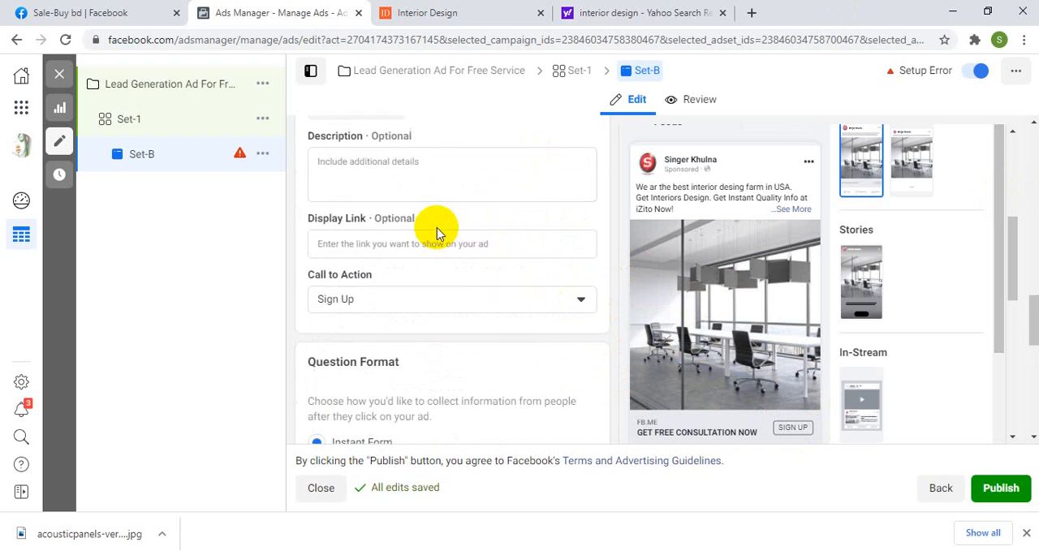
{"action": "scroll", "coordinate": [443, 215], "scroll_direction": "up", "scroll_amount": 1}
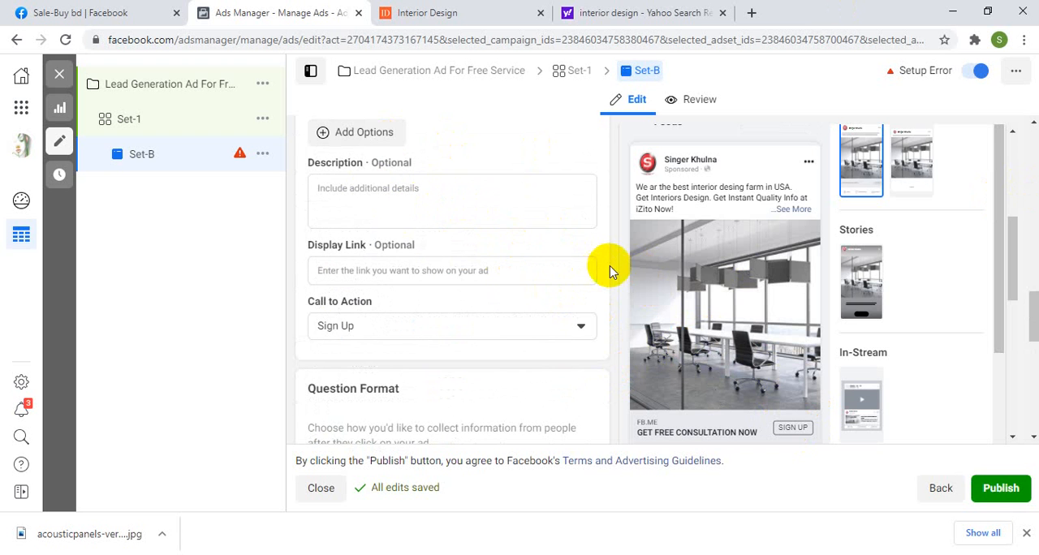
{"action": "scroll", "coordinate": [610, 268], "scroll_direction": "down", "scroll_amount": 3}
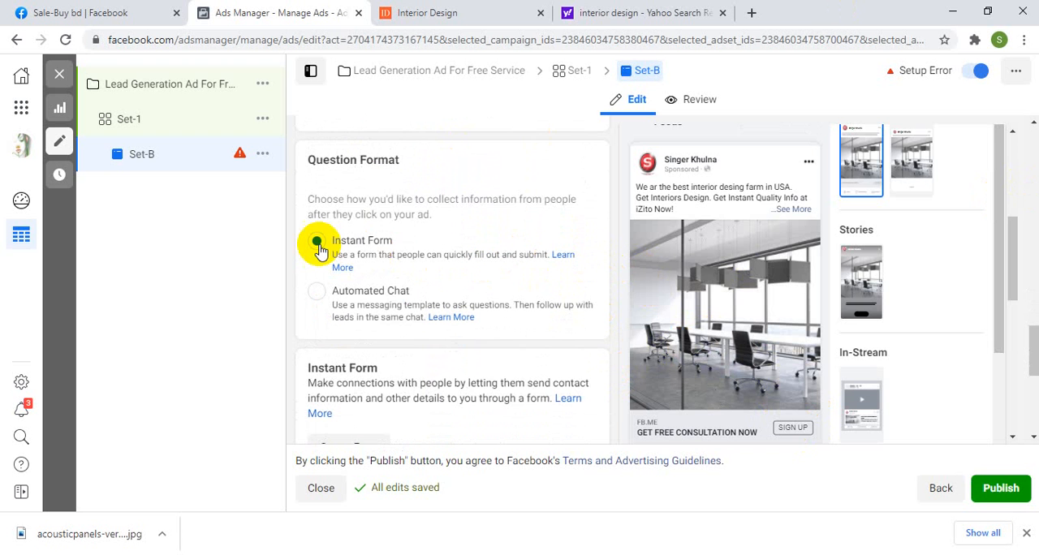
{"action": "scroll", "coordinate": [378, 238], "scroll_direction": "down", "scroll_amount": 2}
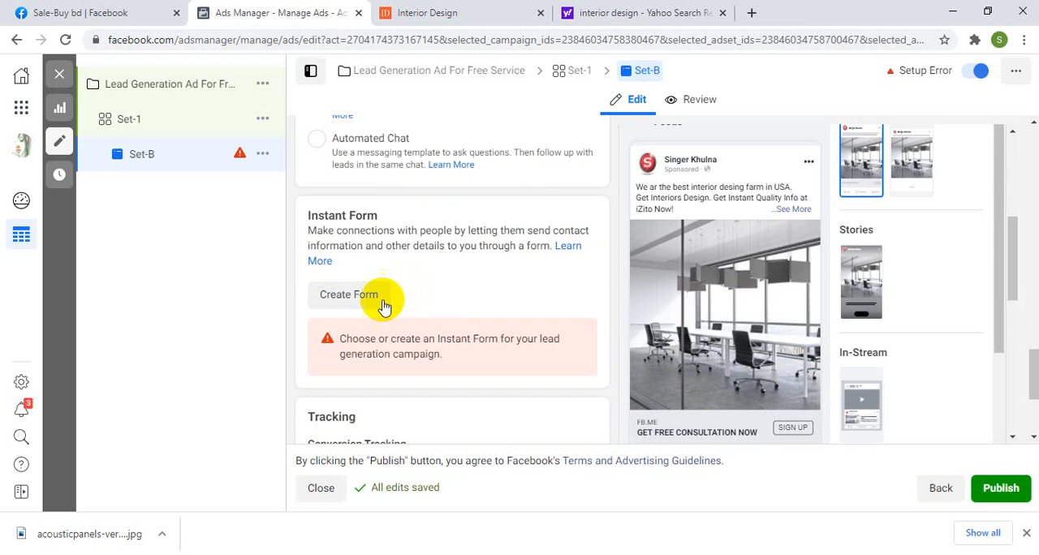
{"action": "left_click", "coordinate": [358, 298]}
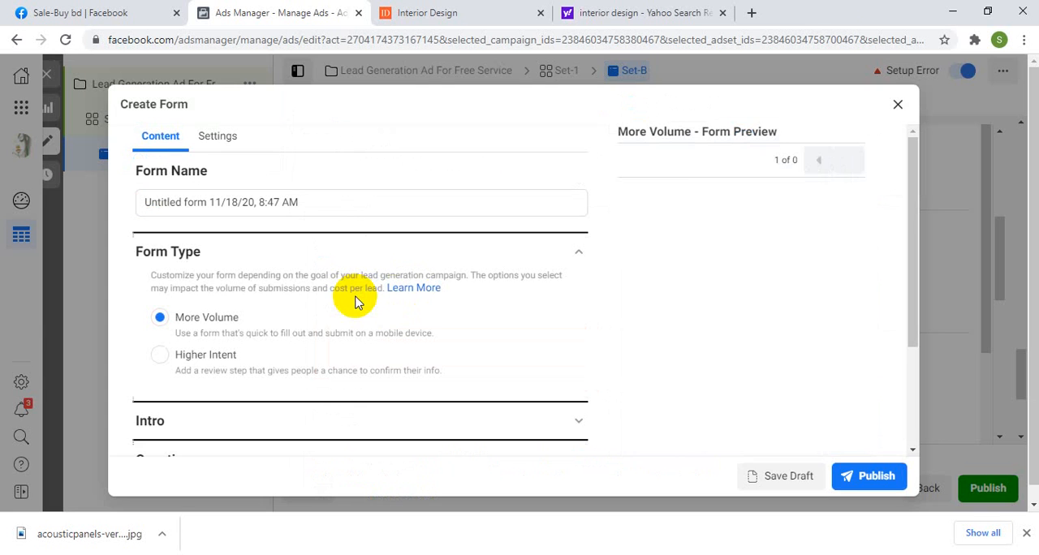
{"action": "left_click", "coordinate": [568, 259]}
{"action": "scroll", "coordinate": [527, 264], "scroll_direction": "down", "scroll_amount": 1}
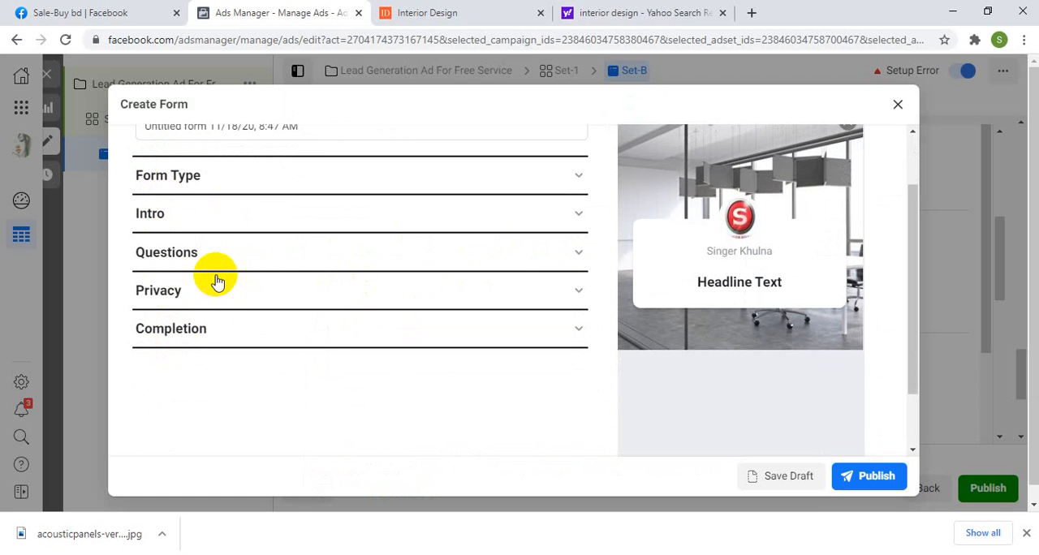
{"action": "scroll", "coordinate": [216, 281], "scroll_direction": "up", "scroll_amount": 1}
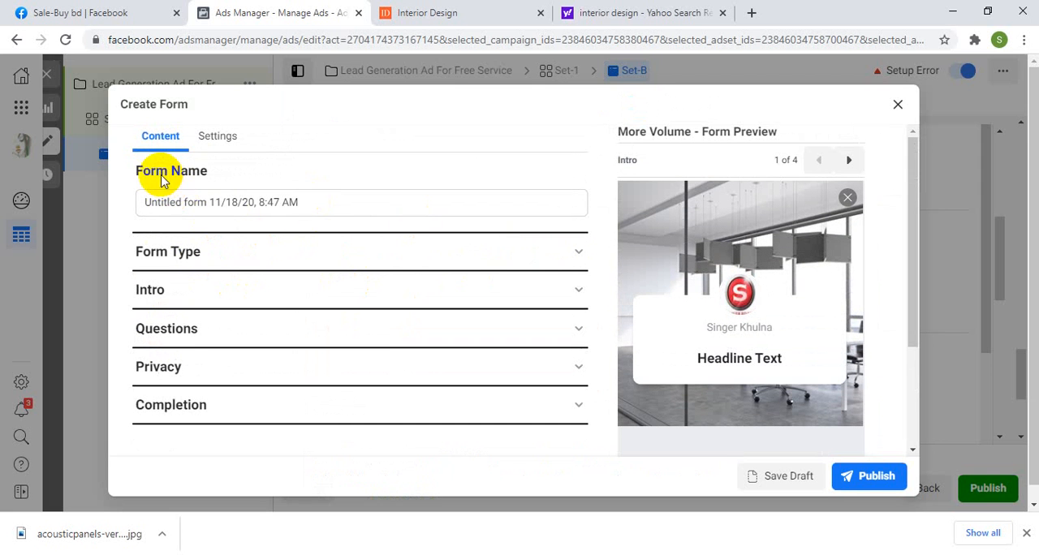
Step: Replace the default form name with "Lead Form For Interior Design"
{"action": "left_click", "coordinate": [320, 207]}
{"action": "left_click_drag", "start_coordinate": [320, 206], "coordinate": [144, 209]}
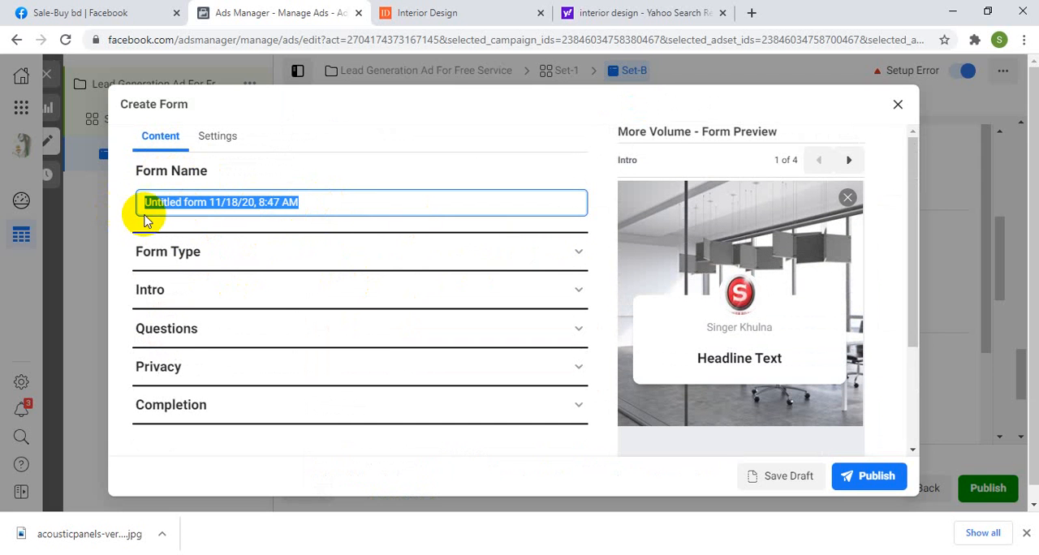
{"action": "key", "text": "BackSpace"}
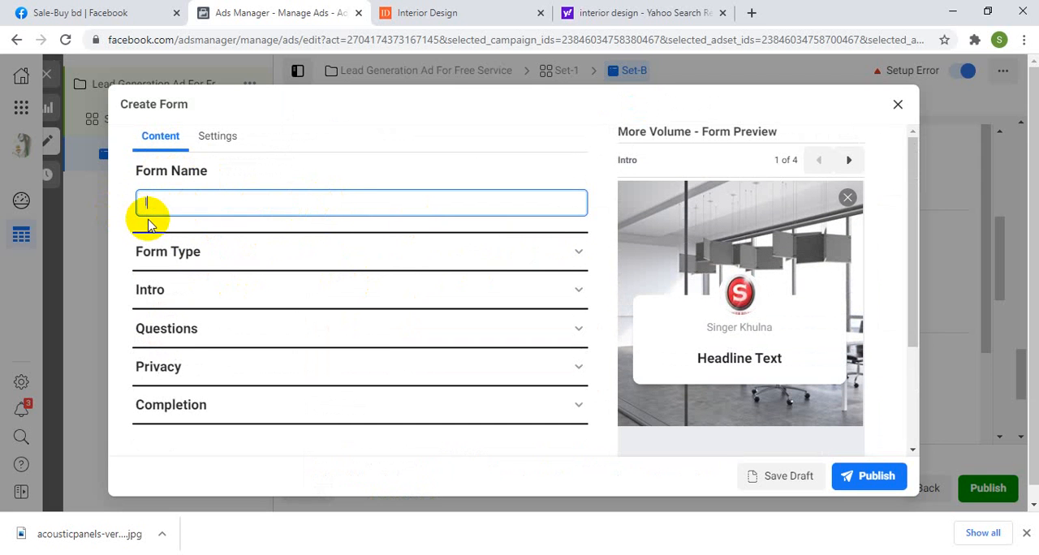
{"action": "key", "text": "BackSpace"}
{"action": "key", "text": "BackSpace"}
{"action": "key", "text": "BackSpace"}
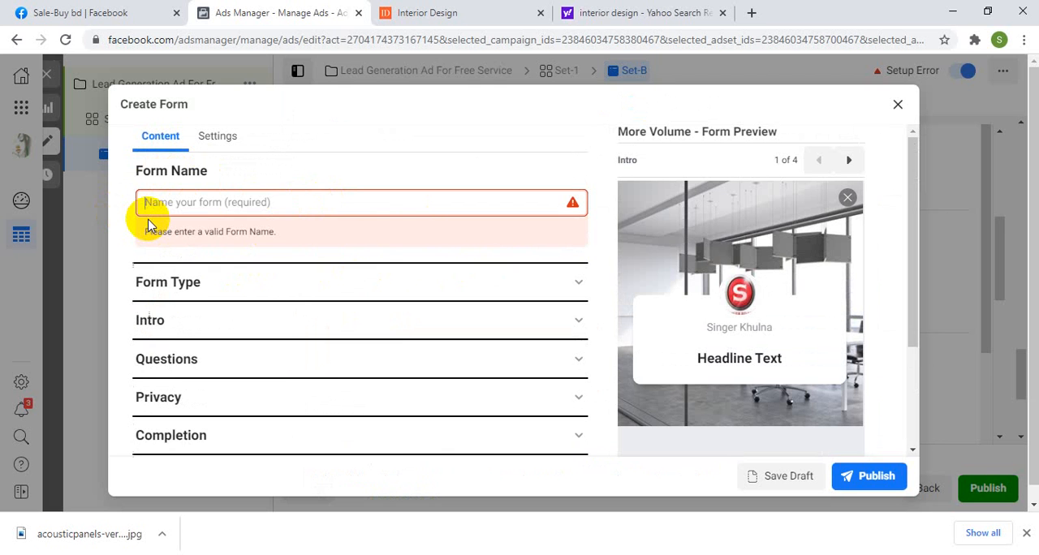
{"action": "type", "text": "Lead Form For Interior Design"}
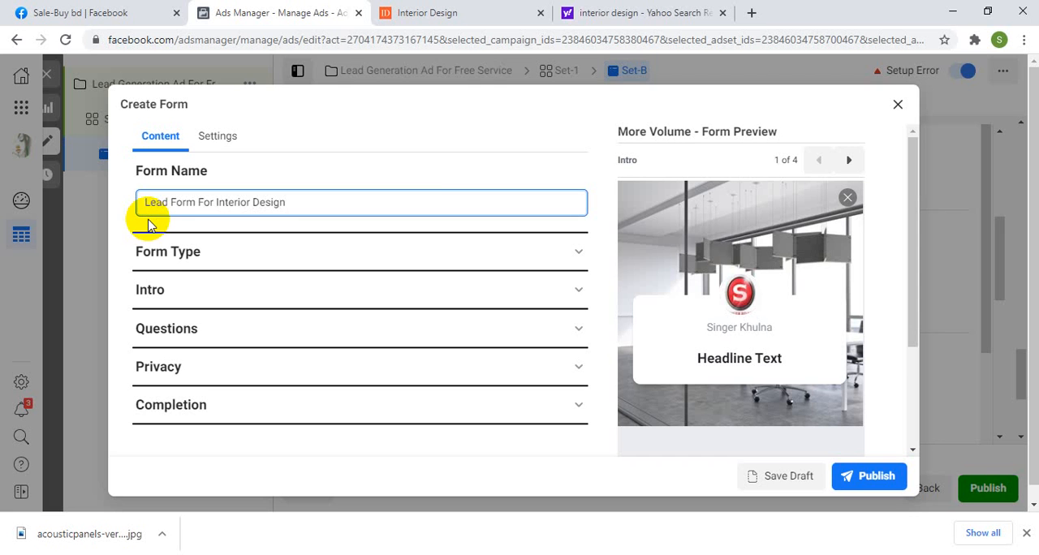
{"action": "left_click", "coordinate": [607, 225]}
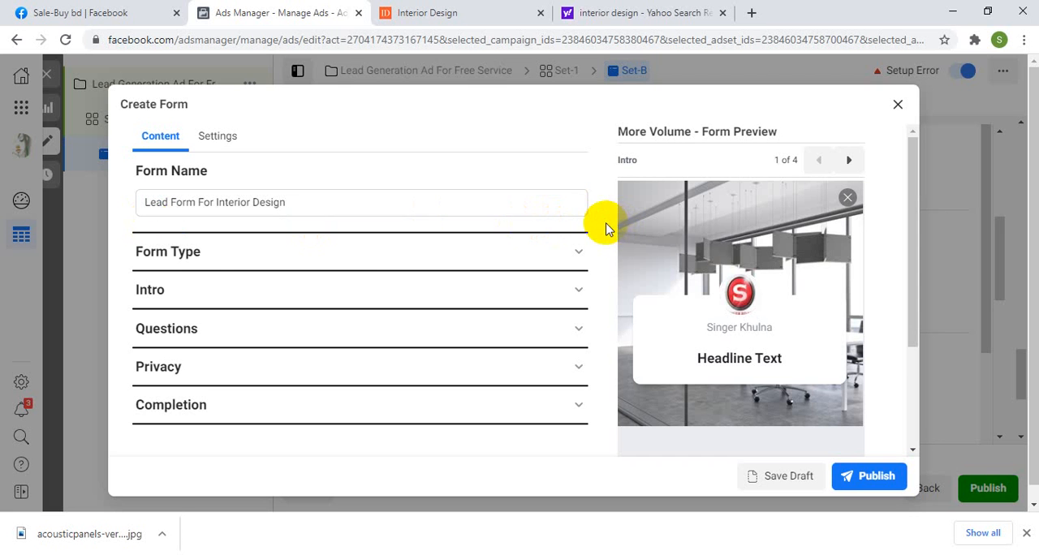
Step: Review the form type options of the lead form and collapse that section again
{"action": "left_click", "coordinate": [182, 252]}
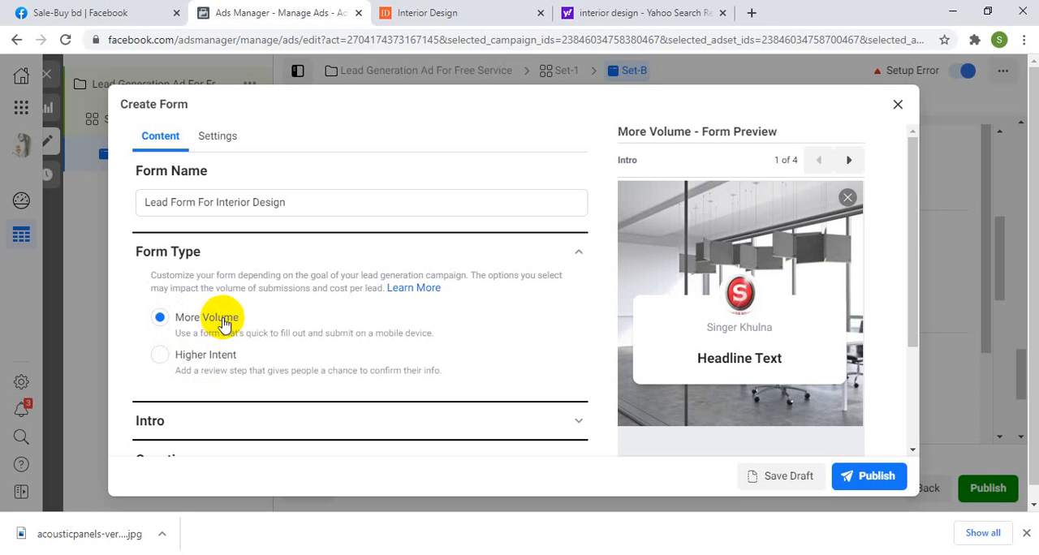
{"action": "left_click", "coordinate": [570, 256]}
{"action": "scroll", "coordinate": [394, 290], "scroll_direction": "down", "scroll_amount": 1}
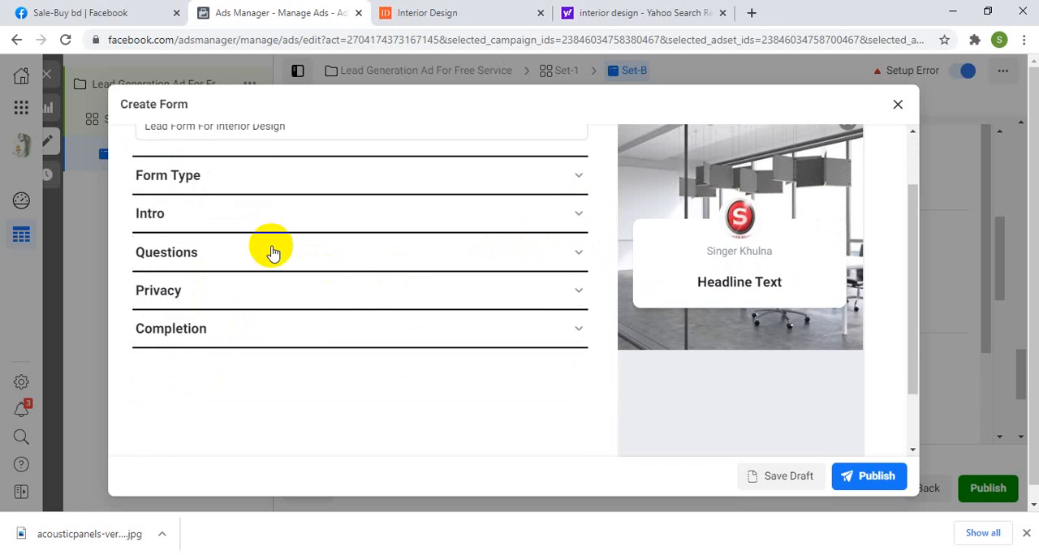
{"action": "scroll", "coordinate": [274, 249], "scroll_direction": "up", "scroll_amount": 1}
{"action": "left_click", "coordinate": [207, 252]}
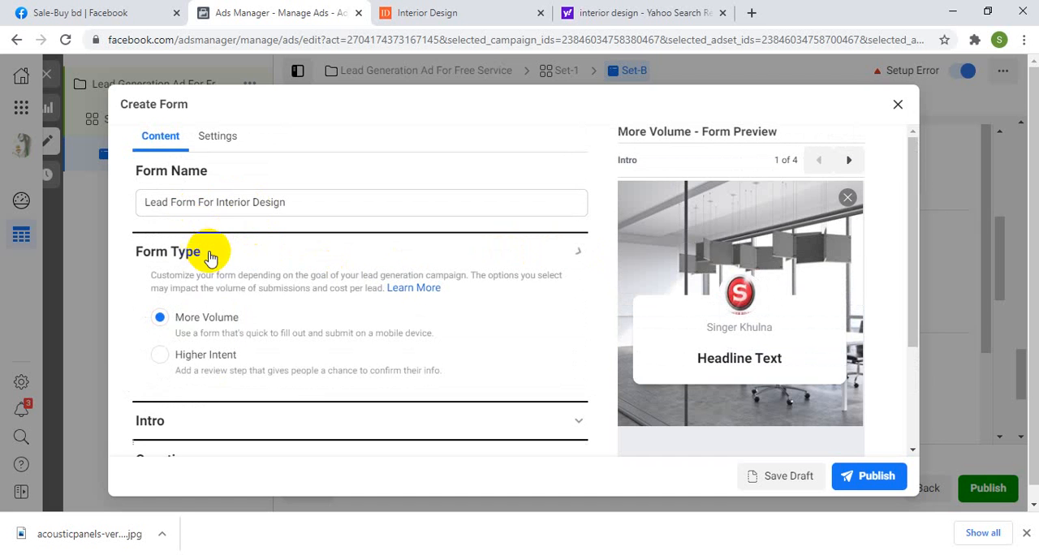
{"action": "left_click", "coordinate": [578, 253]}
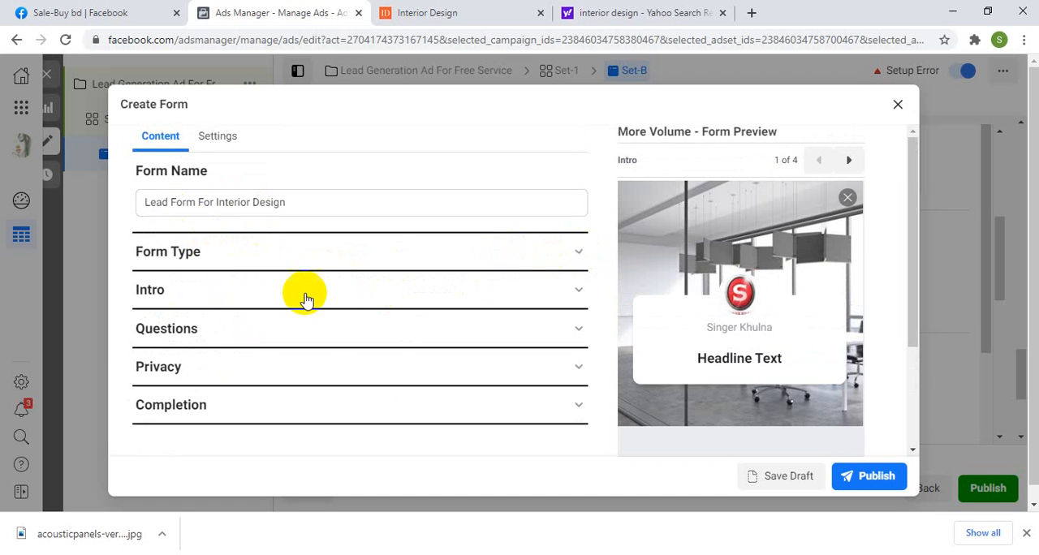
Step: Expand the form's intro section to show its background image and greeting settings
{"action": "left_click", "coordinate": [243, 297]}
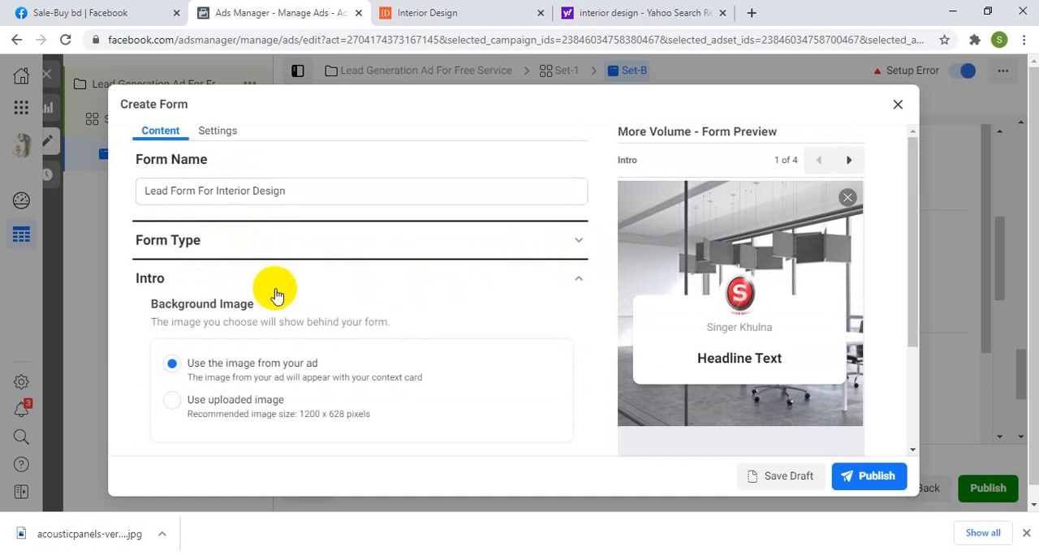
{"action": "scroll", "coordinate": [274, 295], "scroll_direction": "down", "scroll_amount": 1}
{"action": "scroll", "coordinate": [305, 300], "scroll_direction": "down", "scroll_amount": 1}
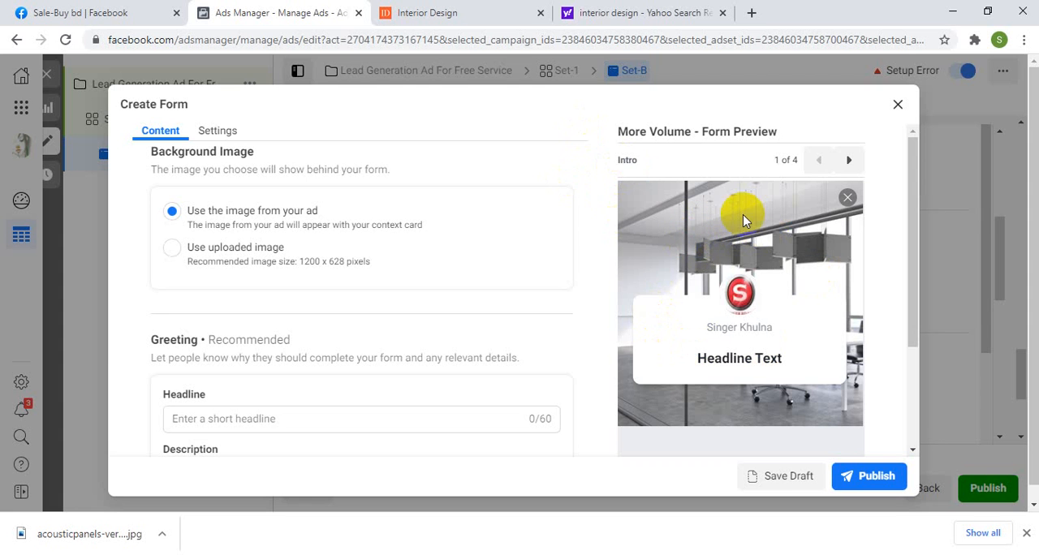
Step: Switch to the Interior Design website and snip the blue banner area around its "INTERIOR DESIGN" logo with Snipping Tool
{"action": "left_click", "coordinate": [650, 16]}
{"action": "left_click", "coordinate": [430, 15]}
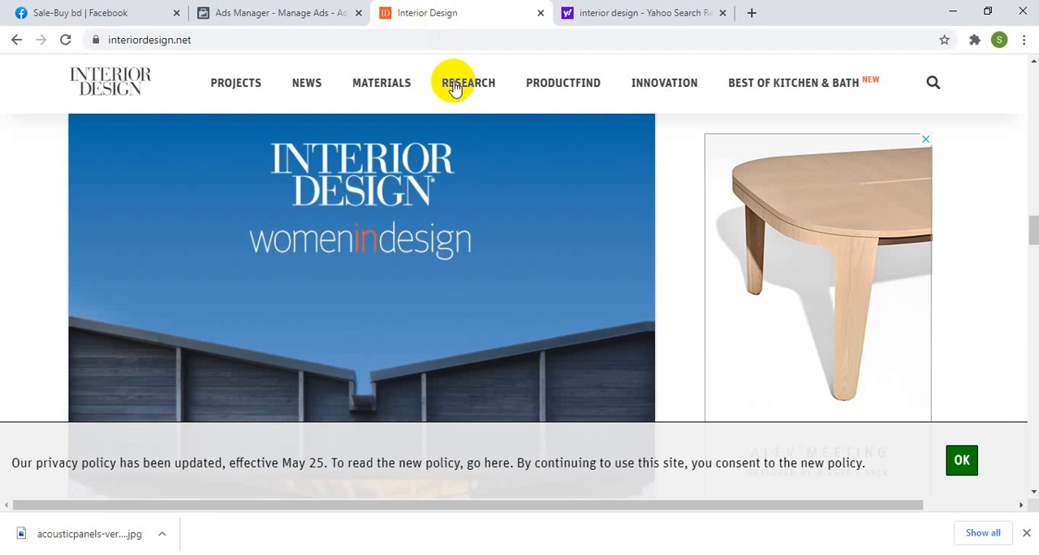
{"action": "scroll", "coordinate": [524, 276], "scroll_direction": "up", "scroll_amount": 1}
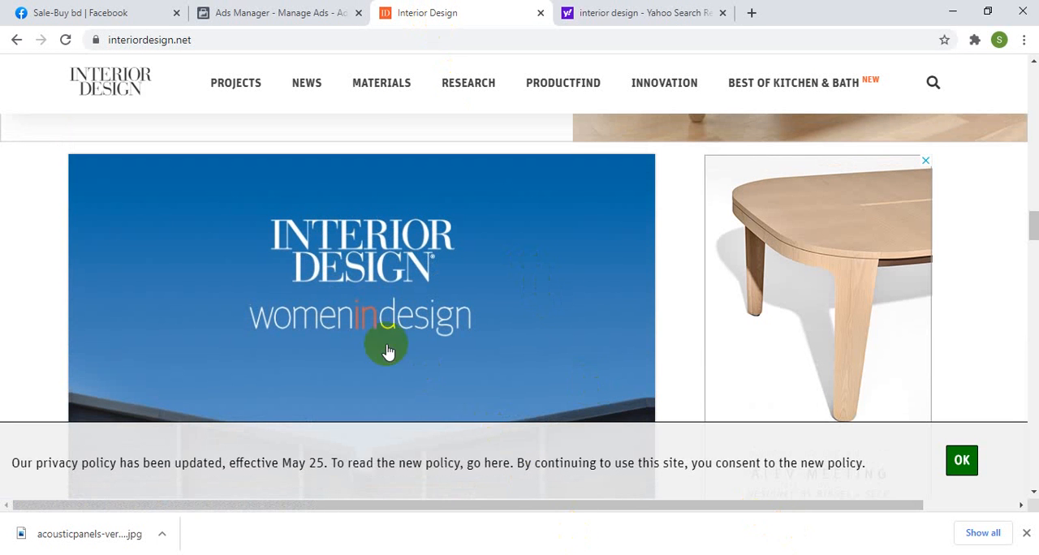
{"action": "left_click", "coordinate": [217, 554]}
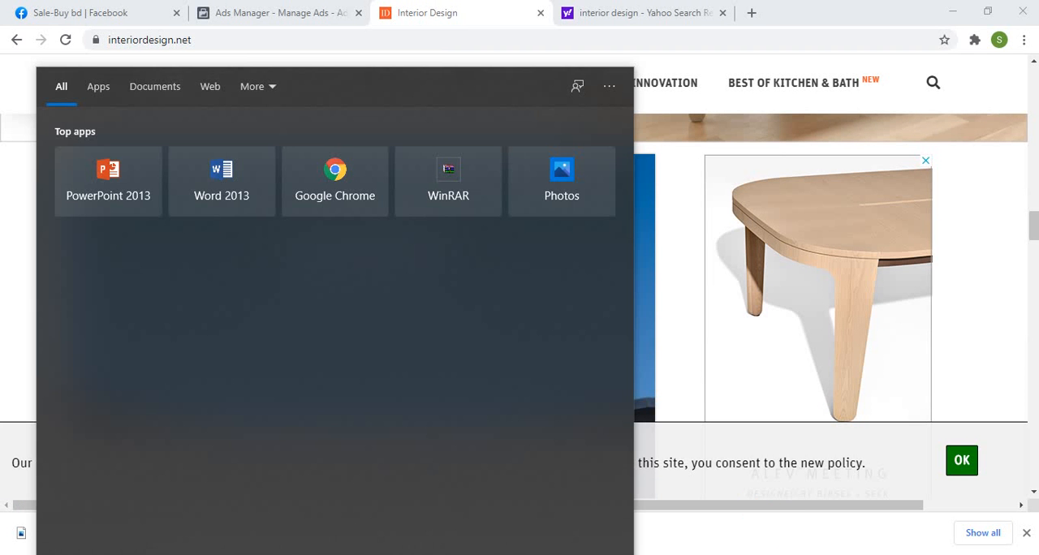
{"action": "type", "text": "sni"}
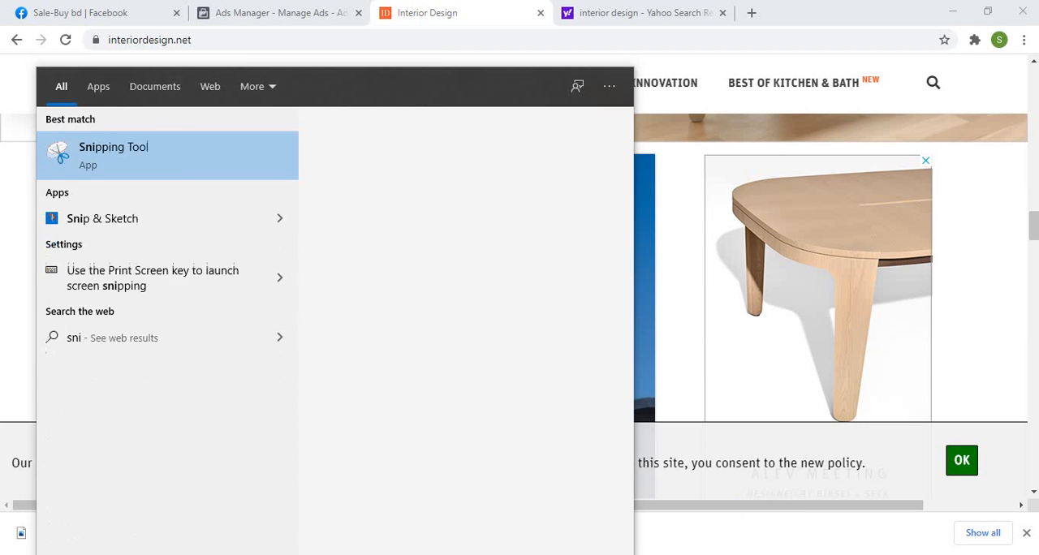
{"action": "left_click", "coordinate": [116, 163]}
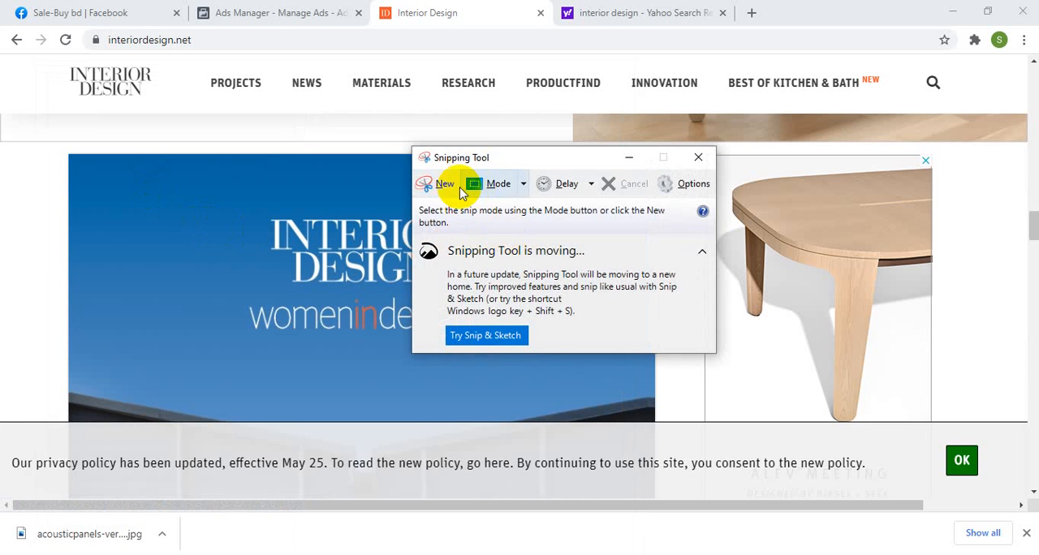
{"action": "left_click", "coordinate": [447, 185]}
{"action": "left_click_drag", "start_coordinate": [129, 156], "coordinate": [597, 299]}
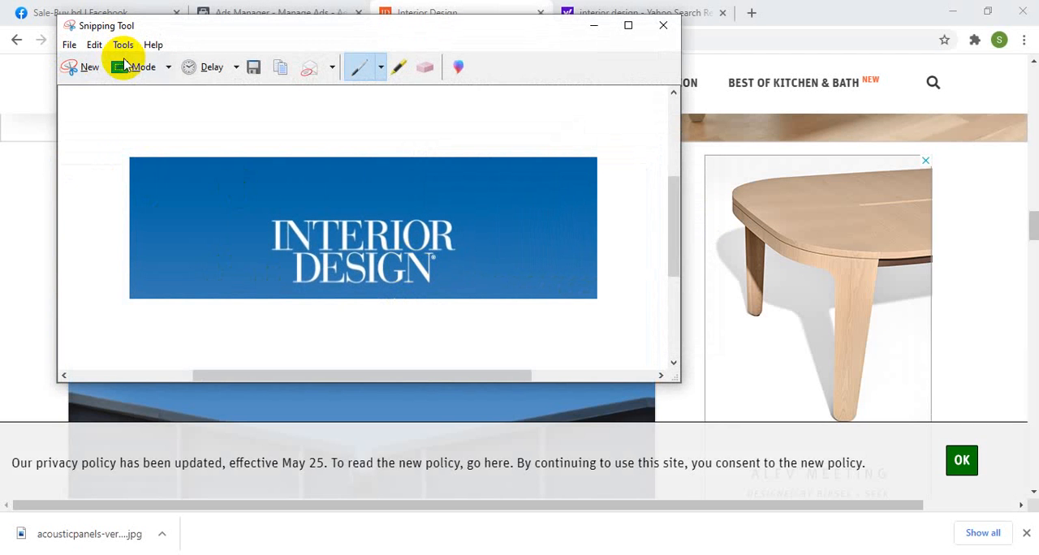
Step: Save the snip to the Desktop as a PNG named "Capture" and close Snipping Tool
{"action": "left_click", "coordinate": [254, 66]}
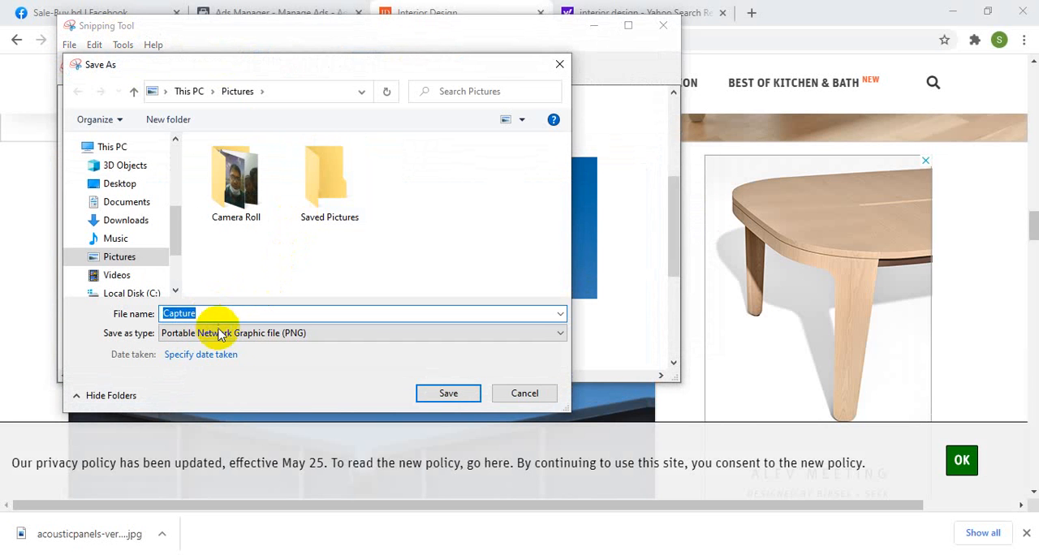
{"action": "left_click", "coordinate": [120, 185]}
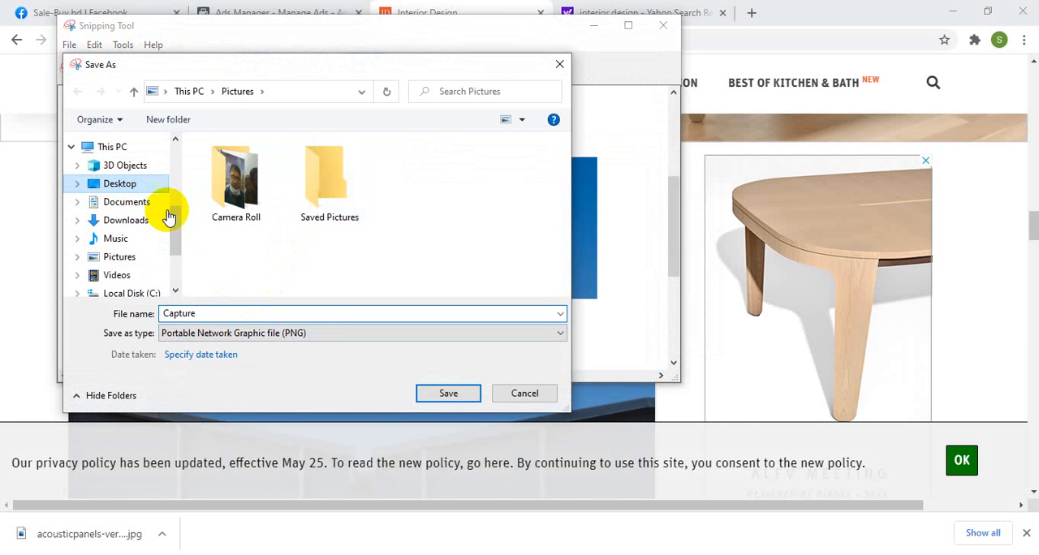
{"action": "left_click", "coordinate": [446, 394]}
{"action": "left_click", "coordinate": [662, 25]}
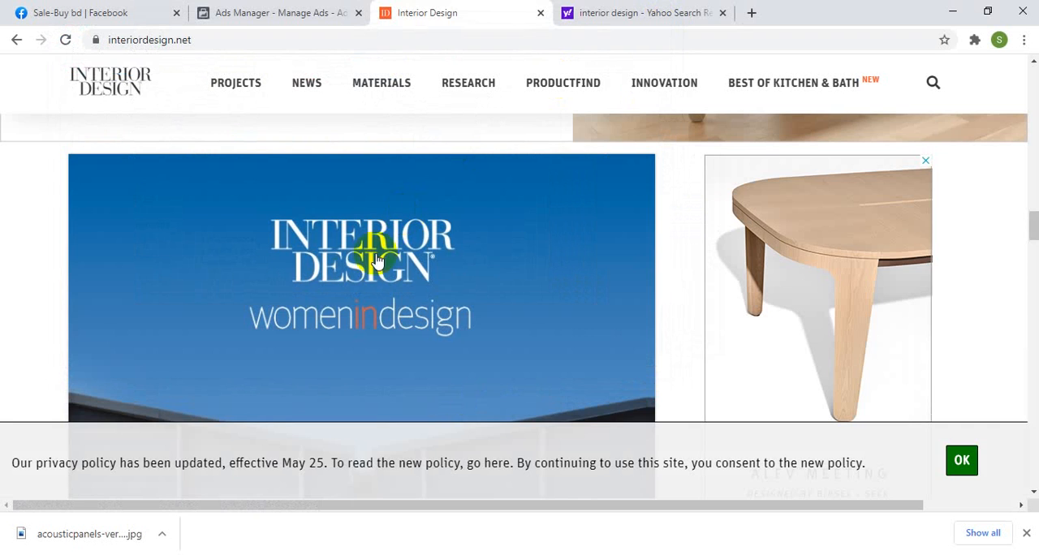
Step: Back in Ads Manager, set the form's background to an uploaded image, using the Capture file from the Desktop
{"action": "left_click", "coordinate": [260, 14]}
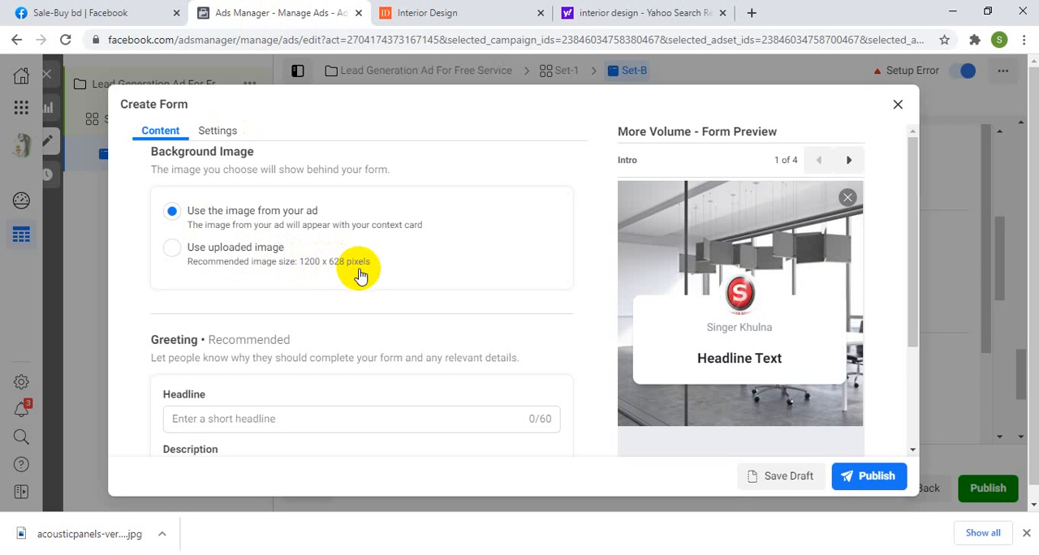
{"action": "left_click", "coordinate": [213, 254]}
{"action": "left_click", "coordinate": [225, 300]}
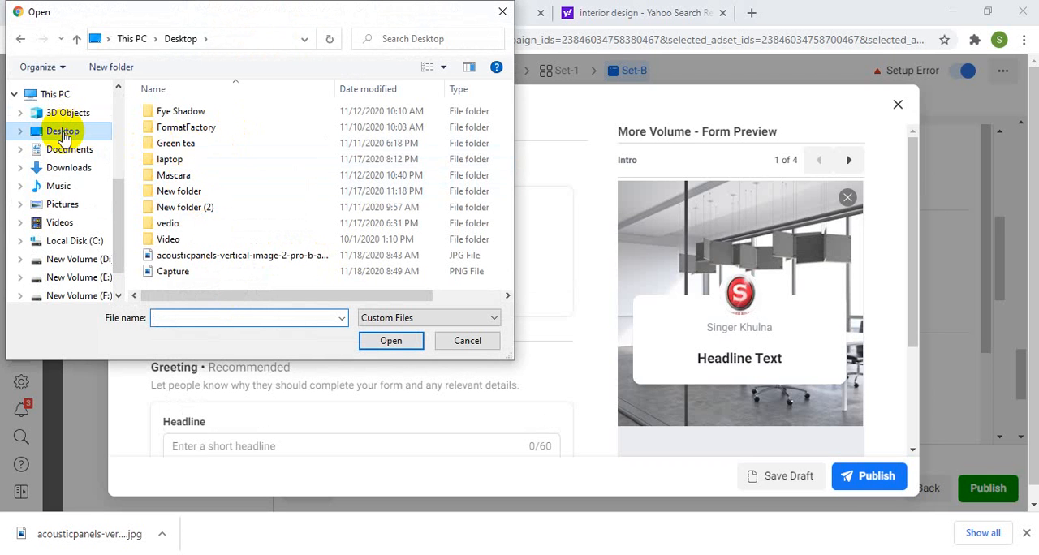
{"action": "double_click", "coordinate": [173, 272]}
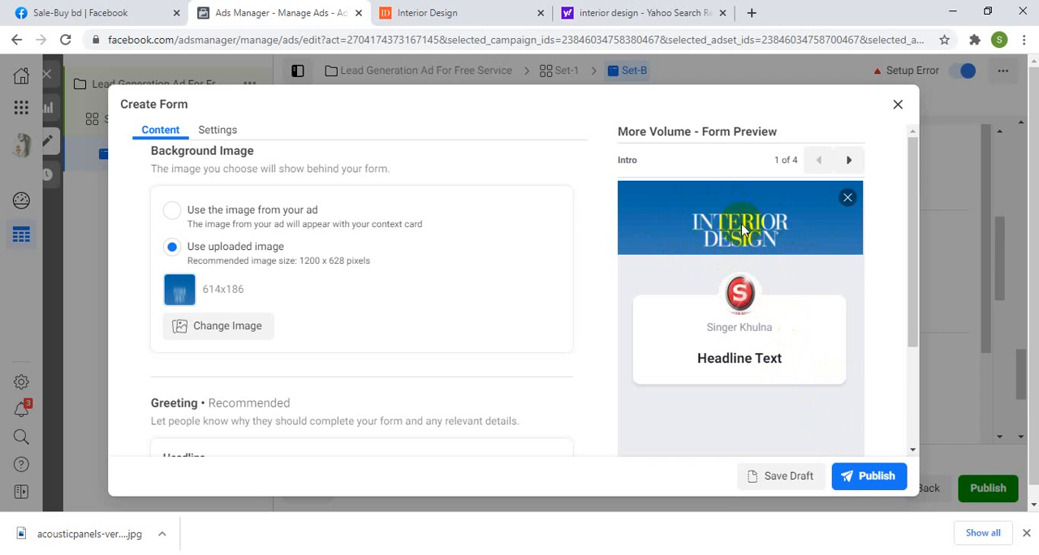
Step: Enter "Get Our Free Consultation" as the greeting headline of the lead form
{"action": "scroll", "coordinate": [302, 314], "scroll_direction": "down", "scroll_amount": 2}
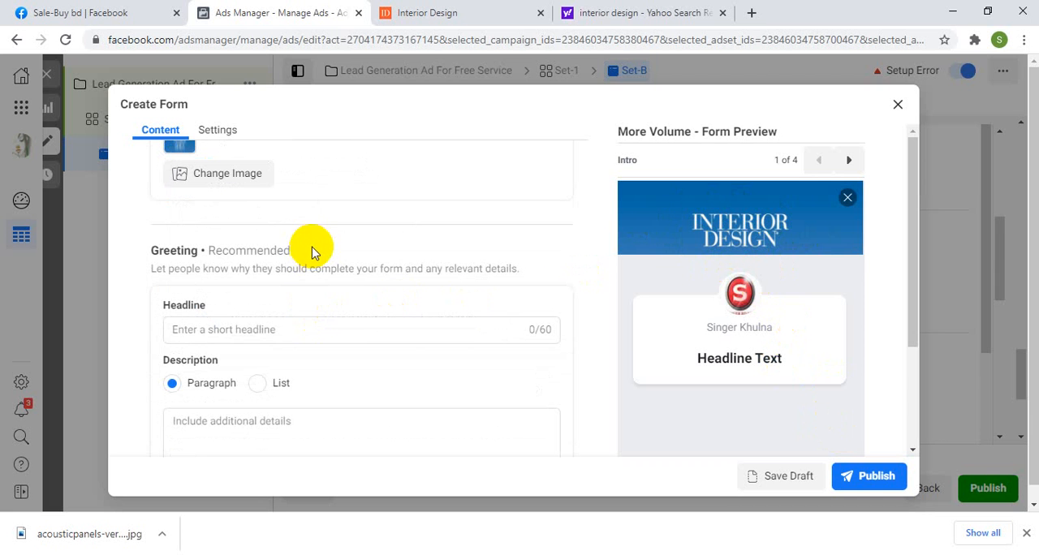
{"action": "left_click", "coordinate": [207, 327]}
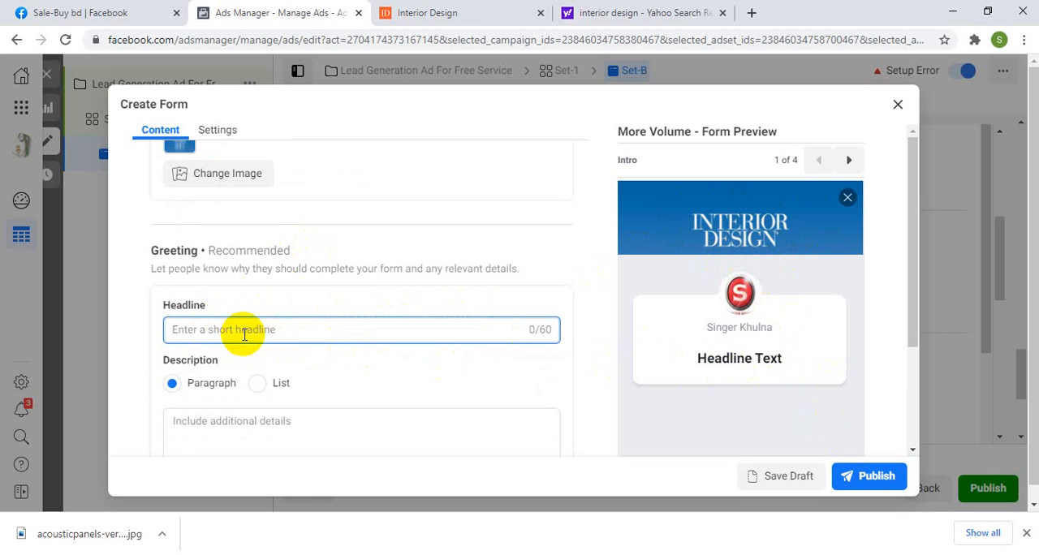
{"action": "type", "text": "Get Our Free Co"}
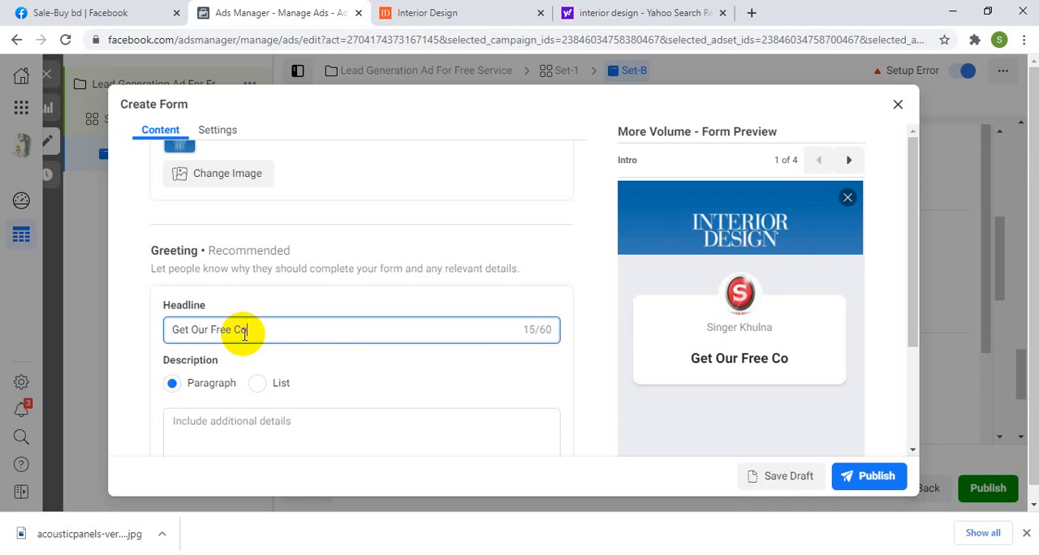
{"action": "type", "text": "nsul"}
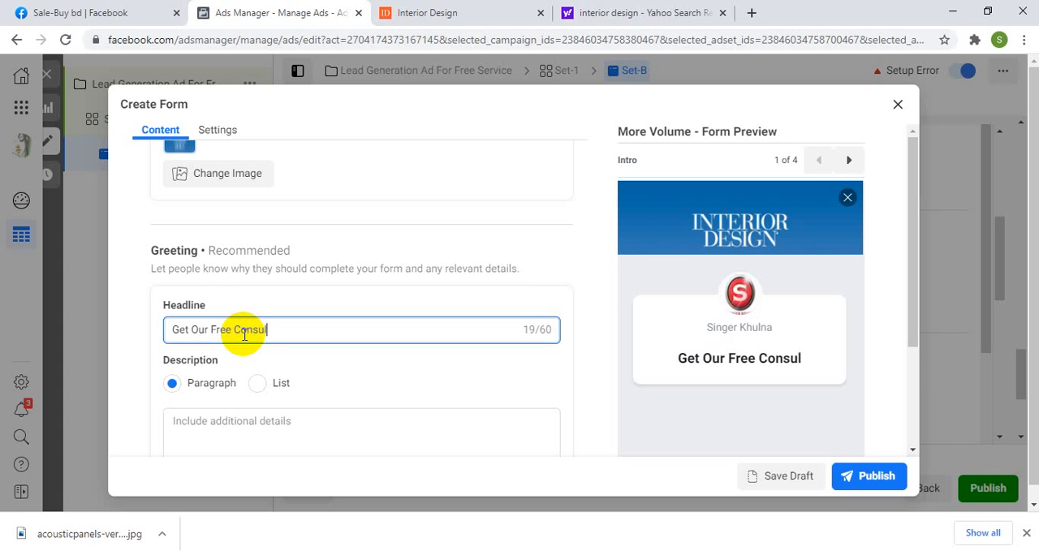
{"action": "type", "text": "tation"}
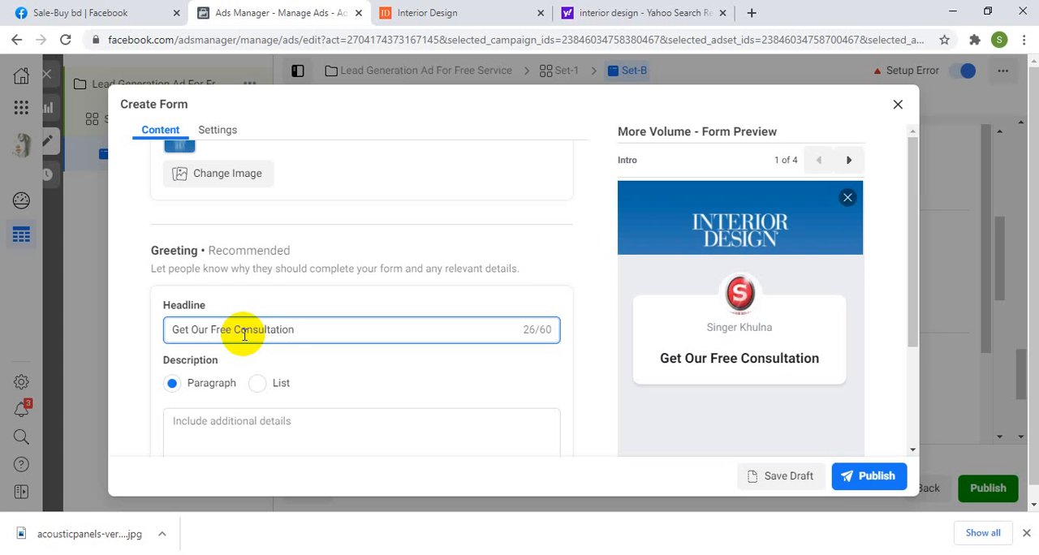
Step: Enter "From Our Expert Team" as the greeting's paragraph description
{"action": "scroll", "coordinate": [223, 389], "scroll_direction": "down", "scroll_amount": 1}
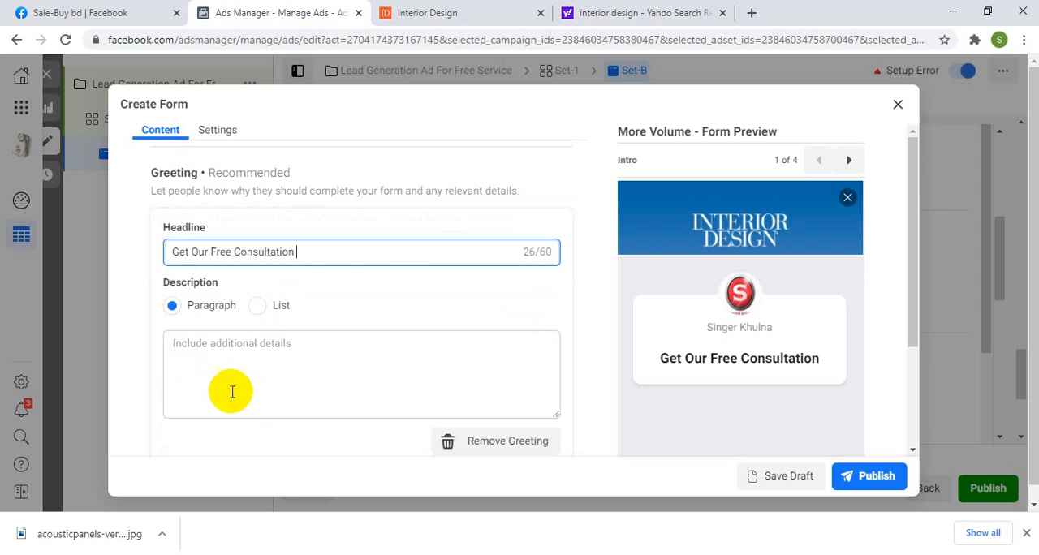
{"action": "left_click", "coordinate": [210, 349]}
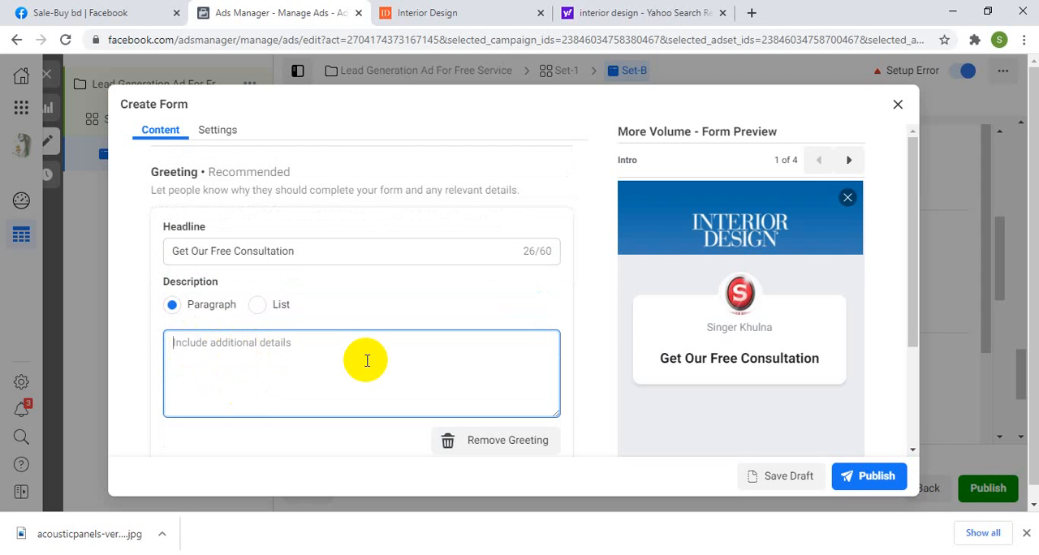
{"action": "type", "text": "jjjjj"}
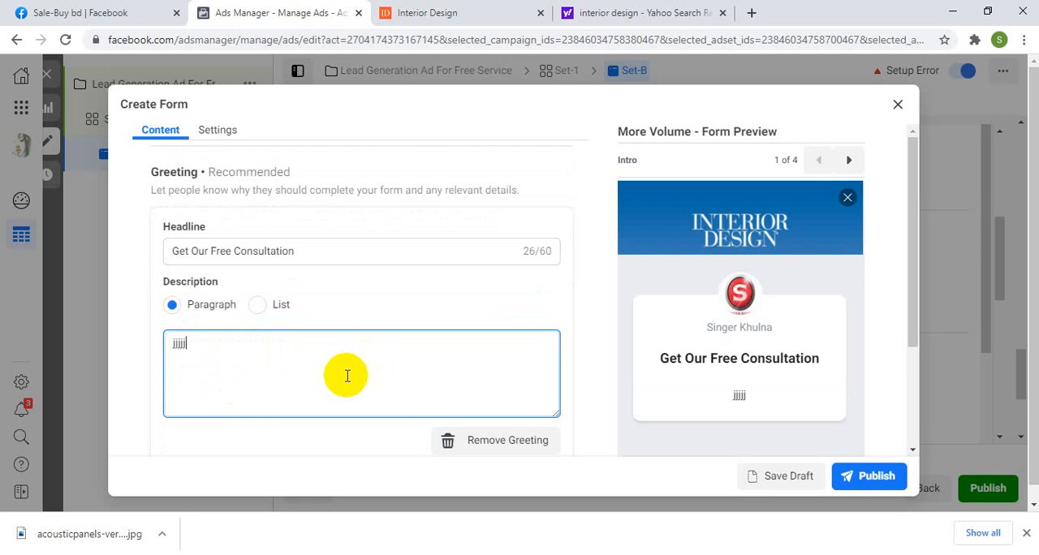
{"action": "key", "text": "BackSpace"}
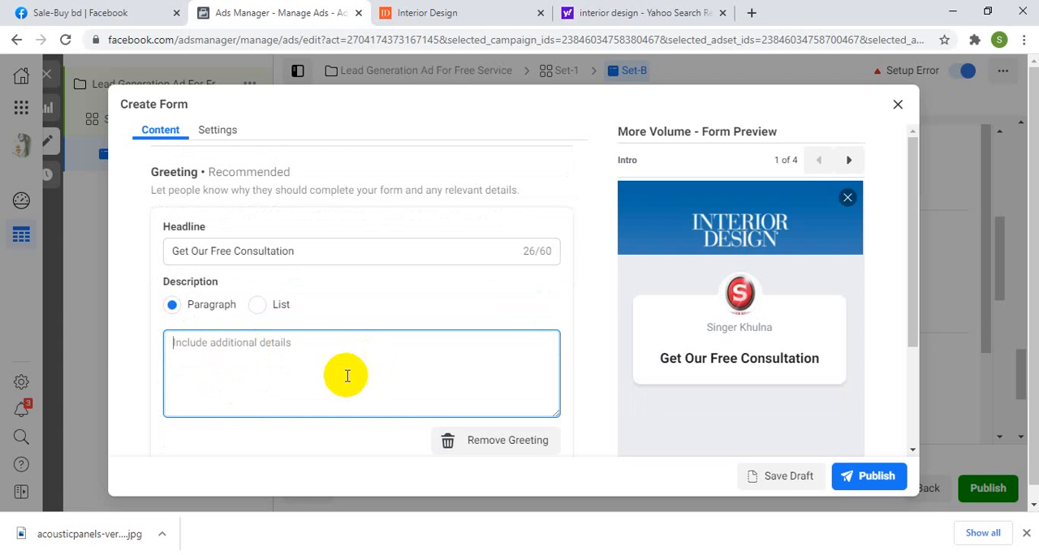
{"action": "type", "text": "Pl"}
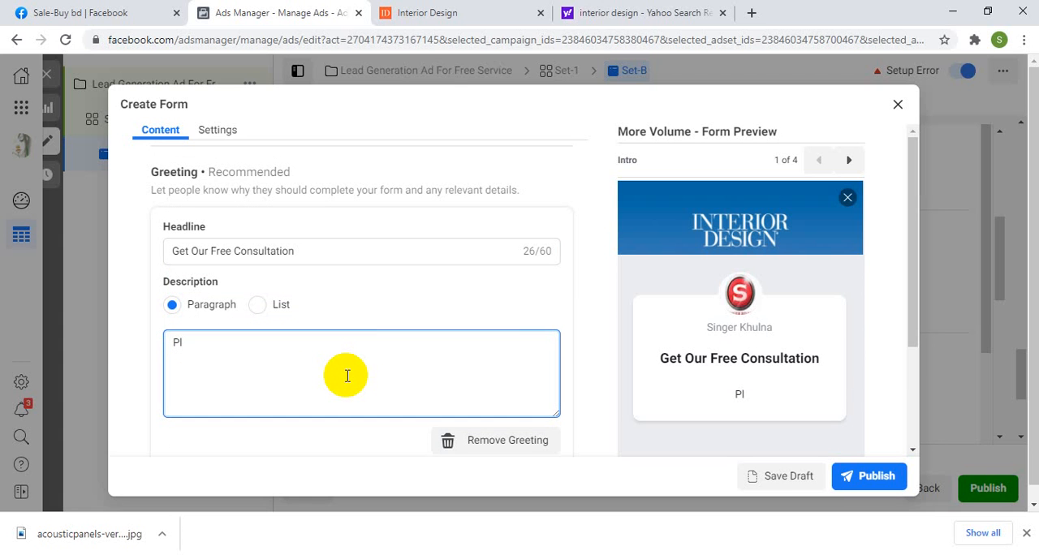
{"action": "key", "text": "BackSpace"}
{"action": "key", "text": "BackSpace"}
{"action": "type", "text": "From Our Expert Team"}
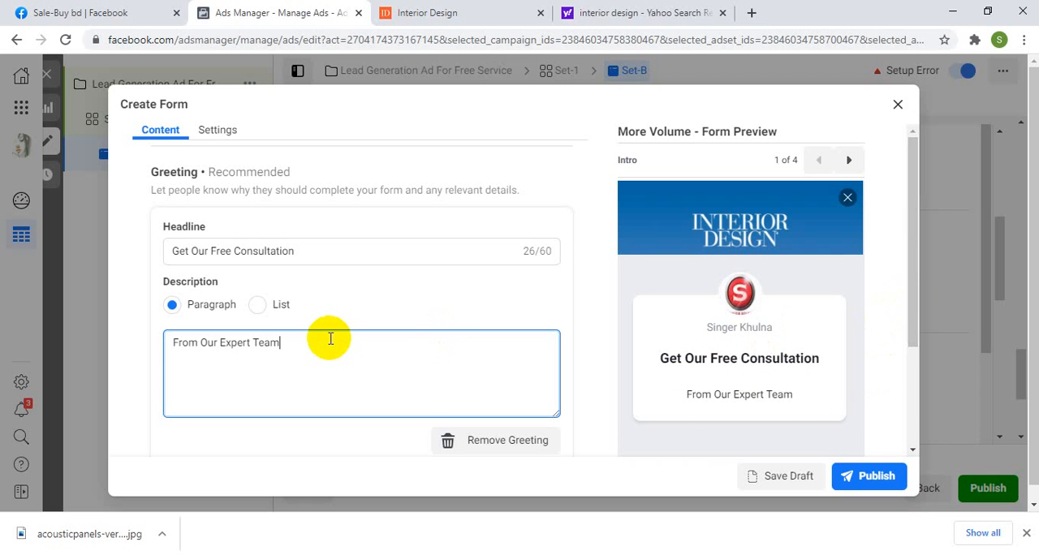
Step: Collapse the form's intro section and expand the questions section to review its custom and prefill questions
{"action": "scroll", "coordinate": [332, 339], "scroll_direction": "down", "scroll_amount": 2}
{"action": "scroll", "coordinate": [453, 277], "scroll_direction": "up", "scroll_amount": 1}
{"action": "scroll", "coordinate": [455, 280], "scroll_direction": "up", "scroll_amount": 4}
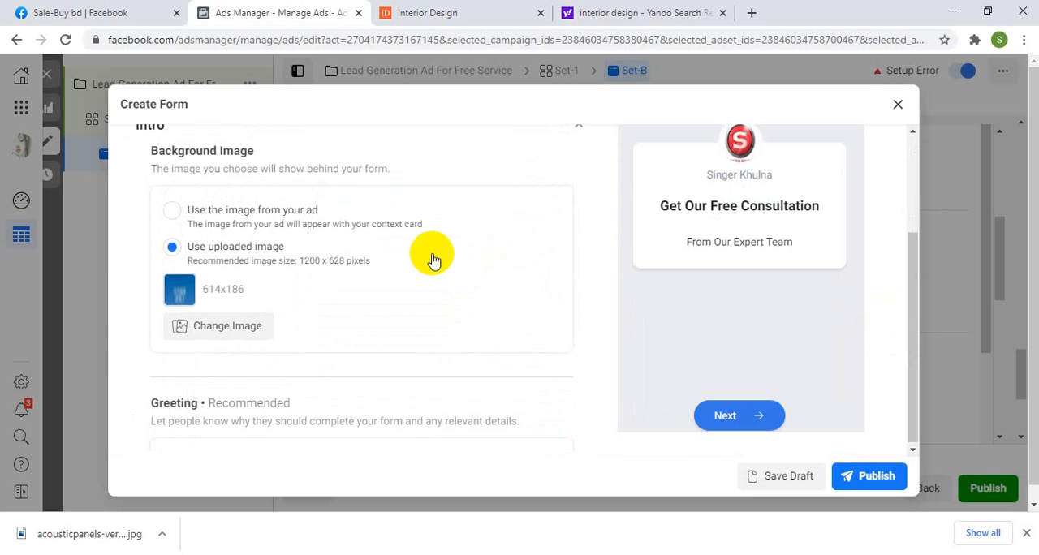
{"action": "scroll", "coordinate": [538, 190], "scroll_direction": "up", "scroll_amount": 3}
{"action": "left_click", "coordinate": [577, 280]}
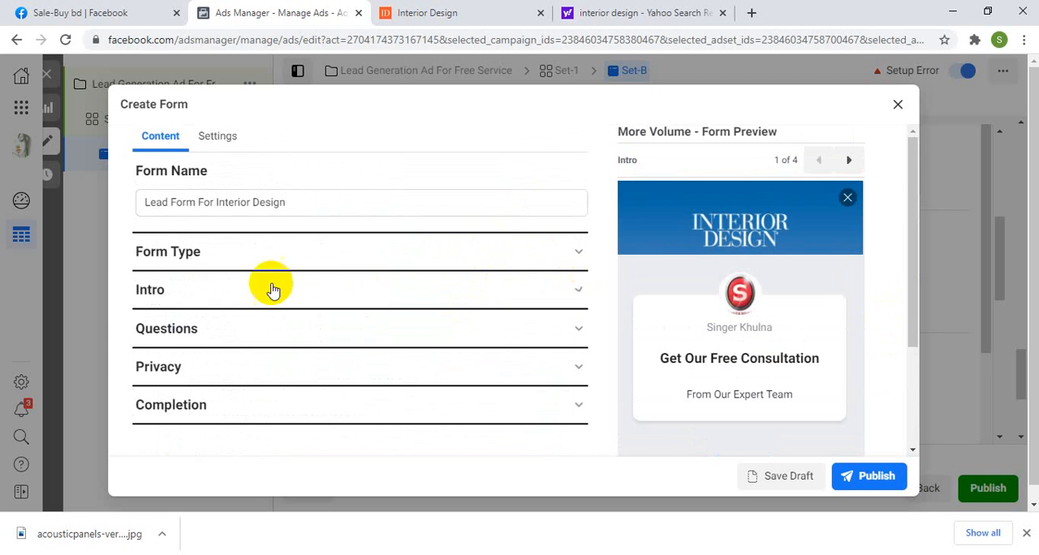
{"action": "scroll", "coordinate": [311, 283], "scroll_direction": "down", "scroll_amount": 1}
{"action": "left_click", "coordinate": [211, 258]}
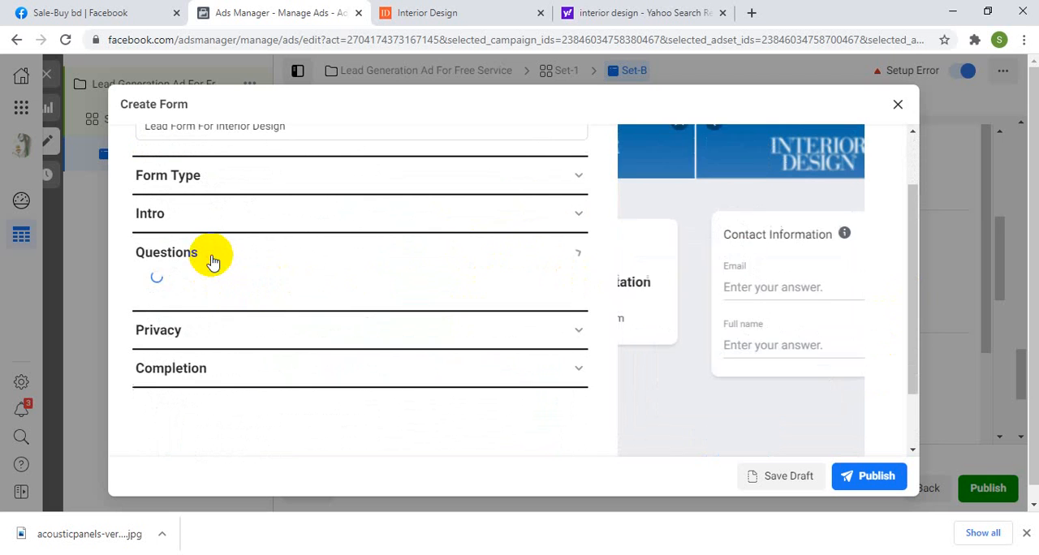
{"action": "scroll", "coordinate": [276, 276], "scroll_direction": "down", "scroll_amount": 1}
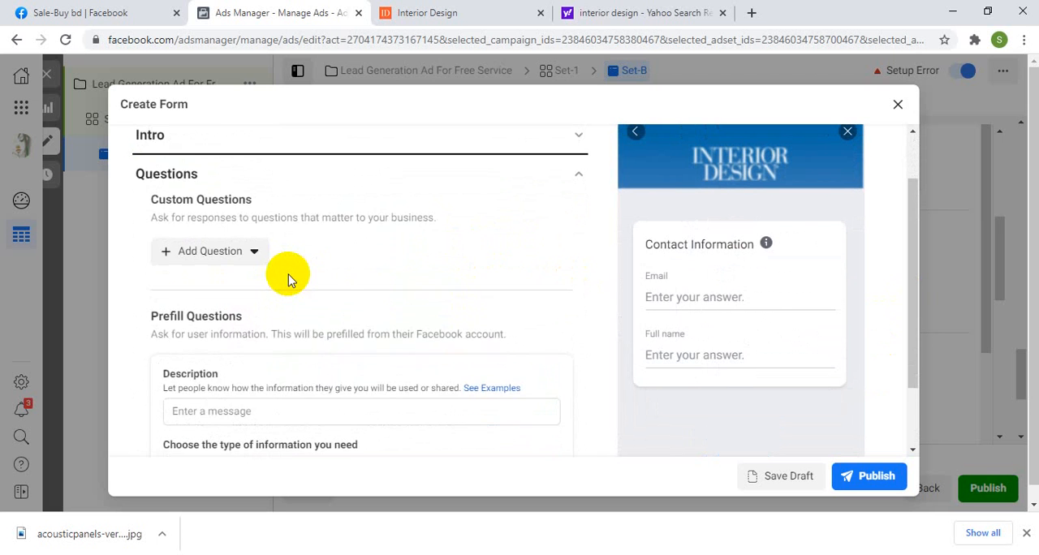
{"action": "scroll", "coordinate": [288, 277], "scroll_direction": "down", "scroll_amount": 2}
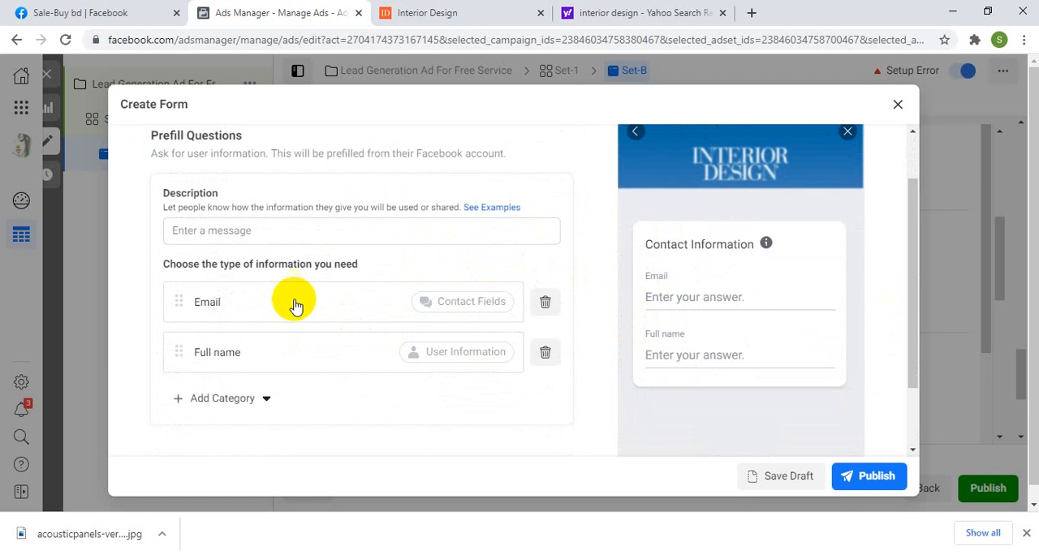
{"action": "scroll", "coordinate": [271, 282], "scroll_direction": "up", "scroll_amount": 2}
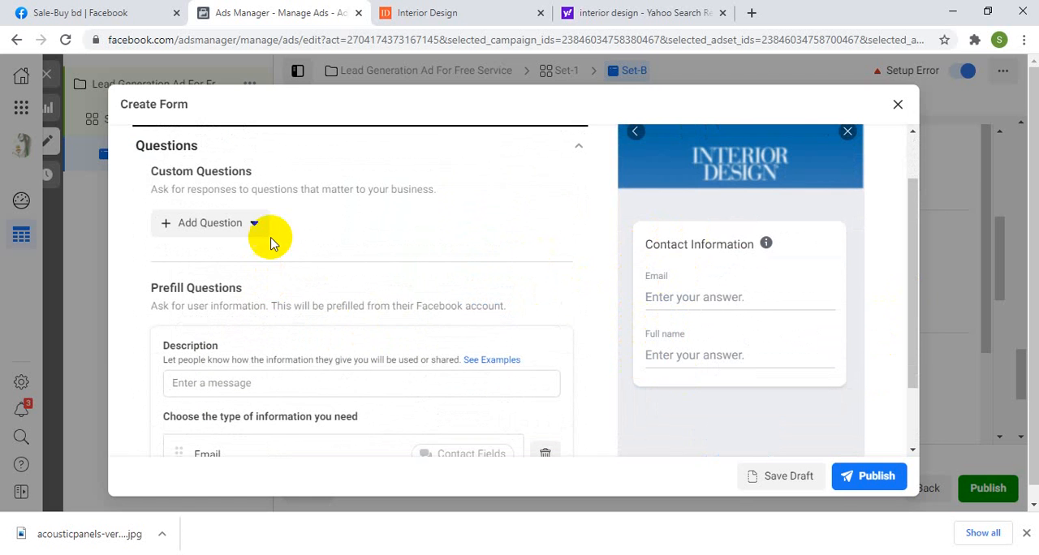
{"action": "left_click", "coordinate": [253, 226]}
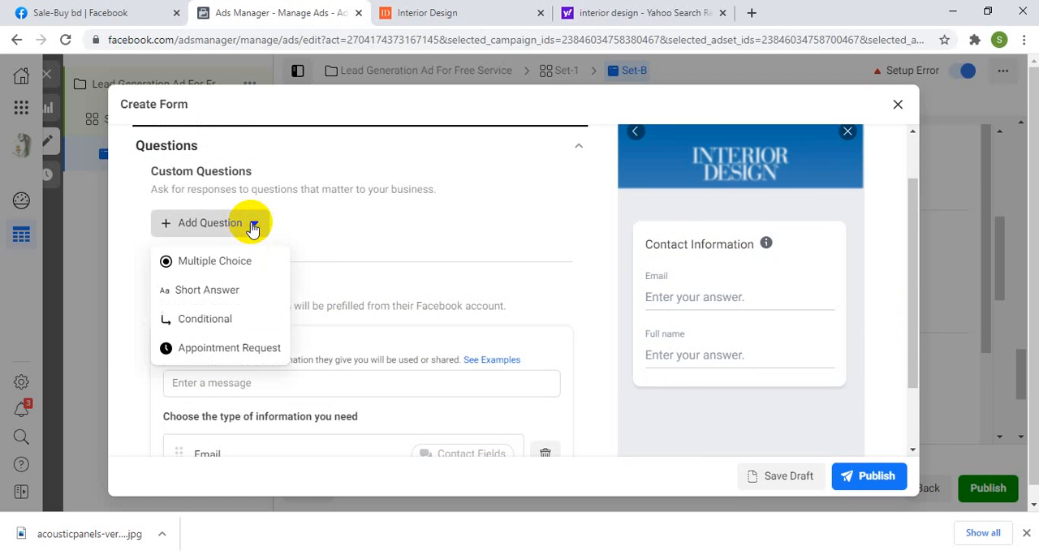
{"action": "left_click", "coordinate": [205, 261]}
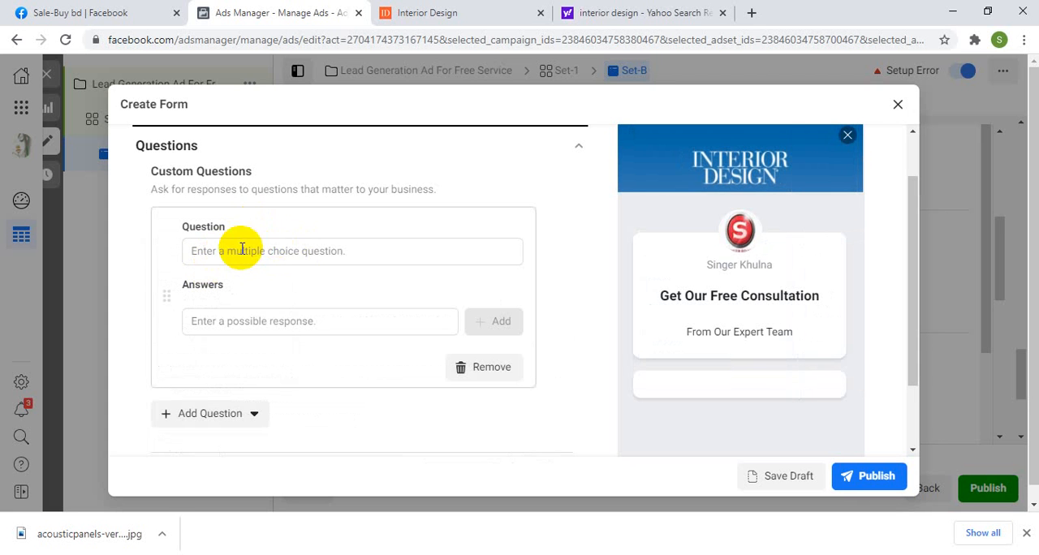
{"action": "scroll", "coordinate": [235, 248], "scroll_direction": "up", "scroll_amount": 2}
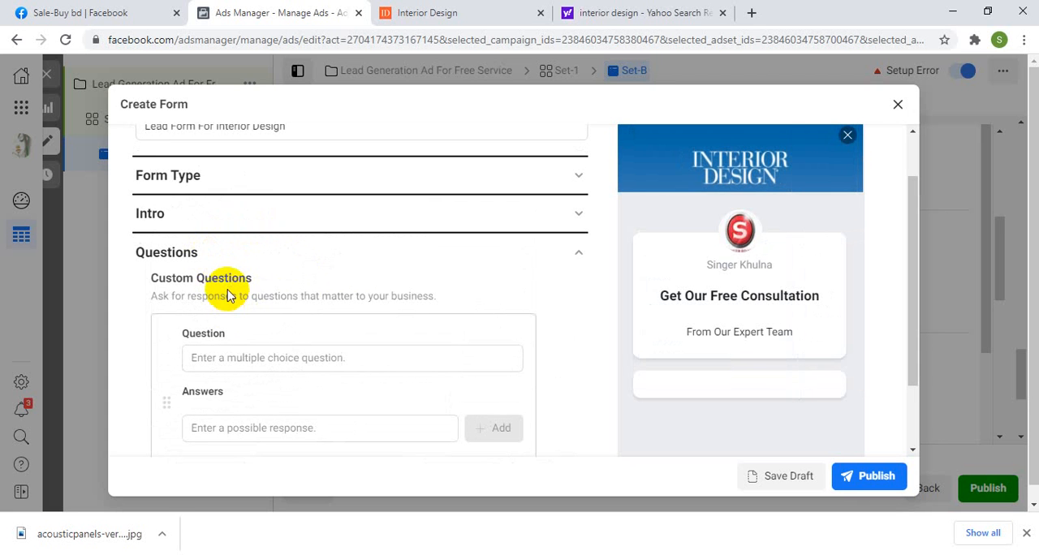
{"action": "scroll", "coordinate": [221, 291], "scroll_direction": "down", "scroll_amount": 2}
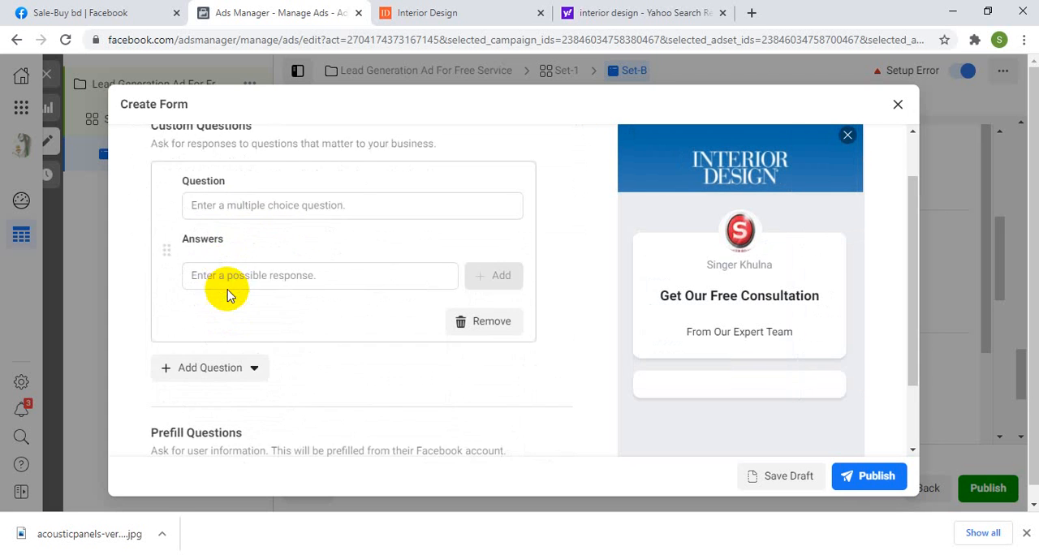
{"action": "left_click", "coordinate": [486, 322]}
Step: Try out a short answer custom question in the lead form and remove it again
{"action": "left_click", "coordinate": [247, 178]}
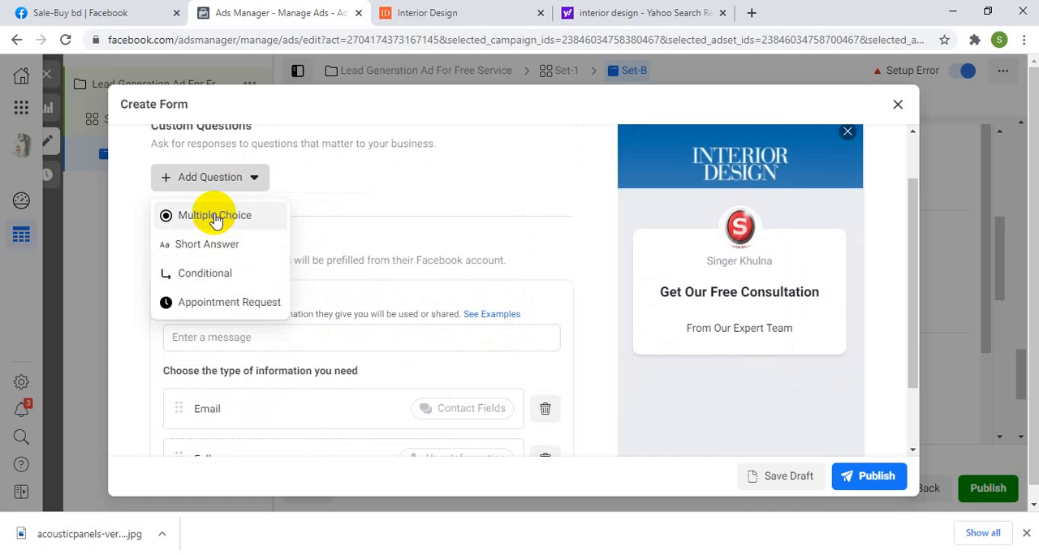
{"action": "left_click", "coordinate": [208, 244]}
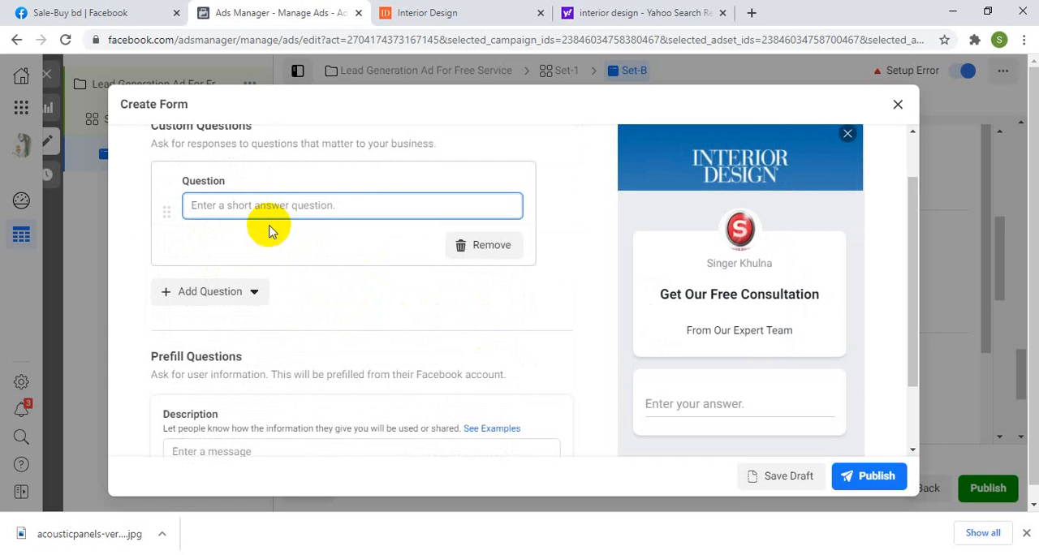
{"action": "scroll", "coordinate": [325, 268], "scroll_direction": "up", "scroll_amount": 2}
{"action": "scroll", "coordinate": [281, 333], "scroll_direction": "down", "scroll_amount": 1}
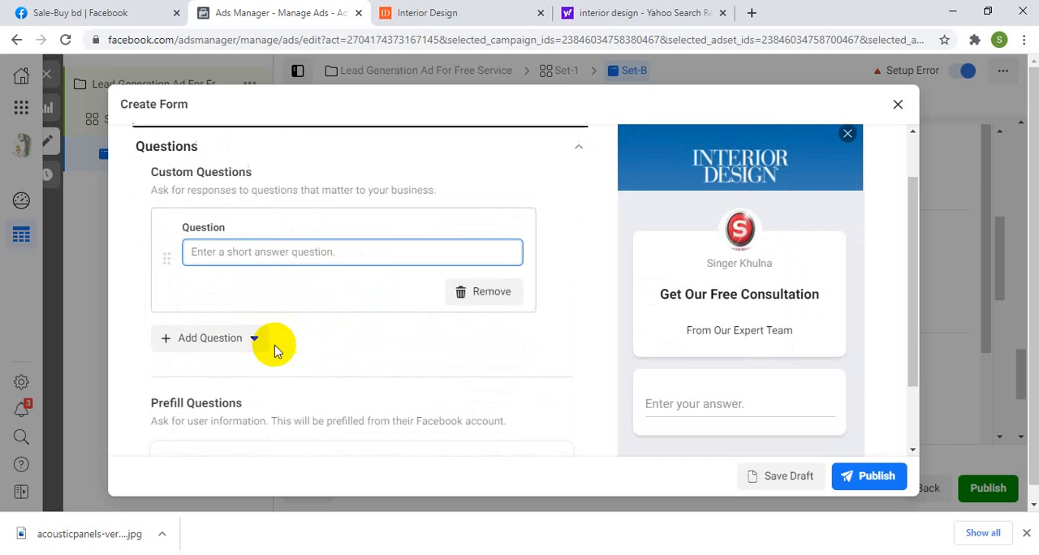
{"action": "scroll", "coordinate": [272, 341], "scroll_direction": "down", "scroll_amount": 1}
{"action": "scroll", "coordinate": [255, 306], "scroll_direction": "down", "scroll_amount": 2}
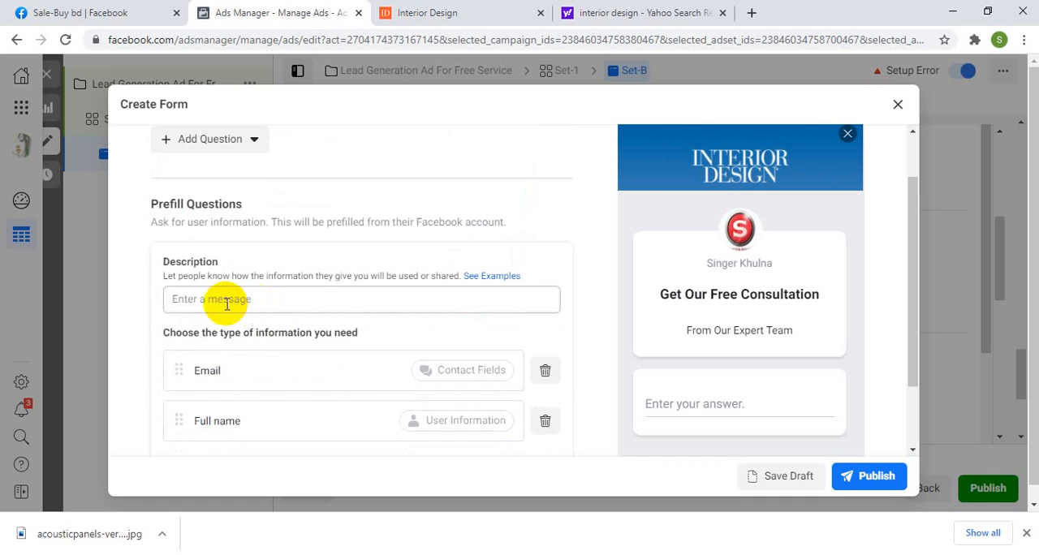
{"action": "scroll", "coordinate": [216, 301], "scroll_direction": "down", "scroll_amount": 1}
{"action": "scroll", "coordinate": [220, 302], "scroll_direction": "down", "scroll_amount": 1}
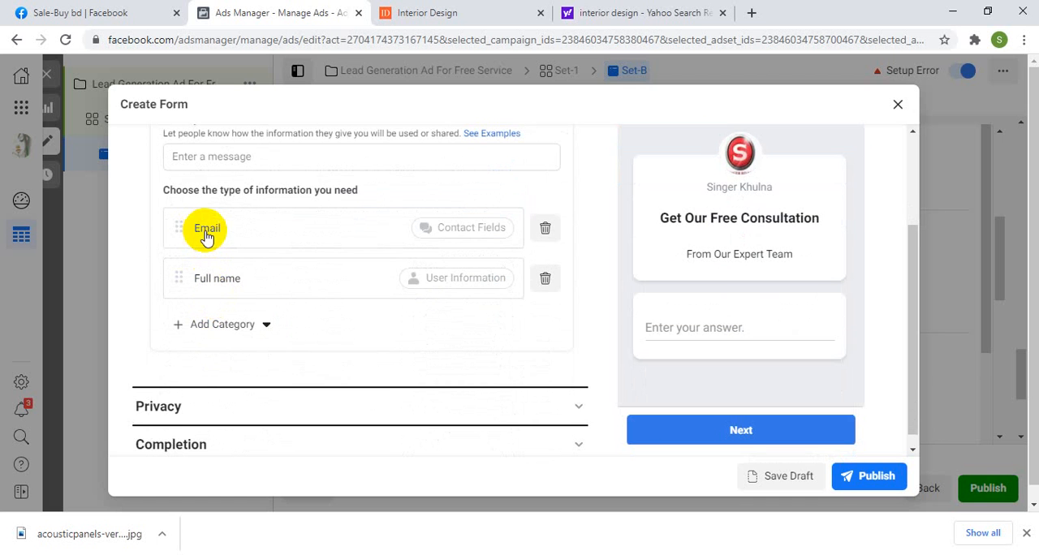
{"action": "scroll", "coordinate": [207, 235], "scroll_direction": "up", "scroll_amount": 5}
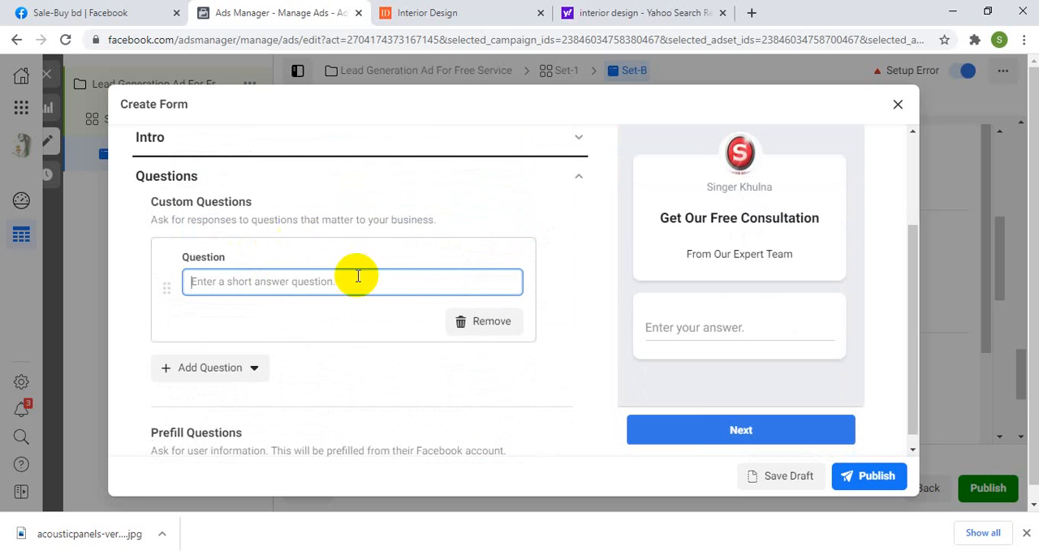
{"action": "left_click", "coordinate": [495, 323]}
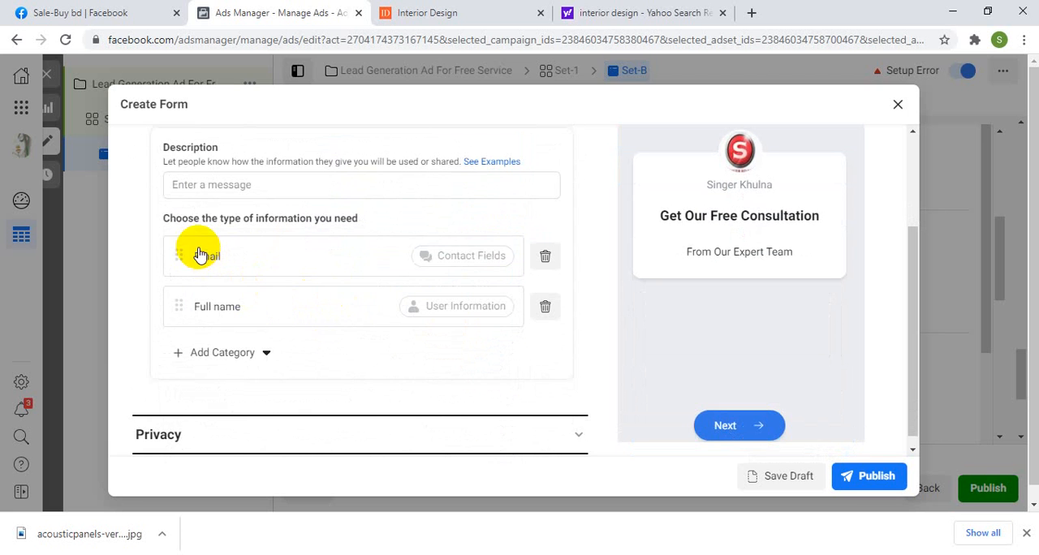
Step: Move Full name above Email in the prefill questions and add Phone number from the contact fields
{"action": "scroll", "coordinate": [231, 359], "scroll_direction": "down", "scroll_amount": 1}
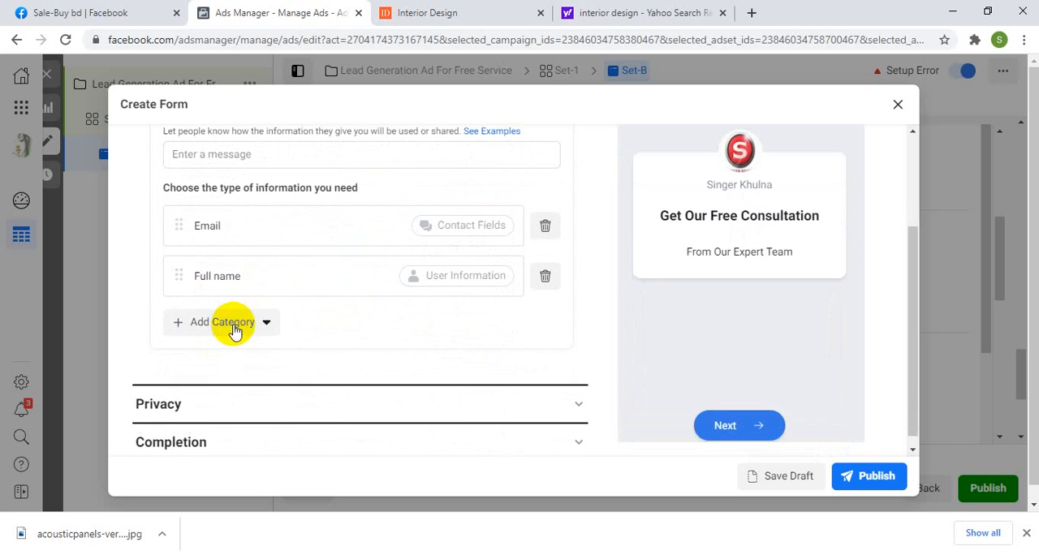
{"action": "left_click", "coordinate": [264, 329]}
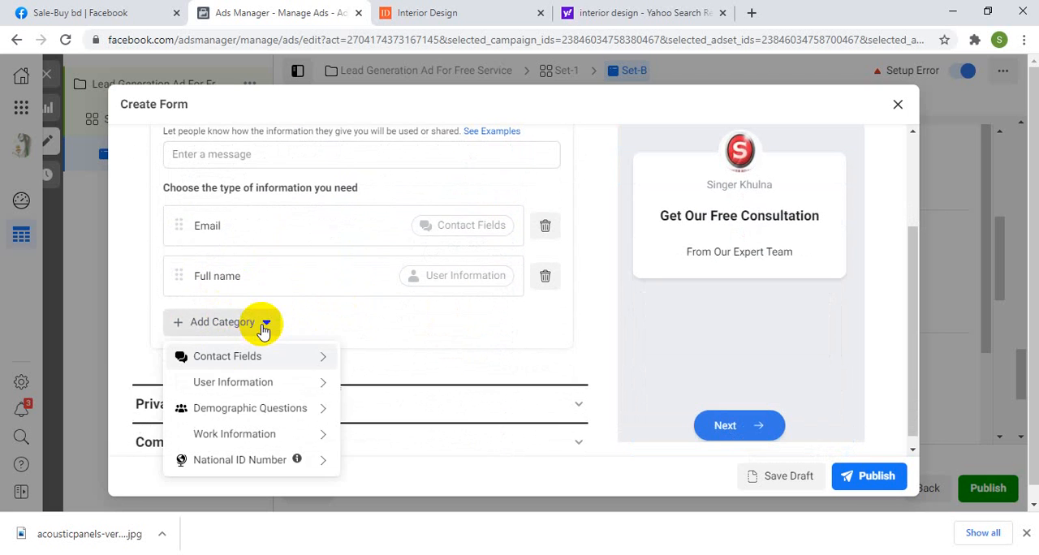
{"action": "mouse_move", "coordinate": [215, 369]}
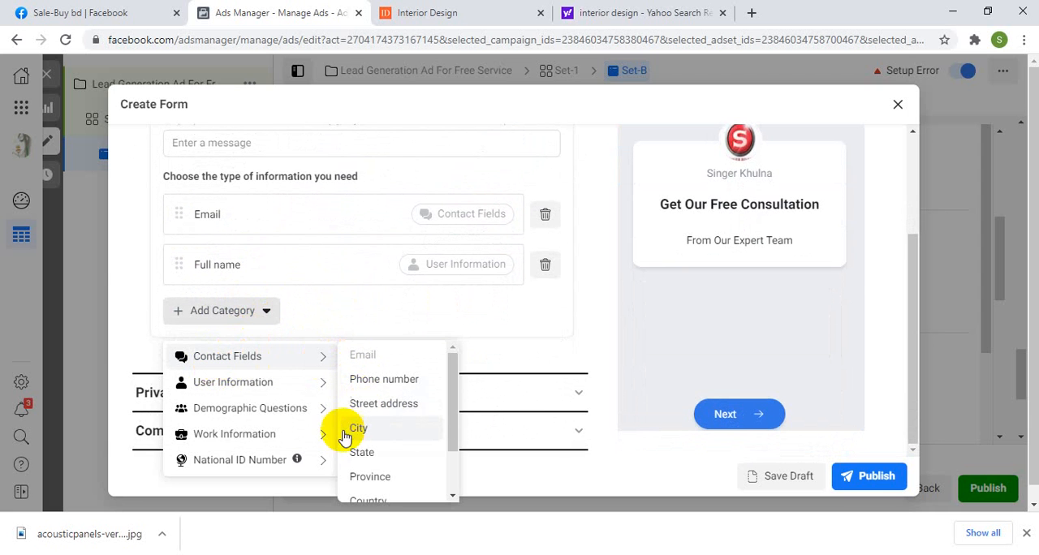
{"action": "scroll", "coordinate": [362, 475], "scroll_direction": "down", "scroll_amount": 2}
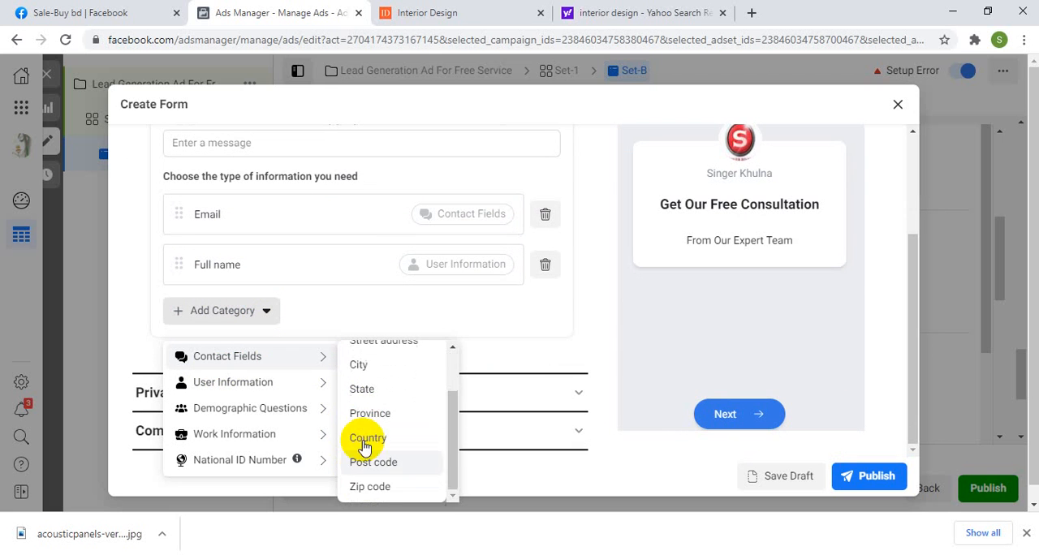
{"action": "mouse_move", "coordinate": [252, 372]}
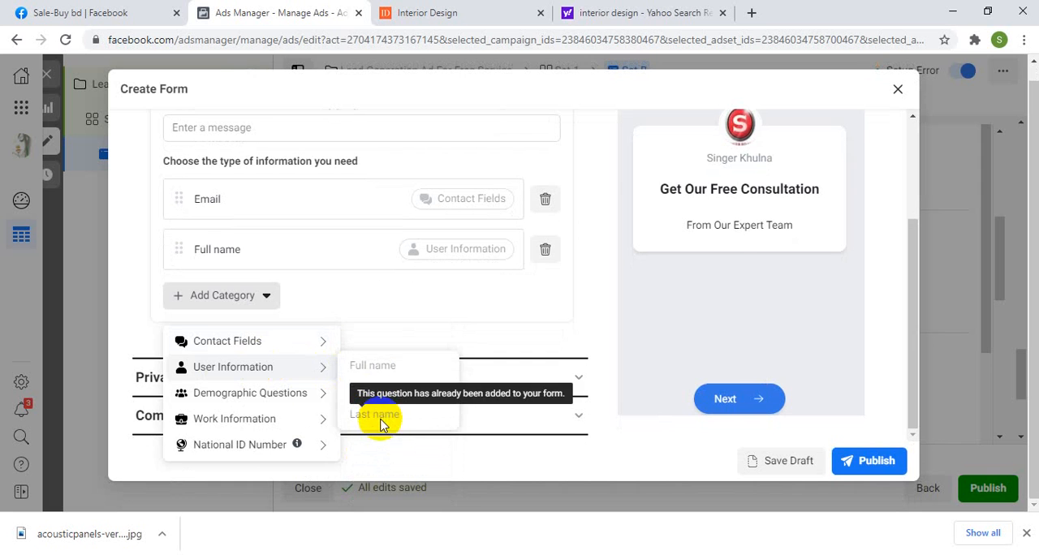
{"action": "mouse_move", "coordinate": [248, 395]}
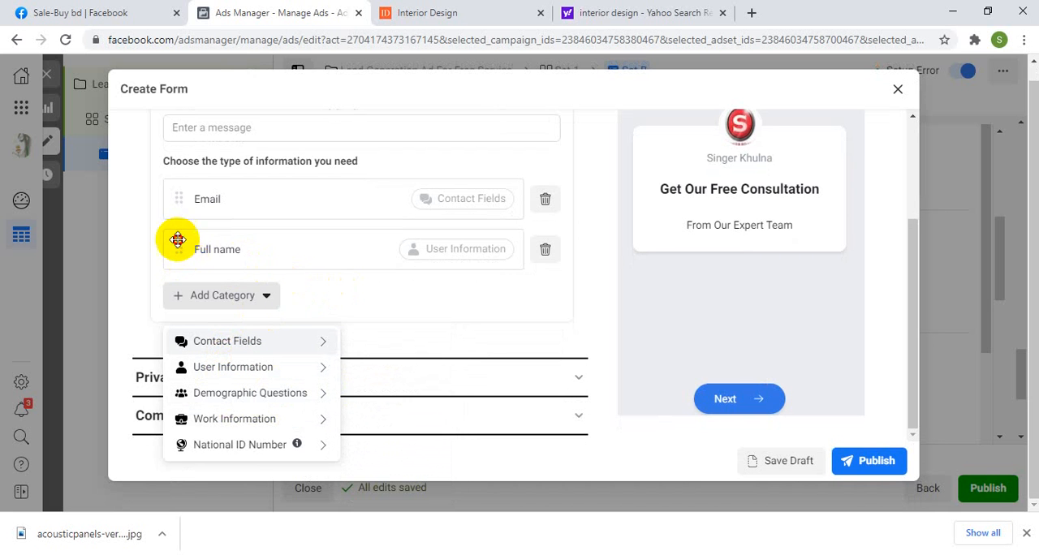
{"action": "left_click_drag", "start_coordinate": [177, 241], "coordinate": [182, 198]}
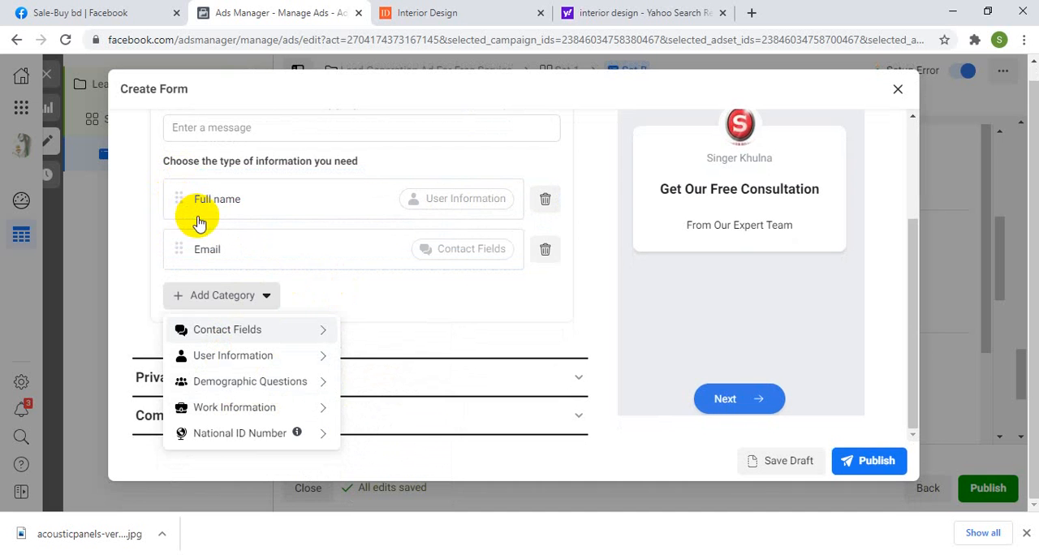
{"action": "mouse_move", "coordinate": [237, 329]}
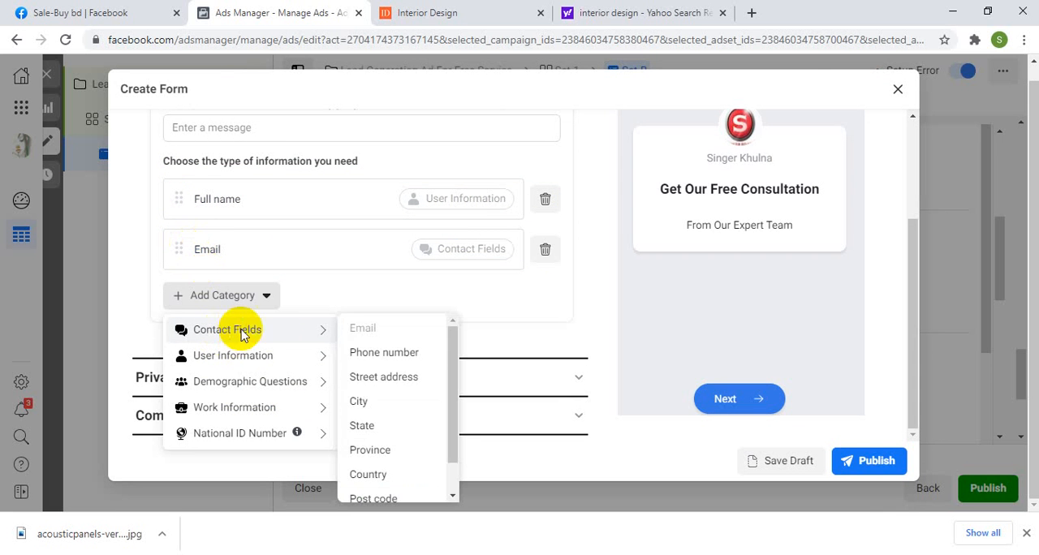
{"action": "left_click", "coordinate": [363, 355]}
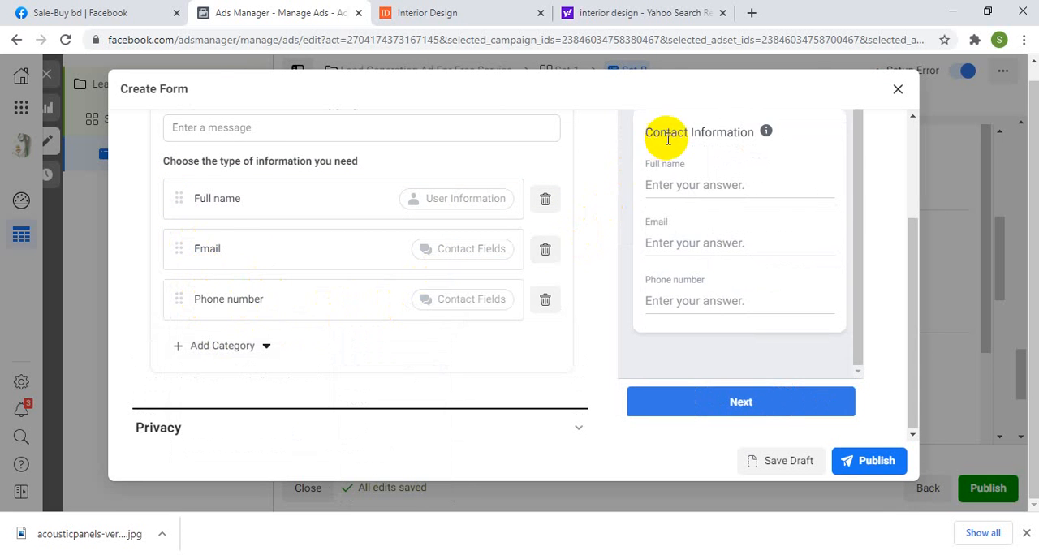
Step: Add the demographic questions Date of birth and Gender to the prefill questions
{"action": "left_click", "coordinate": [266, 347]}
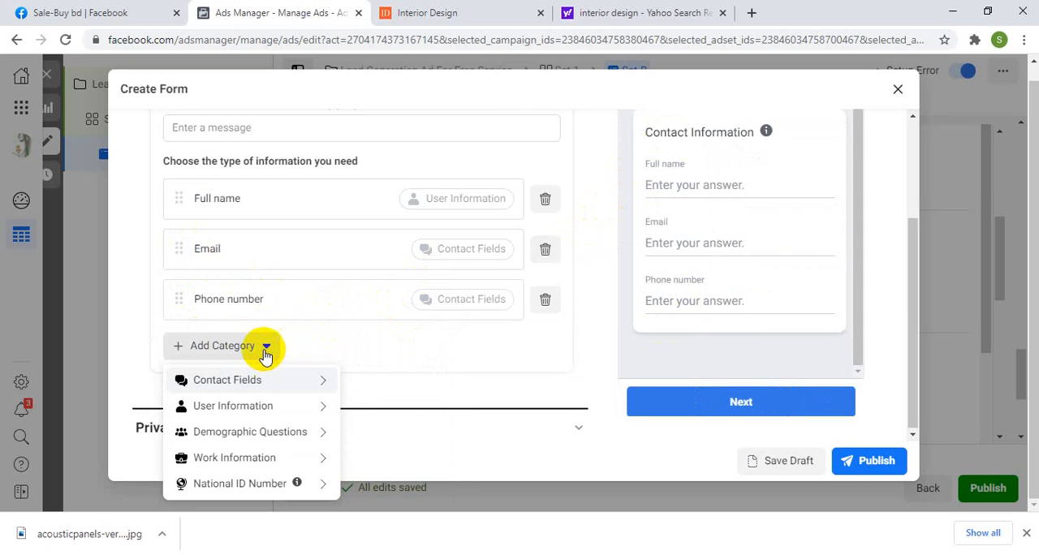
{"action": "mouse_move", "coordinate": [237, 460]}
{"action": "mouse_move", "coordinate": [274, 432]}
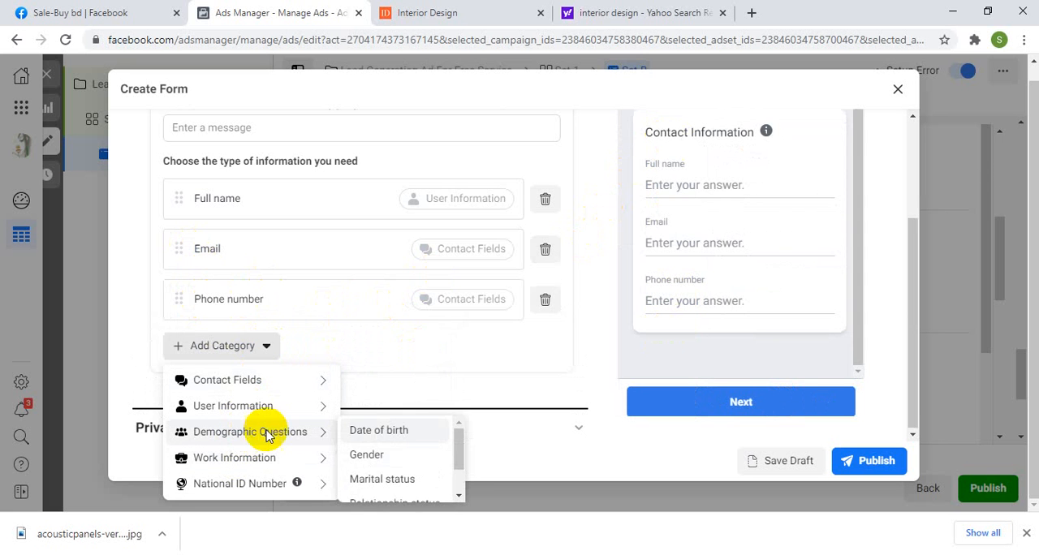
{"action": "left_click", "coordinate": [367, 432]}
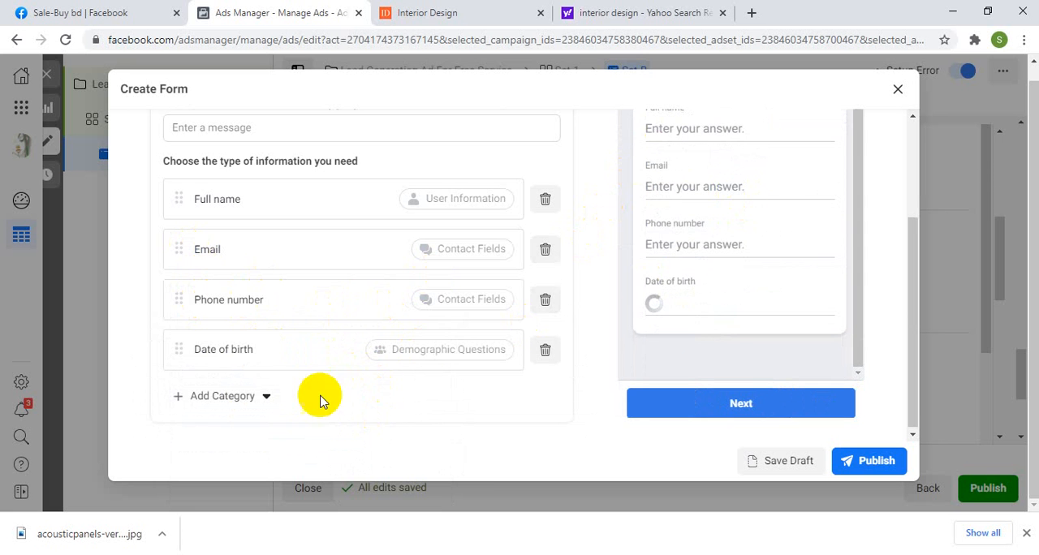
{"action": "scroll", "coordinate": [277, 392], "scroll_direction": "down", "scroll_amount": 1}
{"action": "left_click", "coordinate": [267, 322]}
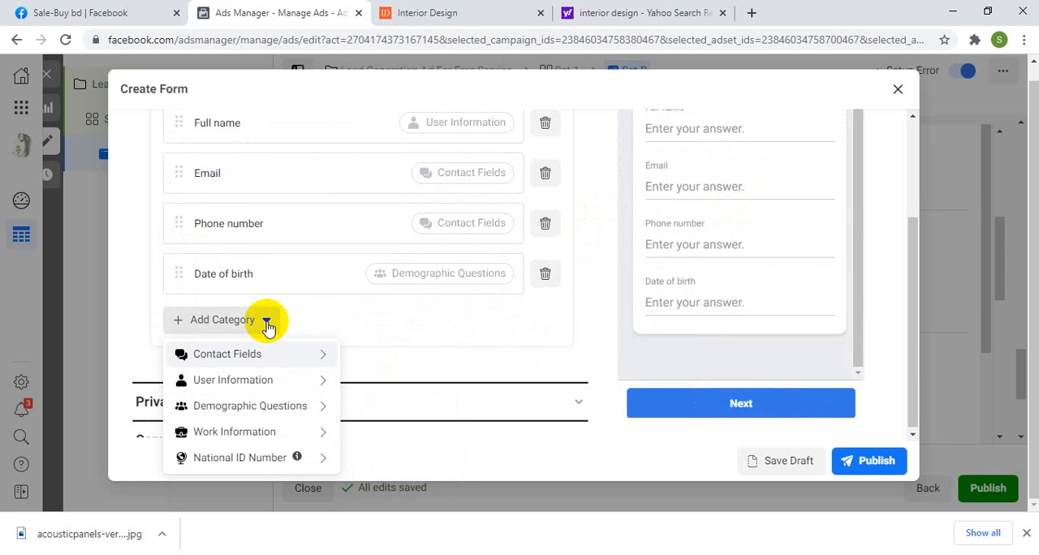
{"action": "mouse_move", "coordinate": [254, 380]}
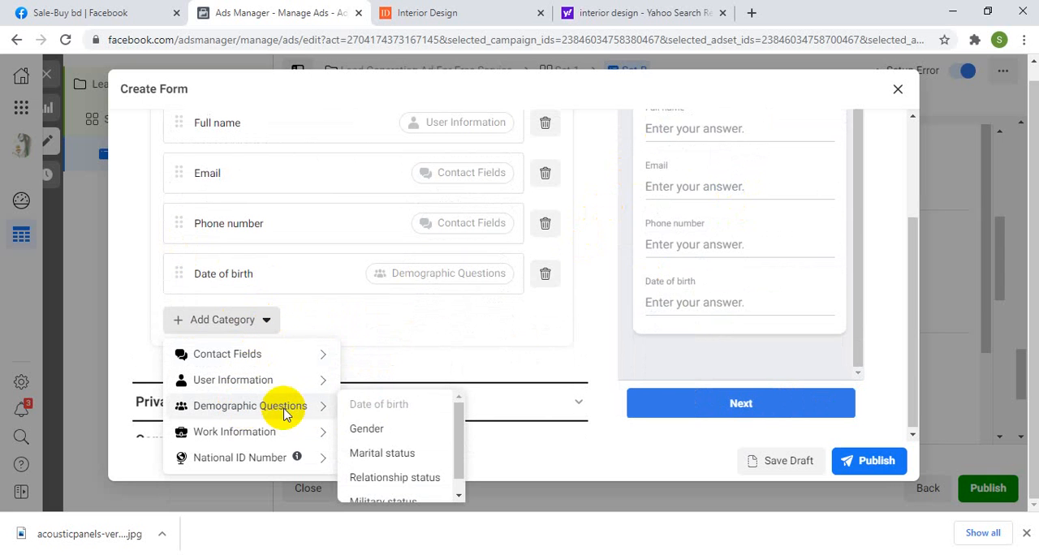
{"action": "left_click", "coordinate": [367, 429]}
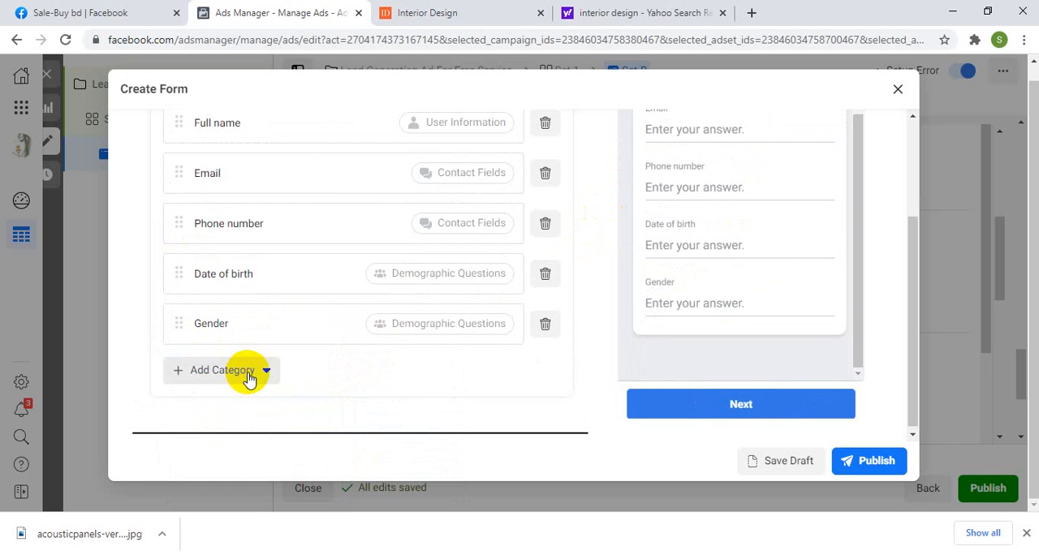
Step: Look through the Work Information question options and check the contact questions in the form preview
{"action": "left_click", "coordinate": [242, 370]}
{"action": "mouse_move", "coordinate": [235, 322]}
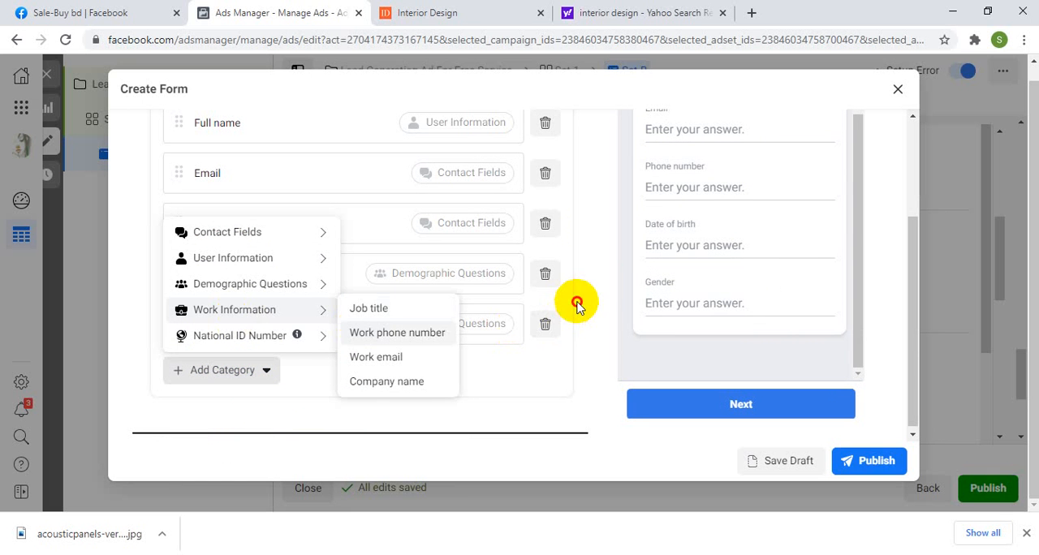
{"action": "scroll", "coordinate": [575, 302], "scroll_direction": "up", "scroll_amount": 1}
{"action": "scroll", "coordinate": [715, 159], "scroll_direction": "up", "scroll_amount": 3}
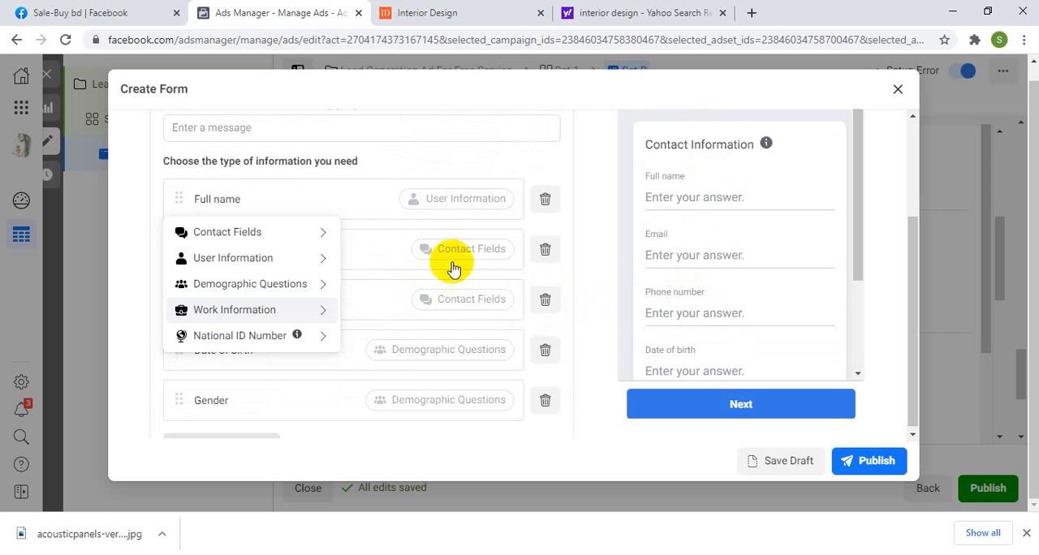
{"action": "left_click", "coordinate": [587, 246]}
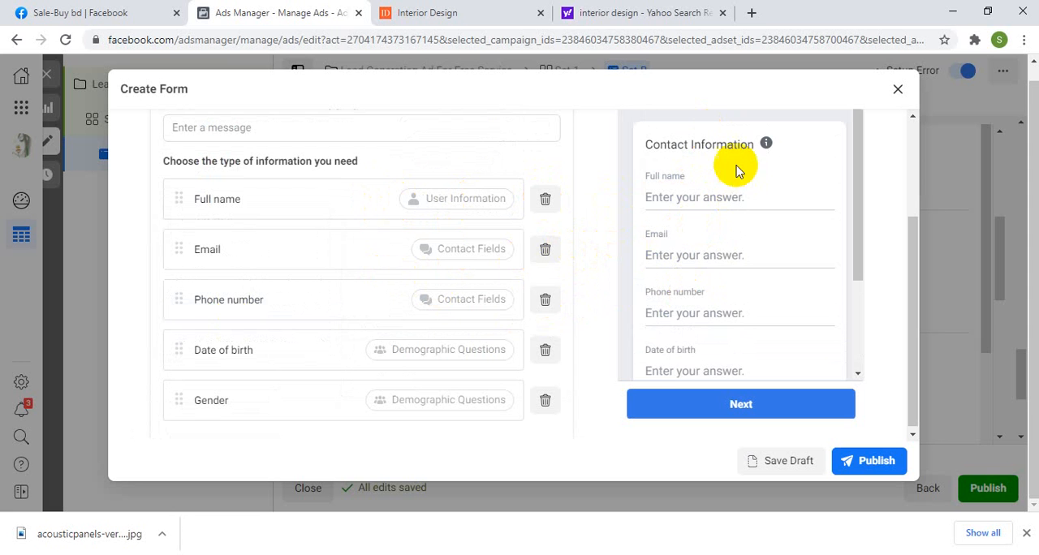
{"action": "scroll", "coordinate": [726, 195], "scroll_direction": "down", "scroll_amount": 2}
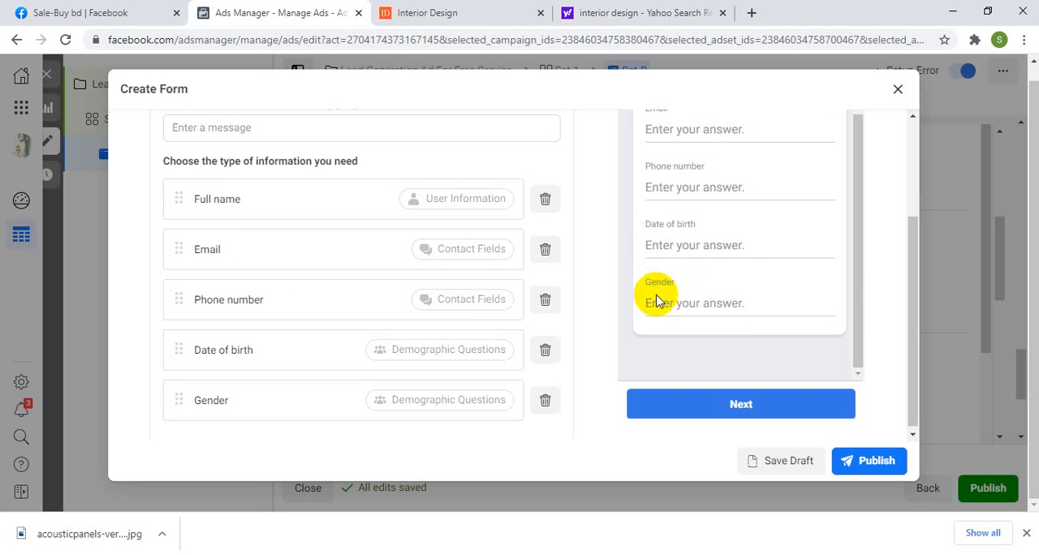
Step: Remove the Gender and Date of birth questions from the prefill questions
{"action": "left_click", "coordinate": [546, 400]}
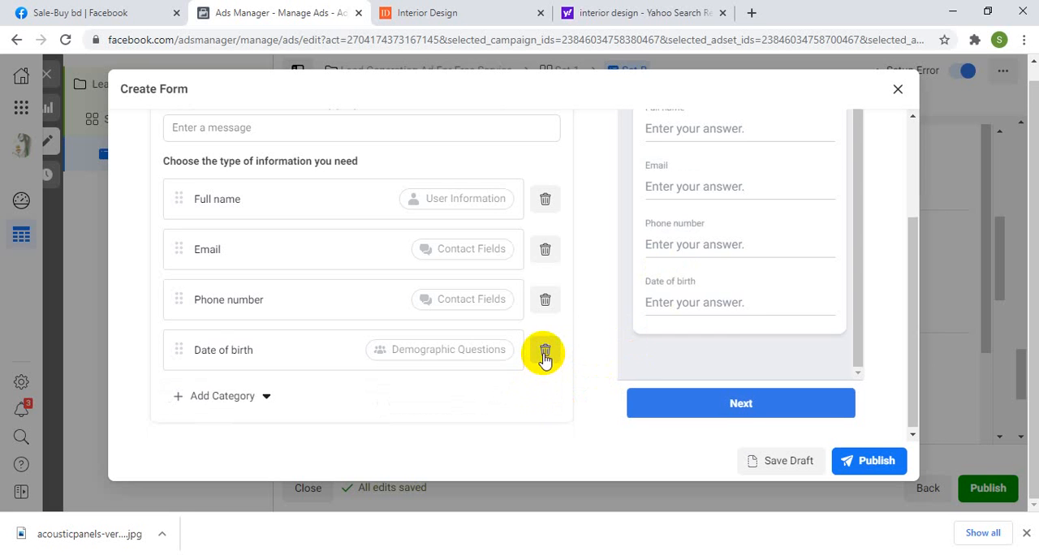
{"action": "left_click", "coordinate": [545, 353]}
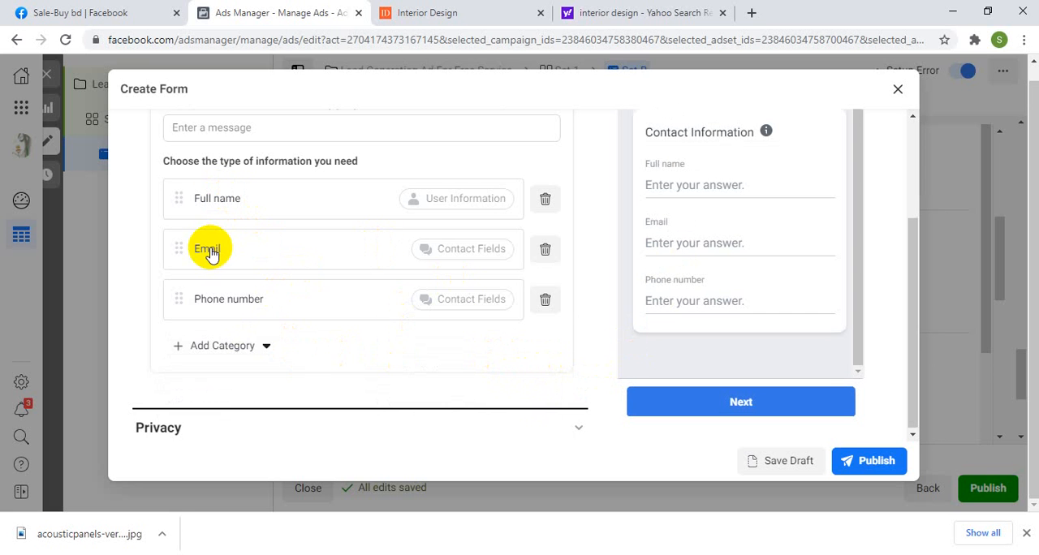
{"action": "scroll", "coordinate": [383, 320], "scroll_direction": "up", "scroll_amount": 1}
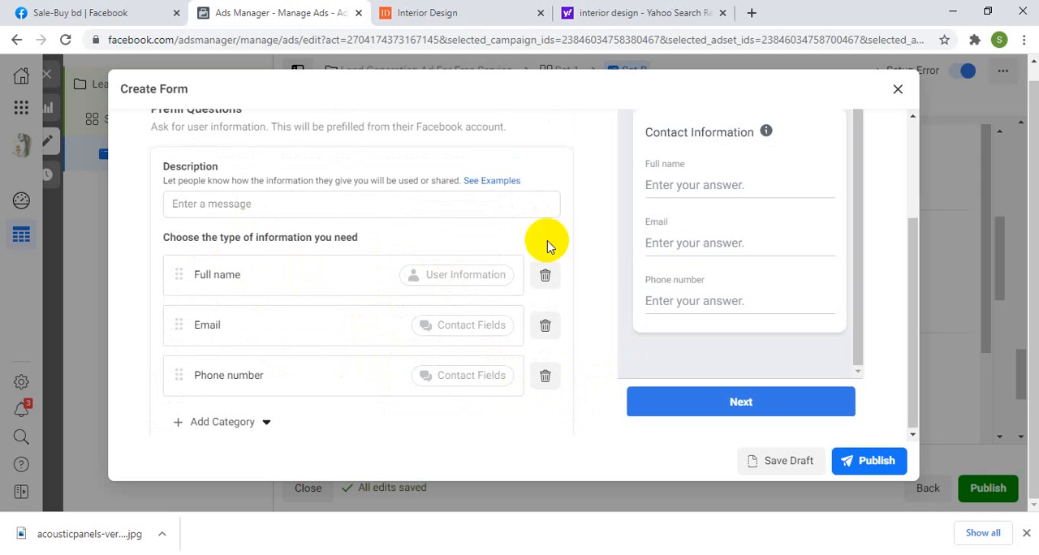
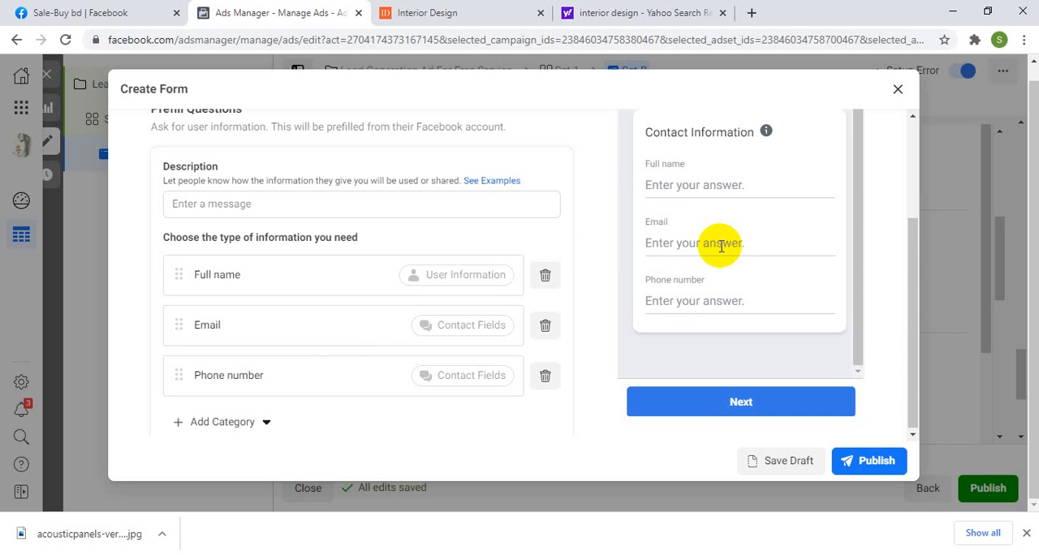
Step: Review the lead form's questions, collapse the Questions section and open the Privacy section
{"action": "scroll", "coordinate": [274, 199], "scroll_direction": "up", "scroll_amount": 2}
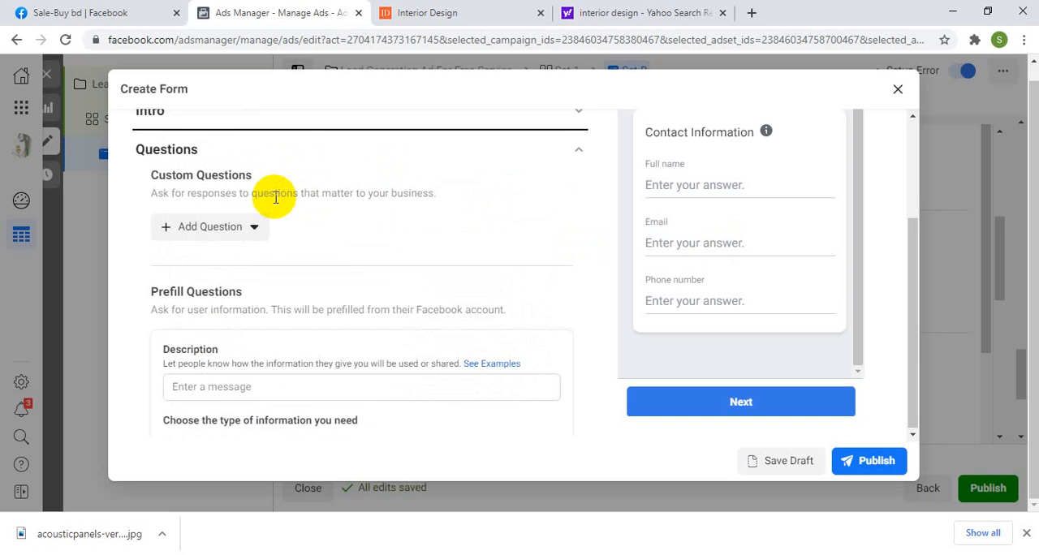
{"action": "scroll", "coordinate": [273, 201], "scroll_direction": "up", "scroll_amount": 1}
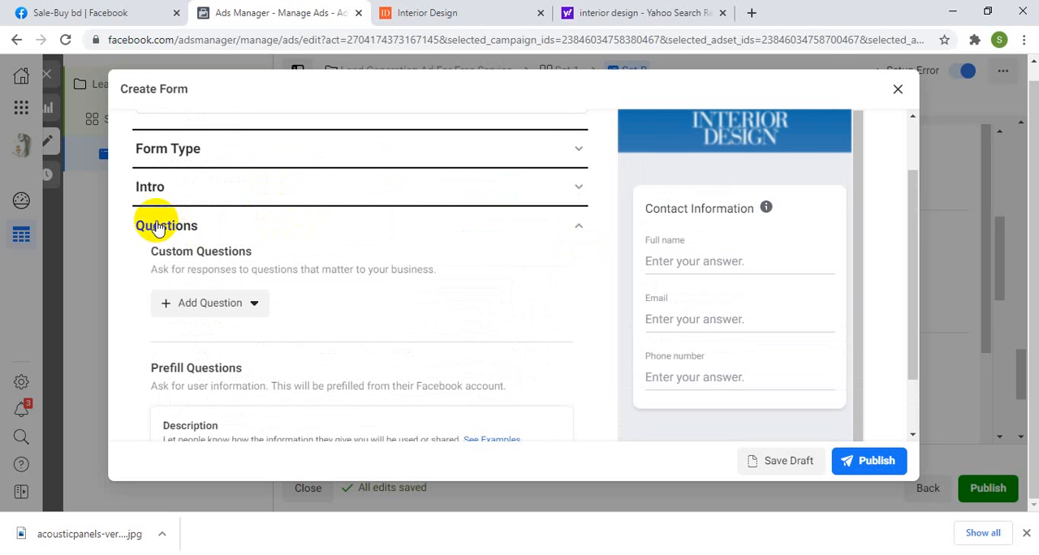
{"action": "scroll", "coordinate": [244, 325], "scroll_direction": "down", "scroll_amount": 4}
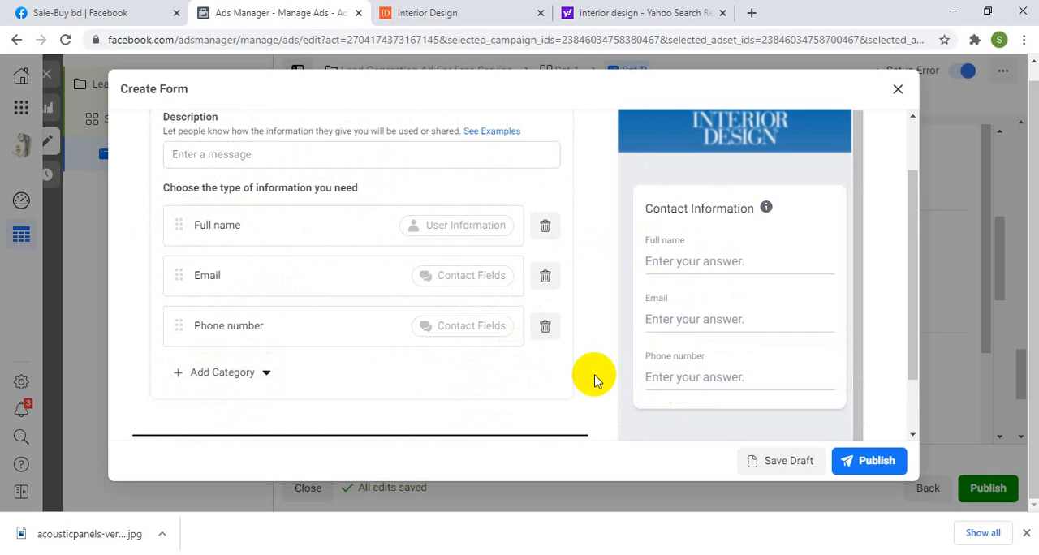
{"action": "scroll", "coordinate": [595, 380], "scroll_direction": "up", "scroll_amount": 1}
{"action": "scroll", "coordinate": [494, 344], "scroll_direction": "up", "scroll_amount": 2}
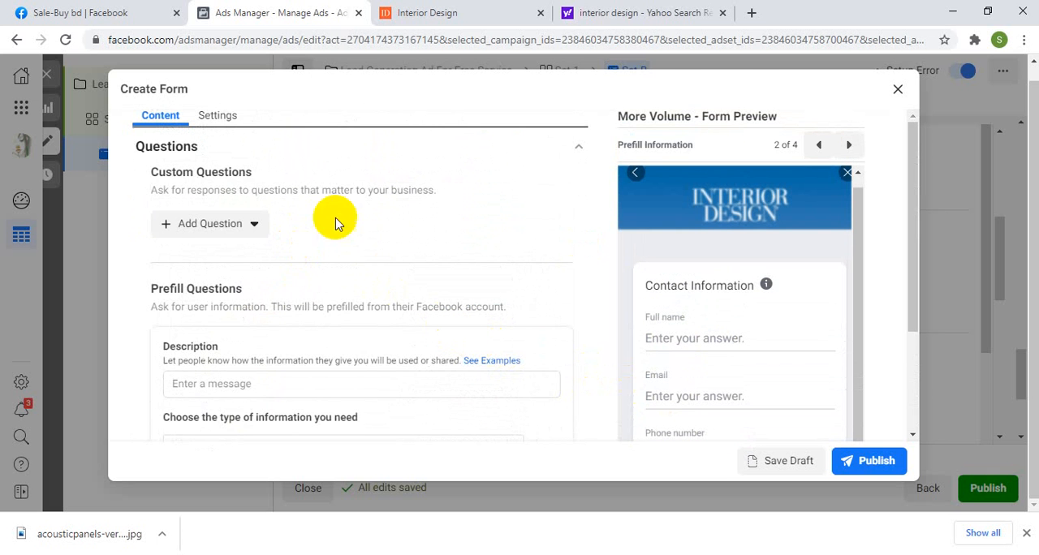
{"action": "left_click", "coordinate": [577, 146]}
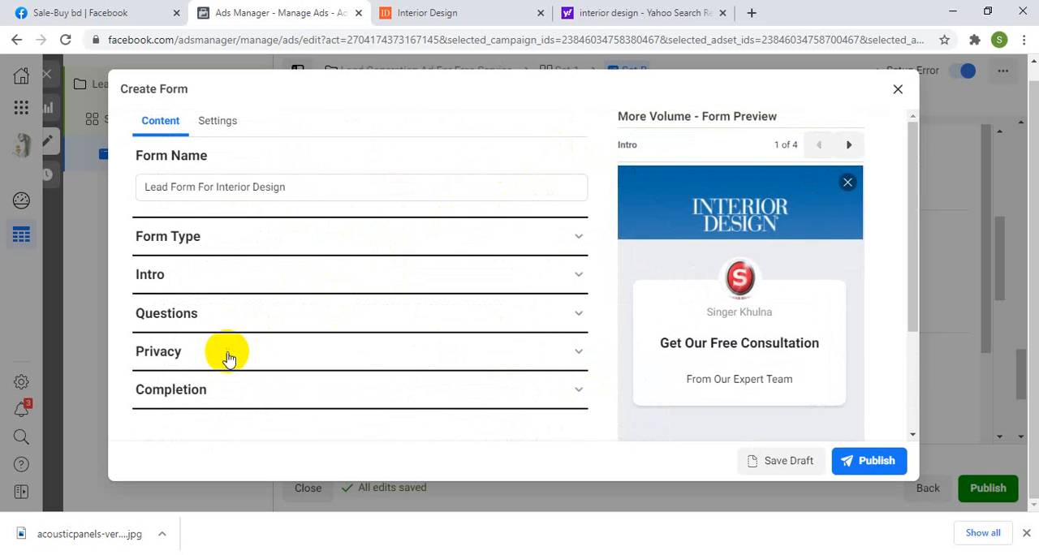
{"action": "scroll", "coordinate": [198, 357], "scroll_direction": "down", "scroll_amount": 1}
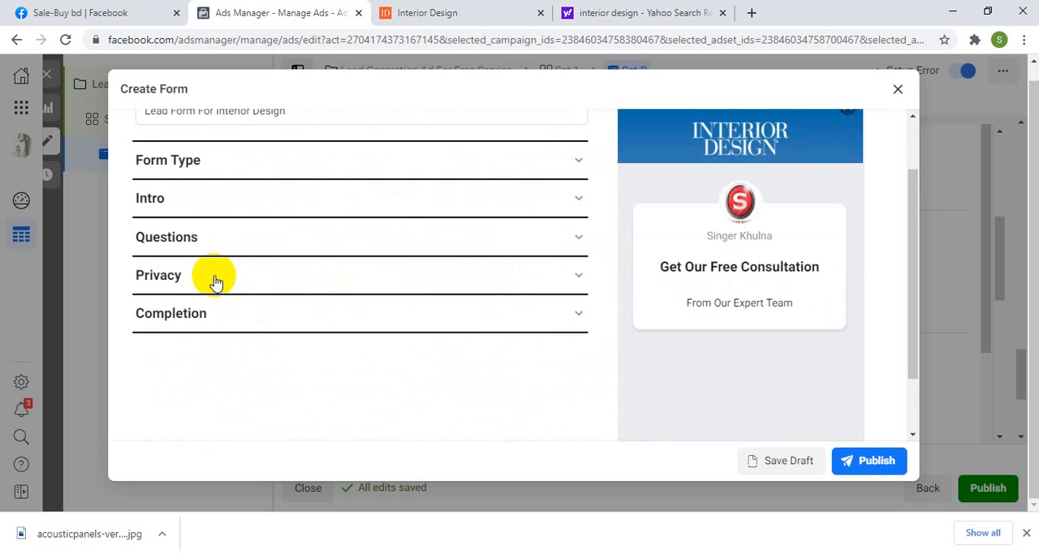
{"action": "left_click", "coordinate": [218, 277]}
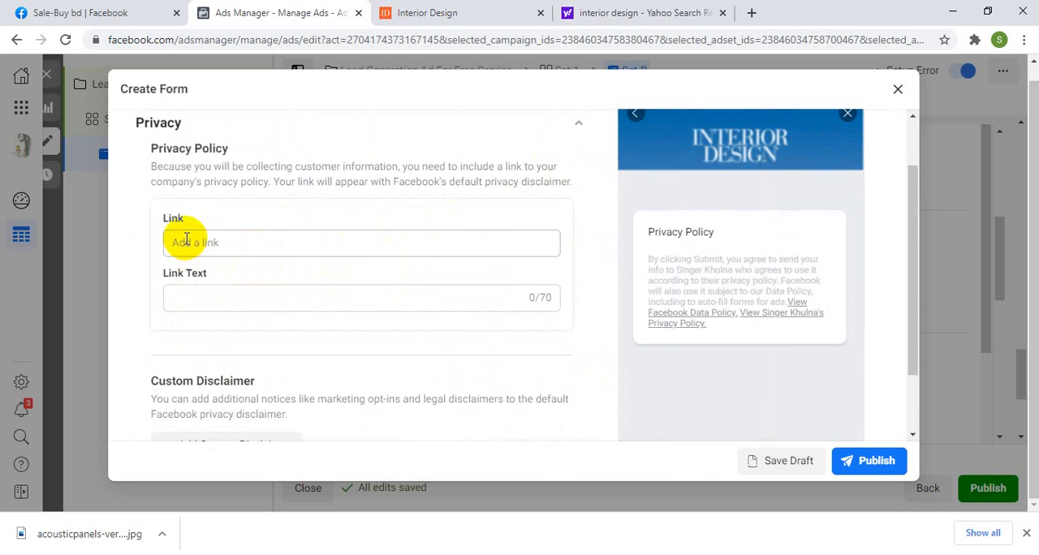
Step: Switch to the Interior Design website, dismiss its policy notice and open the Privacy Policy page linked in the footer
{"action": "left_click", "coordinate": [459, 15]}
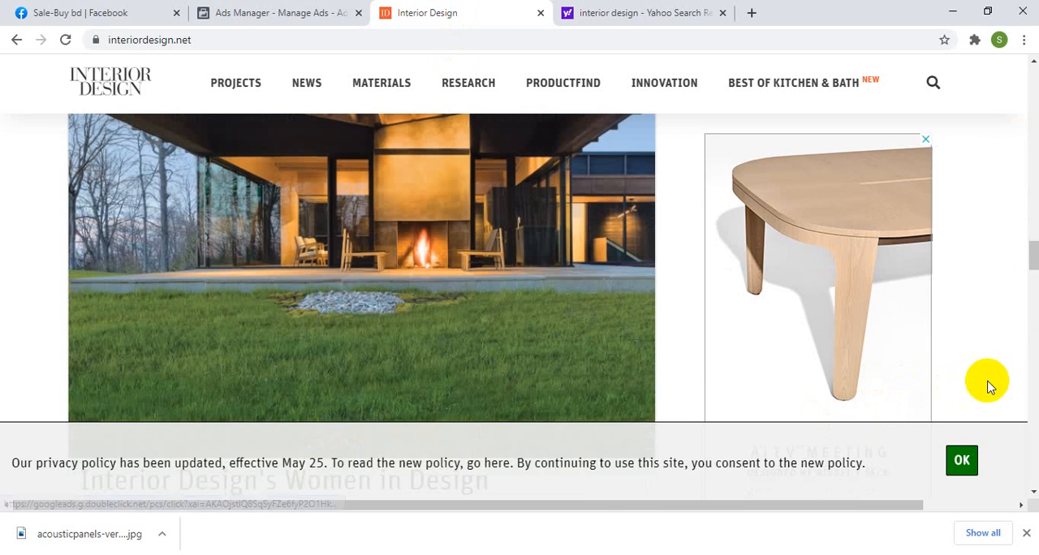
{"action": "left_click", "coordinate": [962, 461]}
{"action": "left_click_drag", "start_coordinate": [1033, 251], "coordinate": [1032, 491]}
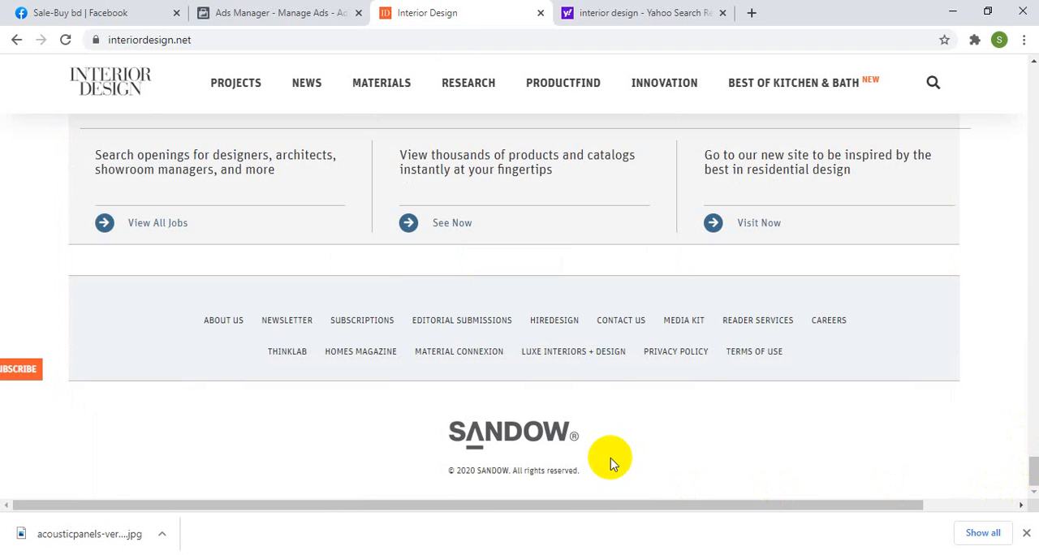
{"action": "left_click", "coordinate": [670, 355]}
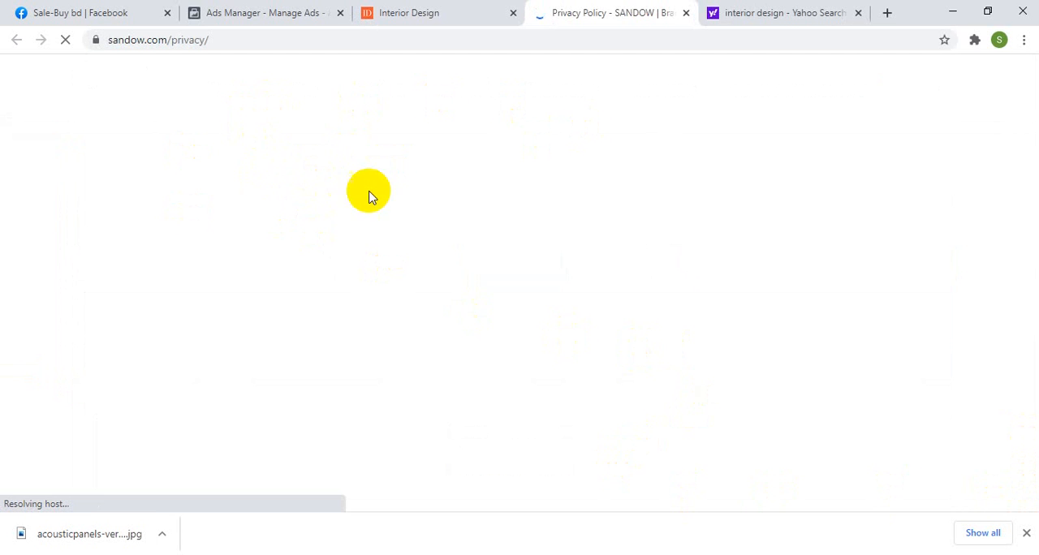
{"action": "left_click", "coordinate": [1027, 534]}
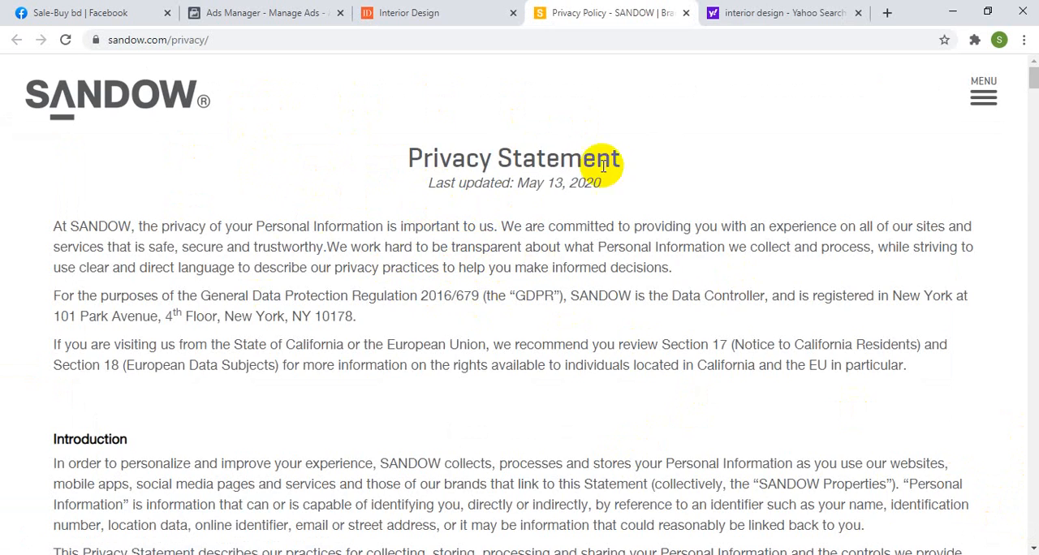
{"action": "scroll", "coordinate": [439, 216], "scroll_direction": "down", "scroll_amount": 3}
{"action": "scroll", "coordinate": [440, 215], "scroll_direction": "down", "scroll_amount": 15}
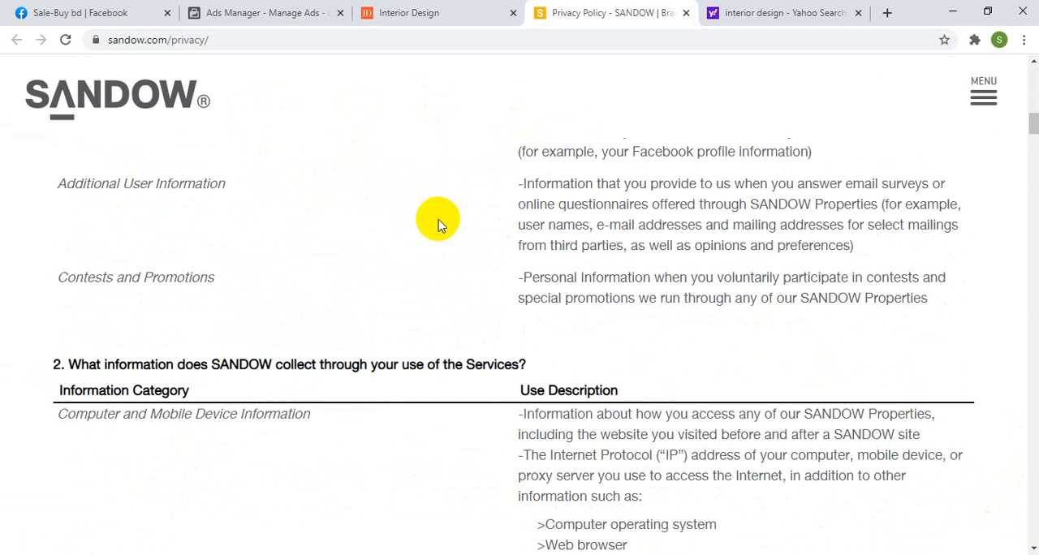
{"action": "scroll", "coordinate": [439, 225], "scroll_direction": "down", "scroll_amount": 1}
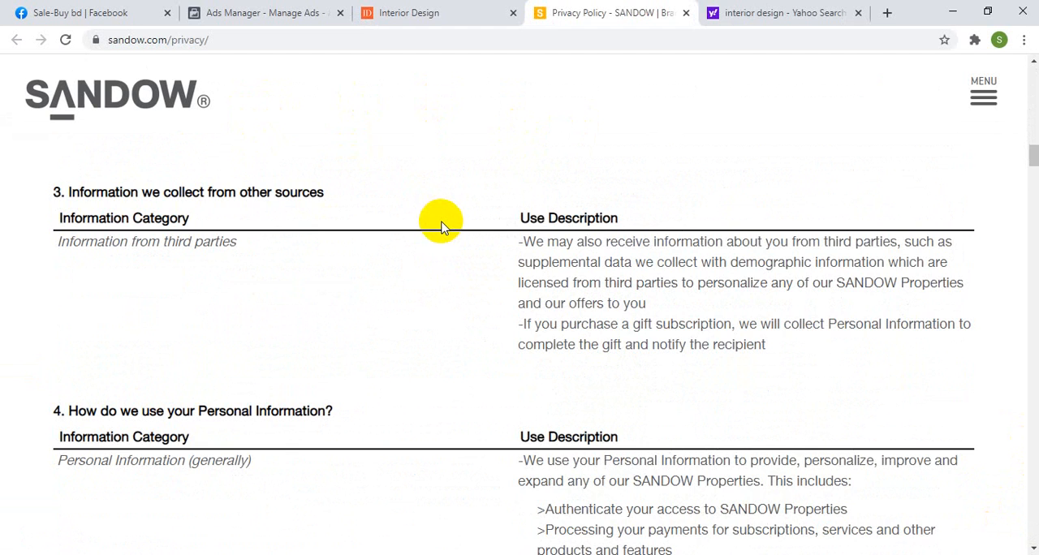
{"action": "scroll", "coordinate": [441, 227], "scroll_direction": "down", "scroll_amount": 3}
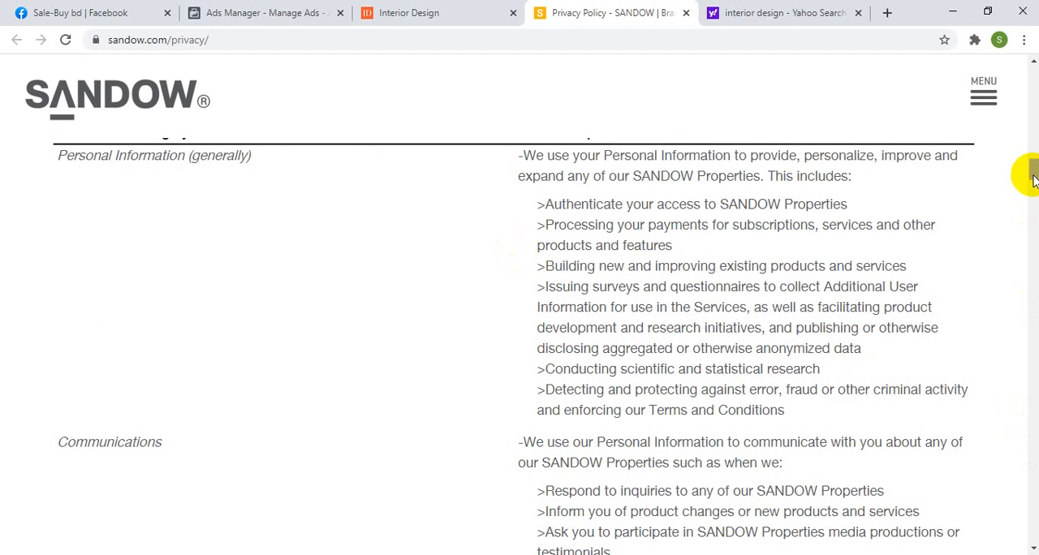
{"action": "left_click_drag", "start_coordinate": [1034, 180], "coordinate": [1031, 133]}
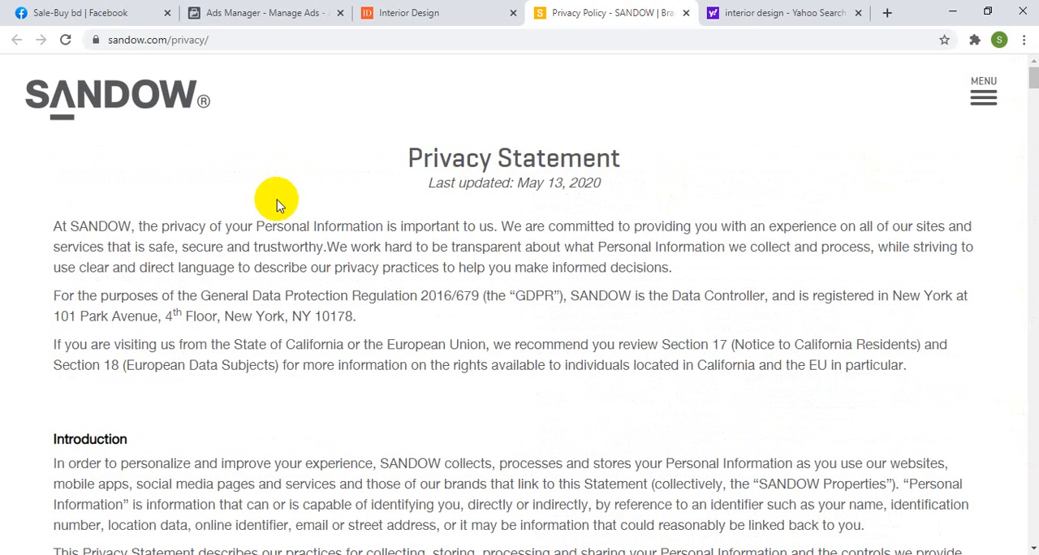
{"action": "left_click", "coordinate": [158, 45]}
{"action": "right_click", "coordinate": [159, 45]}
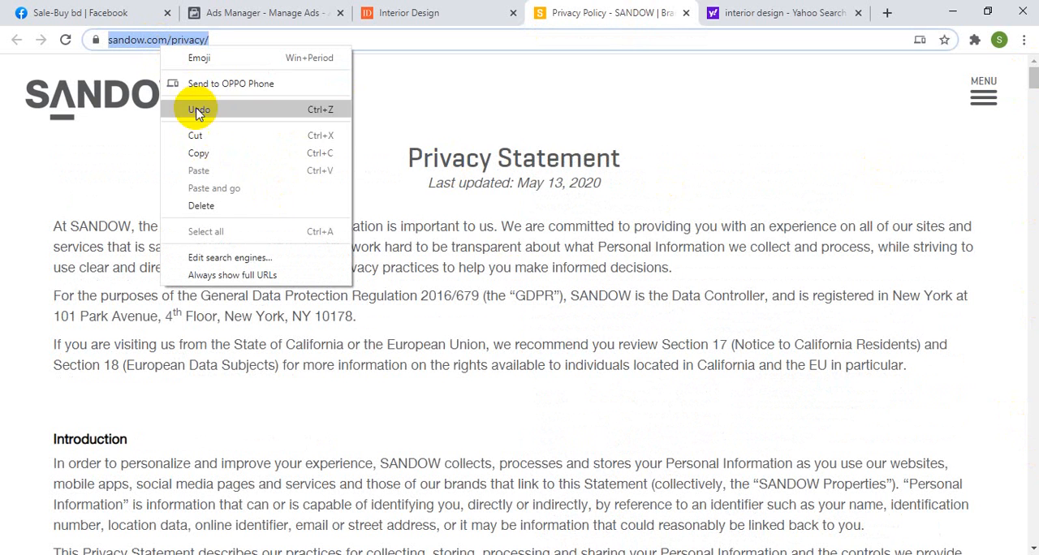
{"action": "left_click", "coordinate": [203, 153]}
{"action": "left_click", "coordinate": [268, 12]}
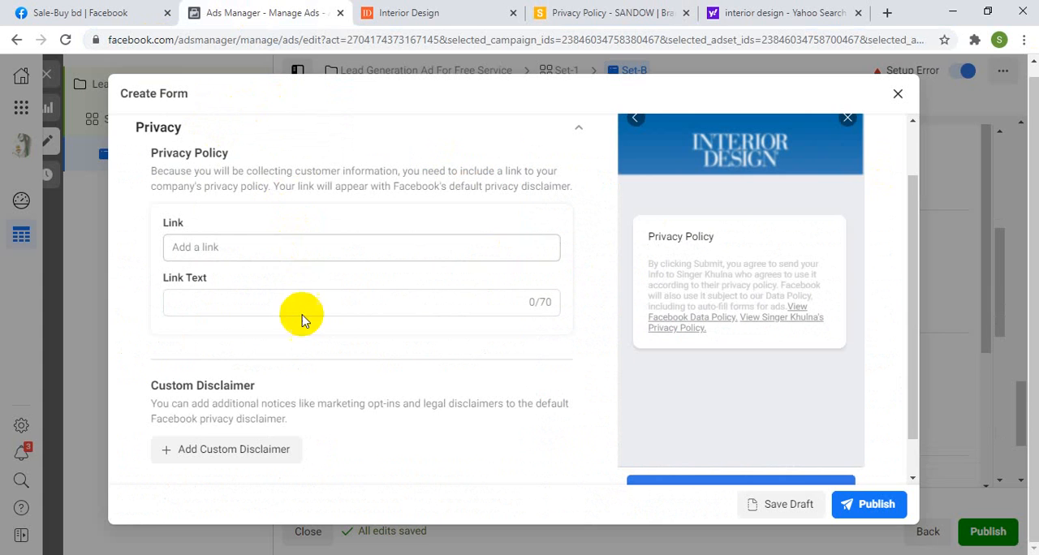
{"action": "left_click", "coordinate": [194, 248]}
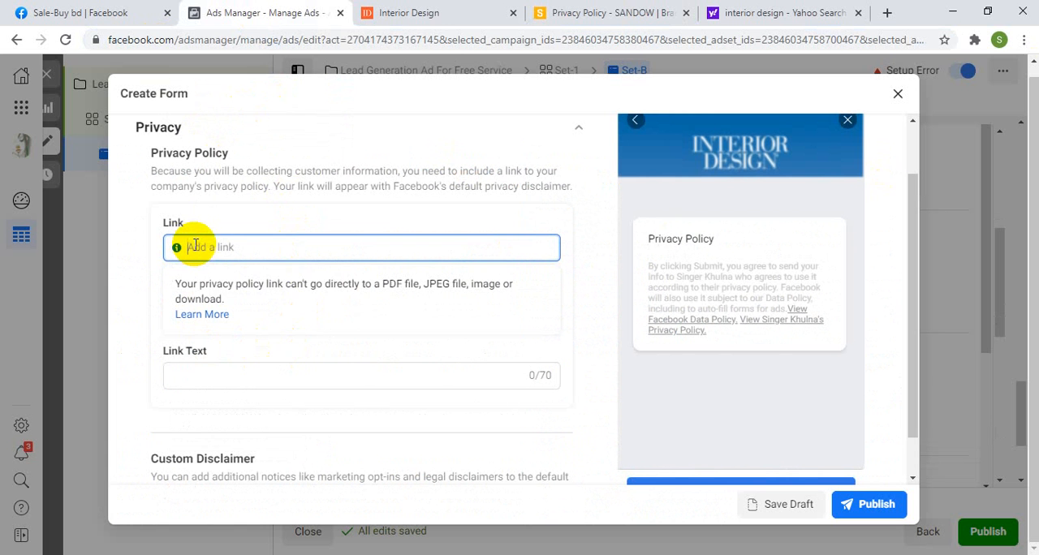
{"action": "right_click", "coordinate": [195, 248]}
{"action": "left_click", "coordinate": [239, 363]}
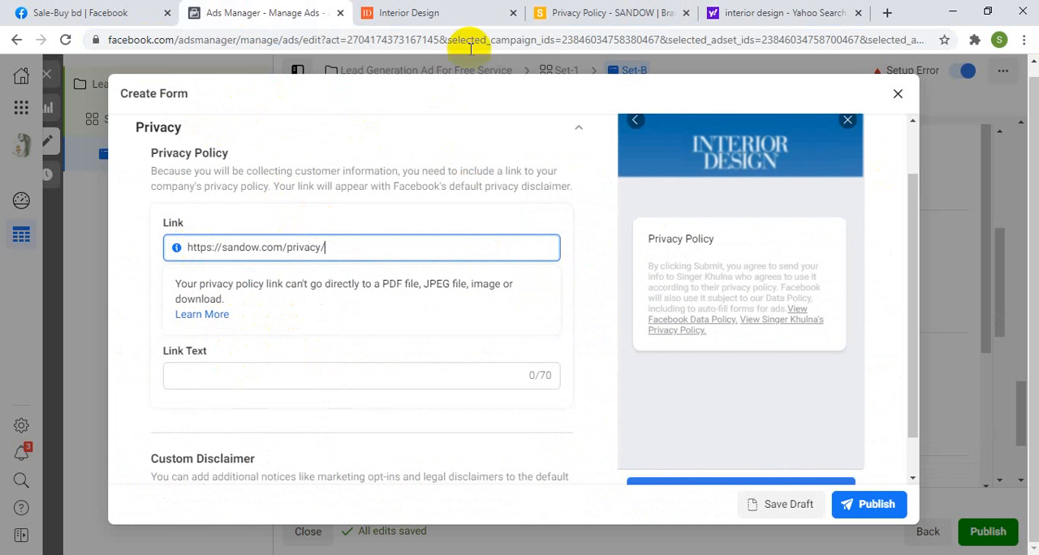
Step: Copy the "Privacy Statement" heading from the policy page and paste it as the privacy policy's link text
{"action": "left_click", "coordinate": [622, 13]}
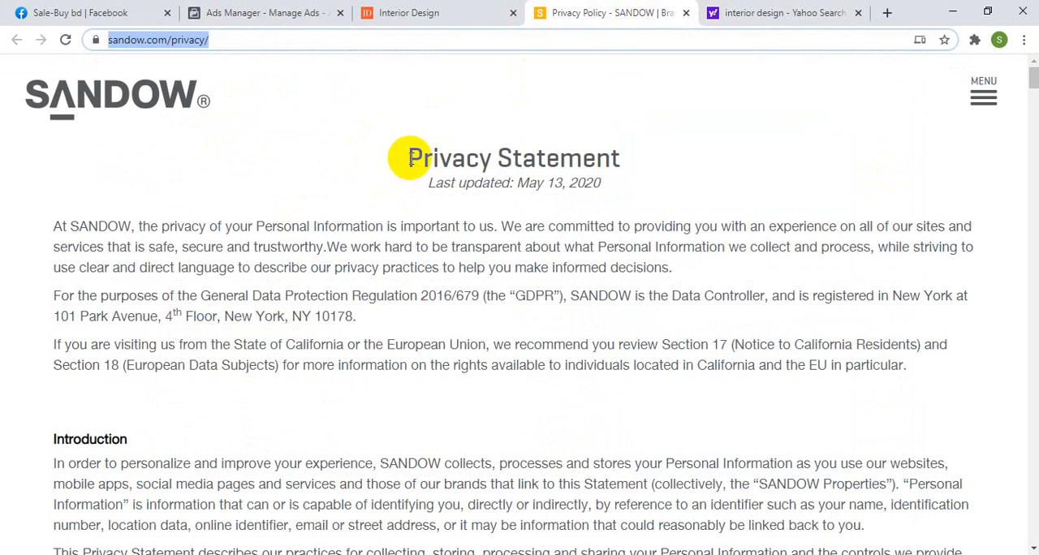
{"action": "left_click_drag", "start_coordinate": [406, 154], "coordinate": [621, 156]}
{"action": "right_click", "coordinate": [586, 168]}
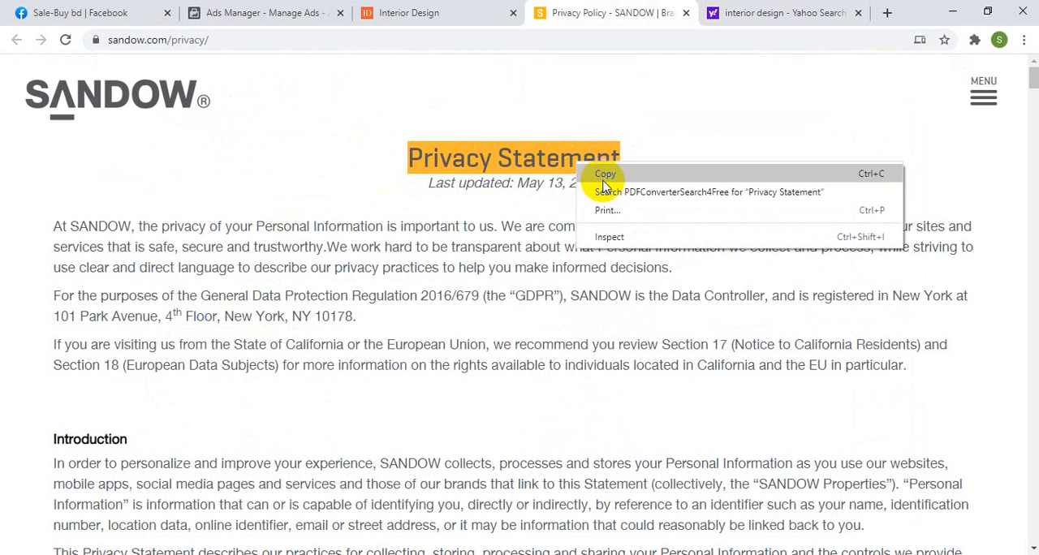
{"action": "left_click", "coordinate": [605, 174]}
{"action": "left_click", "coordinate": [294, 15]}
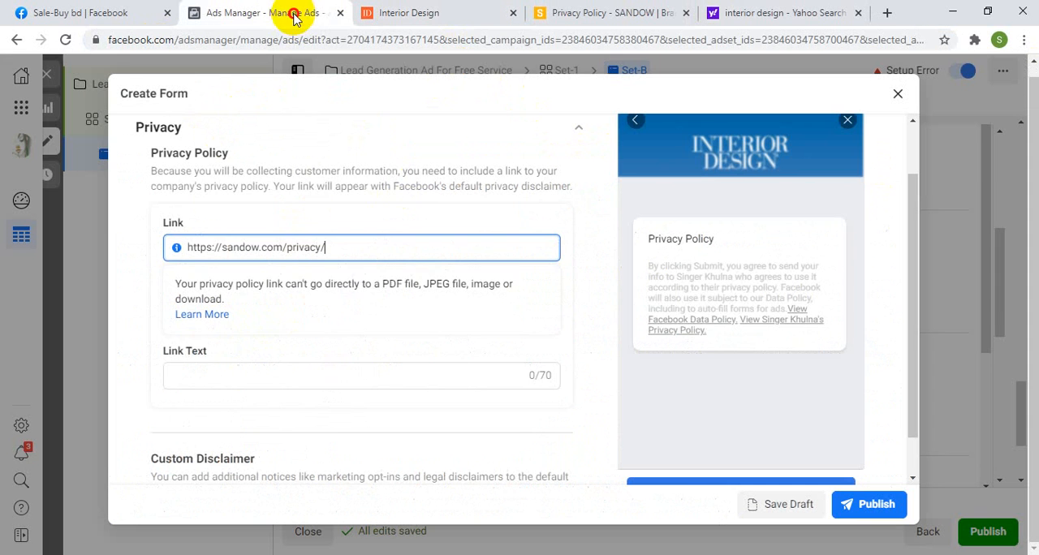
{"action": "left_click", "coordinate": [198, 351]}
{"action": "right_click", "coordinate": [204, 374]}
{"action": "left_click", "coordinate": [184, 322]}
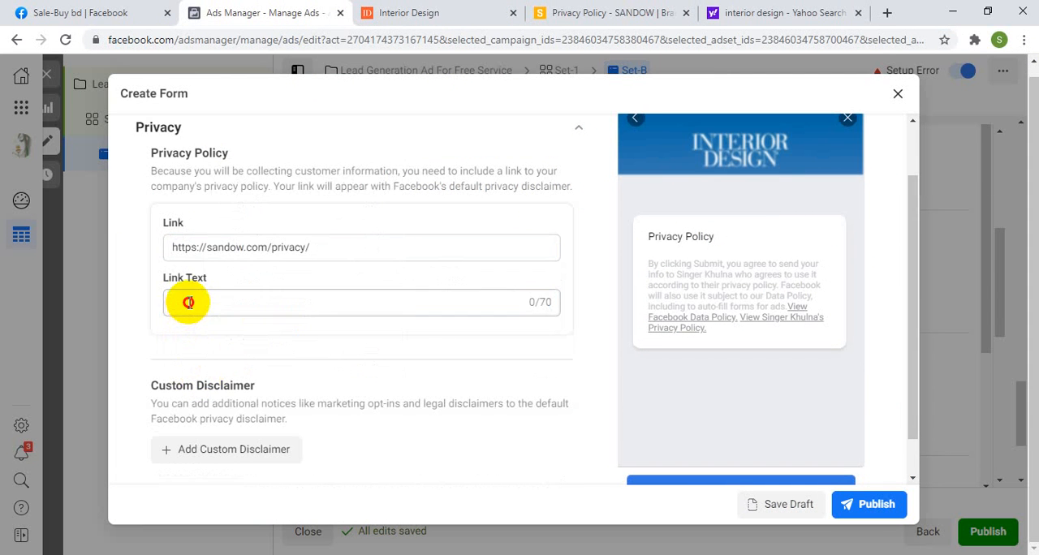
{"action": "right_click", "coordinate": [188, 302]}
{"action": "left_click", "coordinate": [227, 423]}
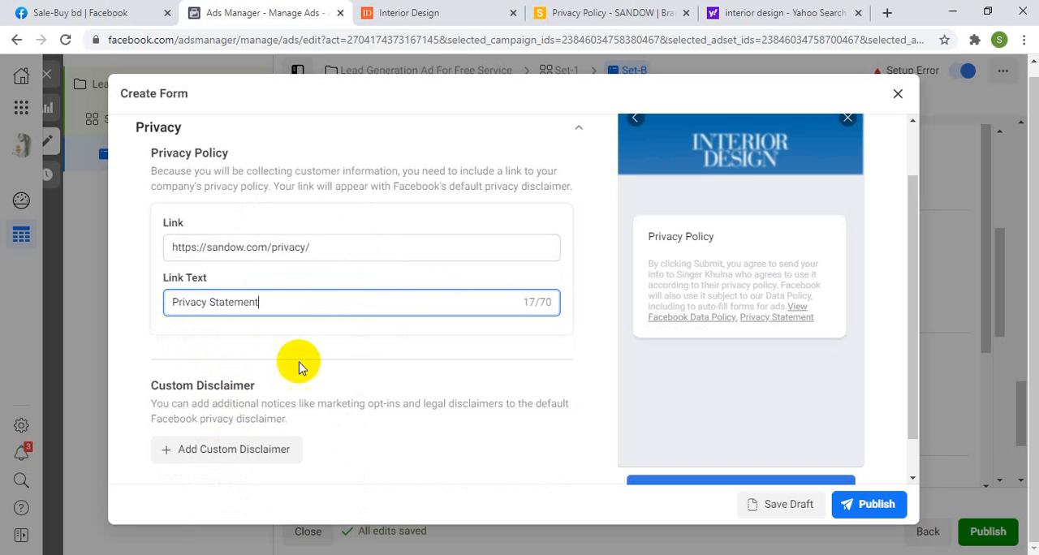
{"action": "left_click", "coordinate": [577, 303]}
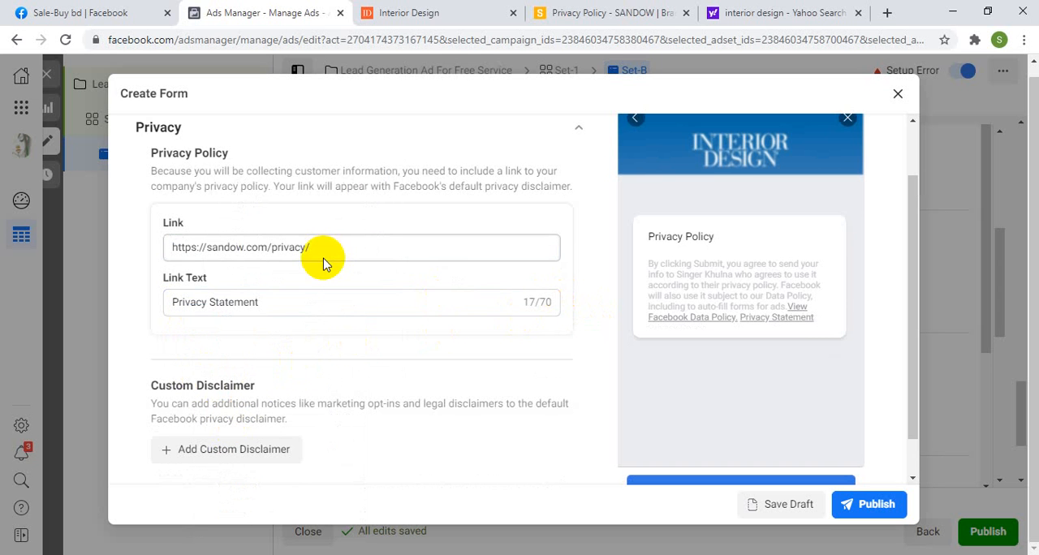
Step: Collapse the Privacy section, open Completion and review the headline of the message for leads
{"action": "scroll", "coordinate": [455, 301], "scroll_direction": "up", "scroll_amount": 2}
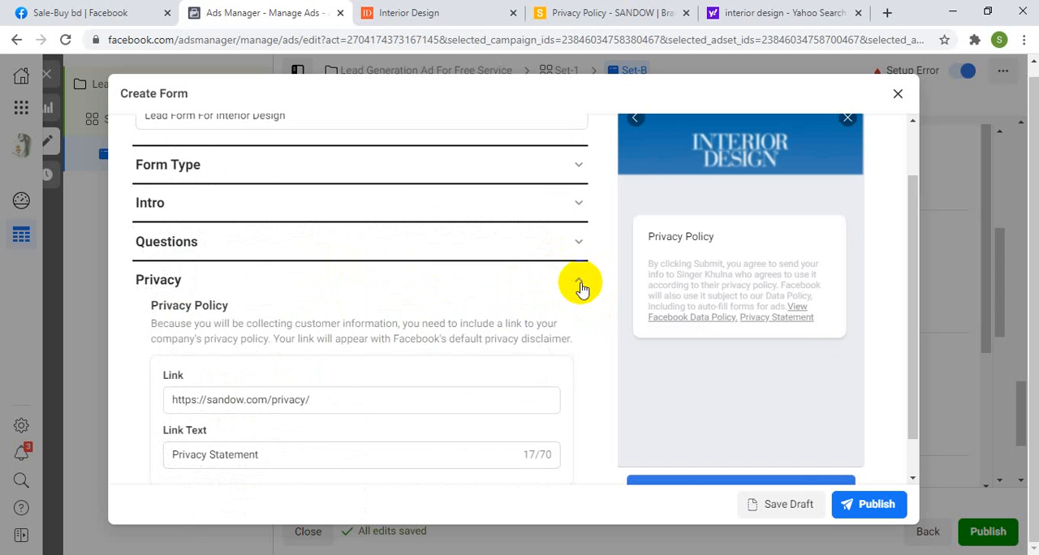
{"action": "left_click", "coordinate": [580, 284]}
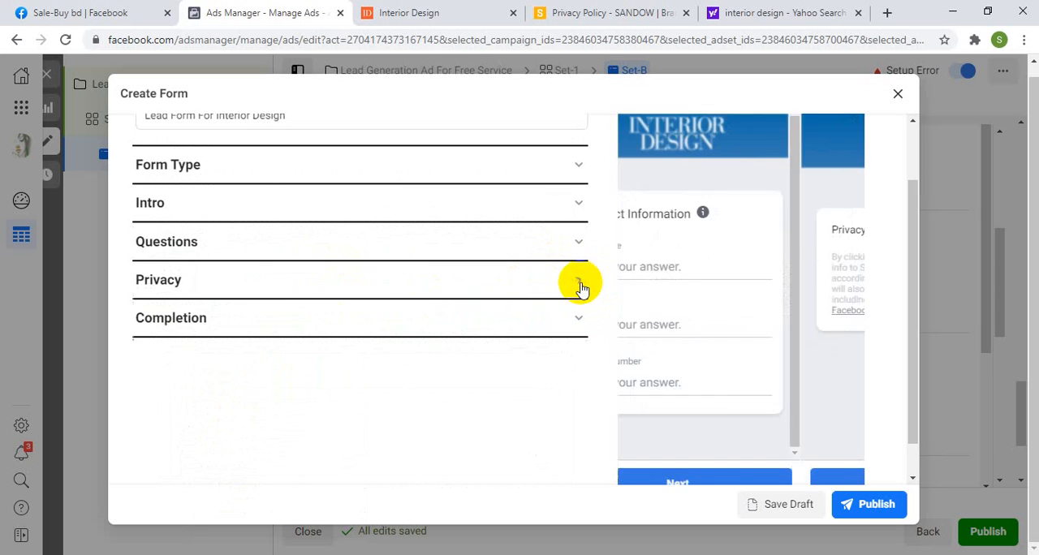
{"action": "left_click", "coordinate": [225, 325]}
{"action": "scroll", "coordinate": [273, 320], "scroll_direction": "down", "scroll_amount": 3}
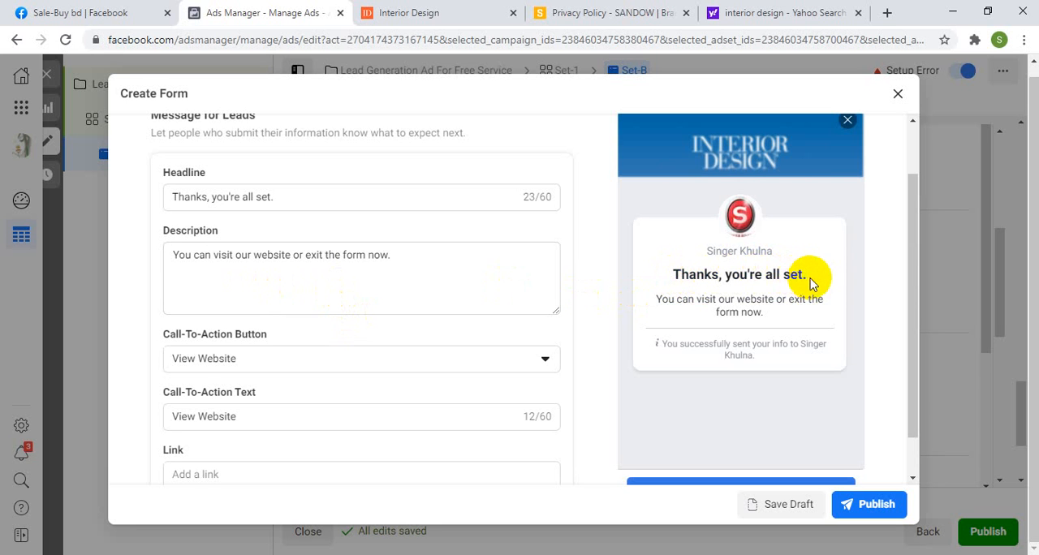
{"action": "left_click_drag", "start_coordinate": [817, 282], "coordinate": [639, 286]}
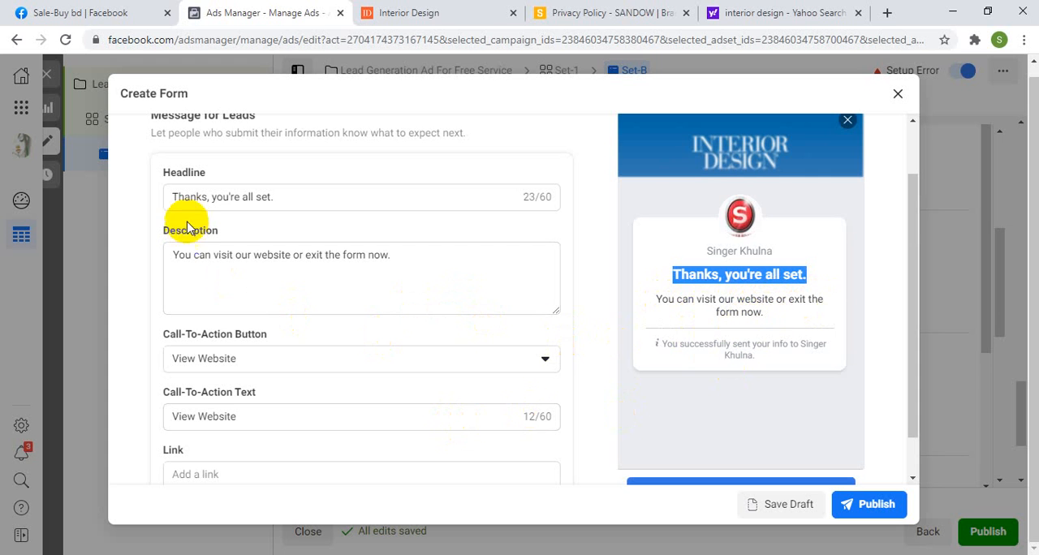
{"action": "left_click_drag", "start_coordinate": [294, 195], "coordinate": [163, 201]}
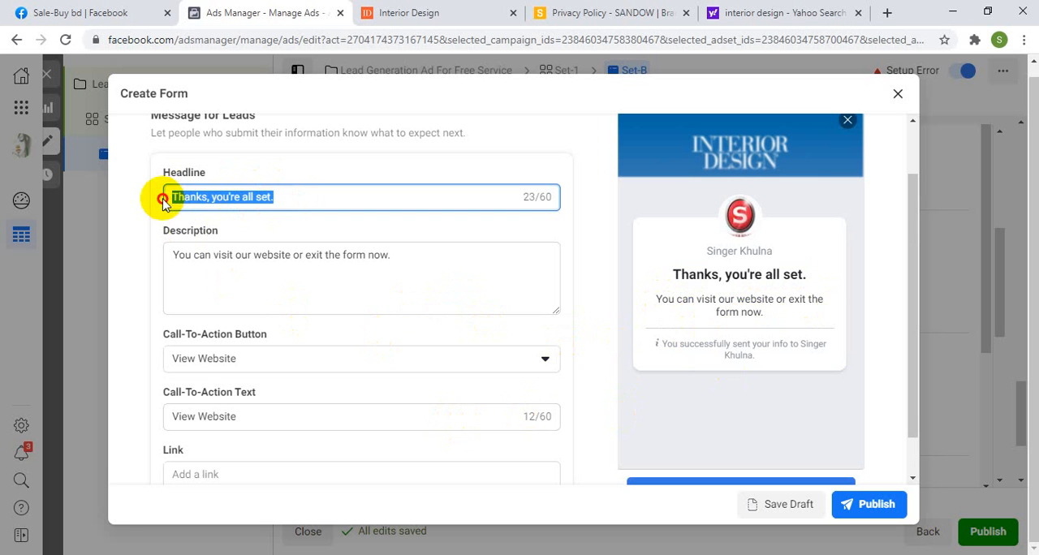
Step: Add "Wei will contact you soon." as a separate first line in the completion message's description
{"action": "left_click", "coordinate": [212, 258]}
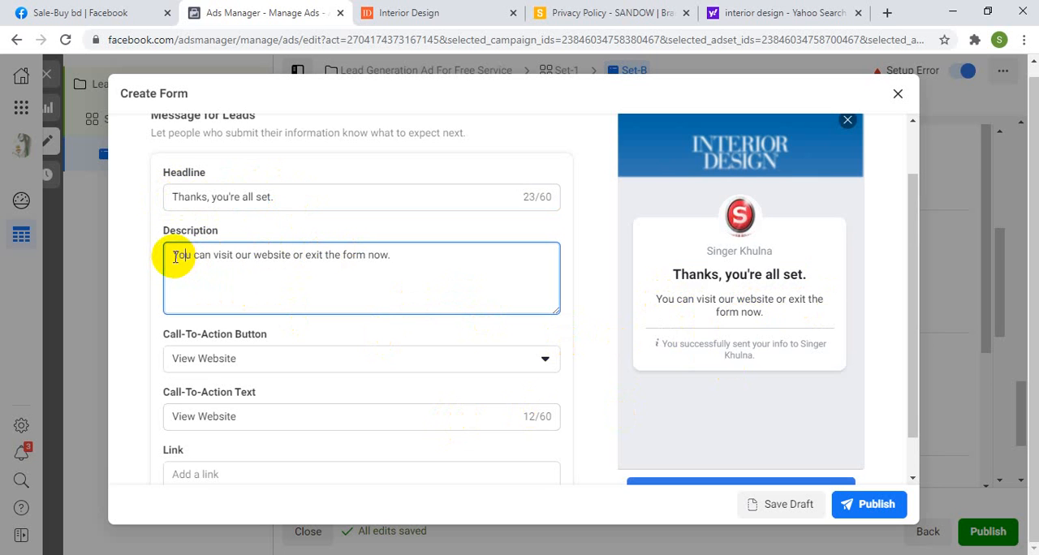
{"action": "left_click", "coordinate": [175, 257]}
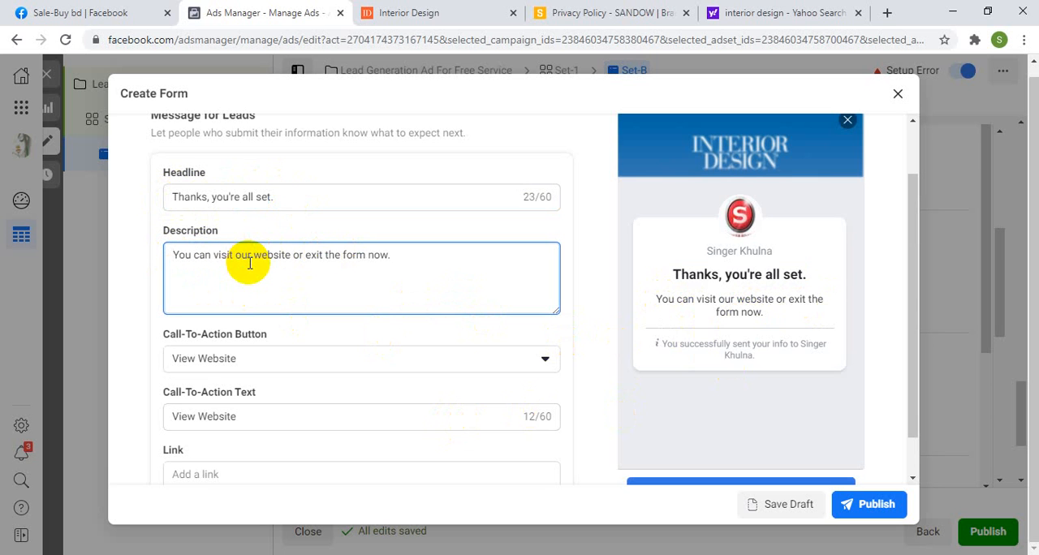
{"action": "type", "text": "Weil"}
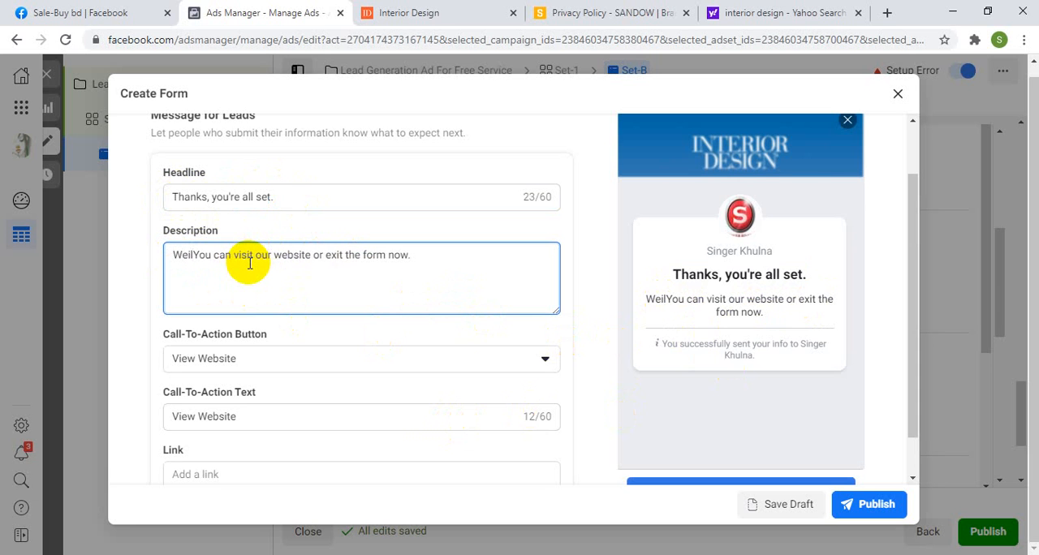
{"action": "key", "text": "BackSpace"}
{"action": "type", "text": "will"}
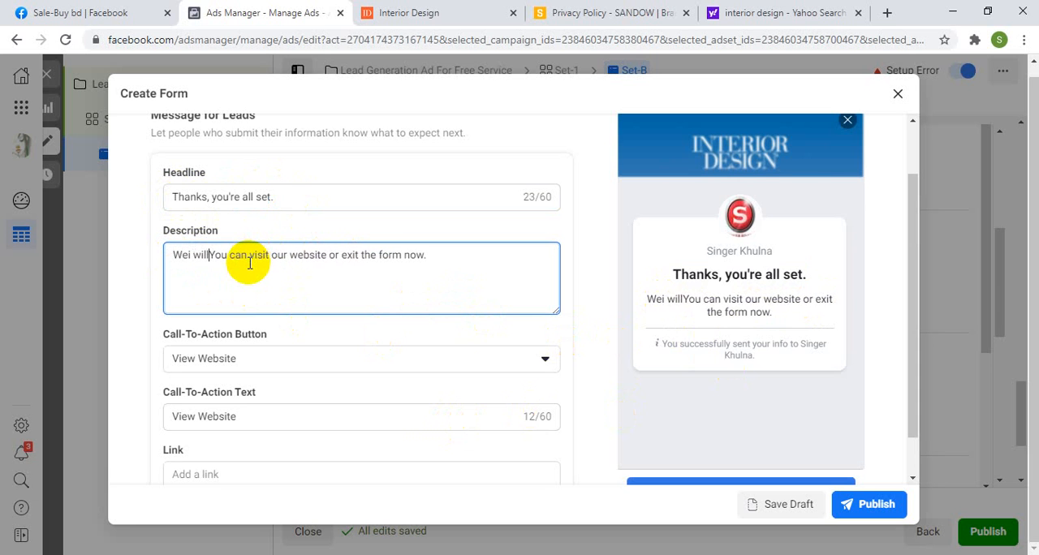
{"action": "type", "text": " contact"}
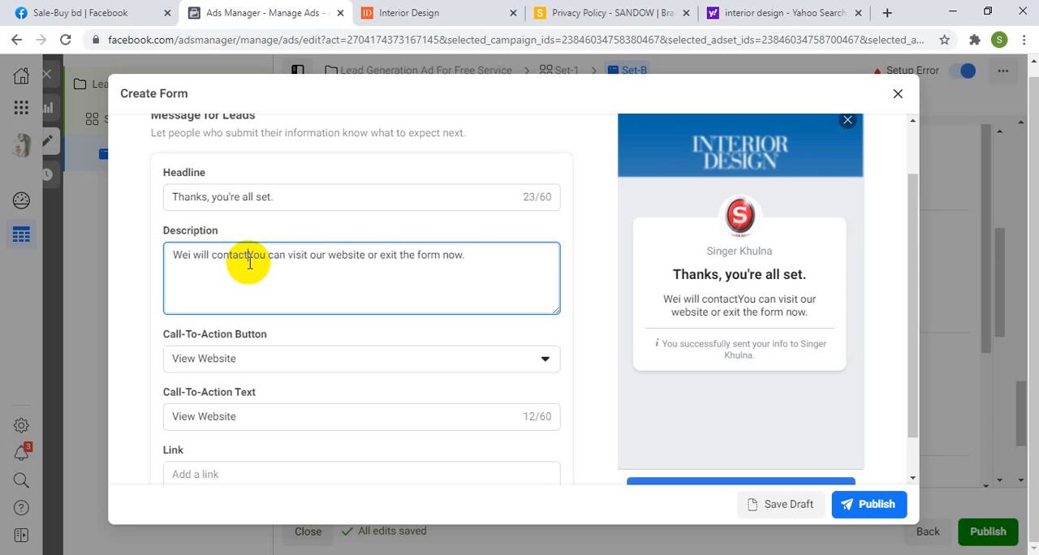
{"action": "type", "text": " you s"}
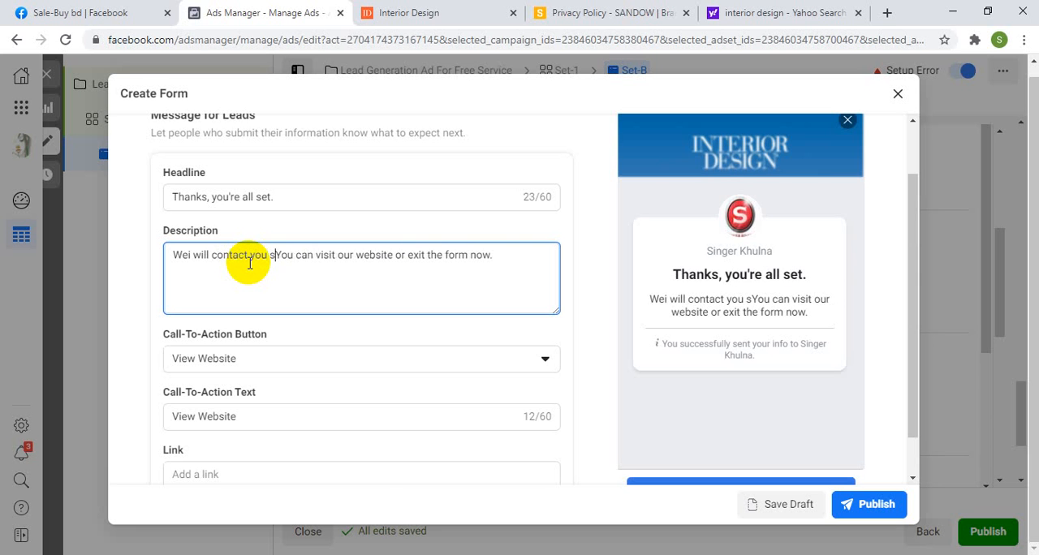
{"action": "type", "text": "oon."}
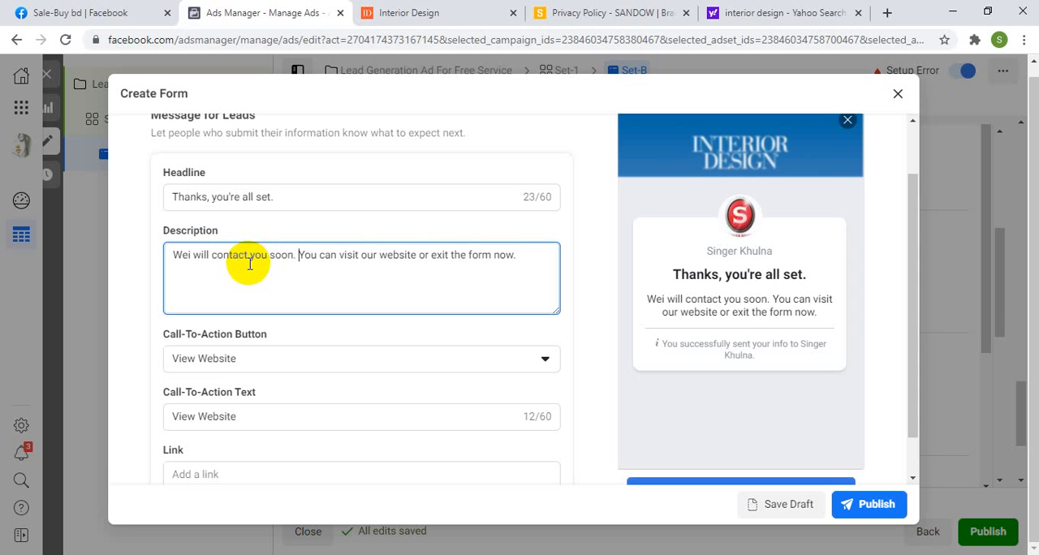
{"action": "key", "text": "Return"}
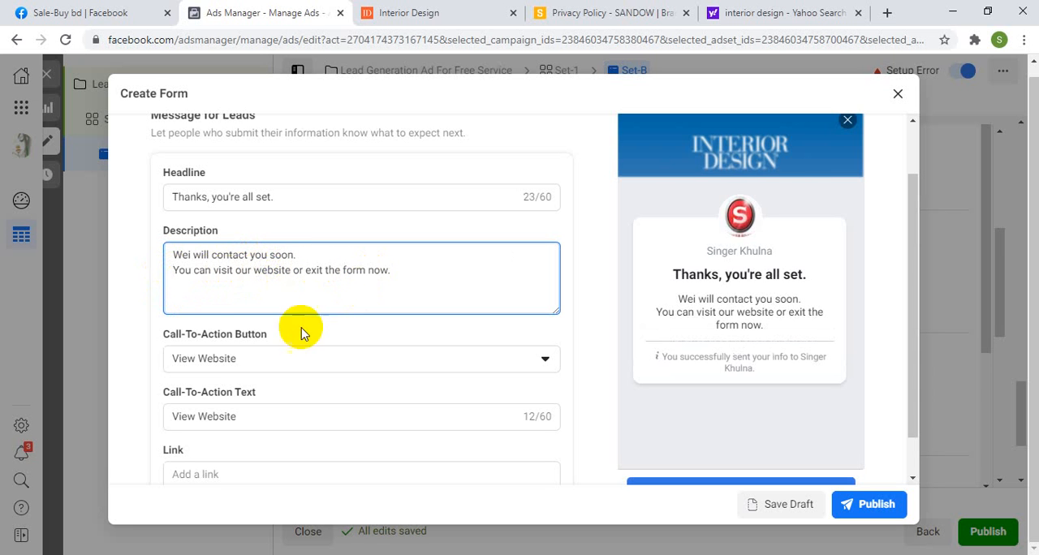
Step: Switch to the SANDOW privacy page, open the site's home page and copy its address
{"action": "scroll", "coordinate": [284, 369], "scroll_direction": "down", "scroll_amount": 1}
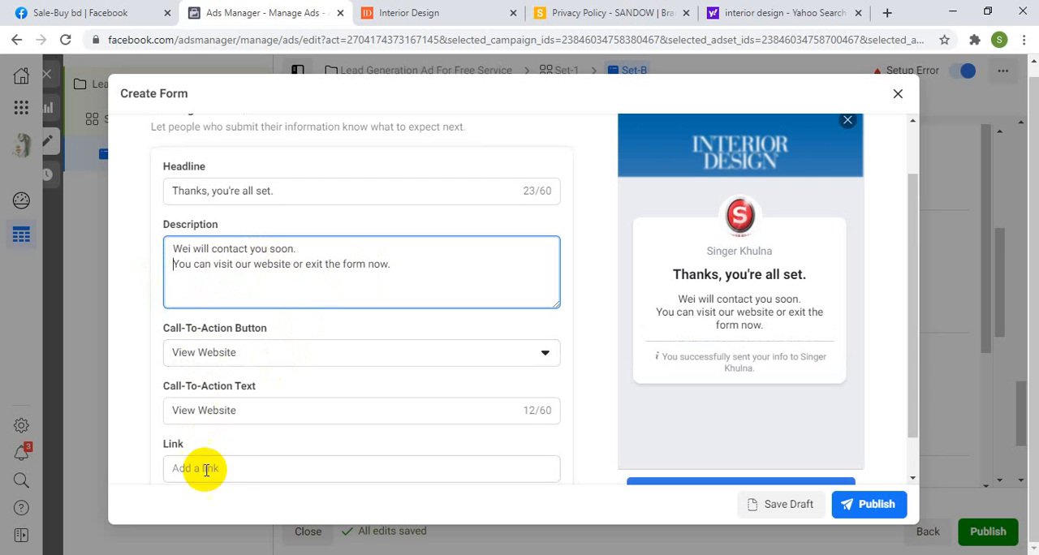
{"action": "left_click", "coordinate": [609, 15]}
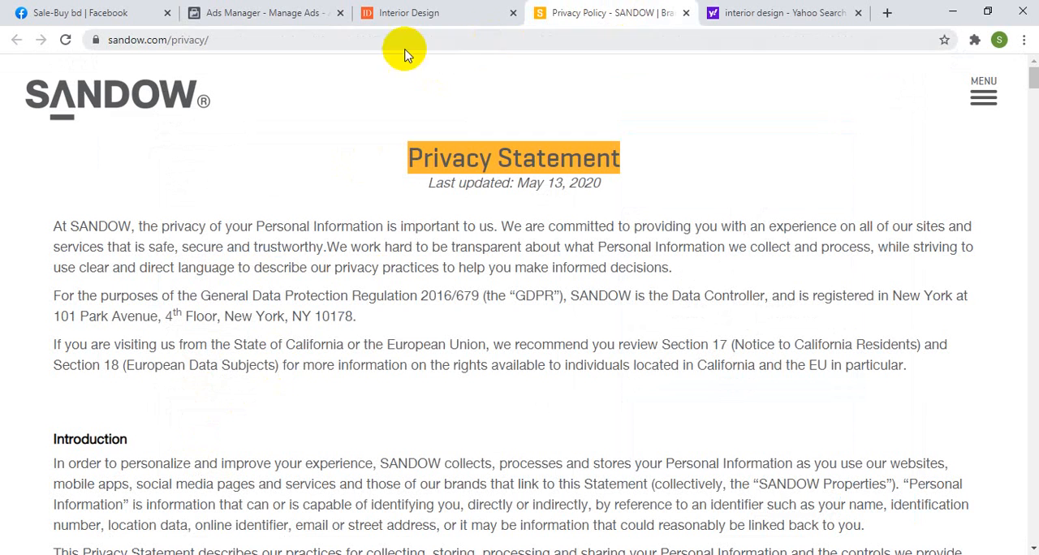
{"action": "left_click", "coordinate": [94, 97]}
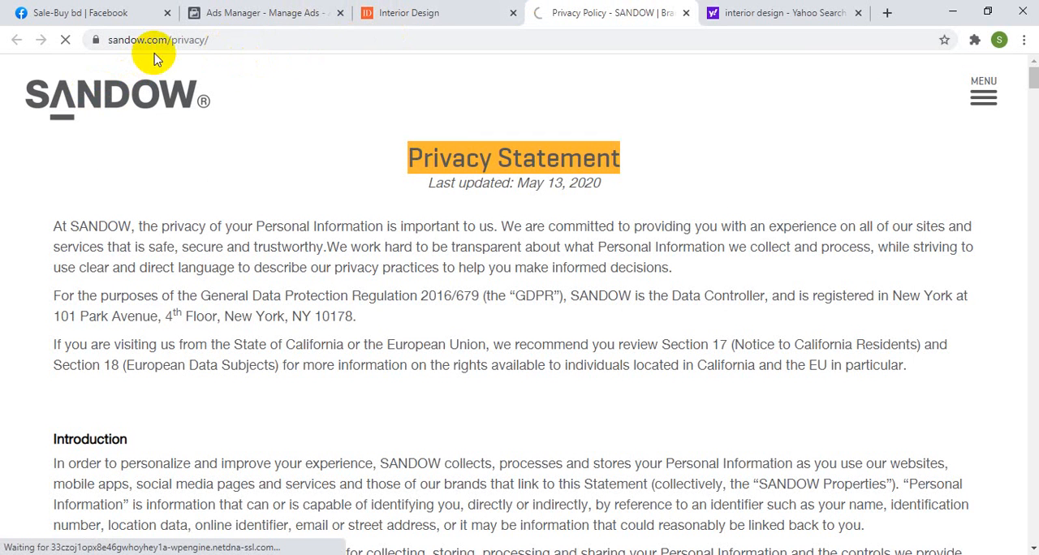
{"action": "left_click", "coordinate": [139, 38]}
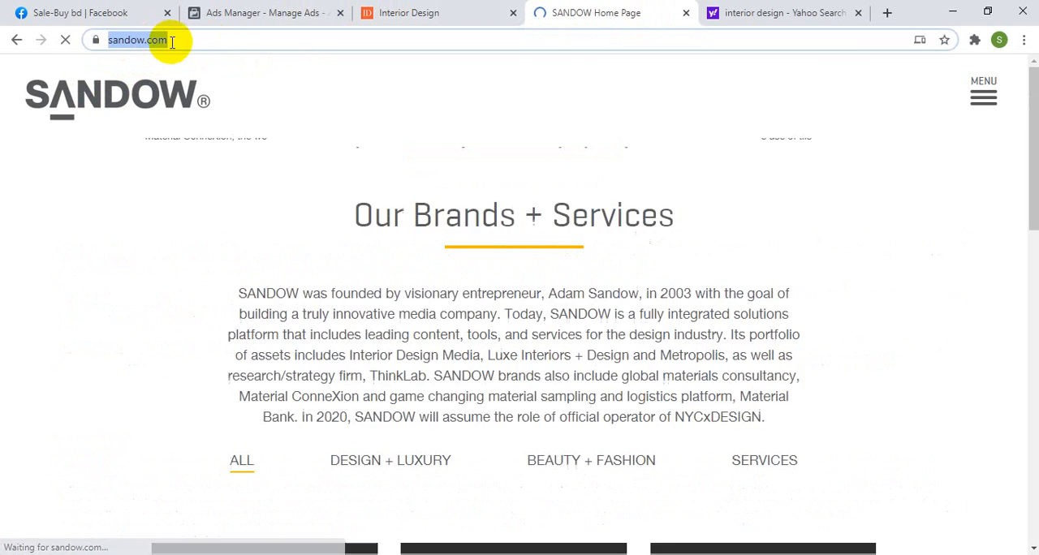
{"action": "right_click", "coordinate": [149, 47]}
{"action": "left_click", "coordinate": [174, 147]}
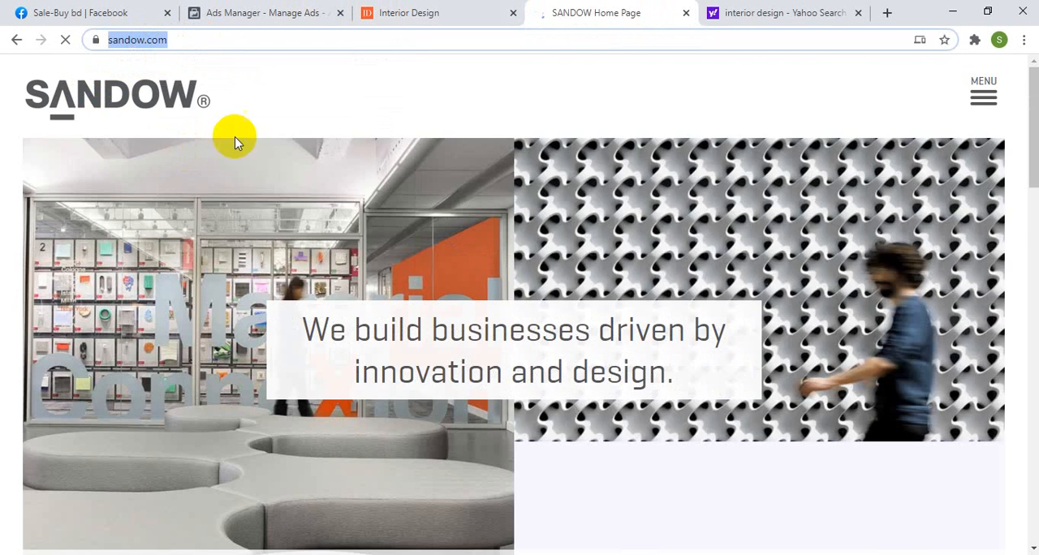
{"action": "left_click", "coordinate": [268, 16]}
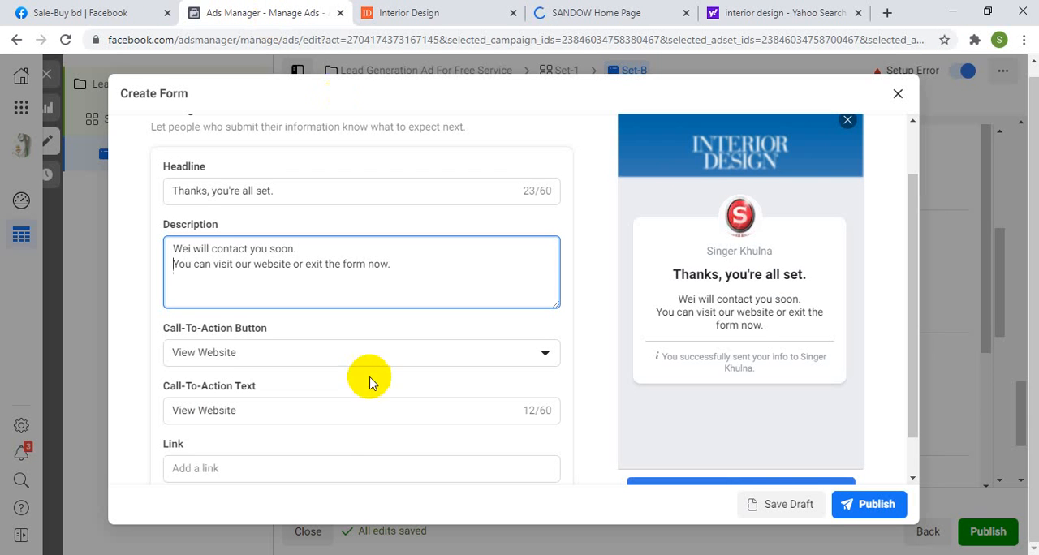
{"action": "left_click", "coordinate": [233, 469]}
{"action": "right_click", "coordinate": [242, 463]}
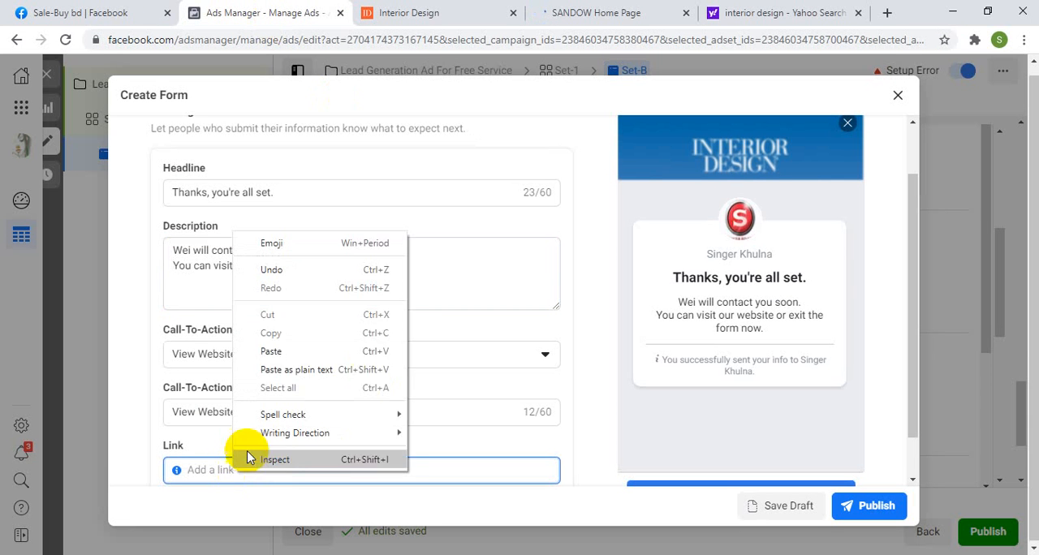
{"action": "left_click", "coordinate": [273, 349]}
{"action": "left_click", "coordinate": [572, 423]}
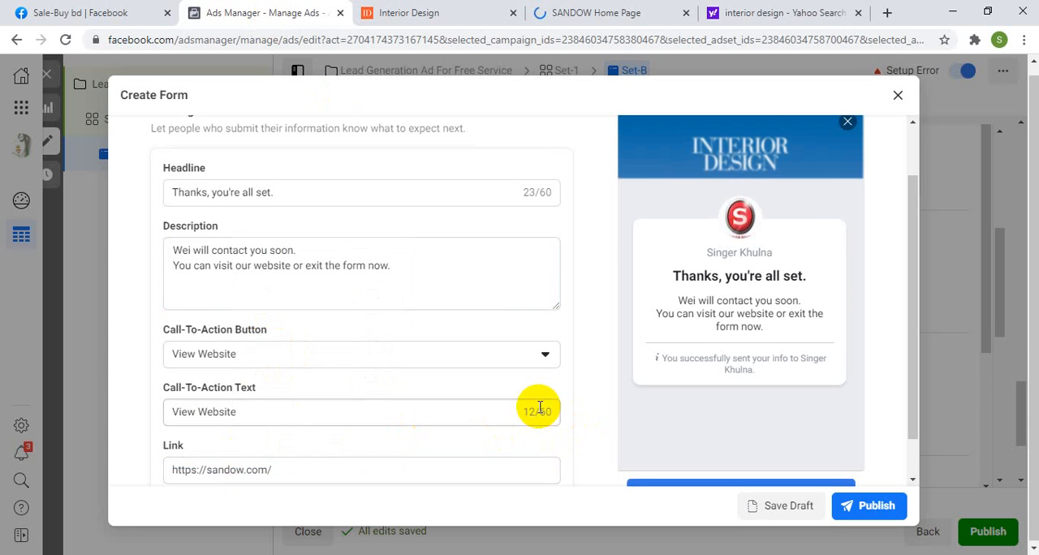
Step: Correct "Wei" to "We" in the completion description and check the message preview and website link
{"action": "scroll", "coordinate": [542, 410], "scroll_direction": "down", "scroll_amount": 1}
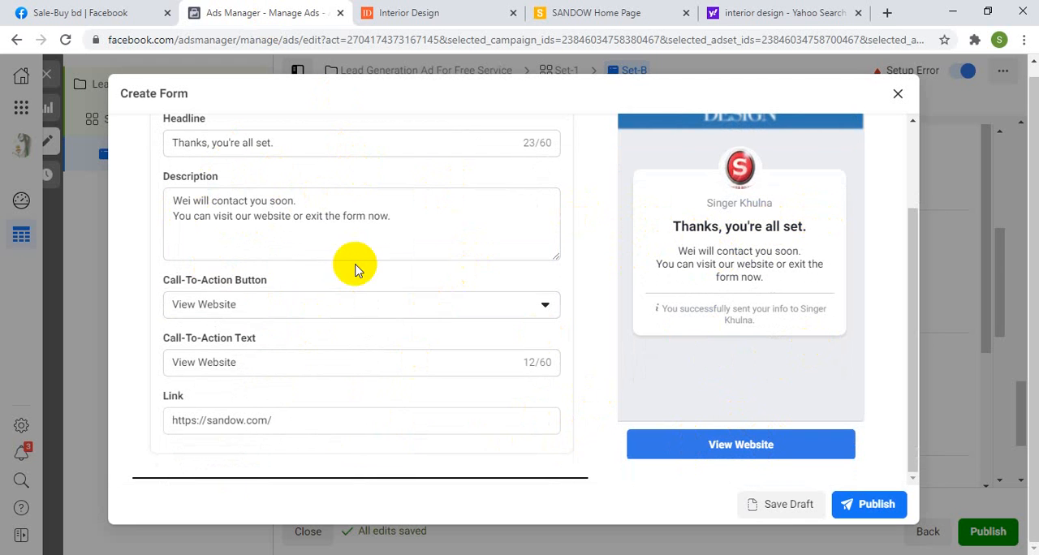
{"action": "left_click", "coordinate": [192, 200]}
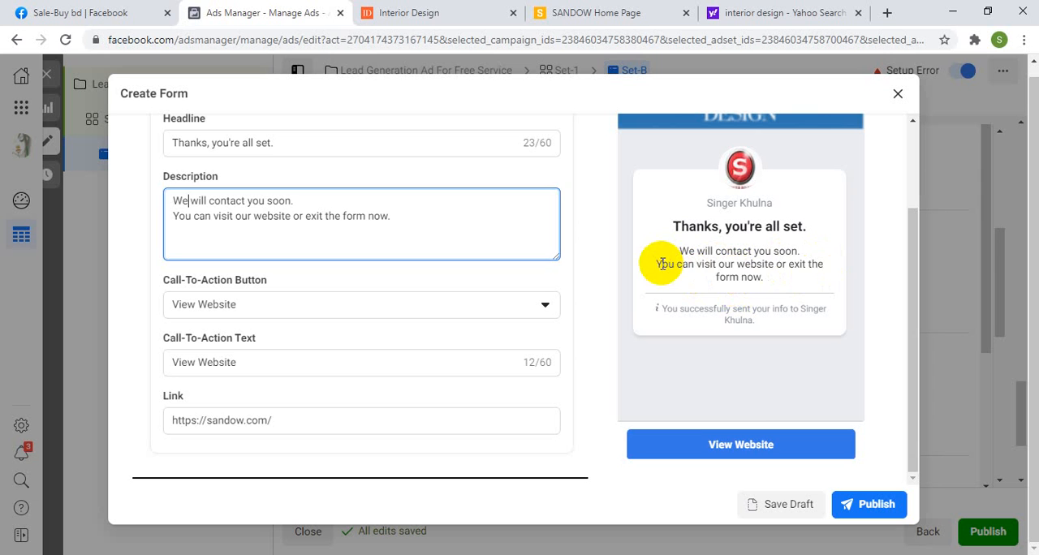
{"action": "left_click_drag", "start_coordinate": [662, 264], "coordinate": [825, 264]}
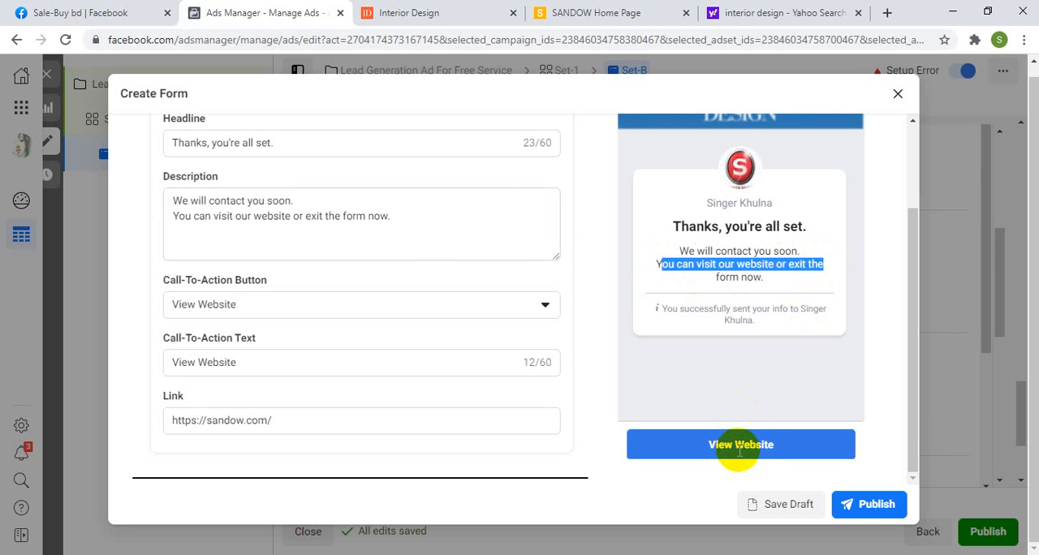
{"action": "left_click_drag", "start_coordinate": [290, 425], "coordinate": [160, 426]}
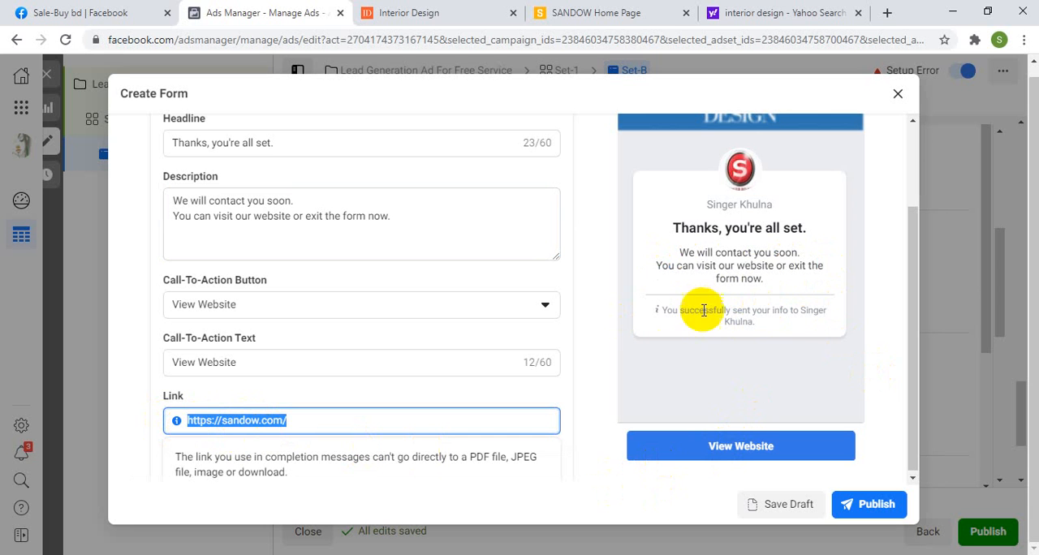
{"action": "left_click", "coordinate": [613, 329]}
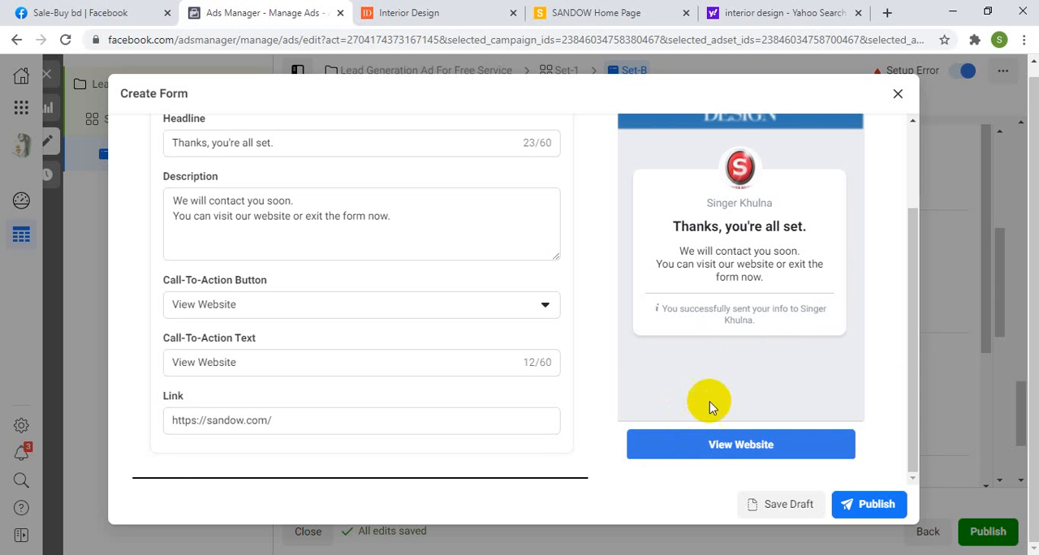
Step: Collapse the Completion section and review the Form Type options
{"action": "scroll", "coordinate": [487, 358], "scroll_direction": "up", "scroll_amount": 5}
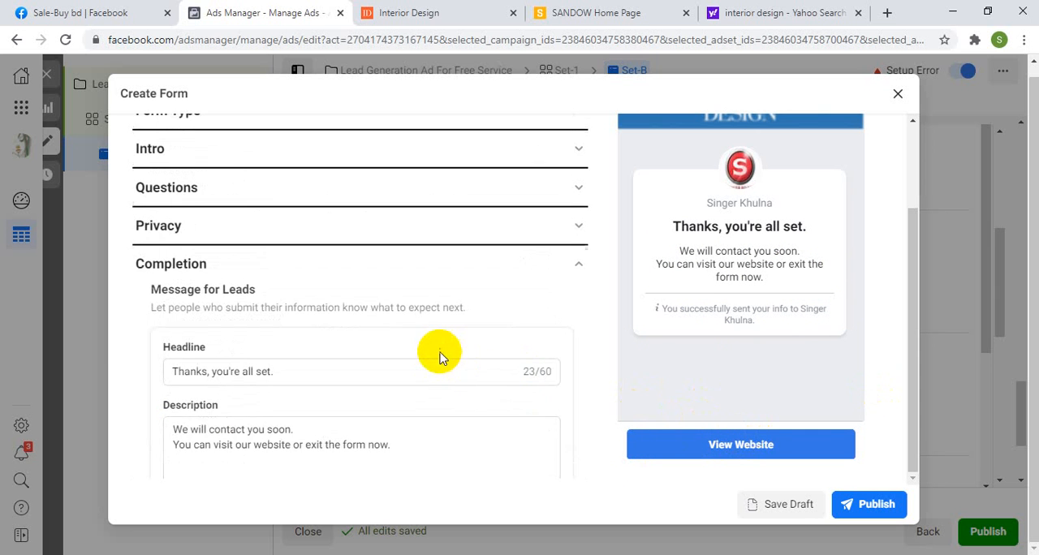
{"action": "left_click", "coordinate": [265, 397]}
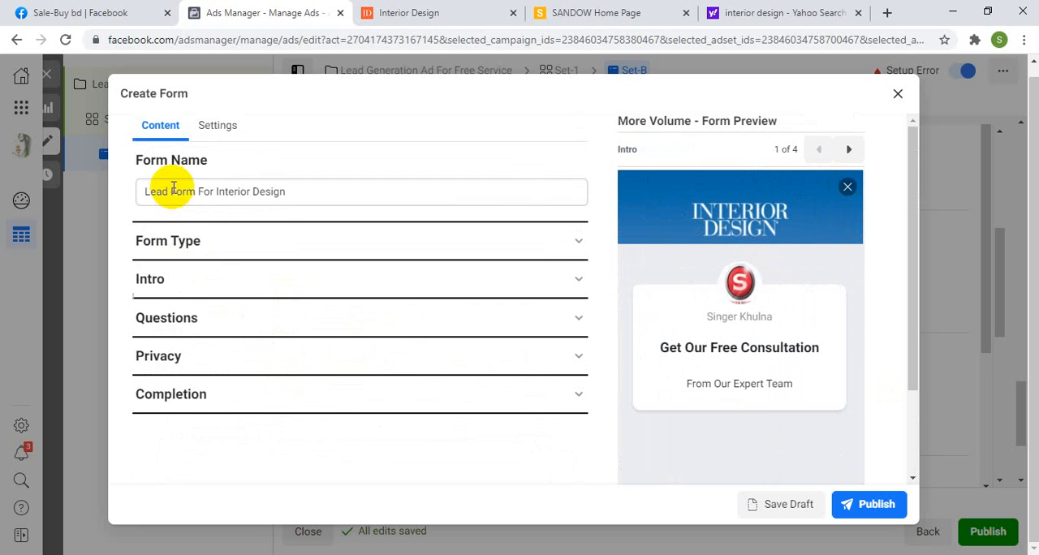
{"action": "left_click", "coordinate": [200, 243]}
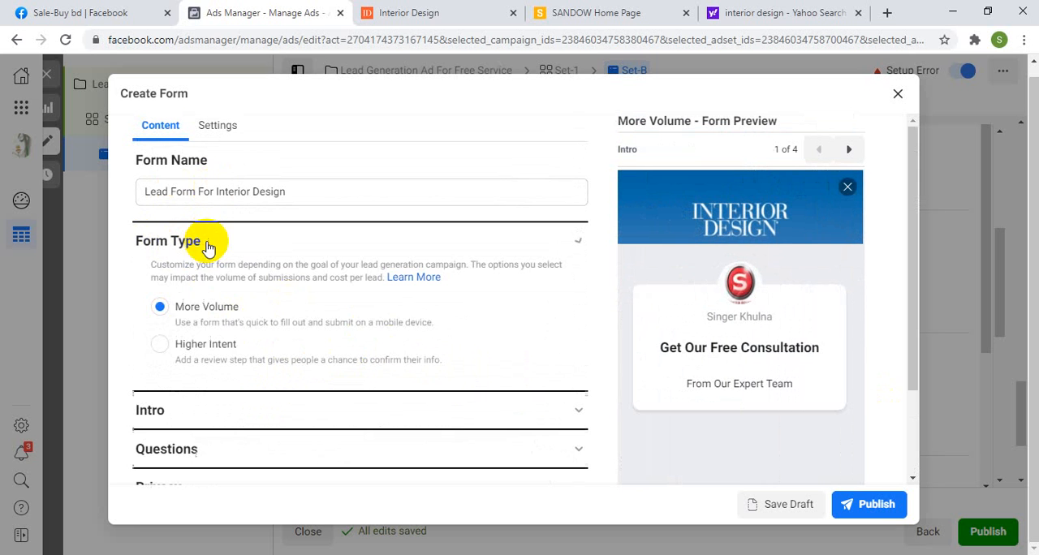
{"action": "left_click", "coordinate": [580, 246]}
Step: Review the Intro section's background image and greeting, and collapse it again
{"action": "left_click", "coordinate": [244, 281]}
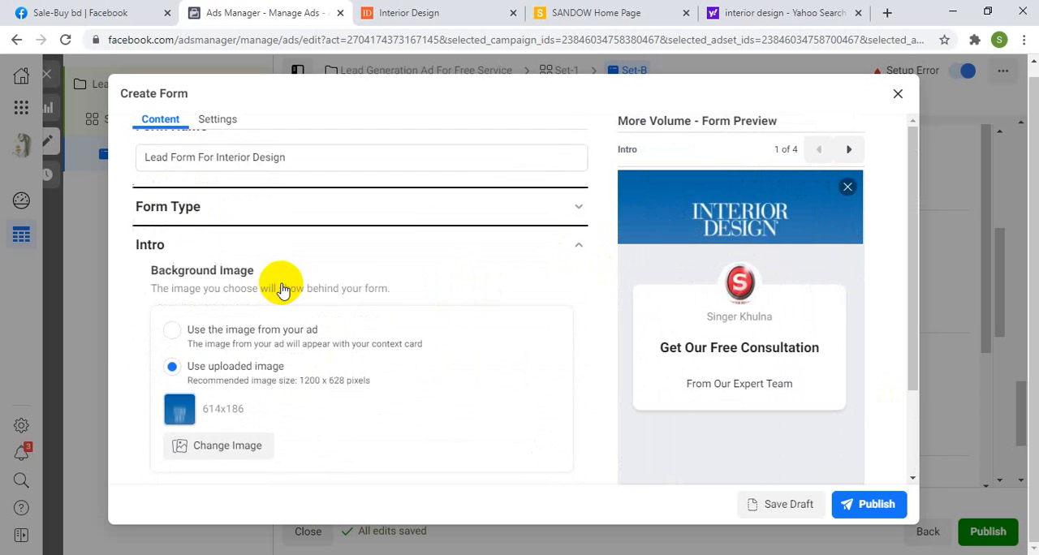
{"action": "scroll", "coordinate": [283, 291], "scroll_direction": "down", "scroll_amount": 1}
{"action": "scroll", "coordinate": [280, 321], "scroll_direction": "down", "scroll_amount": 1}
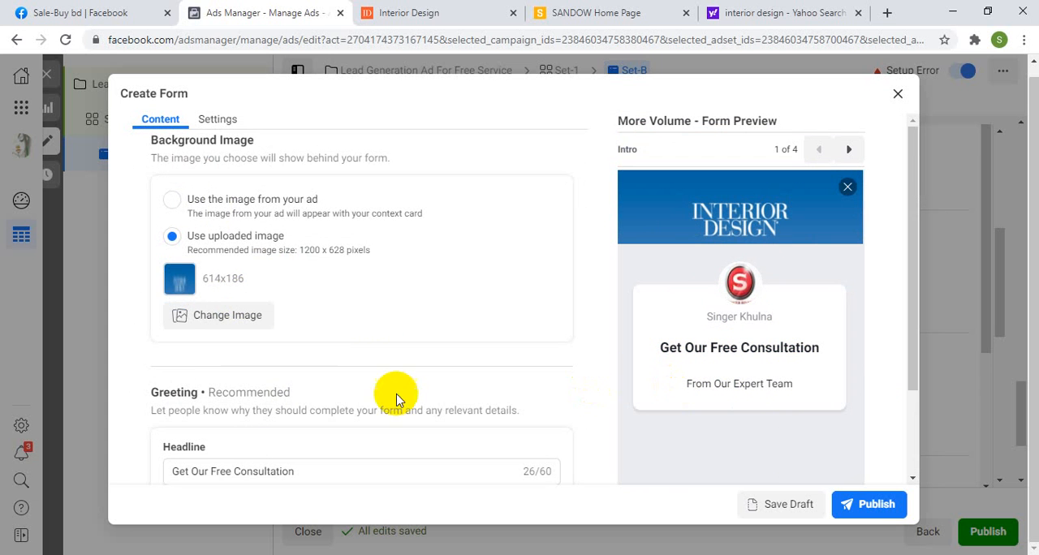
{"action": "scroll", "coordinate": [396, 400], "scroll_direction": "down", "scroll_amount": 3}
{"action": "scroll", "coordinate": [563, 283], "scroll_direction": "up", "scroll_amount": 2}
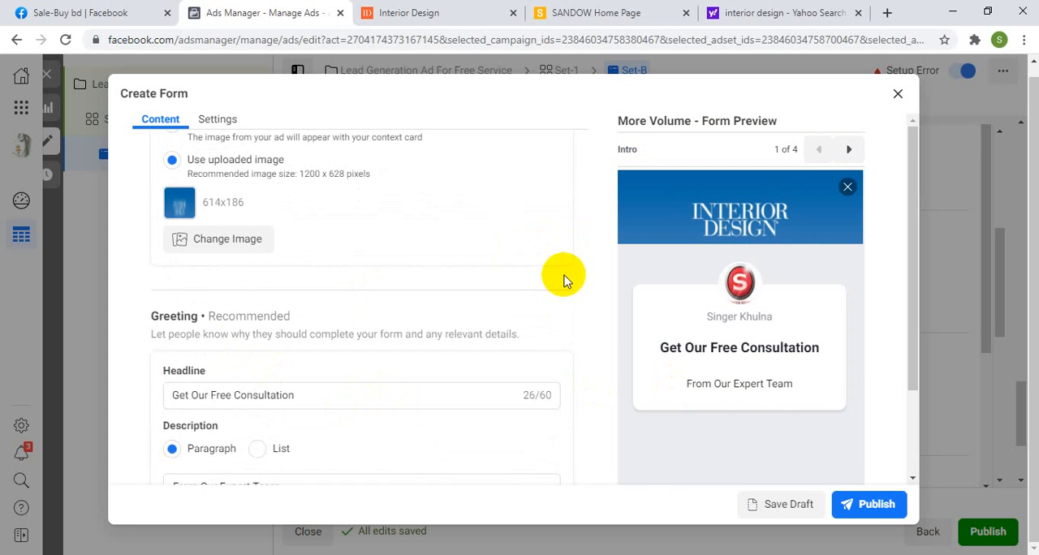
{"action": "scroll", "coordinate": [552, 280], "scroll_direction": "up", "scroll_amount": 3}
{"action": "left_click", "coordinate": [574, 194]}
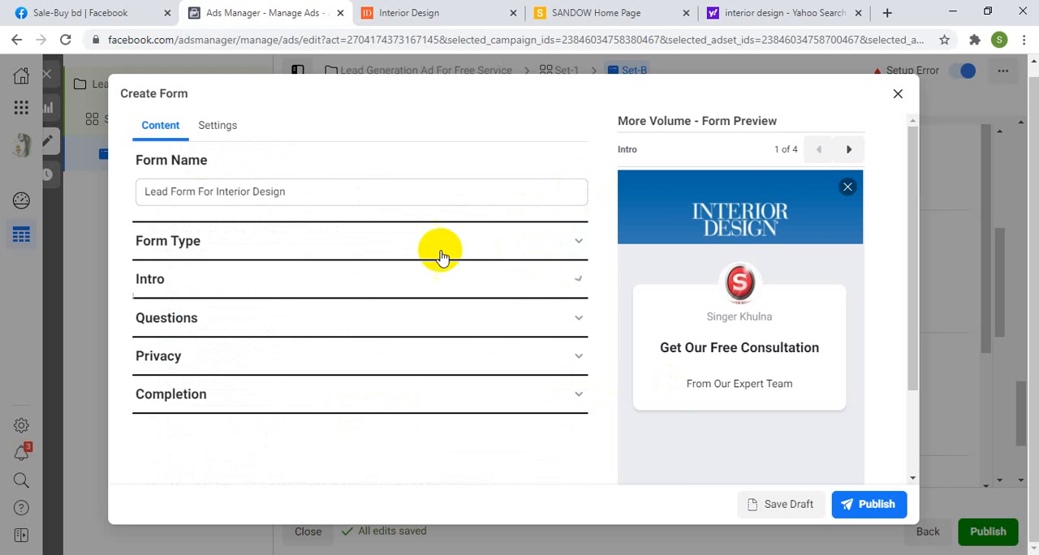
Step: Review the custom and prefill questions in the Questions section, and collapse it again
{"action": "left_click", "coordinate": [221, 317]}
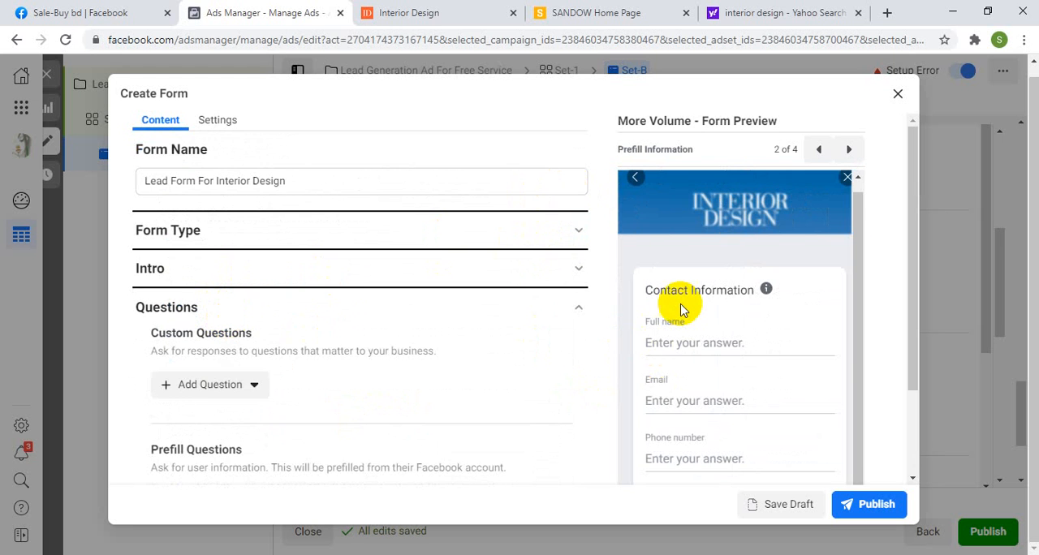
{"action": "scroll", "coordinate": [702, 325], "scroll_direction": "down", "scroll_amount": 2}
{"action": "scroll", "coordinate": [235, 414], "scroll_direction": "down", "scroll_amount": 4}
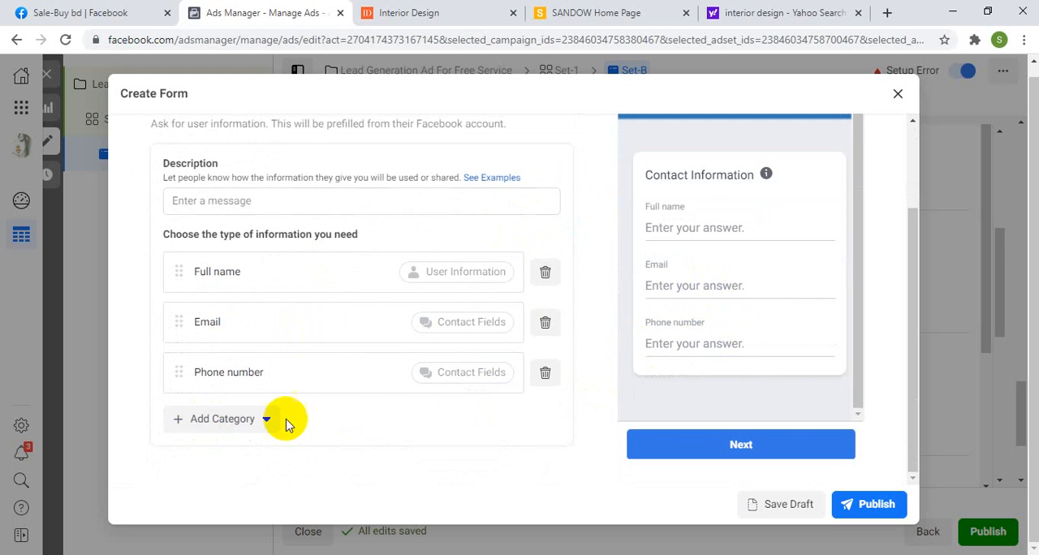
{"action": "scroll", "coordinate": [287, 420], "scroll_direction": "up", "scroll_amount": 3}
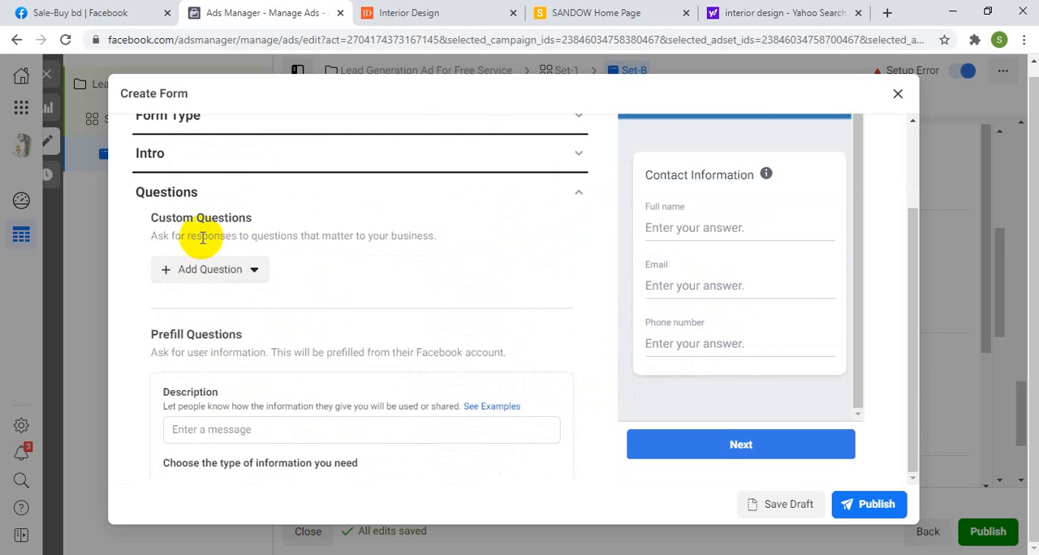
{"action": "scroll", "coordinate": [203, 236], "scroll_direction": "up", "scroll_amount": 2}
{"action": "left_click", "coordinate": [313, 321]}
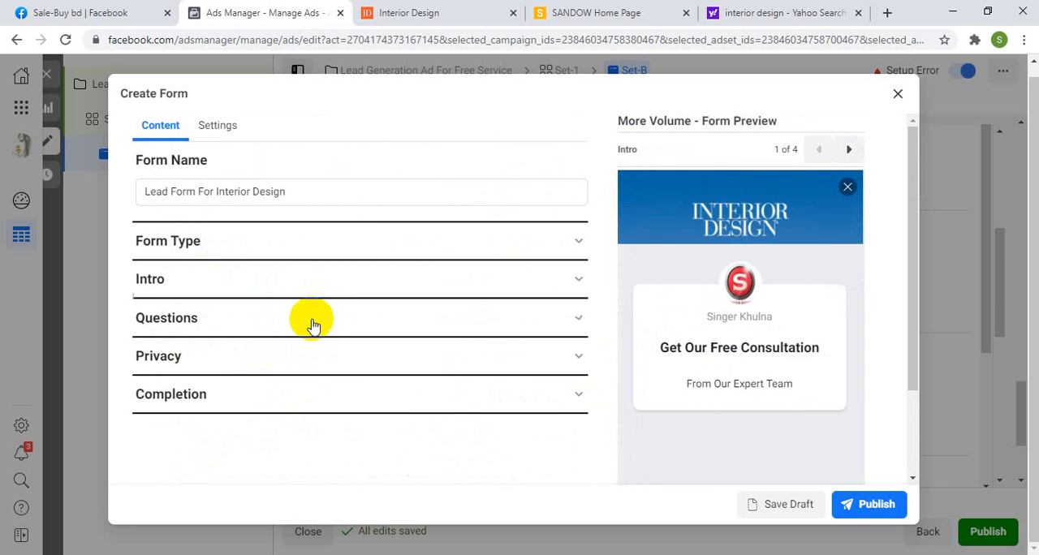
Step: Review the privacy policy link and link text, collapse Privacy and recheck the Completion section's message for leads
{"action": "left_click", "coordinate": [214, 359]}
{"action": "scroll", "coordinate": [244, 359], "scroll_direction": "down", "scroll_amount": 2}
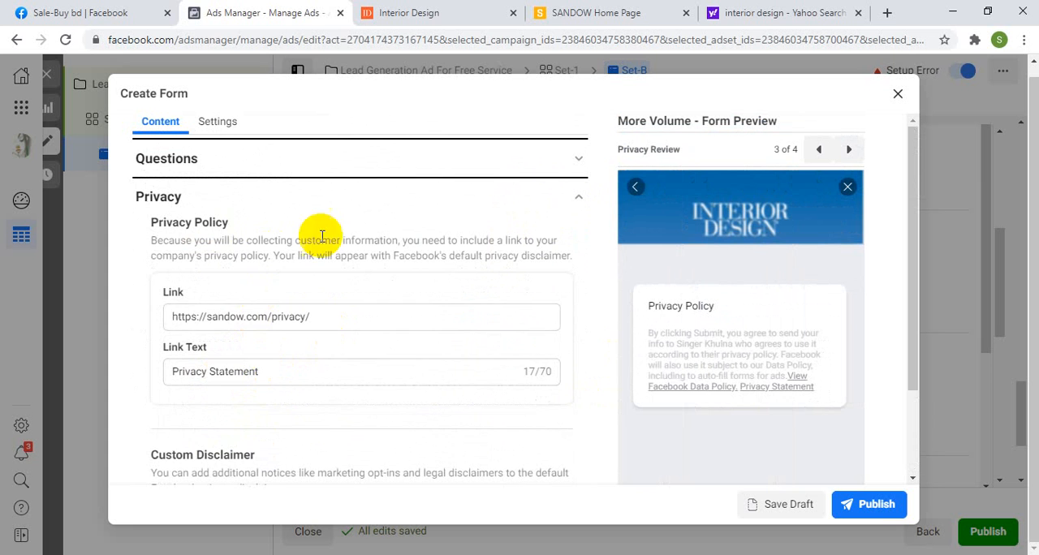
{"action": "scroll", "coordinate": [487, 244], "scroll_direction": "up", "scroll_amount": 2}
{"action": "left_click", "coordinate": [568, 270]}
{"action": "scroll", "coordinate": [513, 294], "scroll_direction": "down", "scroll_amount": 2}
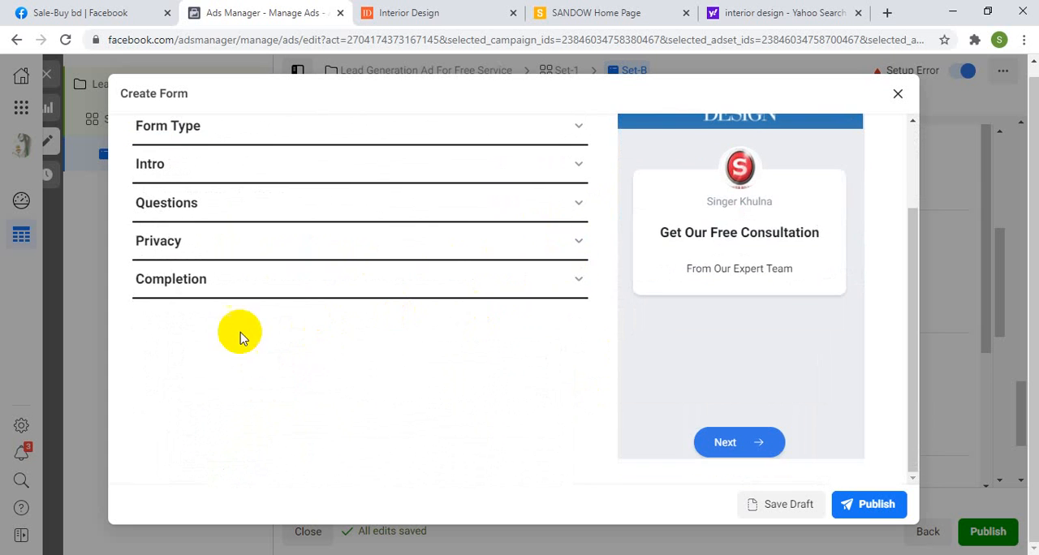
{"action": "left_click", "coordinate": [210, 281]}
{"action": "scroll", "coordinate": [274, 360], "scroll_direction": "down", "scroll_amount": 2}
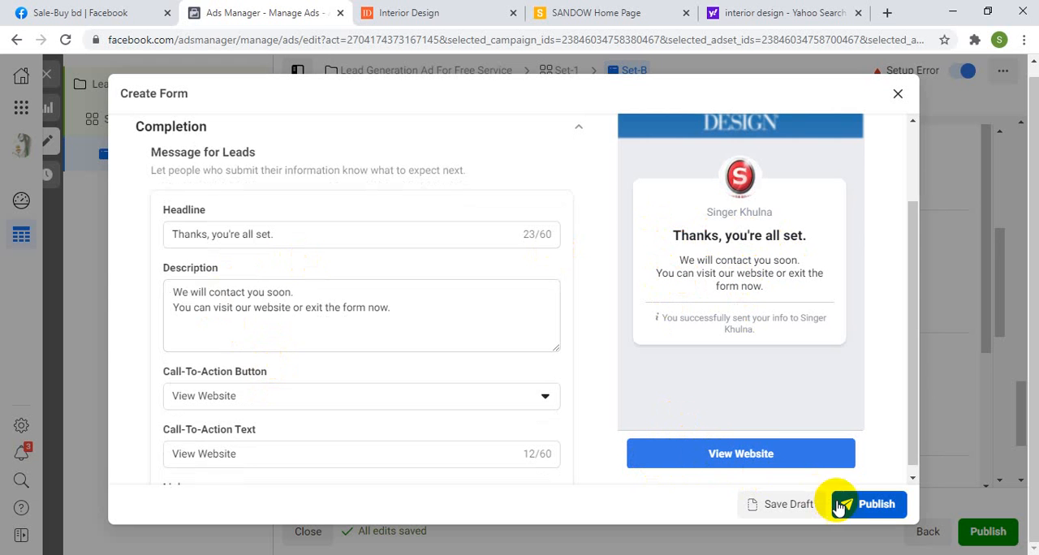
Step: Try to publish the form, and fill in the missing prefill questions description with "Please Fill up billow form"
{"action": "left_click", "coordinate": [865, 507]}
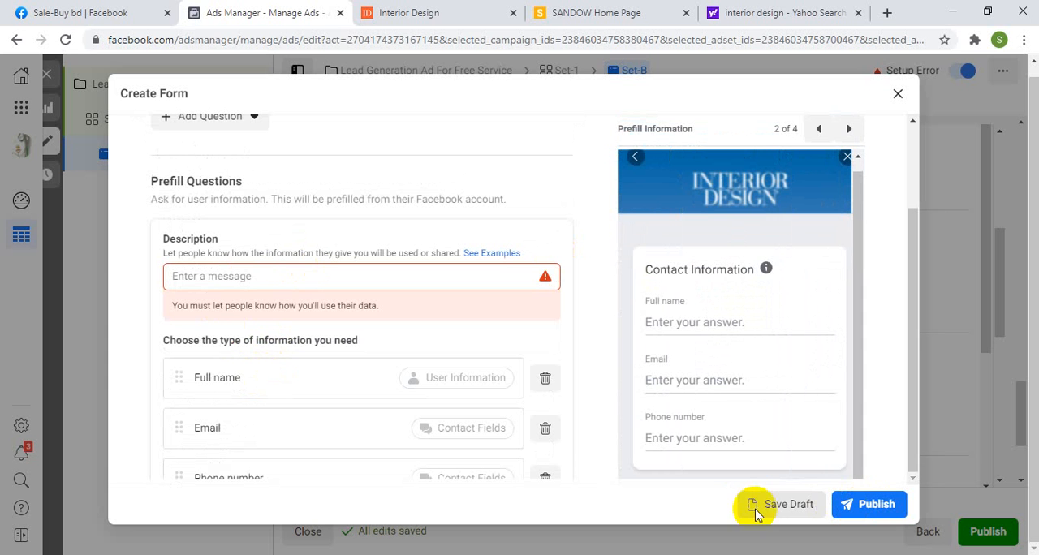
{"action": "scroll", "coordinate": [379, 429], "scroll_direction": "down", "scroll_amount": 3}
{"action": "scroll", "coordinate": [352, 429], "scroll_direction": "up", "scroll_amount": 4}
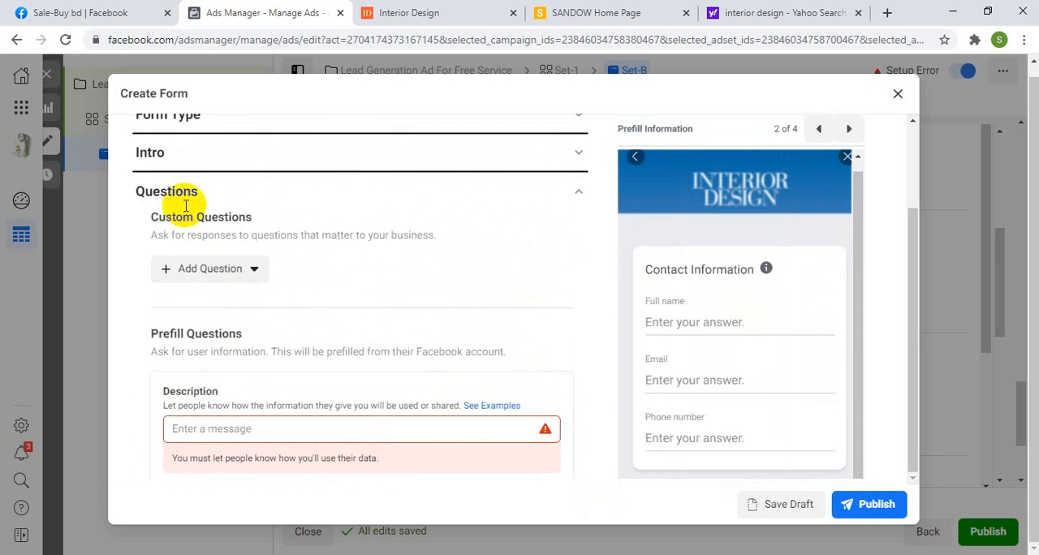
{"action": "scroll", "coordinate": [268, 292], "scroll_direction": "down", "scroll_amount": 1}
{"action": "scroll", "coordinate": [248, 333], "scroll_direction": "down", "scroll_amount": 2}
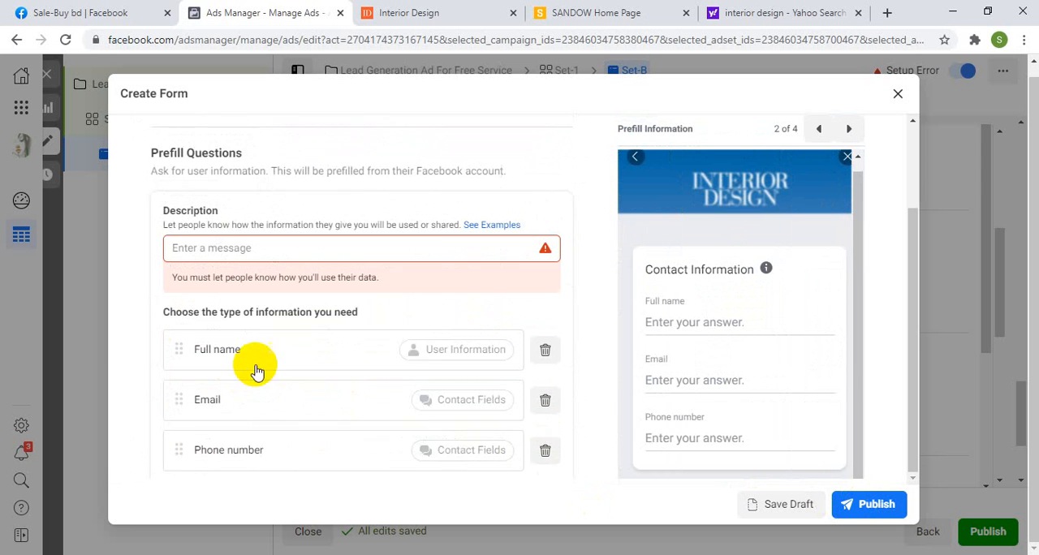
{"action": "left_click", "coordinate": [200, 201]}
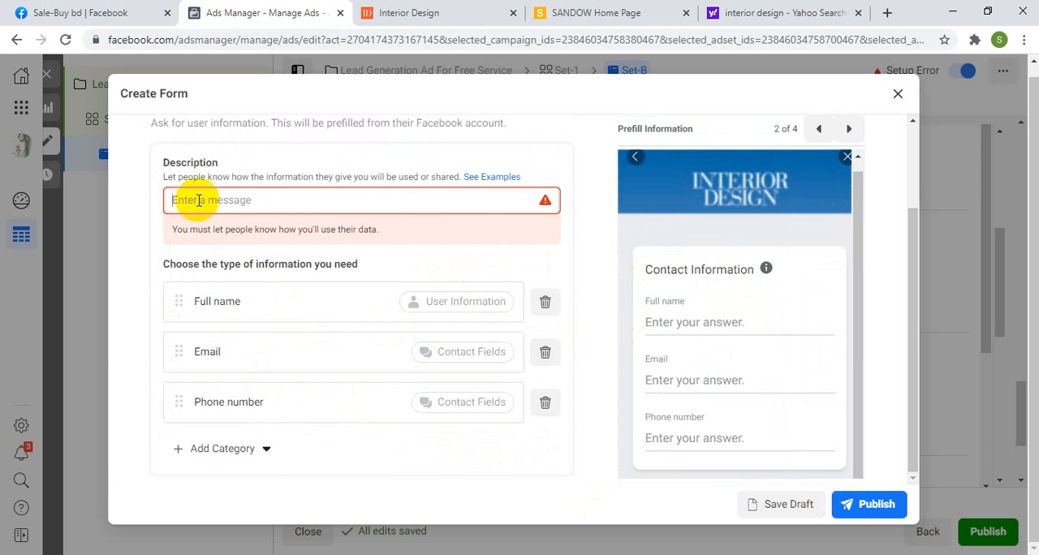
{"action": "type", "text": "Please Fill up billow form"}
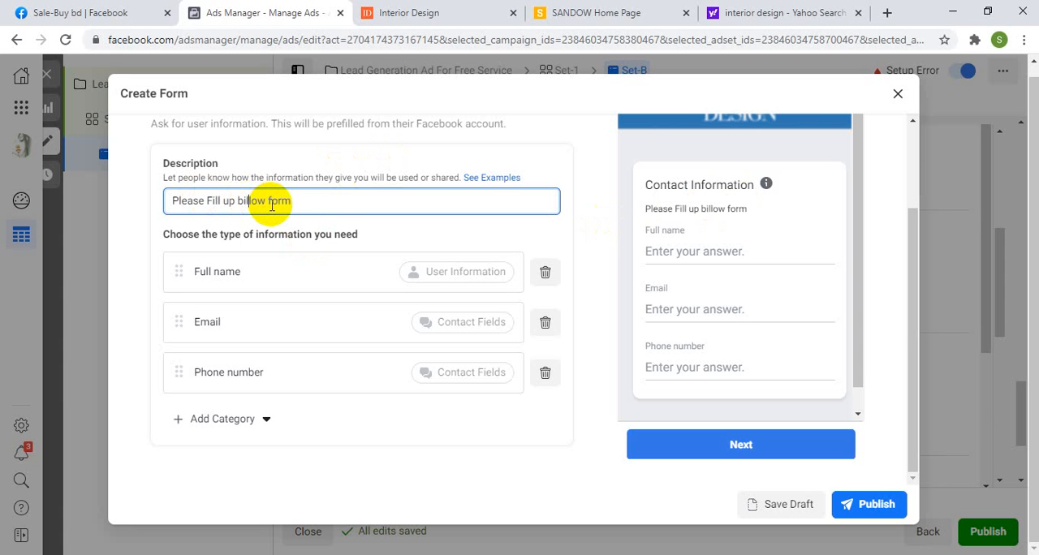
{"action": "left_click", "coordinate": [573, 217]}
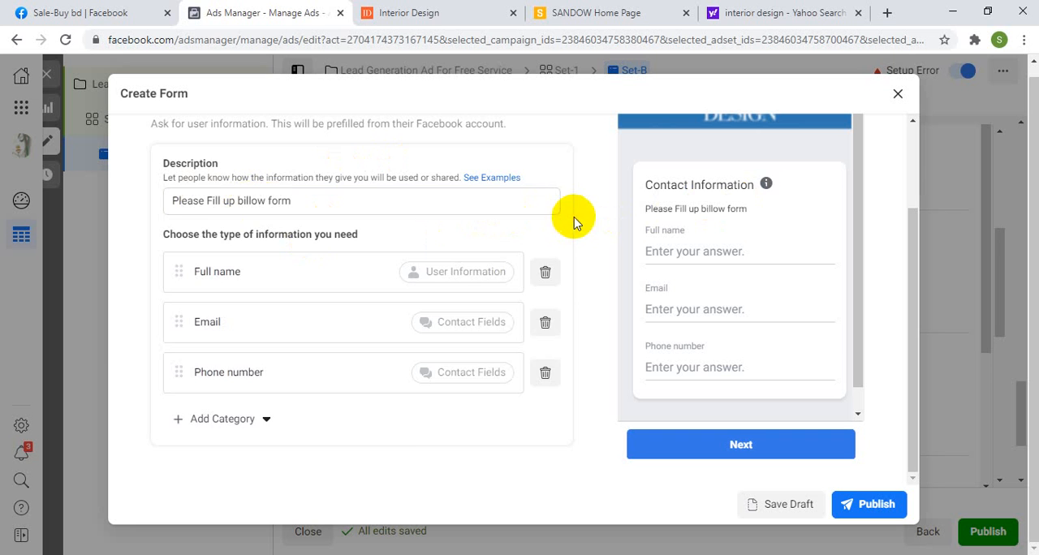
Step: Check the Questions section once more and publish the instant form
{"action": "scroll", "coordinate": [569, 221], "scroll_direction": "up", "scroll_amount": 2}
{"action": "scroll", "coordinate": [487, 248], "scroll_direction": "up", "scroll_amount": 1}
{"action": "scroll", "coordinate": [255, 337], "scroll_direction": "down", "scroll_amount": 2}
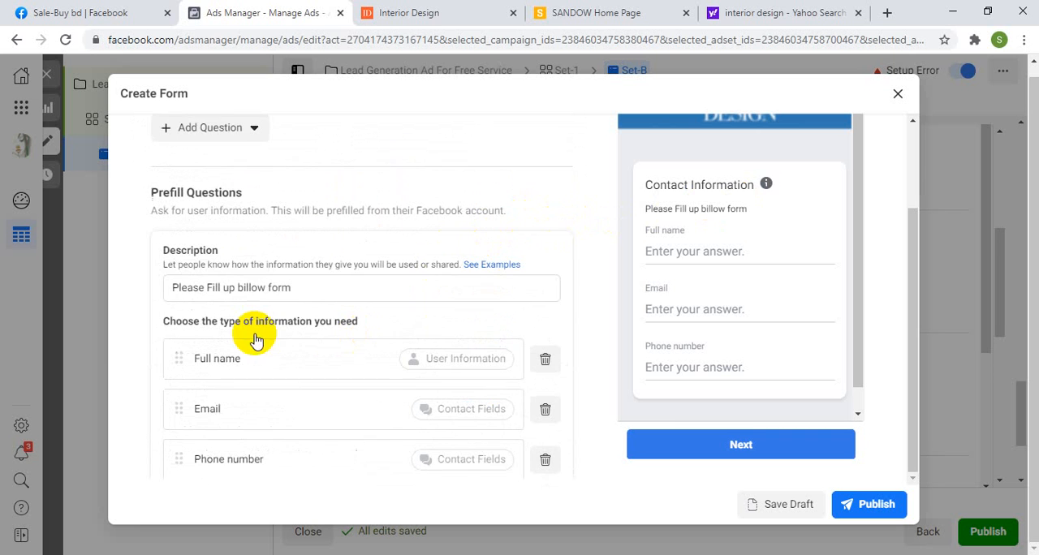
{"action": "scroll", "coordinate": [378, 428], "scroll_direction": "up", "scroll_amount": 1}
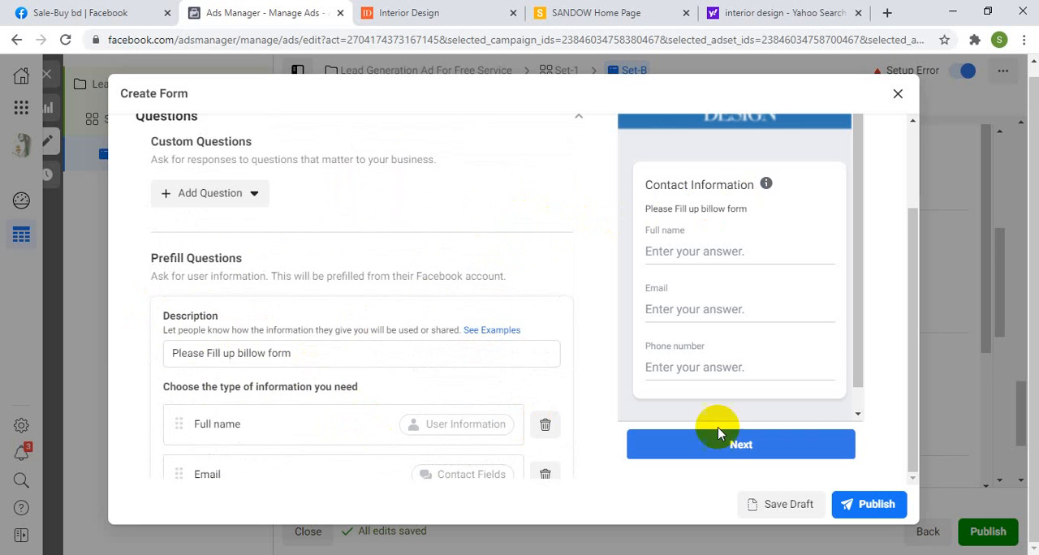
{"action": "left_click", "coordinate": [864, 497]}
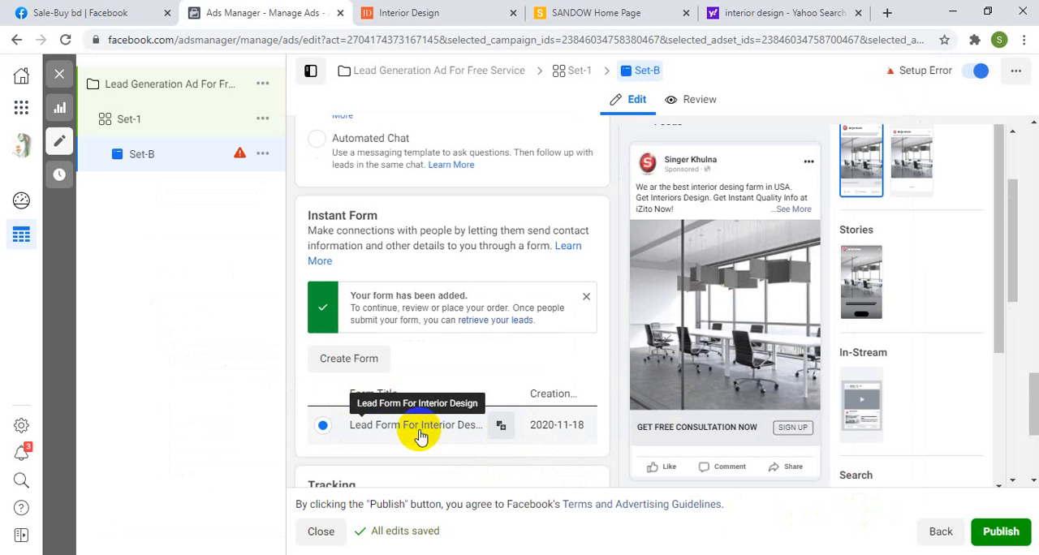
Step: Page through the added form's preview from the Intro to the Message for Leads page
{"action": "scroll", "coordinate": [703, 323], "scroll_direction": "down", "scroll_amount": 3}
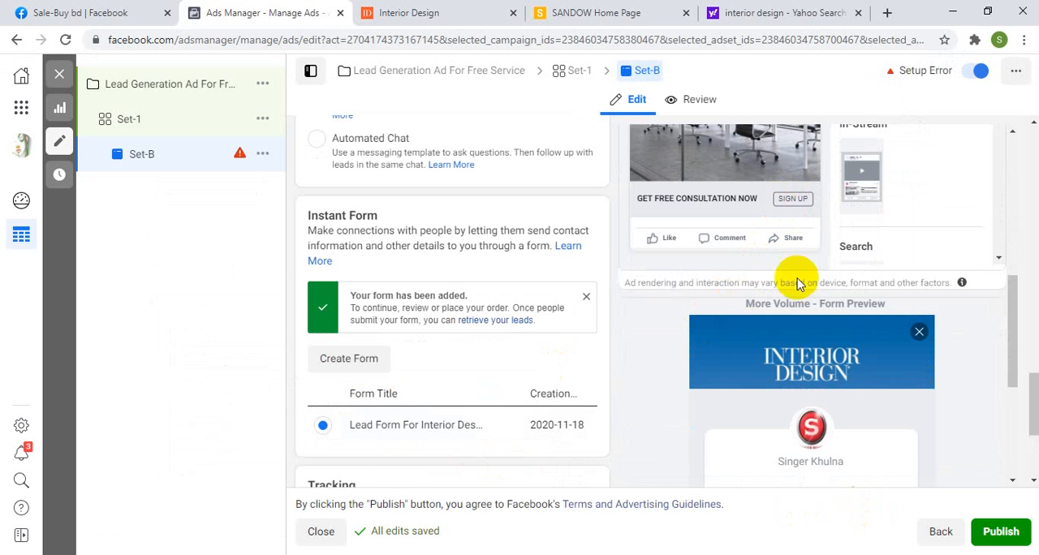
{"action": "scroll", "coordinate": [776, 292], "scroll_direction": "down", "scroll_amount": 5}
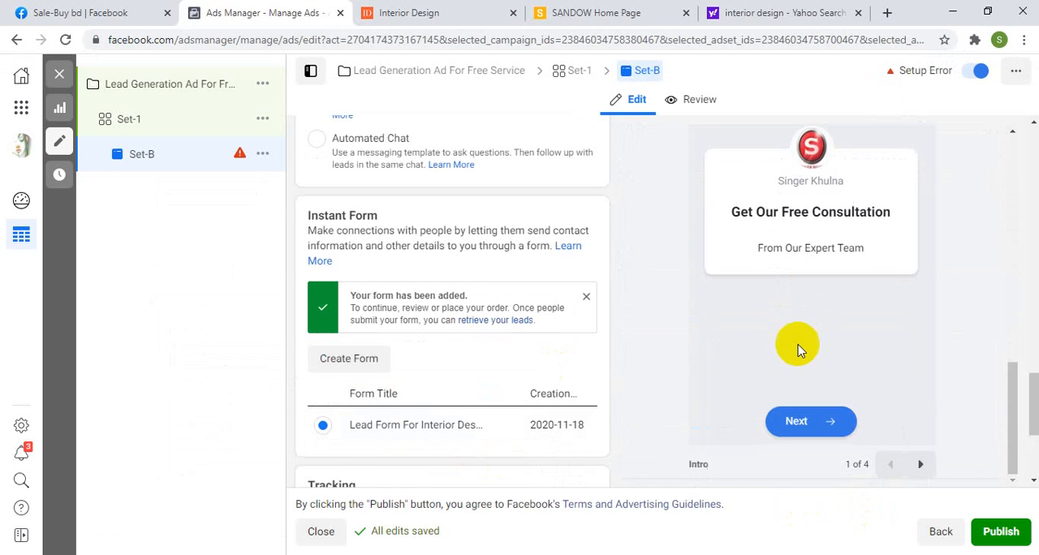
{"action": "left_click", "coordinate": [921, 464]}
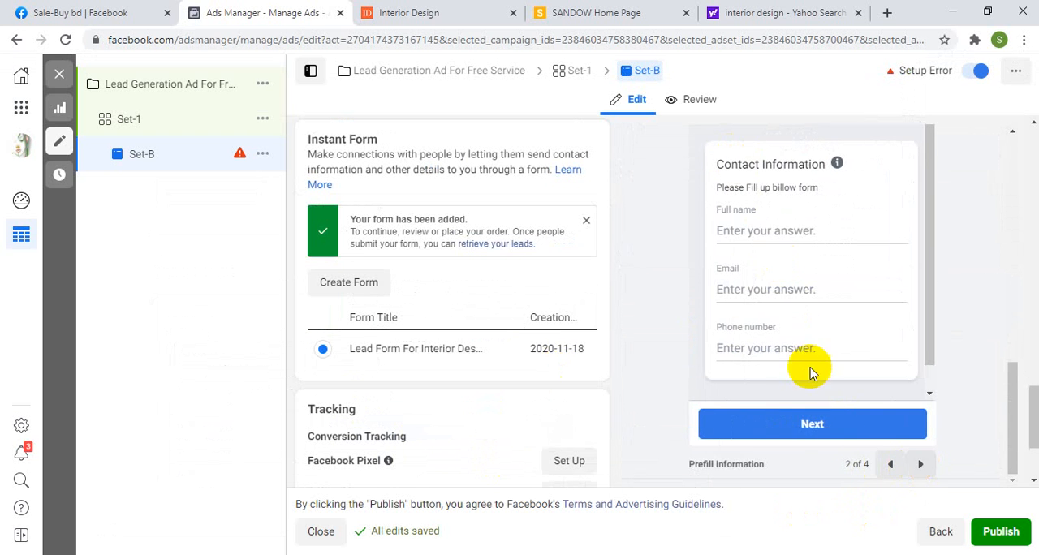
{"action": "left_click", "coordinate": [921, 465]}
{"action": "left_click", "coordinate": [920, 466]}
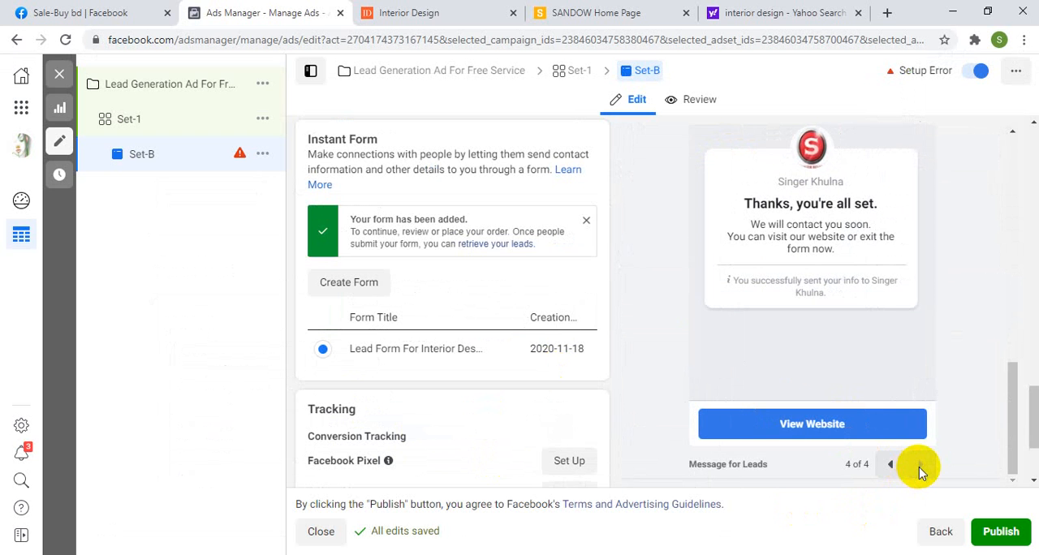
Step: Look at the Tracking section, return the form preview to its Intro and go through all four pages again
{"action": "scroll", "coordinate": [849, 463], "scroll_direction": "down", "scroll_amount": 2}
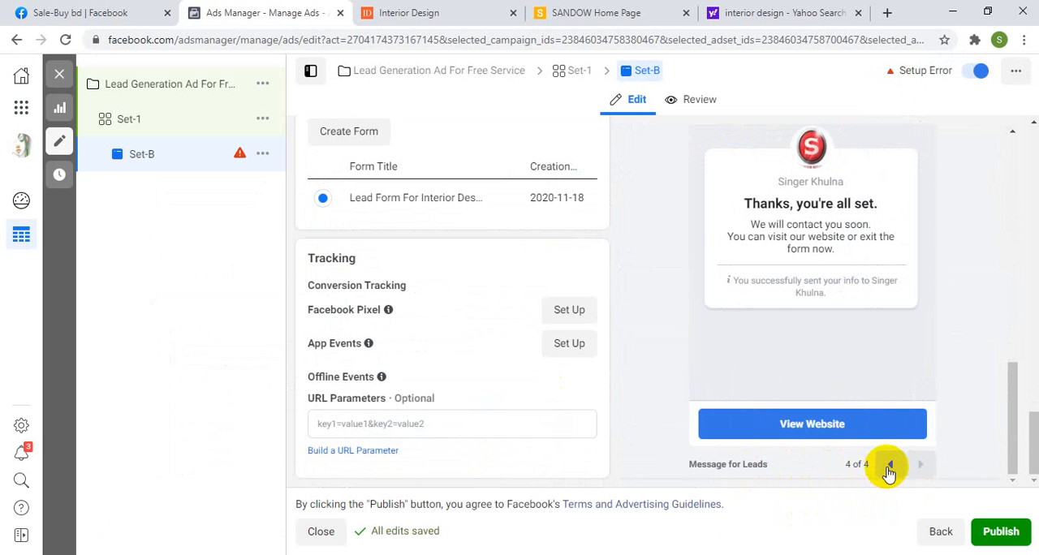
{"action": "left_click", "coordinate": [890, 465]}
{"action": "left_click", "coordinate": [890, 465]}
{"action": "left_click", "coordinate": [890, 464]}
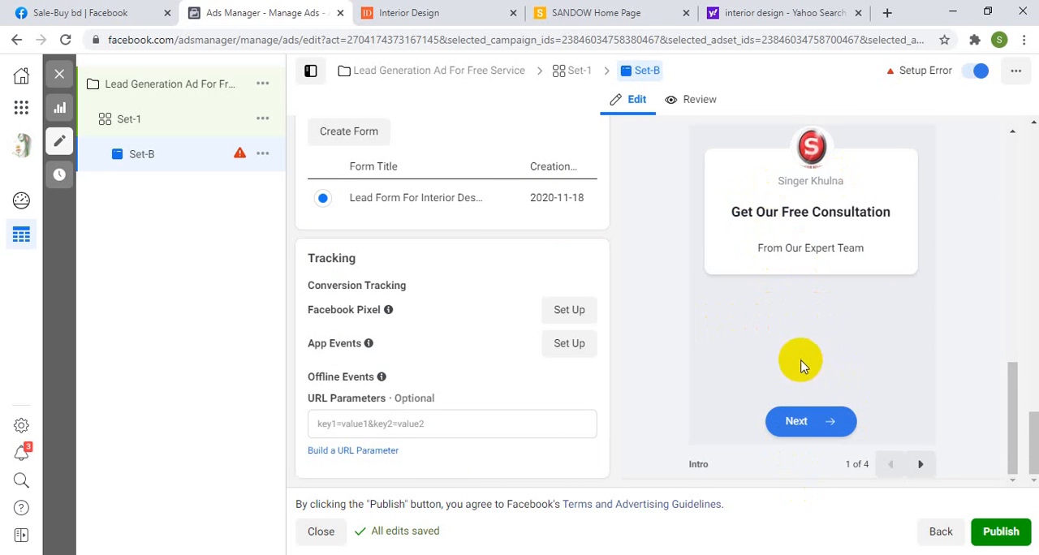
{"action": "left_click", "coordinate": [921, 465]}
{"action": "left_click", "coordinate": [921, 464]}
{"action": "left_click", "coordinate": [921, 465]}
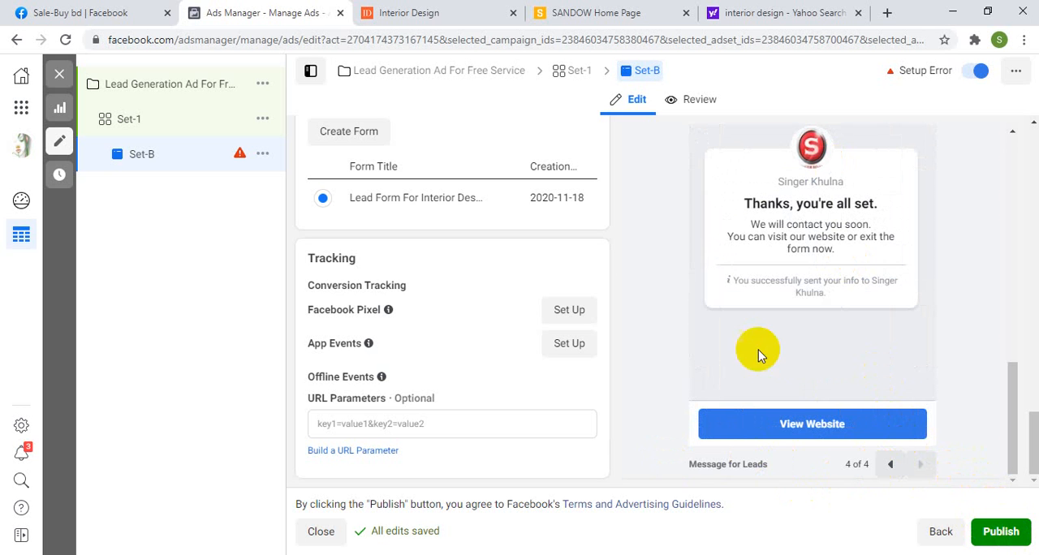
Step: Review the ad's primary text, headline and call to action alongside its feed preview
{"action": "scroll", "coordinate": [360, 328], "scroll_direction": "up", "scroll_amount": 2}
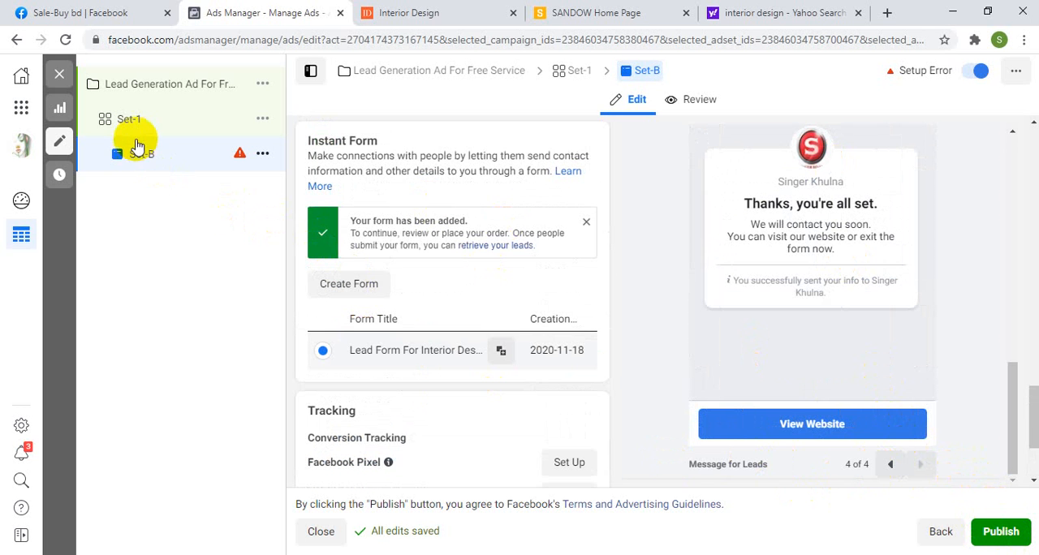
{"action": "scroll", "coordinate": [373, 329], "scroll_direction": "up", "scroll_amount": 5}
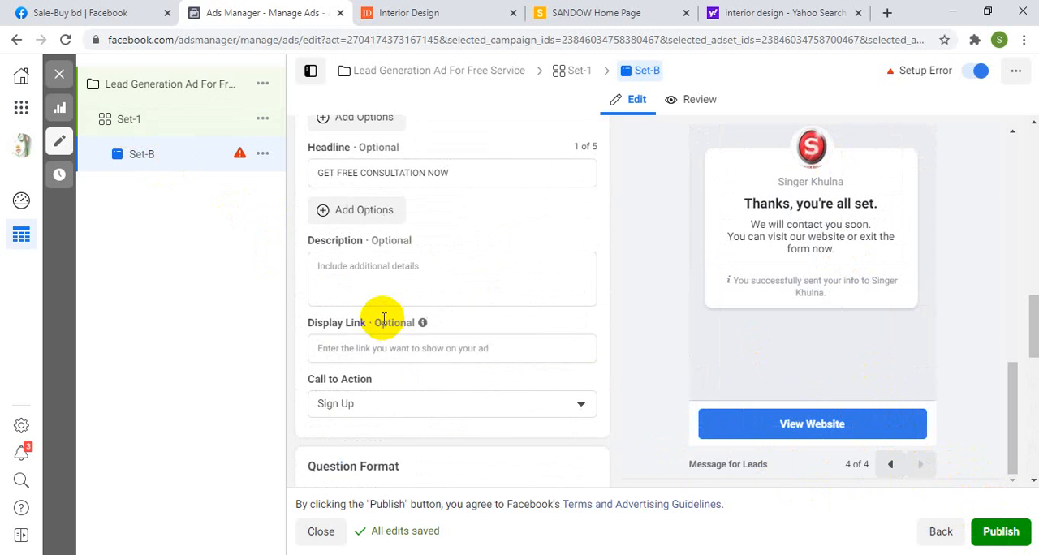
{"action": "scroll", "coordinate": [380, 308], "scroll_direction": "up", "scroll_amount": 5}
{"action": "scroll", "coordinate": [382, 308], "scroll_direction": "down", "scroll_amount": 2}
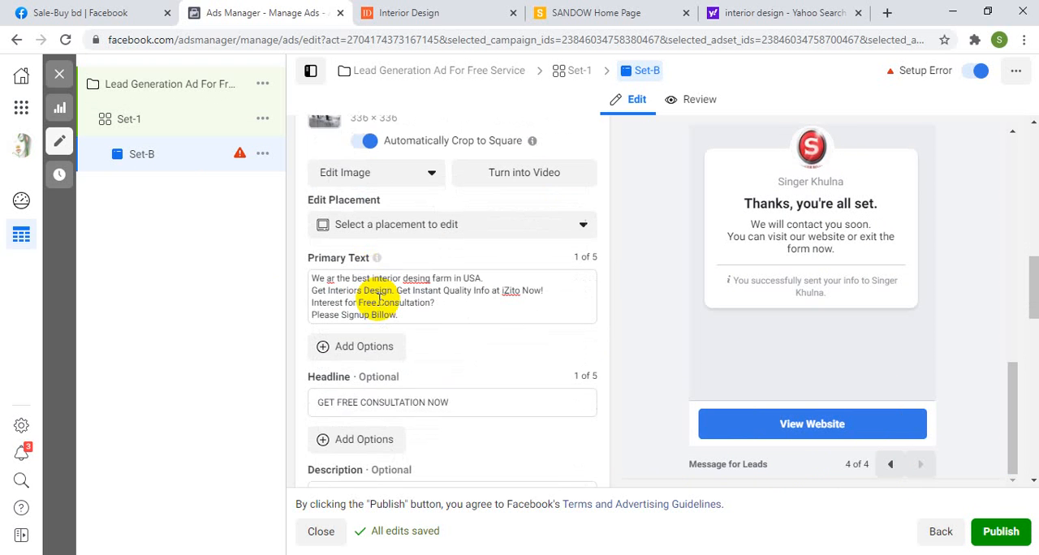
{"action": "scroll", "coordinate": [378, 376], "scroll_direction": "down", "scroll_amount": 1}
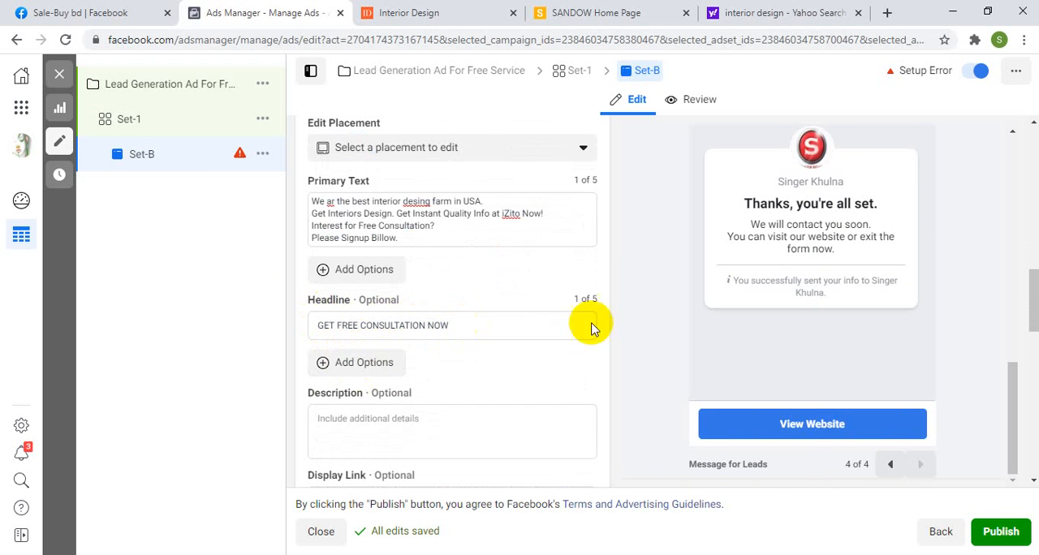
{"action": "scroll", "coordinate": [592, 322], "scroll_direction": "down", "scroll_amount": 2}
{"action": "scroll", "coordinate": [650, 321], "scroll_direction": "up", "scroll_amount": 2}
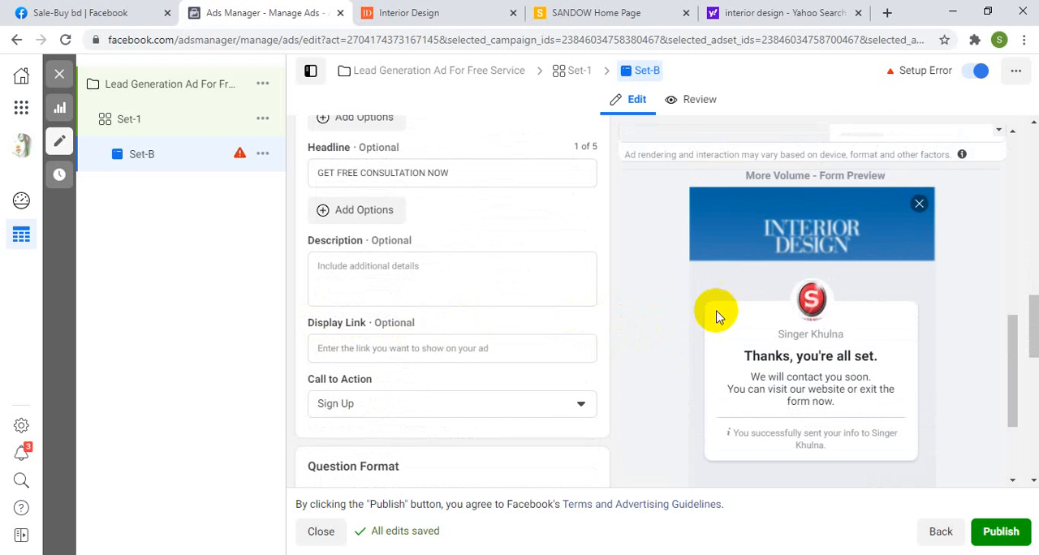
{"action": "scroll", "coordinate": [811, 276], "scroll_direction": "up", "scroll_amount": 3}
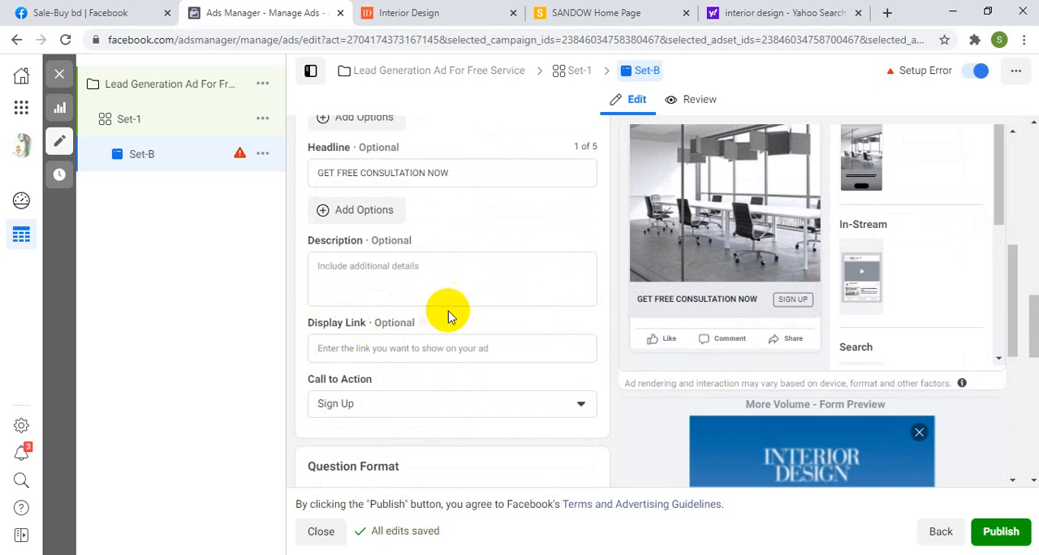
Step: Check the campaign level and the Set-1 ad set, and return to the Set-B ad
{"action": "left_click", "coordinate": [372, 69]}
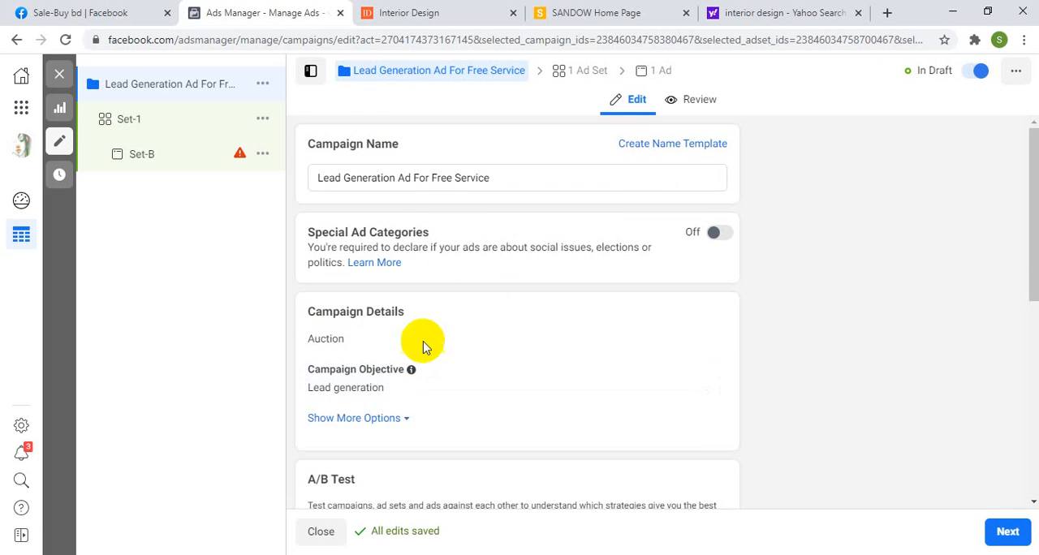
{"action": "left_click", "coordinate": [576, 73]}
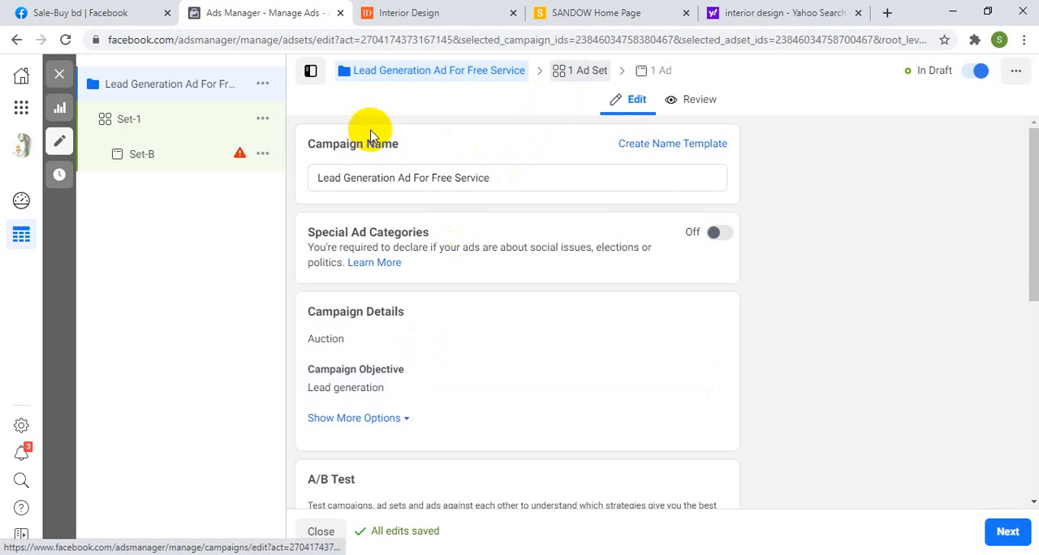
{"action": "left_click", "coordinate": [643, 70]}
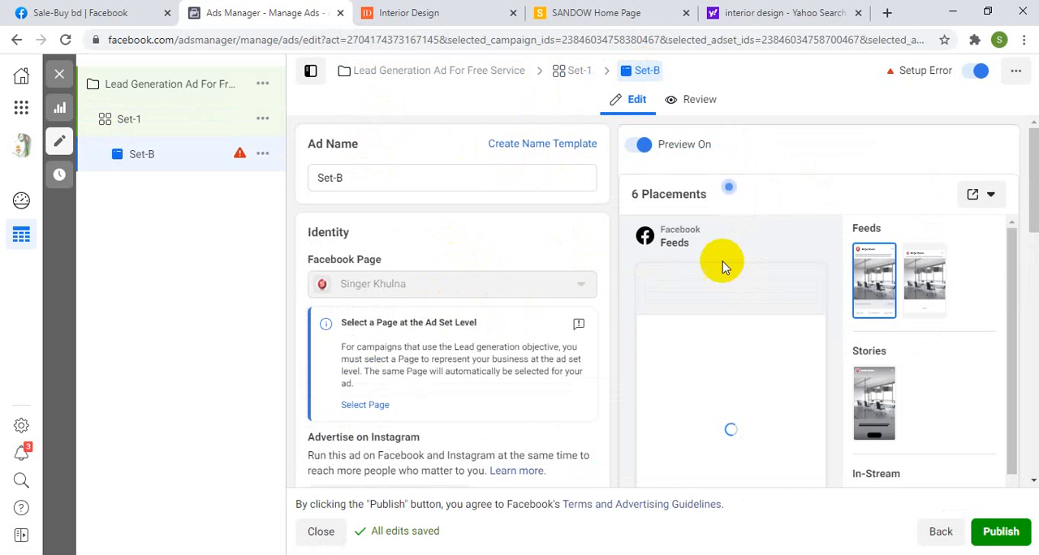
Step: Review the Set-B ad's identity, format, media and primary text settings
{"action": "scroll", "coordinate": [719, 228], "scroll_direction": "down", "scroll_amount": 1}
{"action": "scroll", "coordinate": [759, 400], "scroll_direction": "down", "scroll_amount": 3}
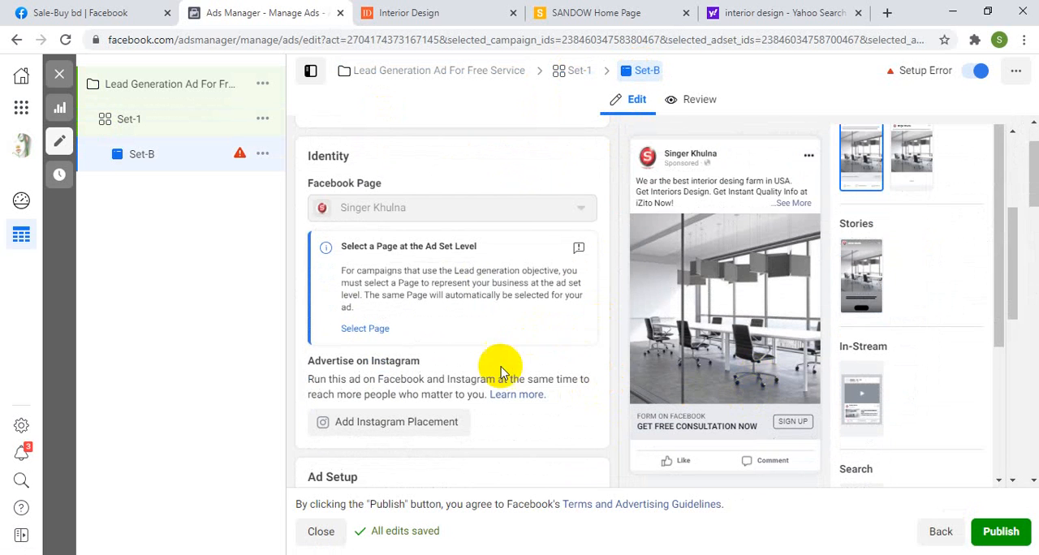
{"action": "scroll", "coordinate": [487, 350], "scroll_direction": "down", "scroll_amount": 1}
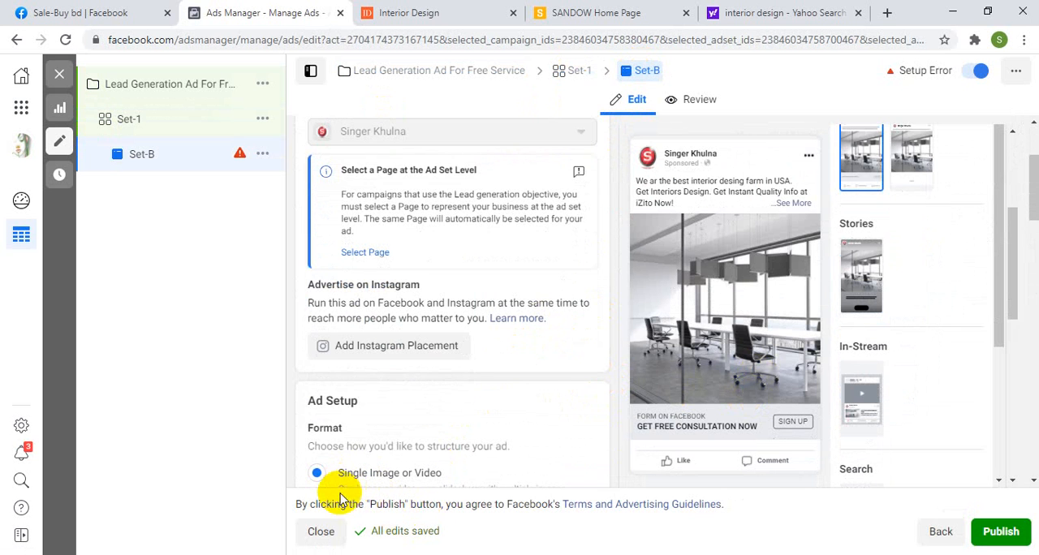
{"action": "scroll", "coordinate": [541, 415], "scroll_direction": "down", "scroll_amount": 3}
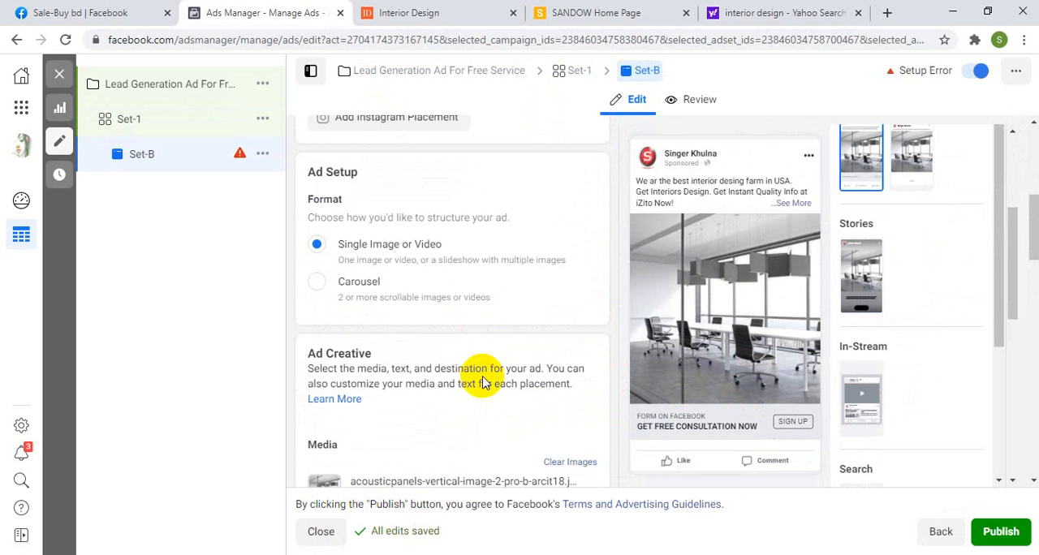
{"action": "scroll", "coordinate": [488, 378], "scroll_direction": "down", "scroll_amount": 3}
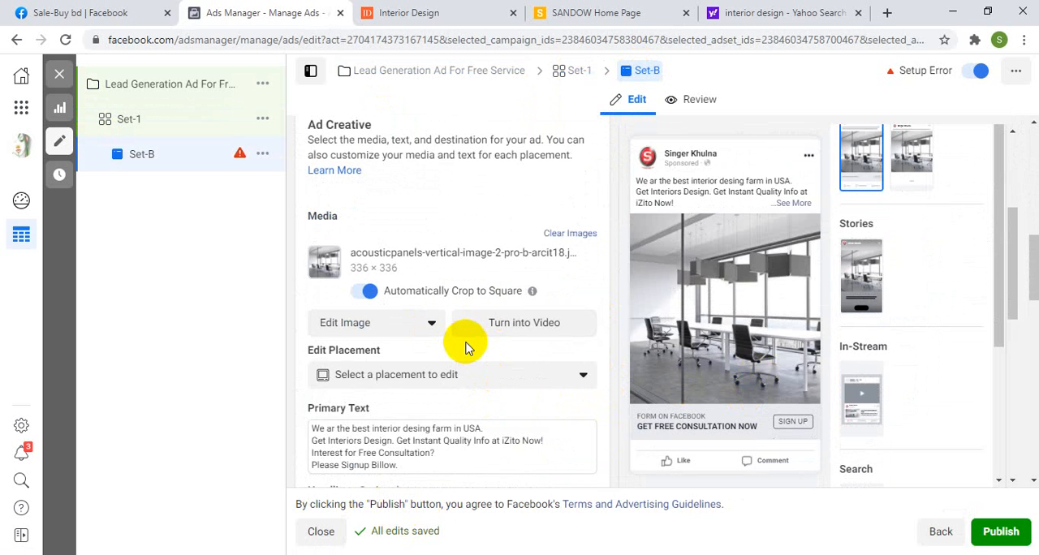